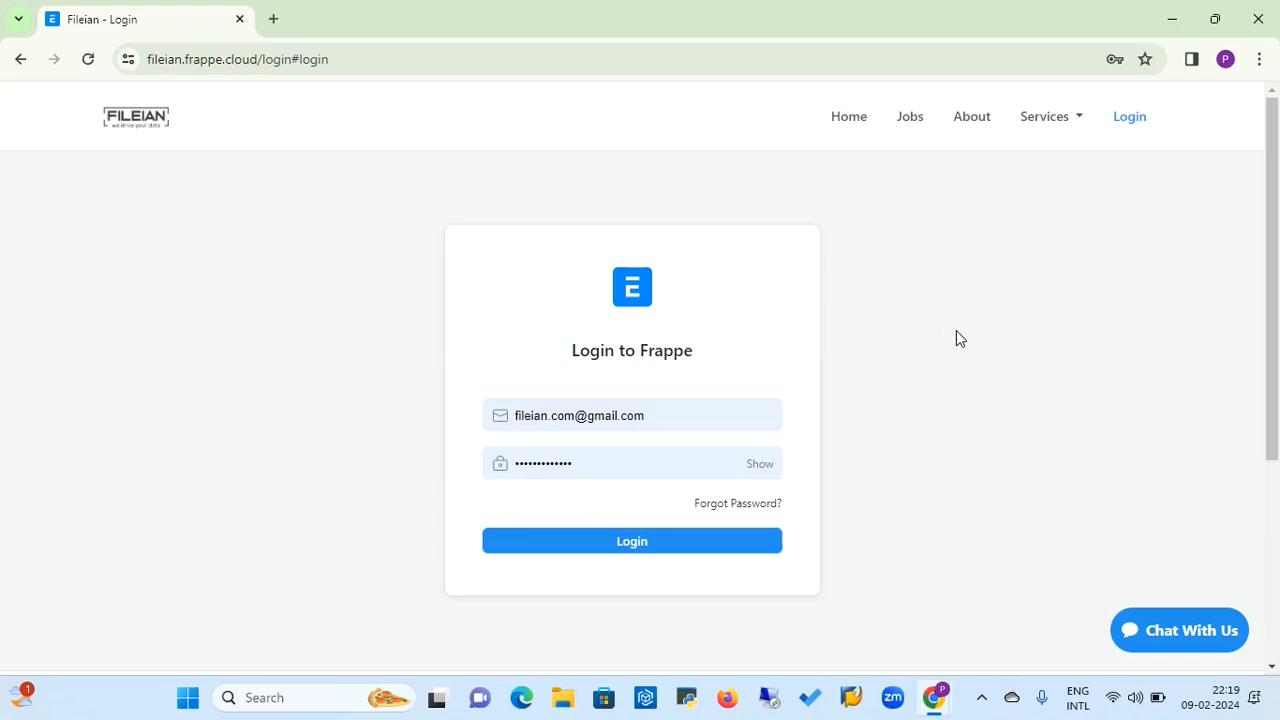
Log in with the prefilled credentials and open the Website workspace
left_click(640, 545)
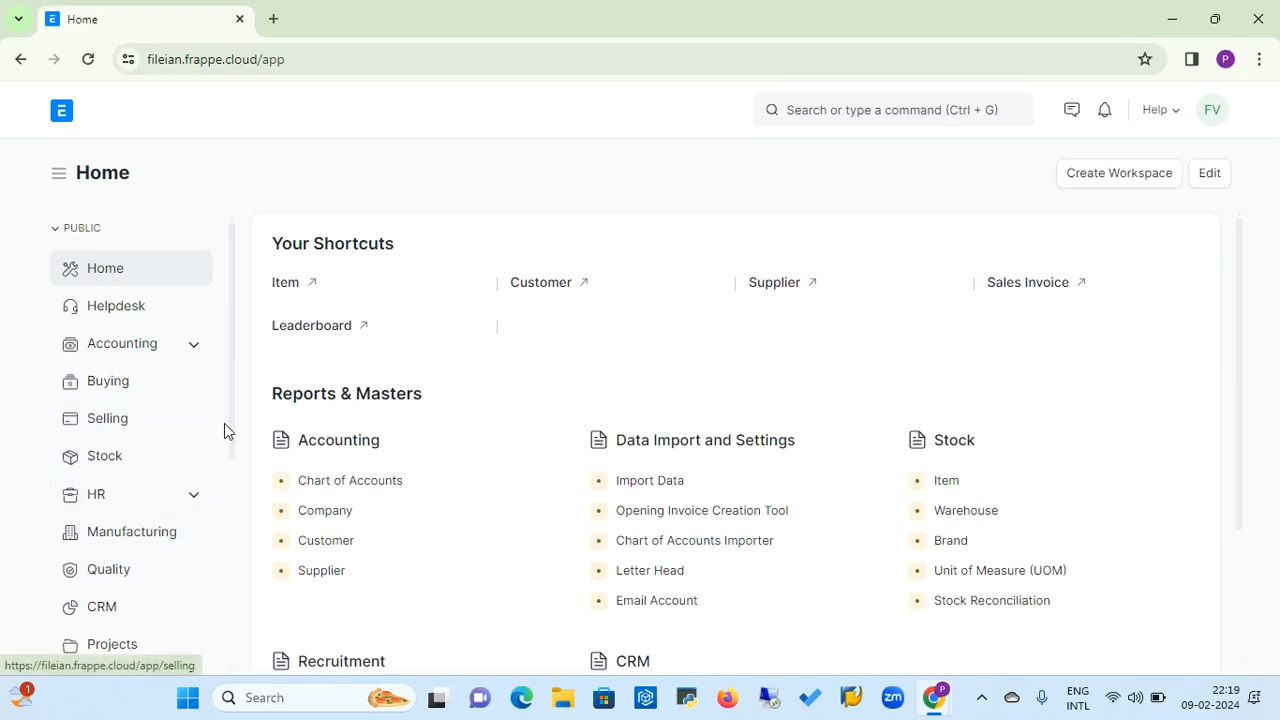
left_click_drag(230, 431, 240, 640)
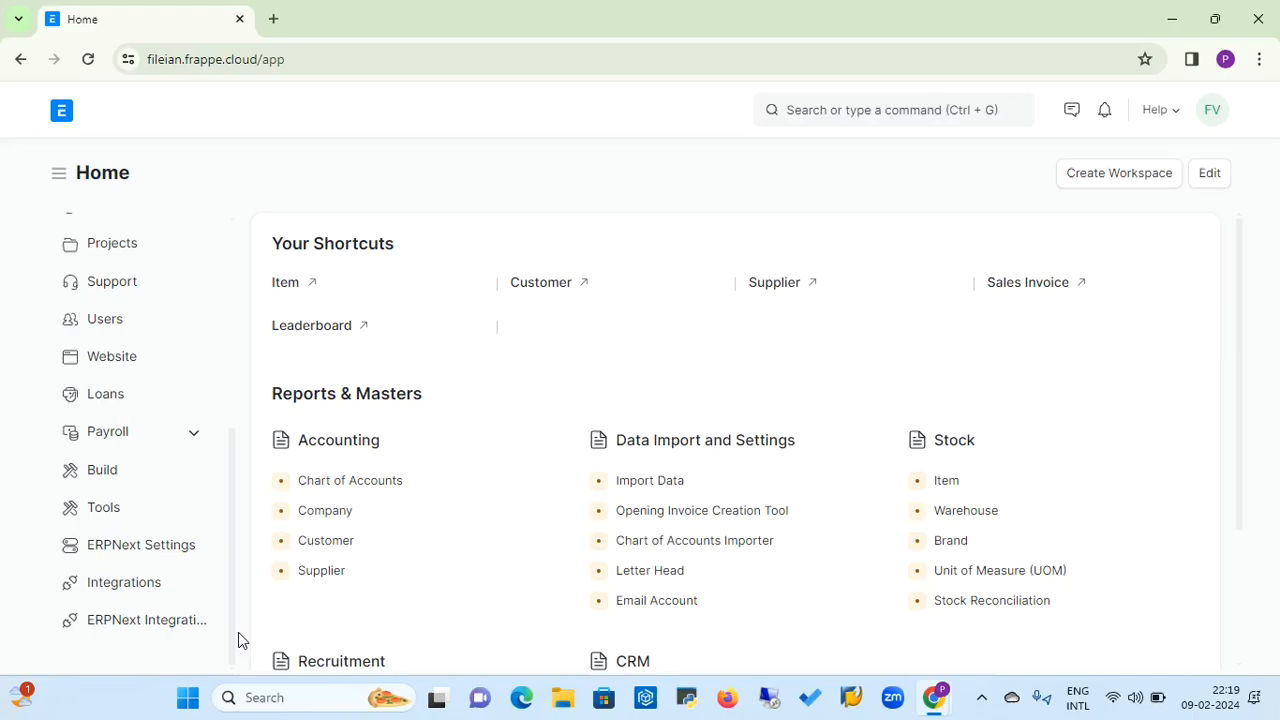
scroll(228, 472, "up", 2)
scroll(228, 472, "up", 3)
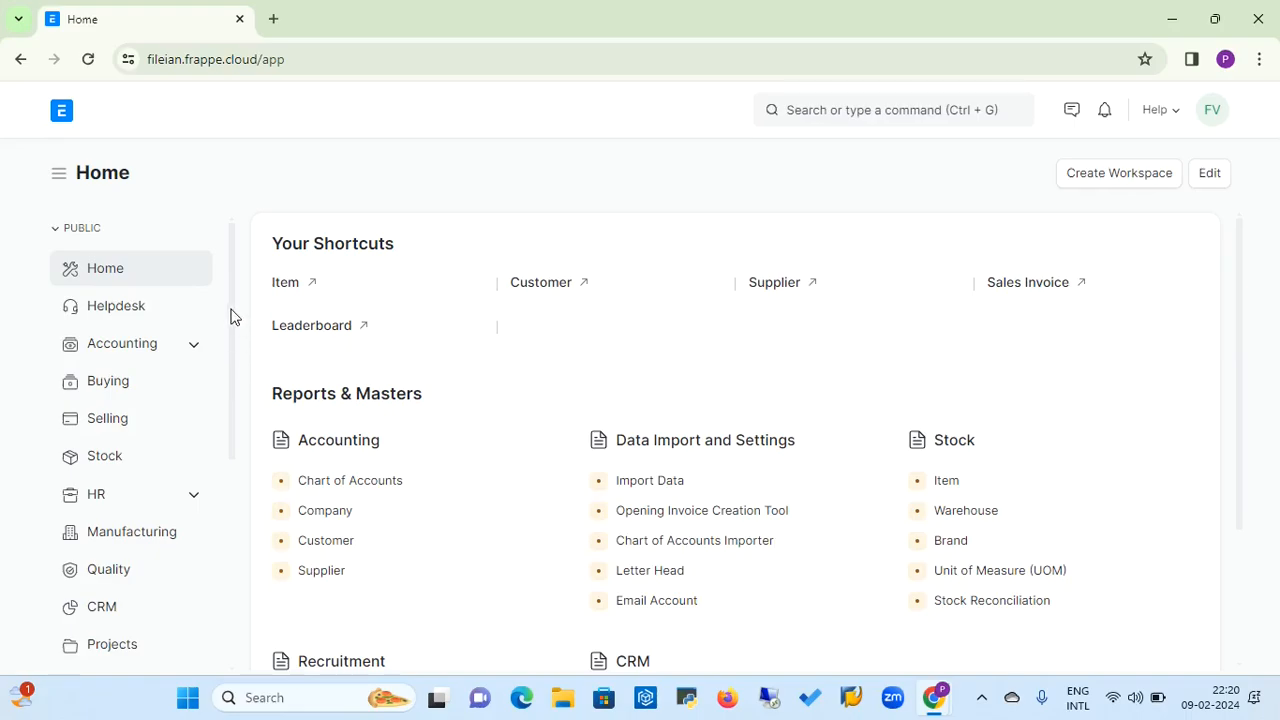
left_click_drag(230, 316, 240, 466)
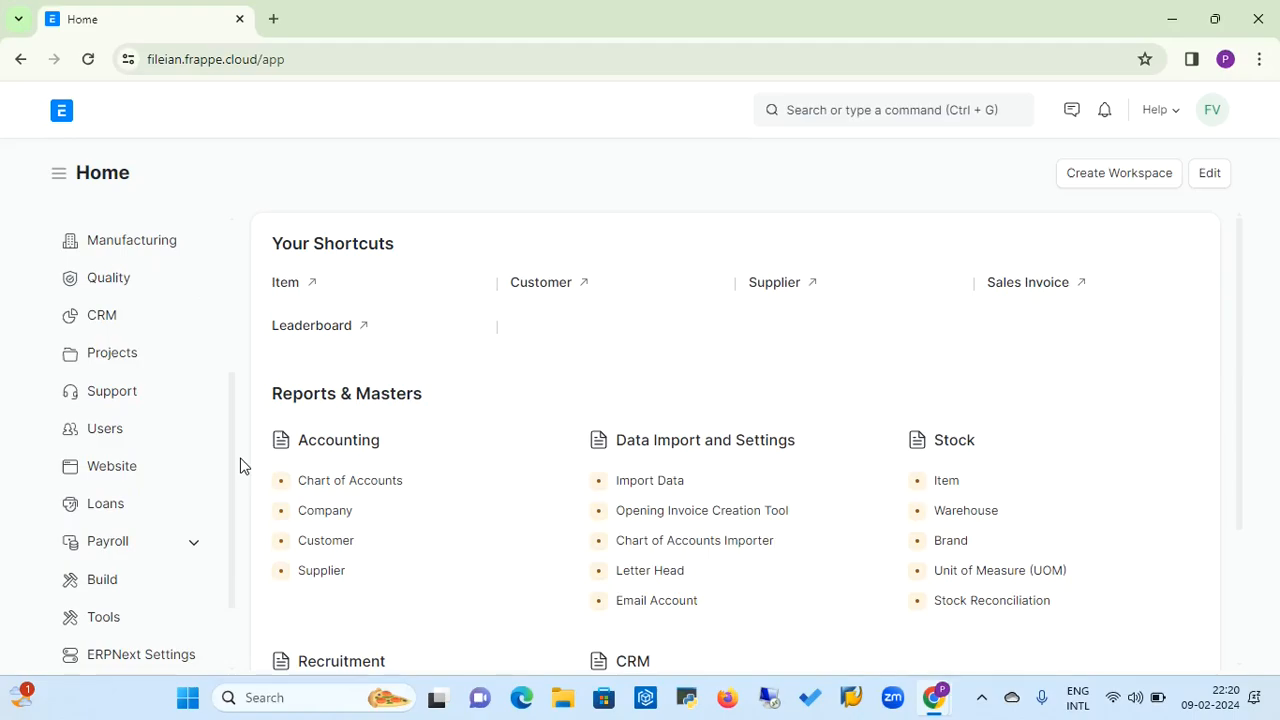
left_click(122, 476)
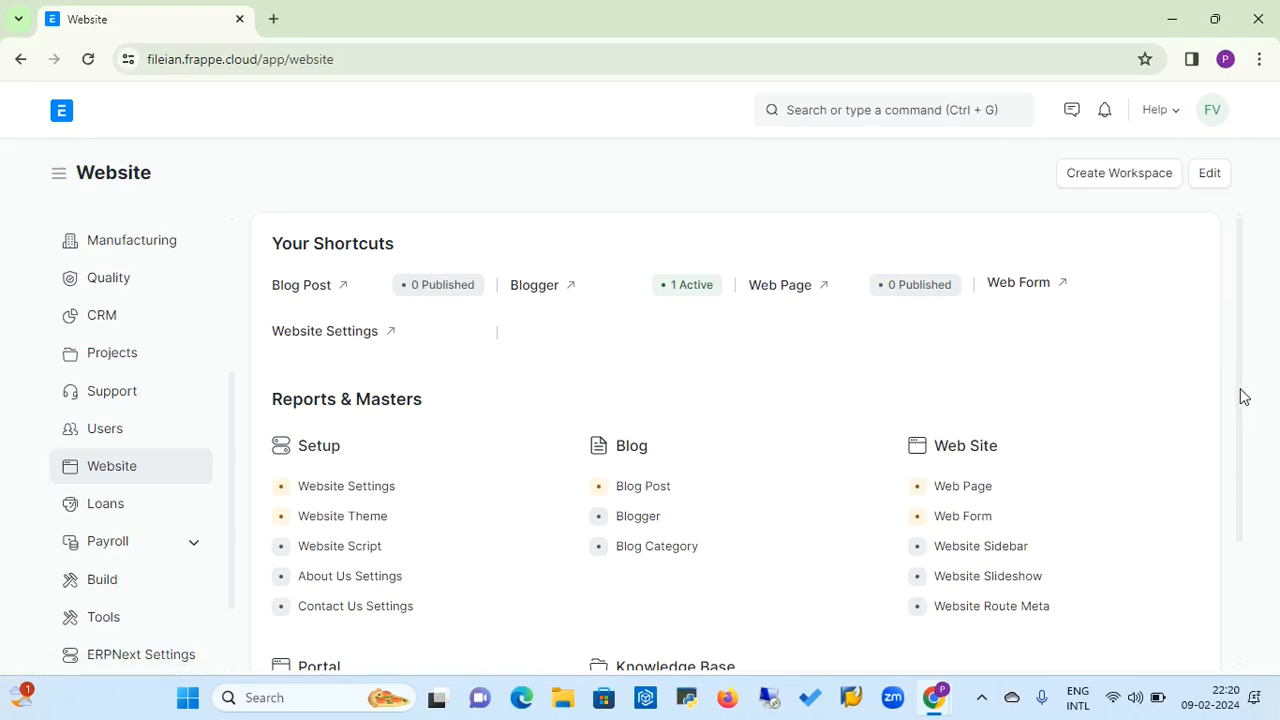
Open Website Settings from the Setup group and go to the Home Page field
mouse_move(1240, 397)
left_mouse_down()
mouse_move(1256, 538)
mouse_move(1246, 420)
left_mouse_up()
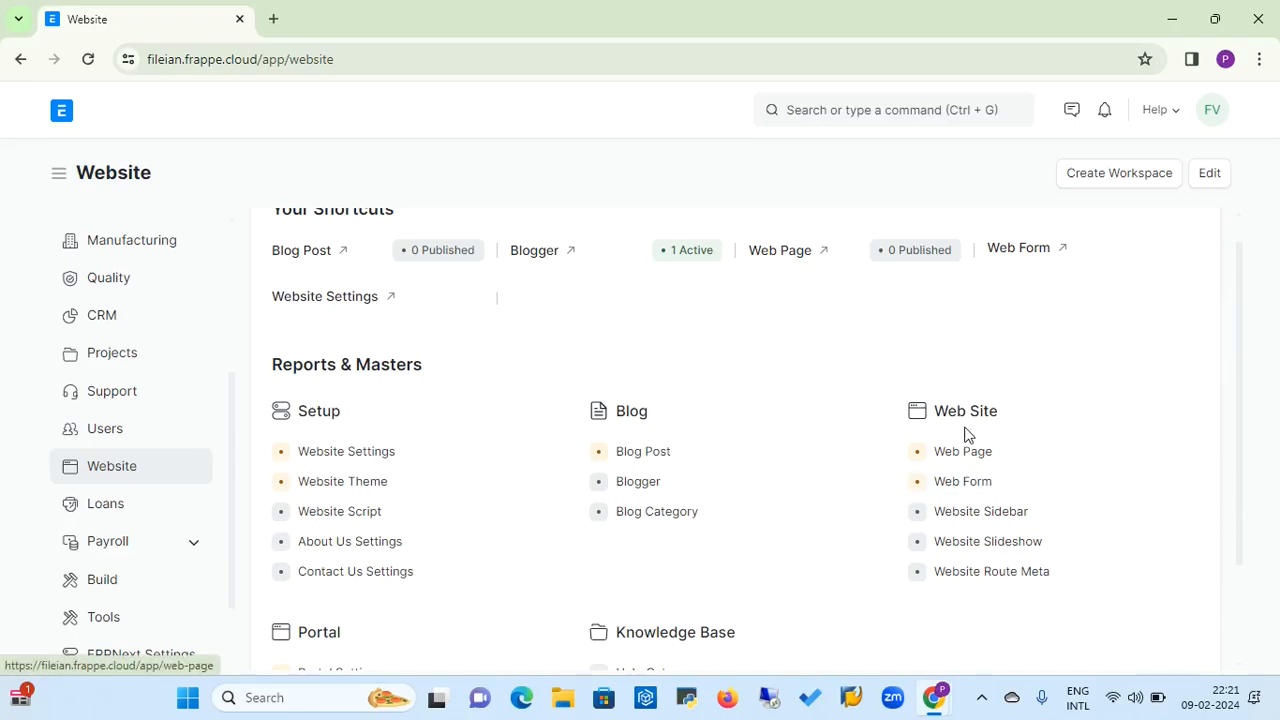
left_click(336, 459)
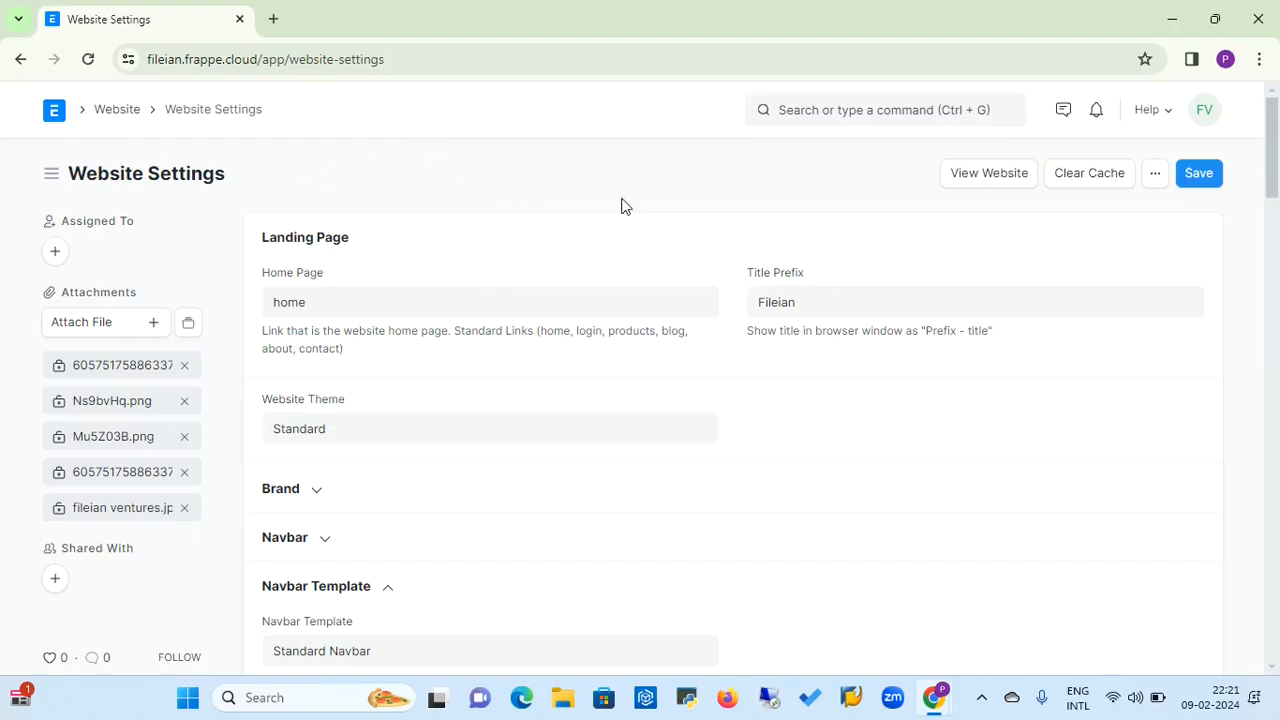
left_click(342, 305)
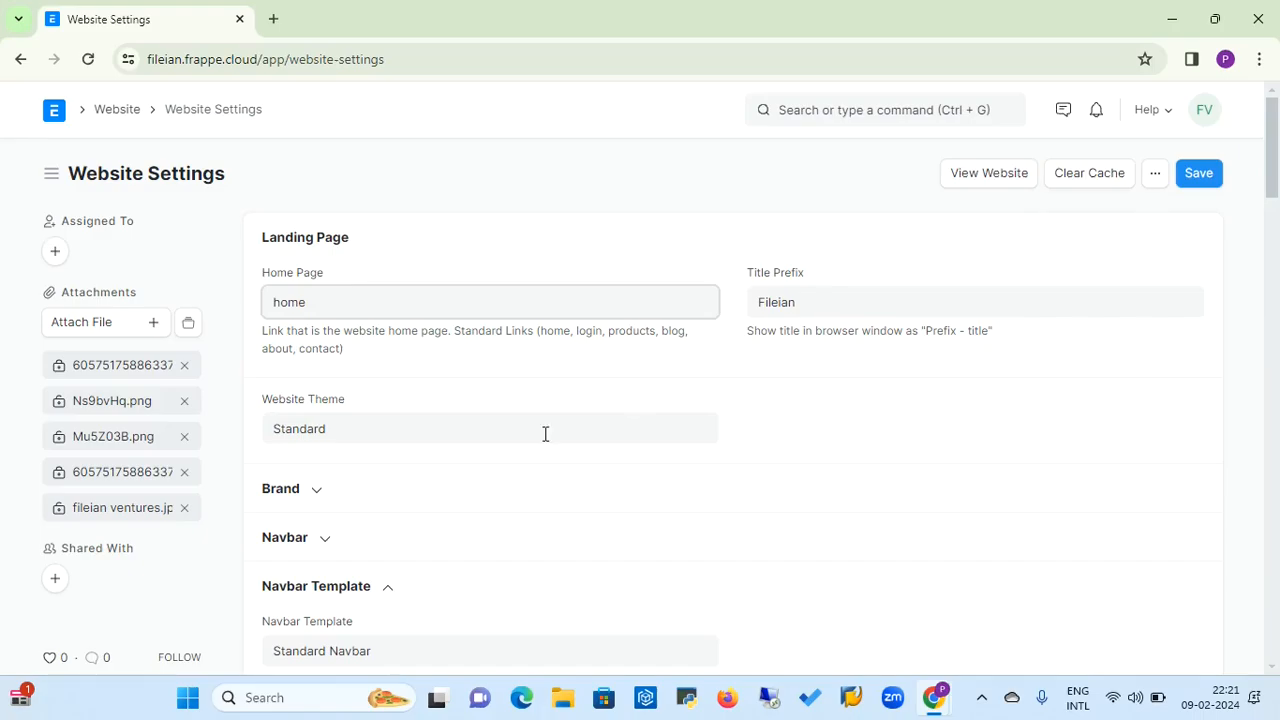
View the configuration of the linked Standard website theme and return to Website Settings
left_click(449, 428)
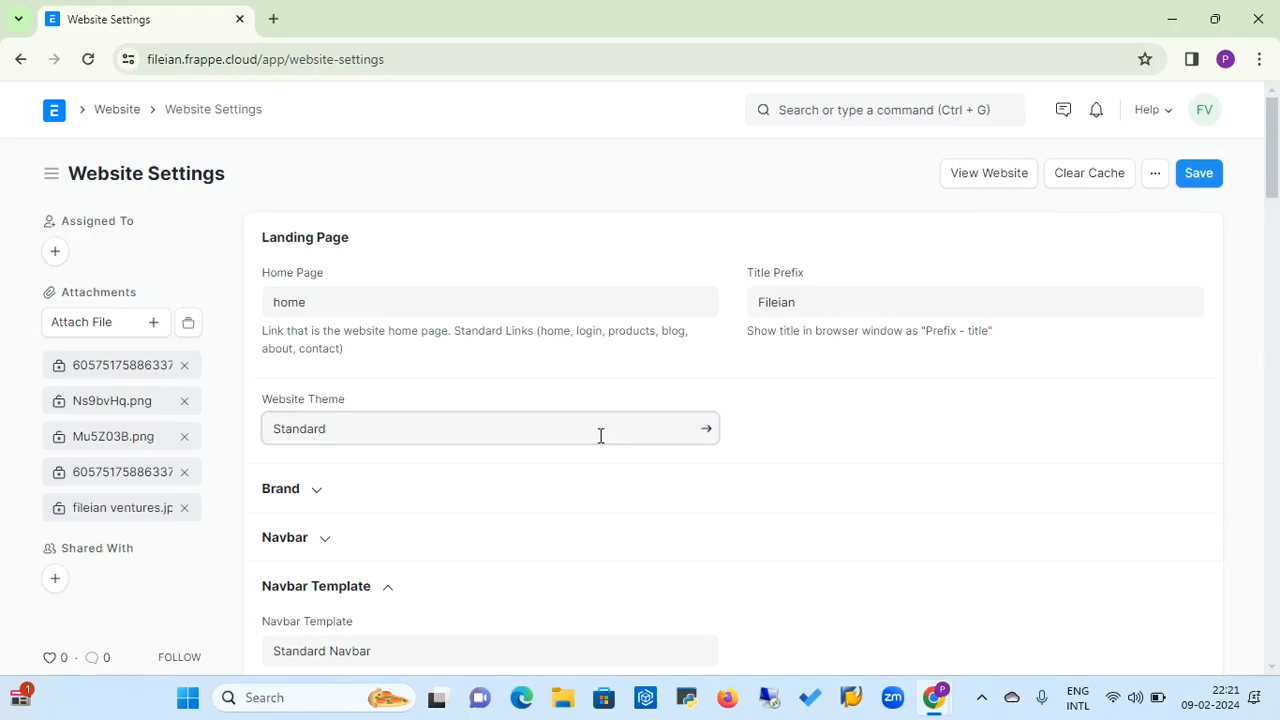
left_click(707, 431)
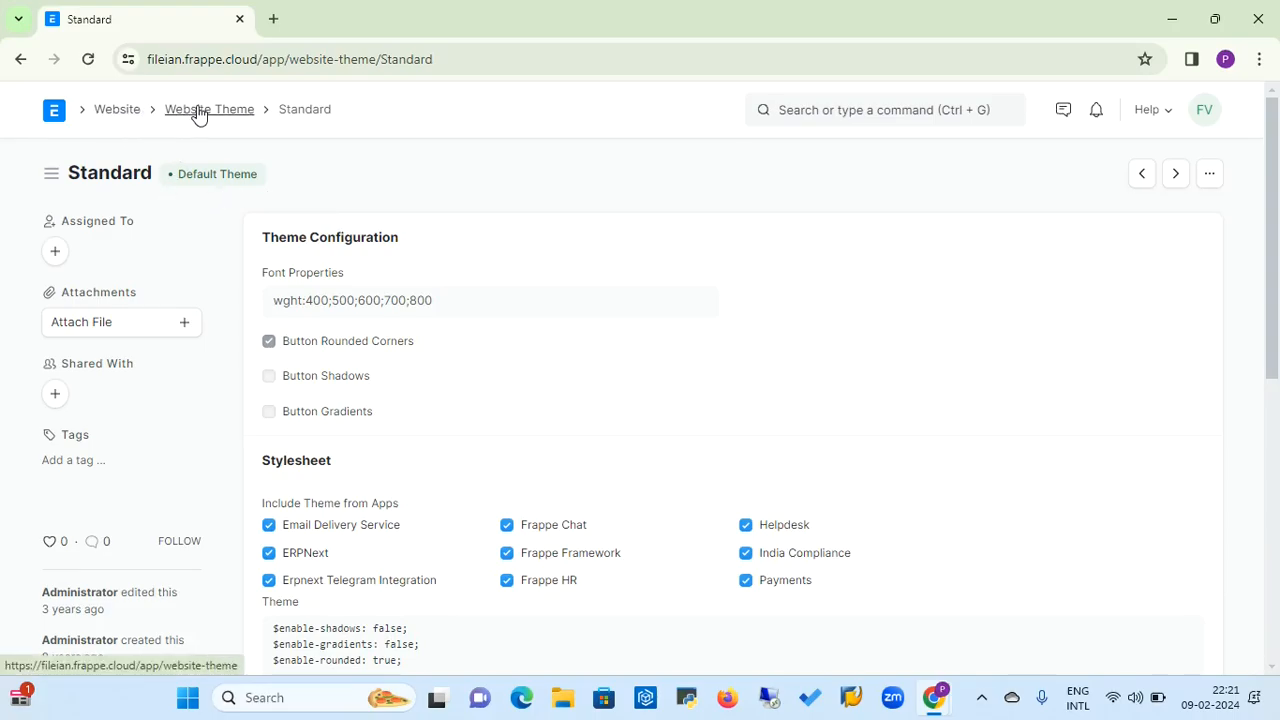
left_click(116, 112)
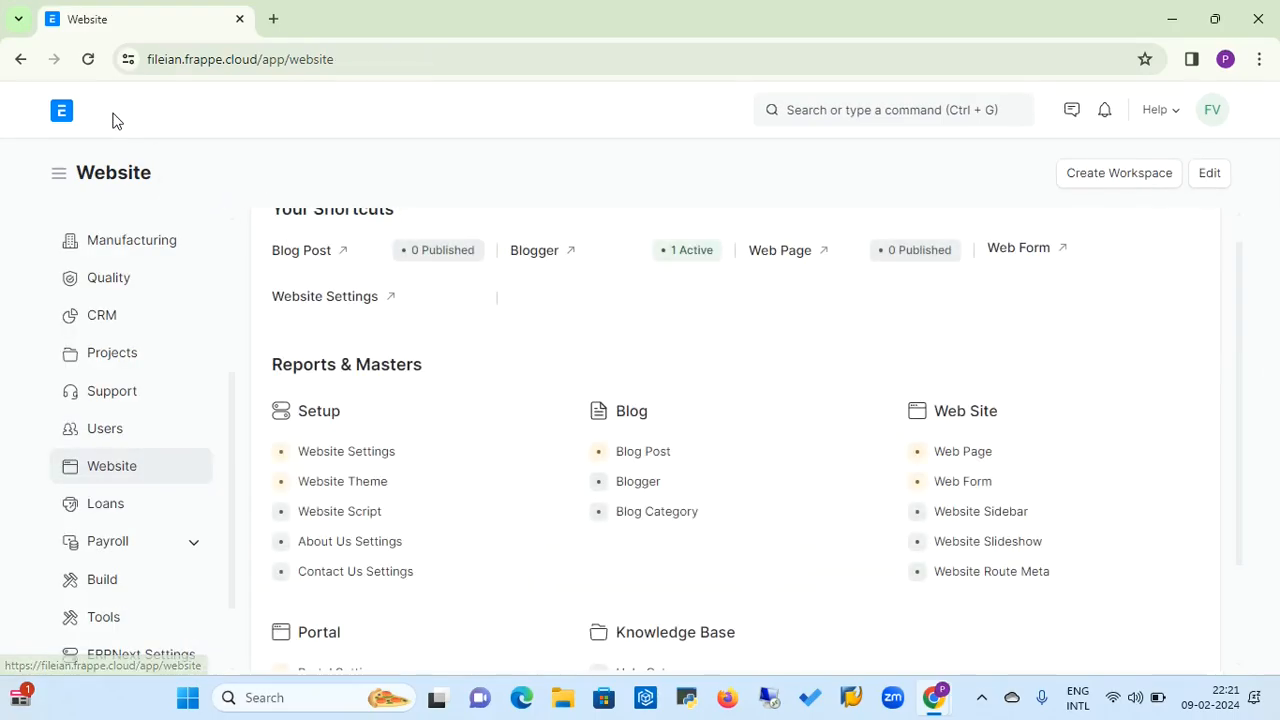
left_click(377, 453)
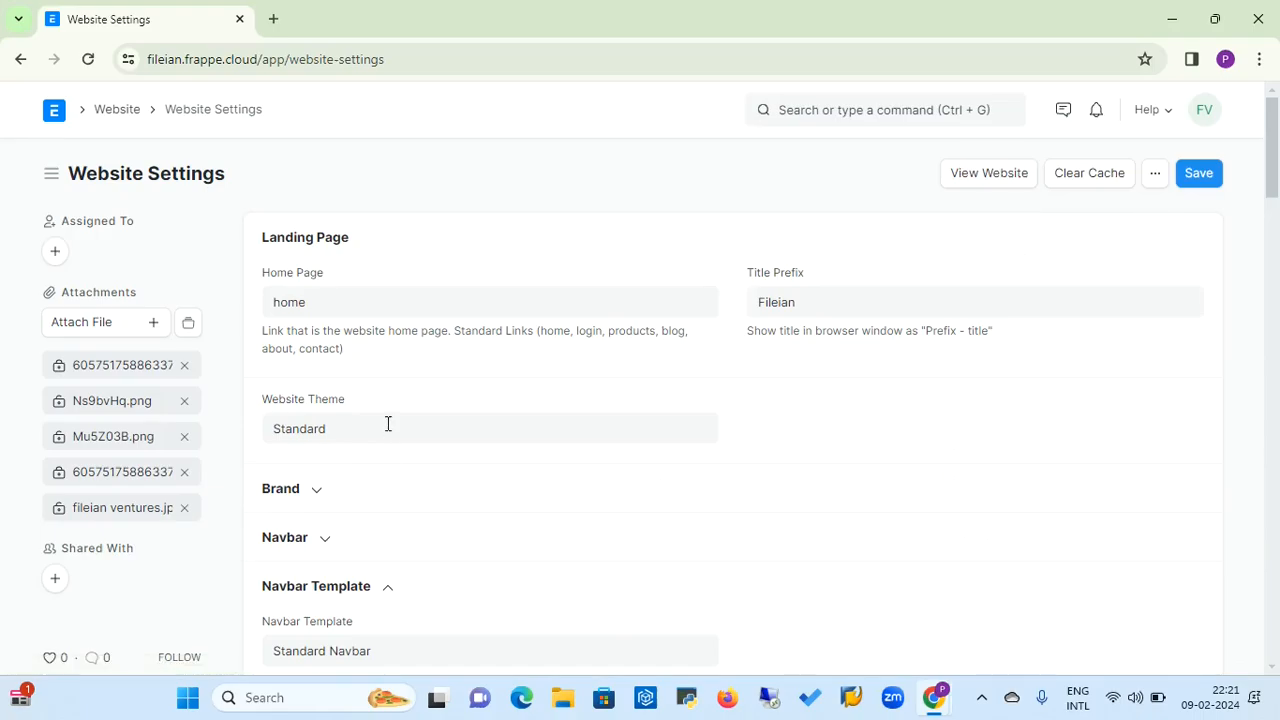
Clear the Website Theme field and select the Standard theme again
left_click(388, 424)
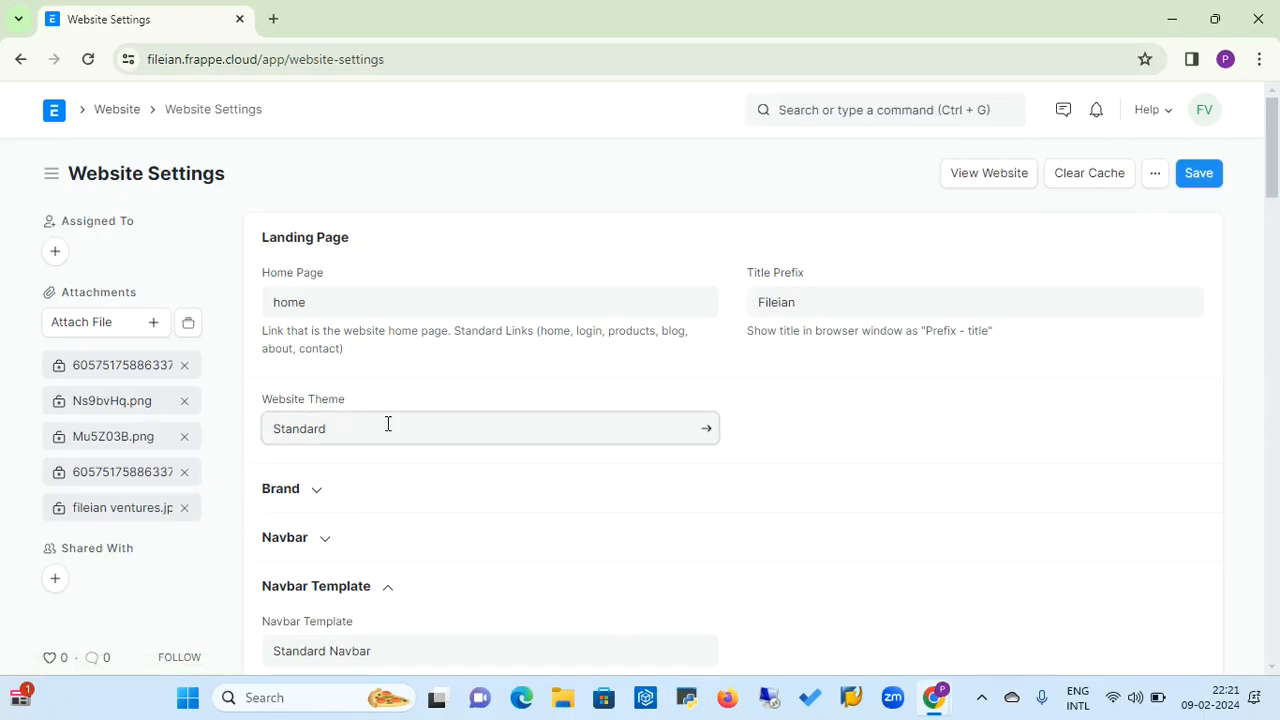
key("BackSpace")
key("BackSpace")
key("BackSpace")
key("BackSpace")
key("BackSpace")
key("BackSpace")
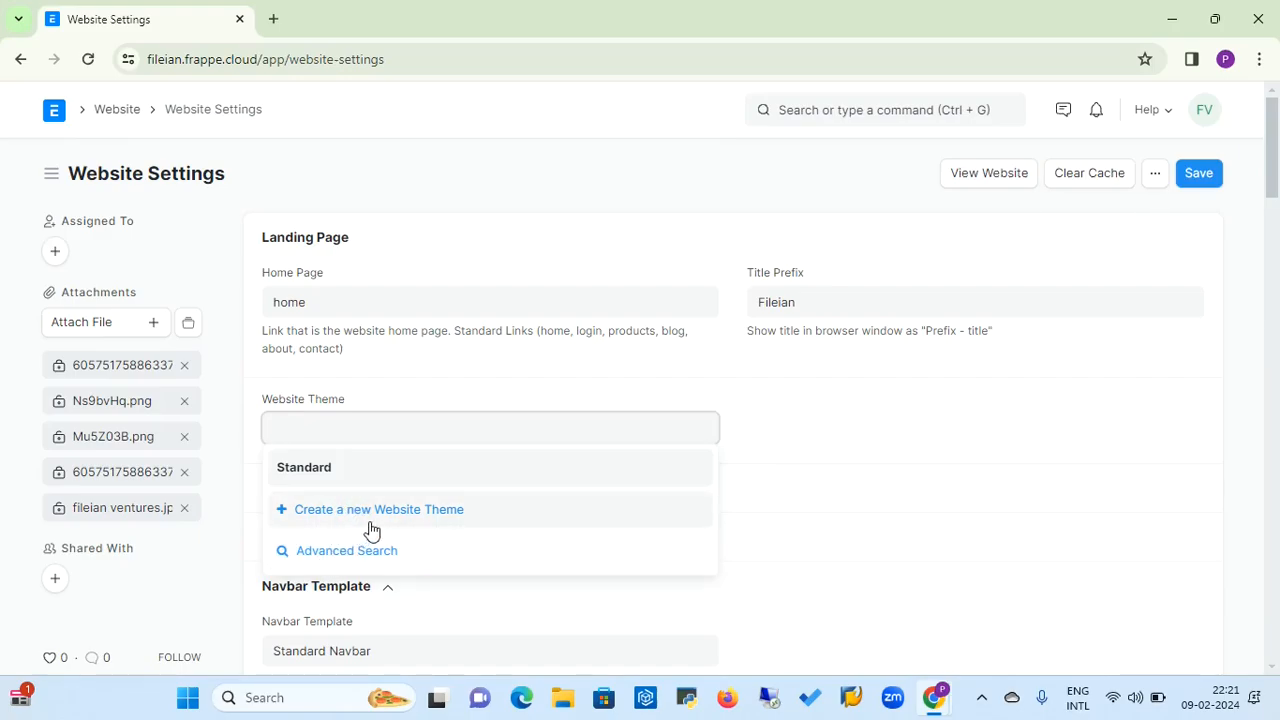
left_click(313, 479)
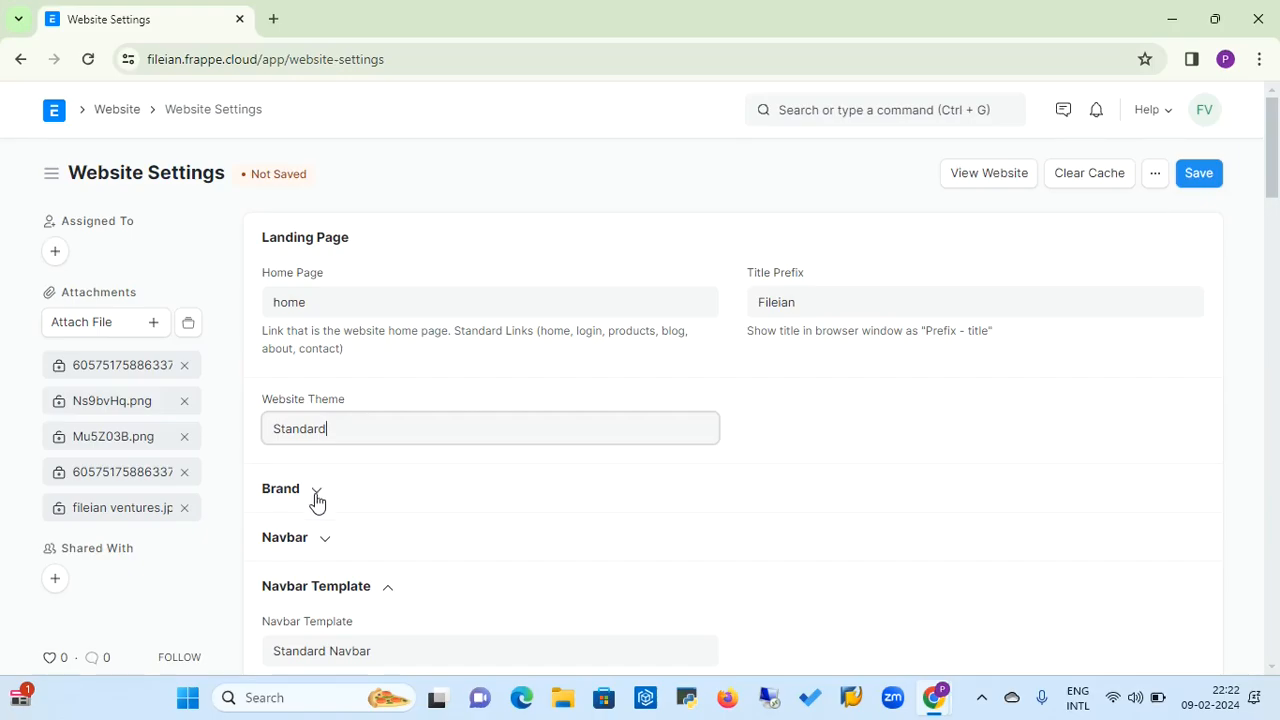
Expand the Brand section and review the brand image, splash image, Brand HTML, banner and favicon options
left_click(312, 492)
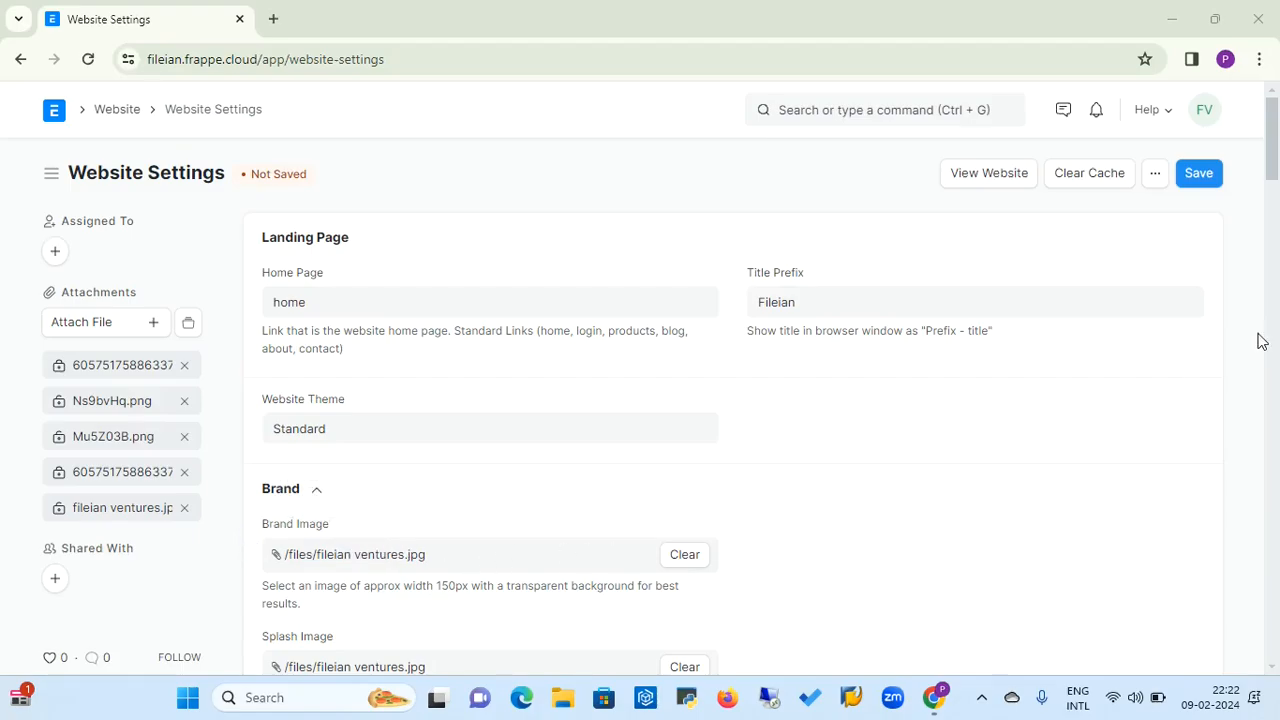
left_click_drag(1274, 163, 1274, 190)
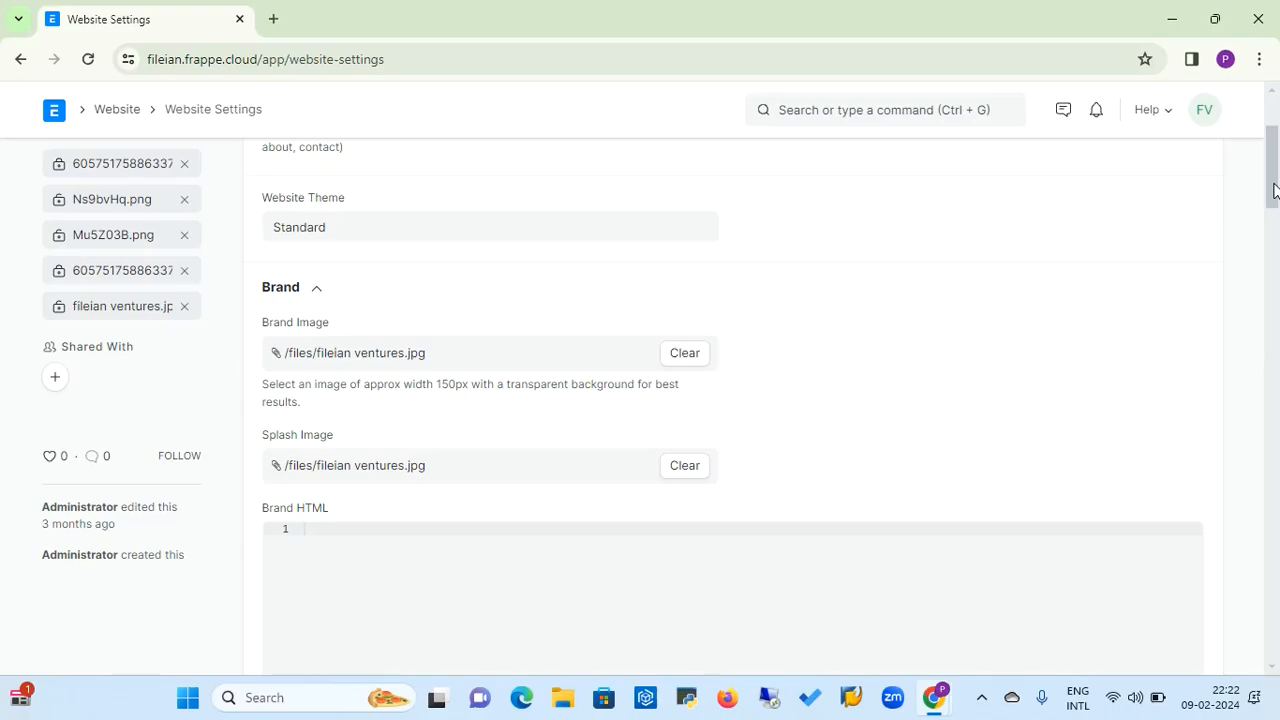
left_click_drag(1272, 190, 1272, 220)
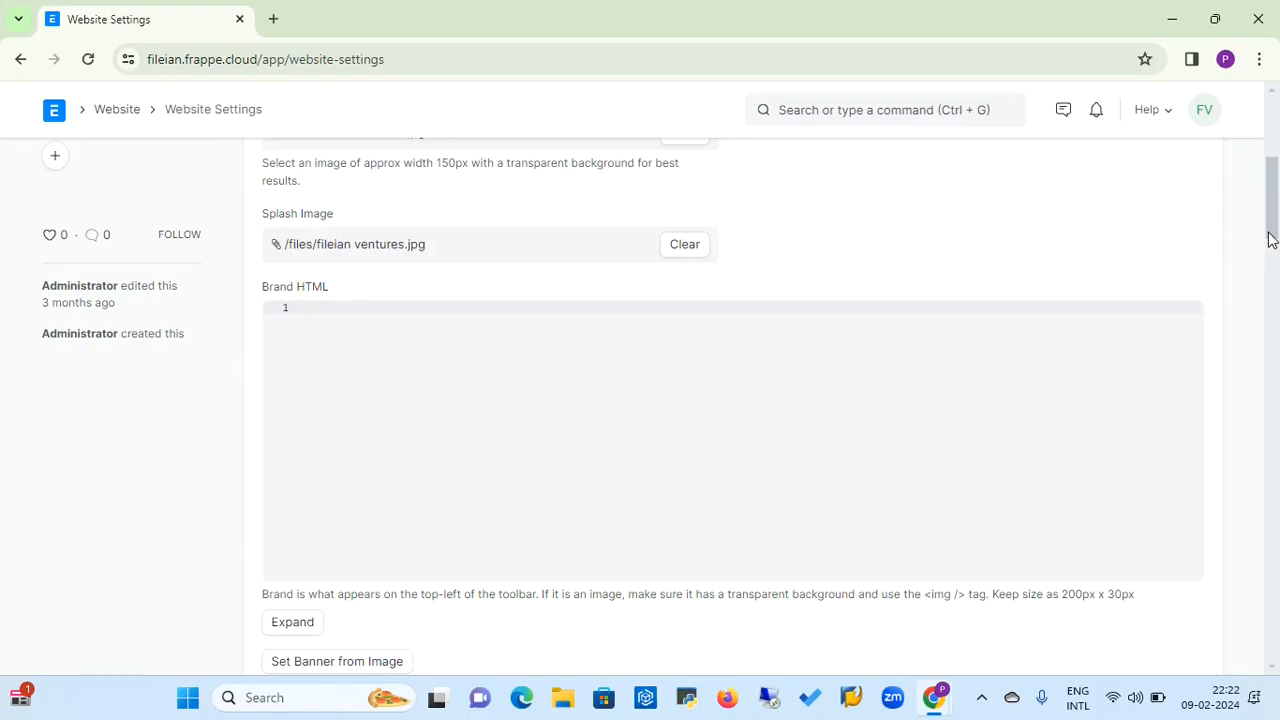
left_click_drag(1270, 240, 1275, 290)
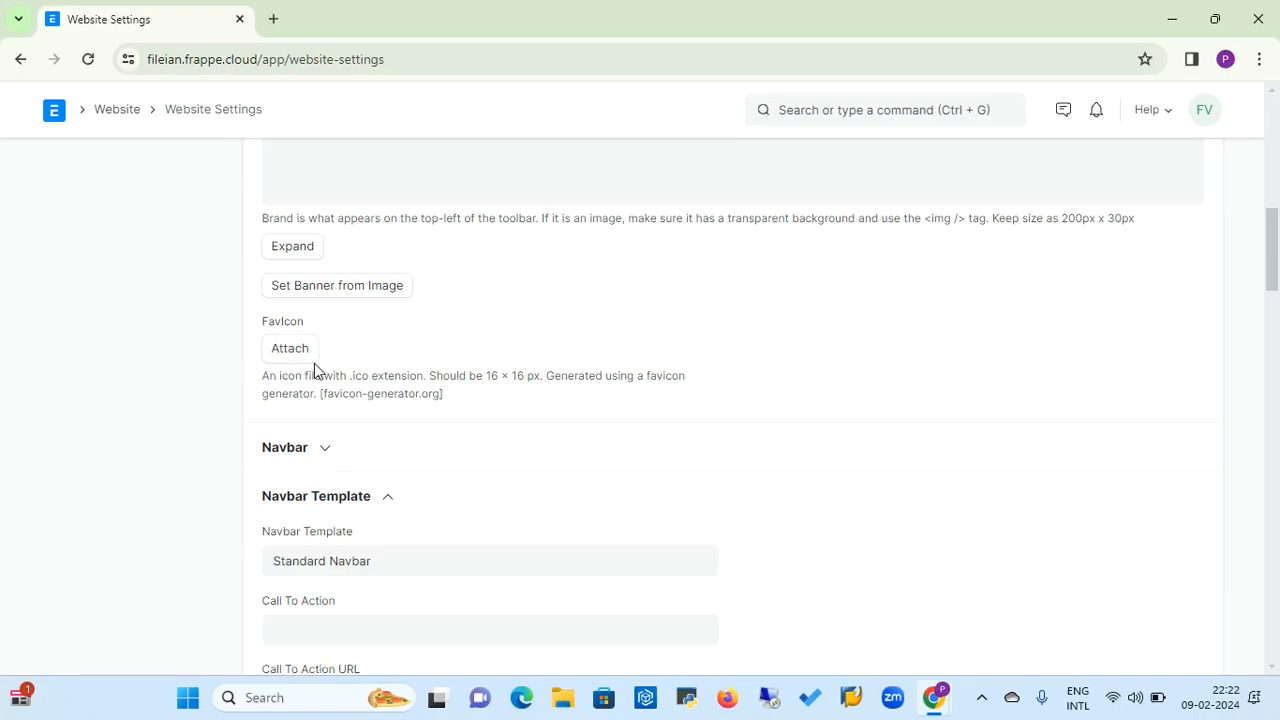
Expand the Navbar section and examine the labels, URLs and parent labels of the top bar items
left_click(326, 452)
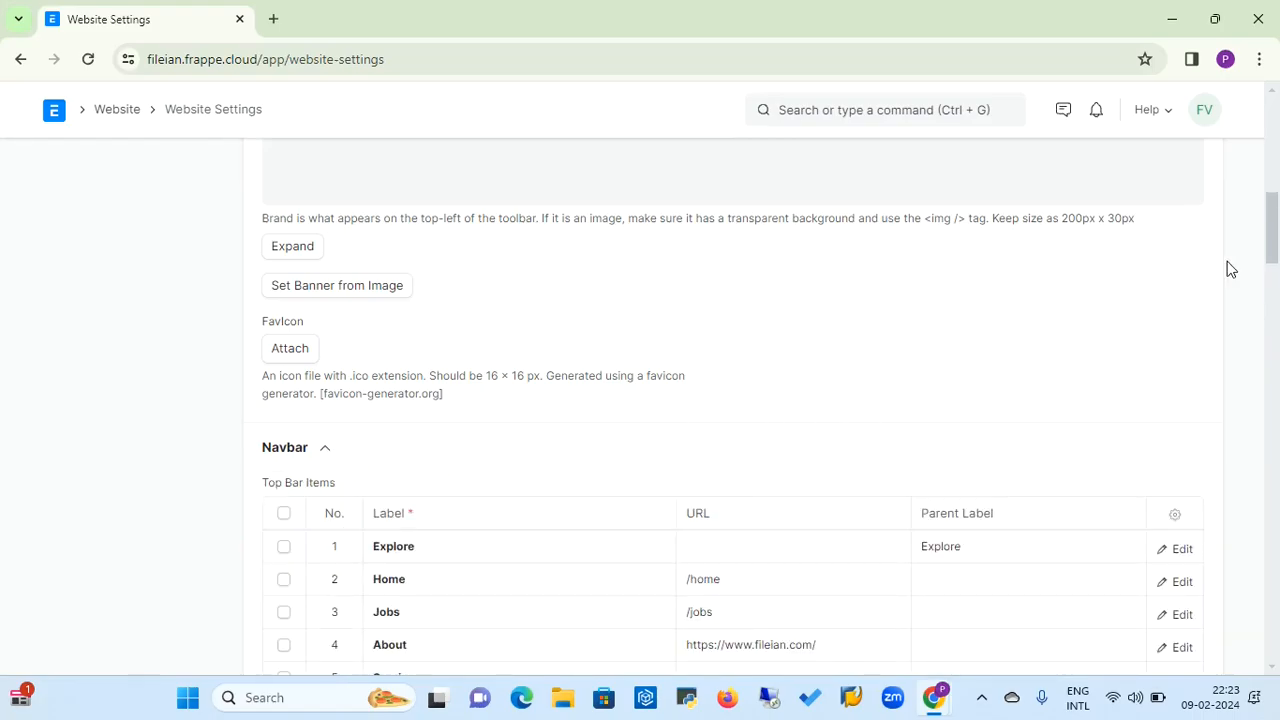
scroll(1272, 242, "down", 2)
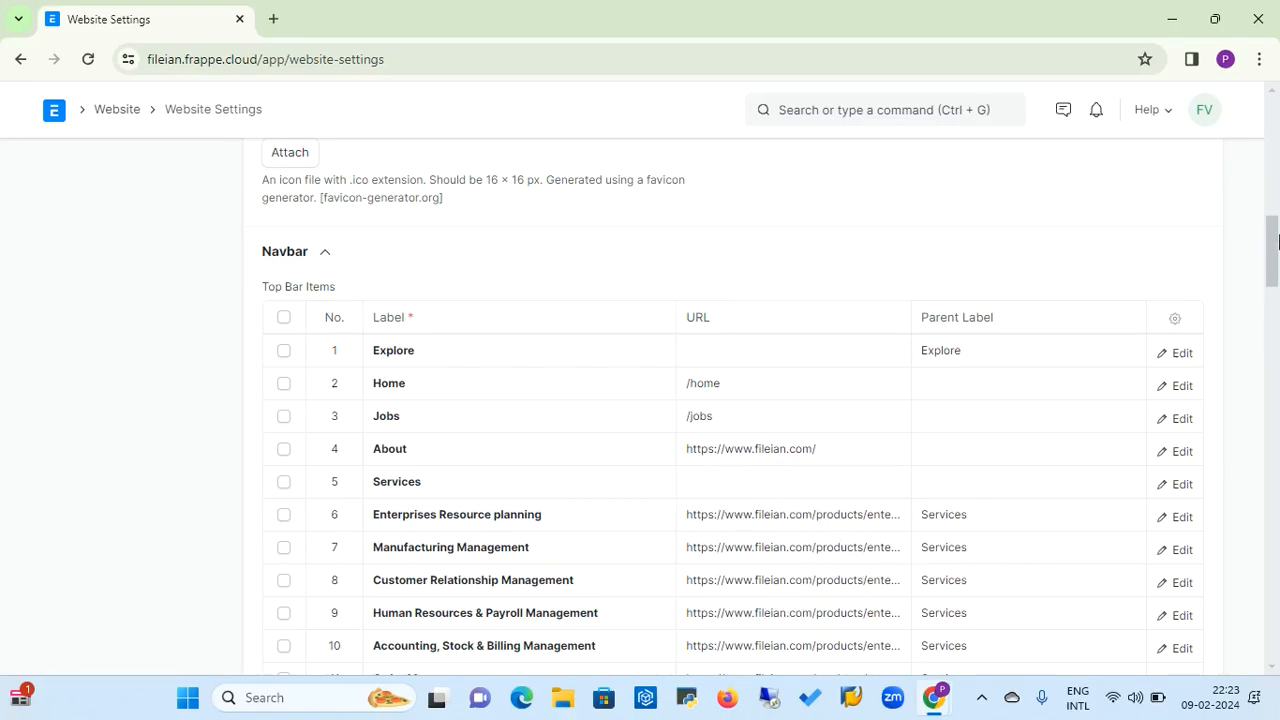
left_click_drag(1273, 244, 1274, 330)
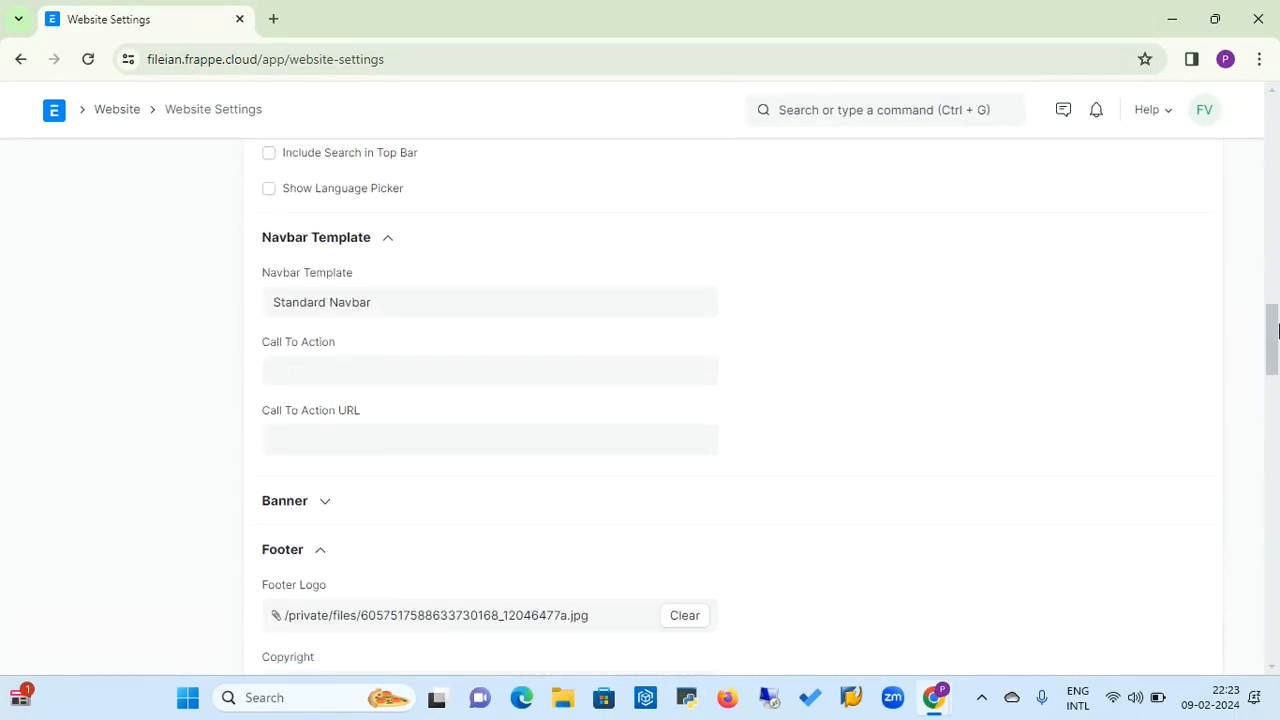
Check the Navbar Template field and the Banner HTML setting, and collapse the Banner section again
left_click(391, 310)
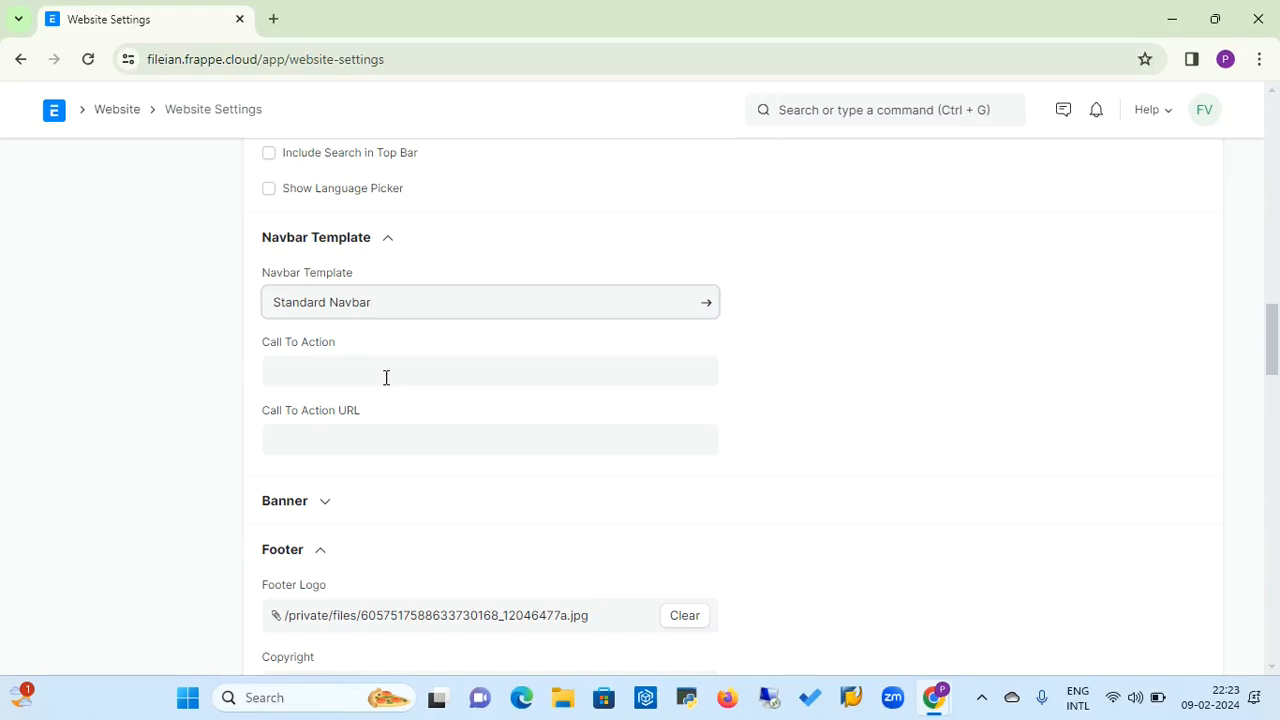
left_click(327, 505)
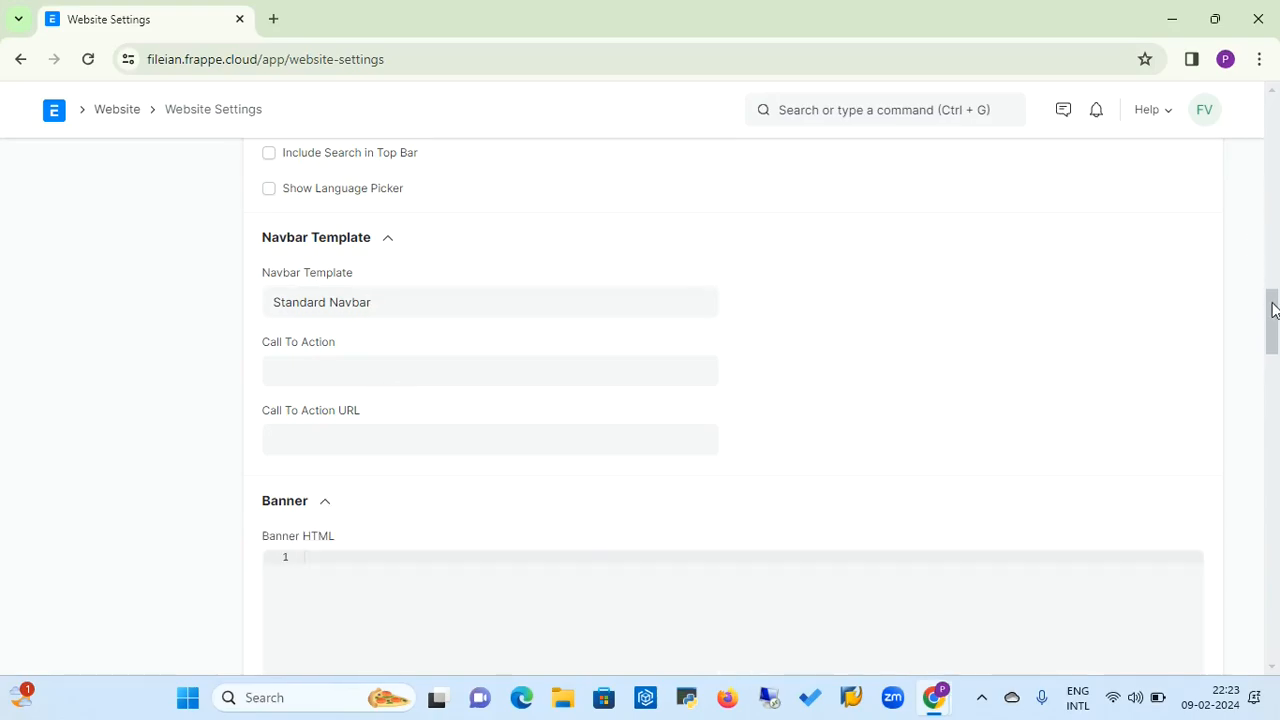
left_click_drag(1274, 310, 1276, 345)
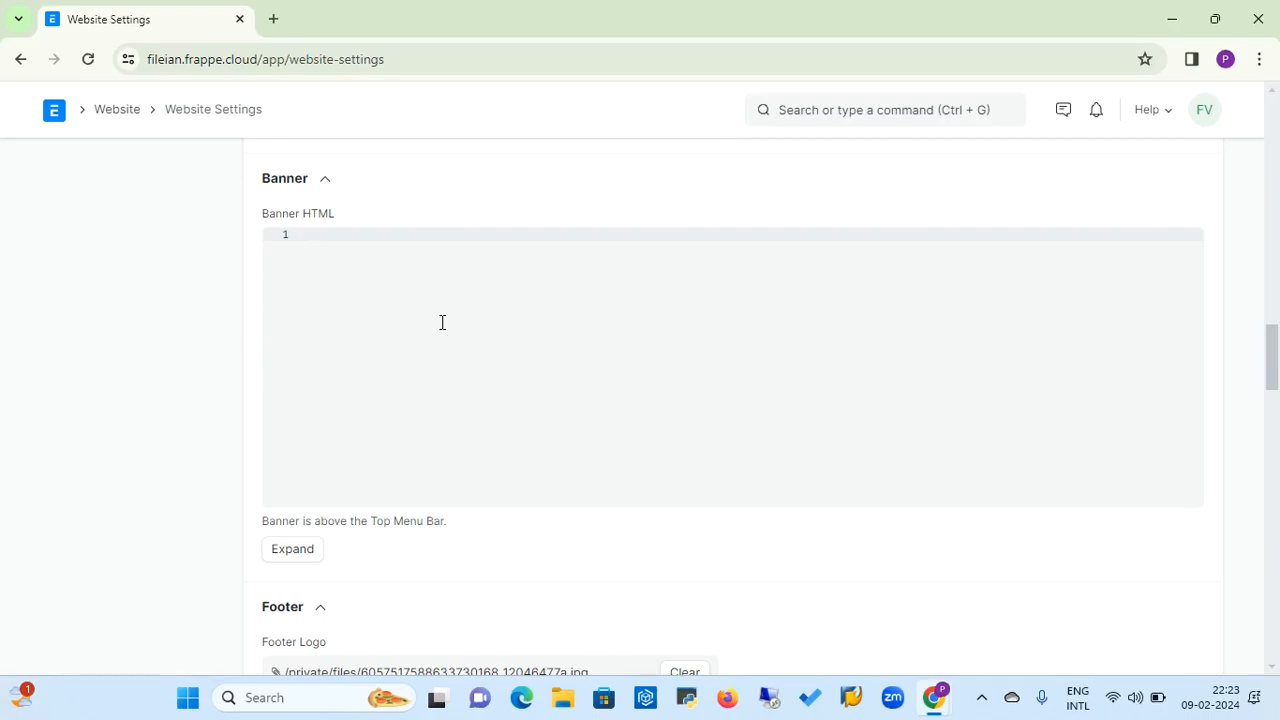
left_click(325, 183)
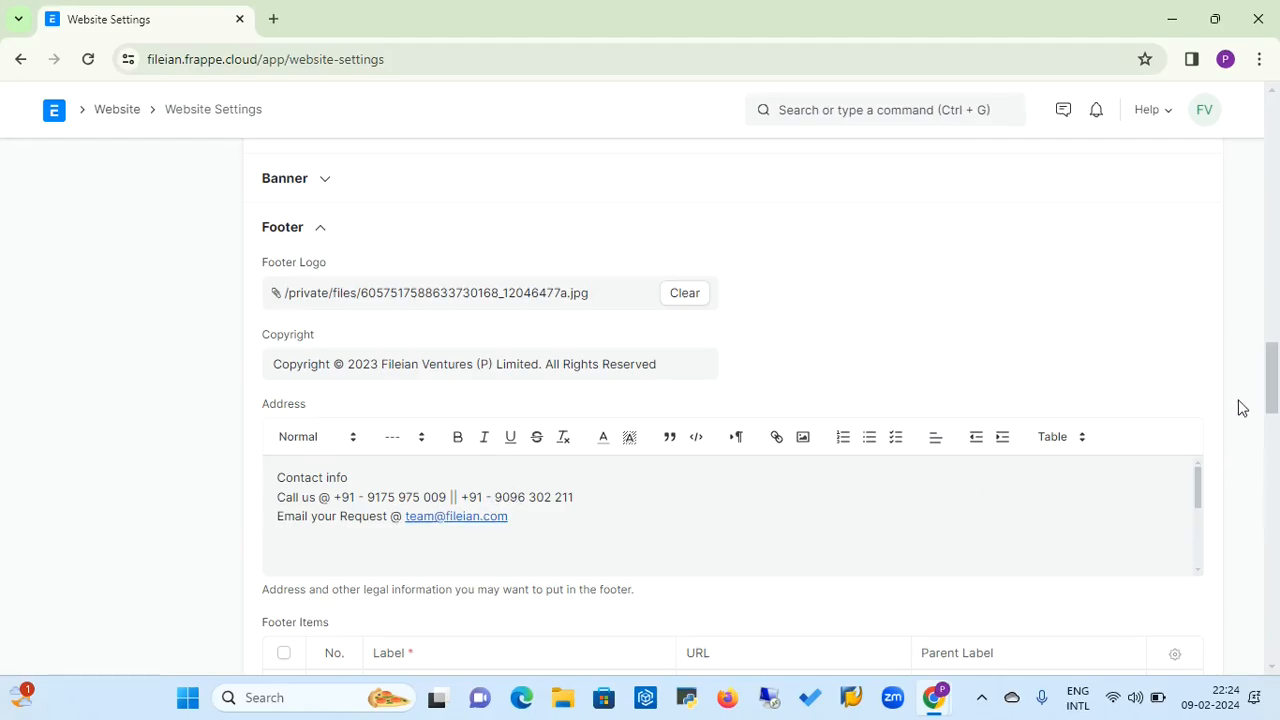
Review the footer's address, footer items, "Powered By" text and Footer Template settings
left_click_drag(1276, 387, 1276, 422)
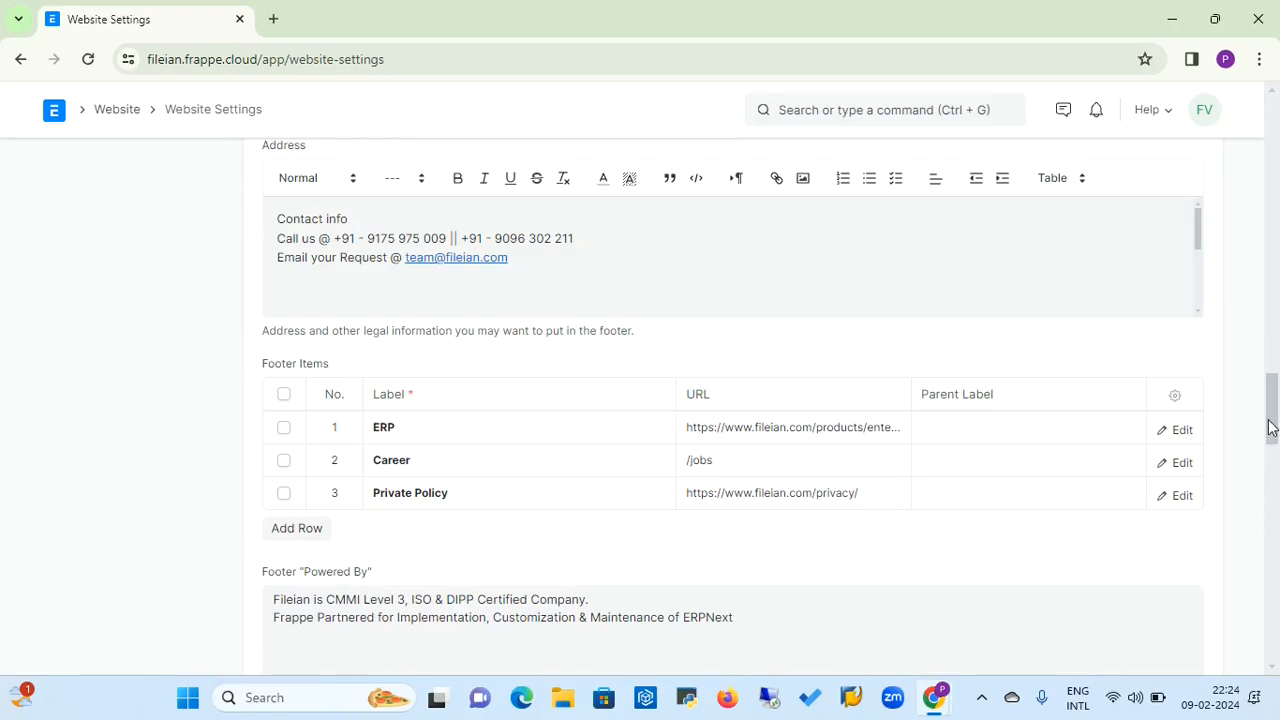
left_click_drag(1270, 427, 1271, 462)
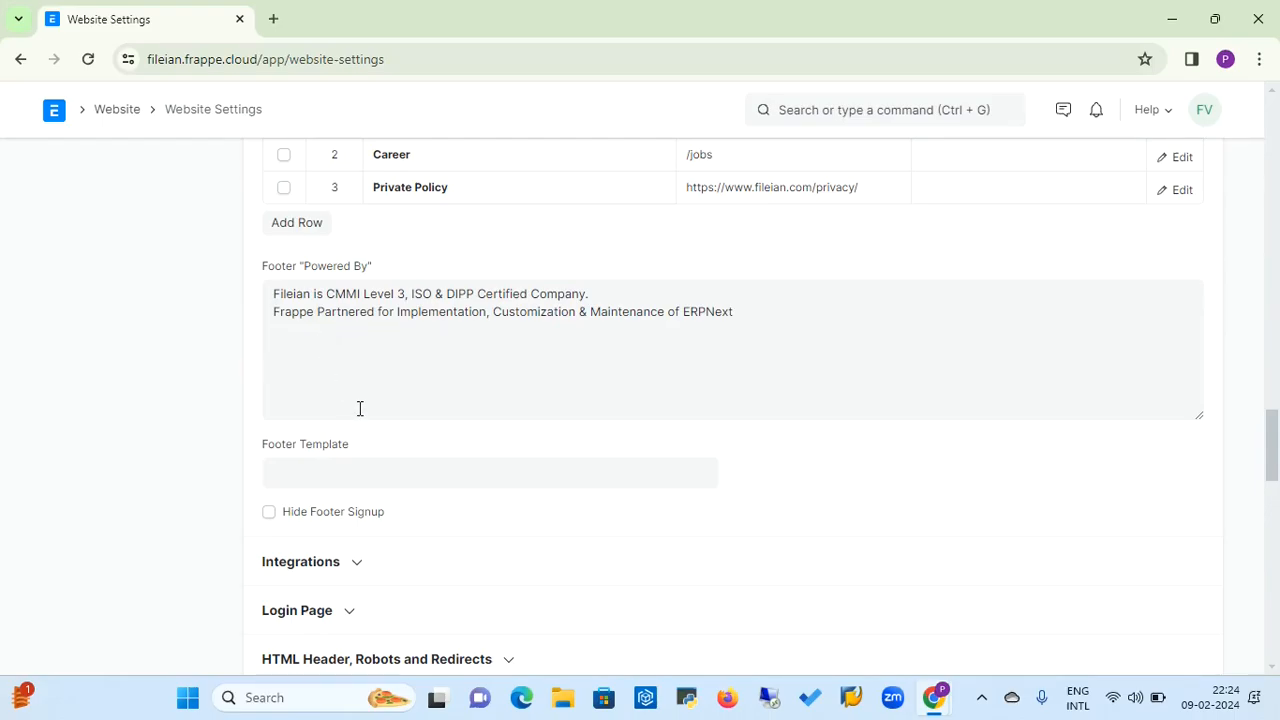
left_click(352, 472)
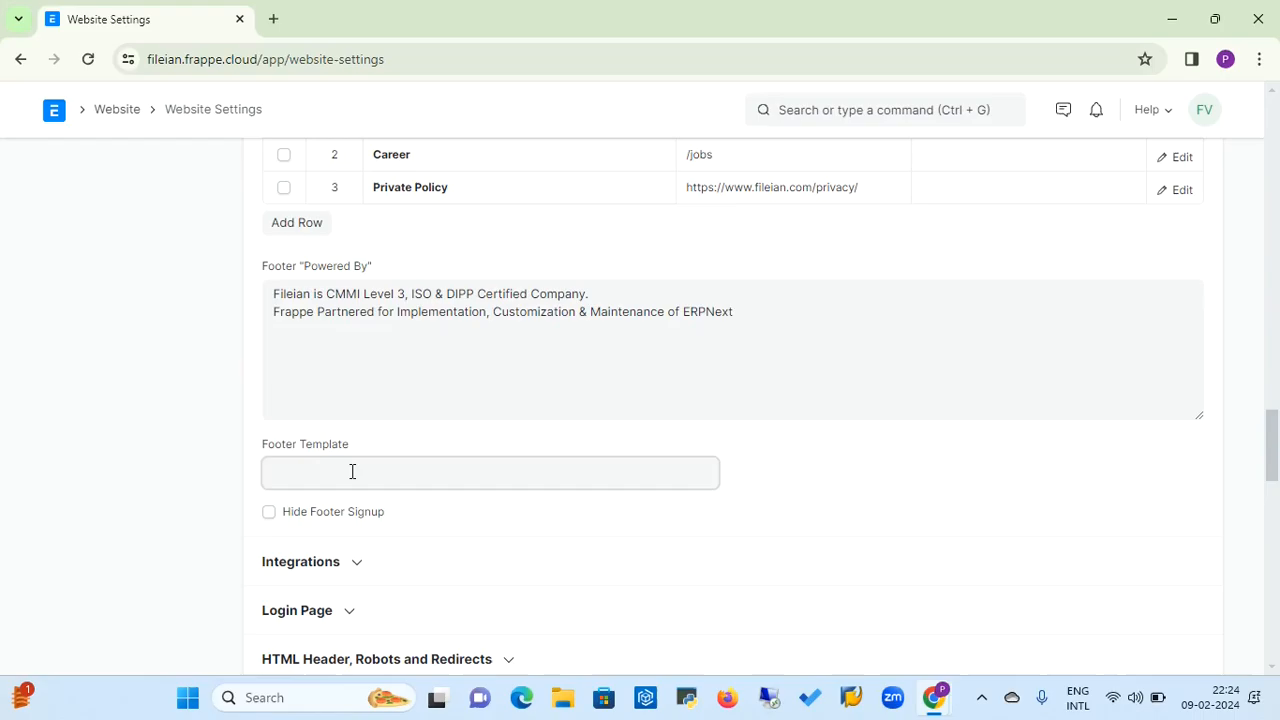
left_click(462, 448)
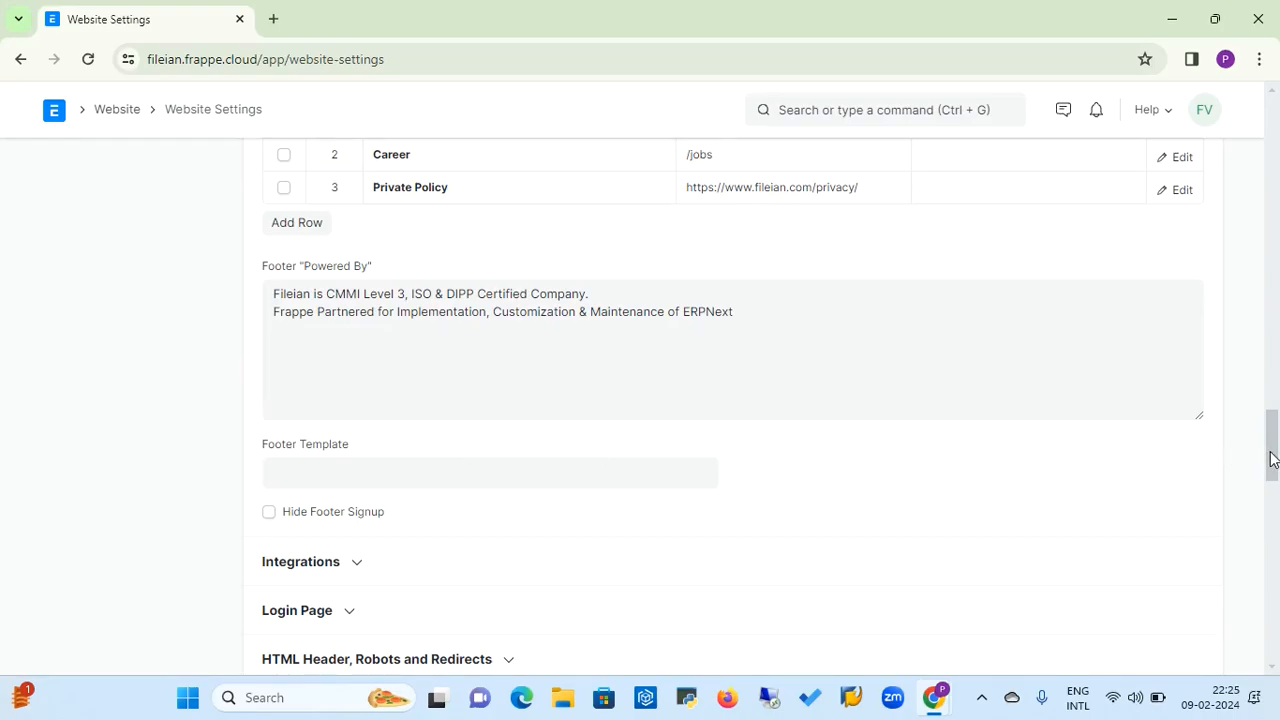
left_click_drag(1268, 451, 1268, 471)
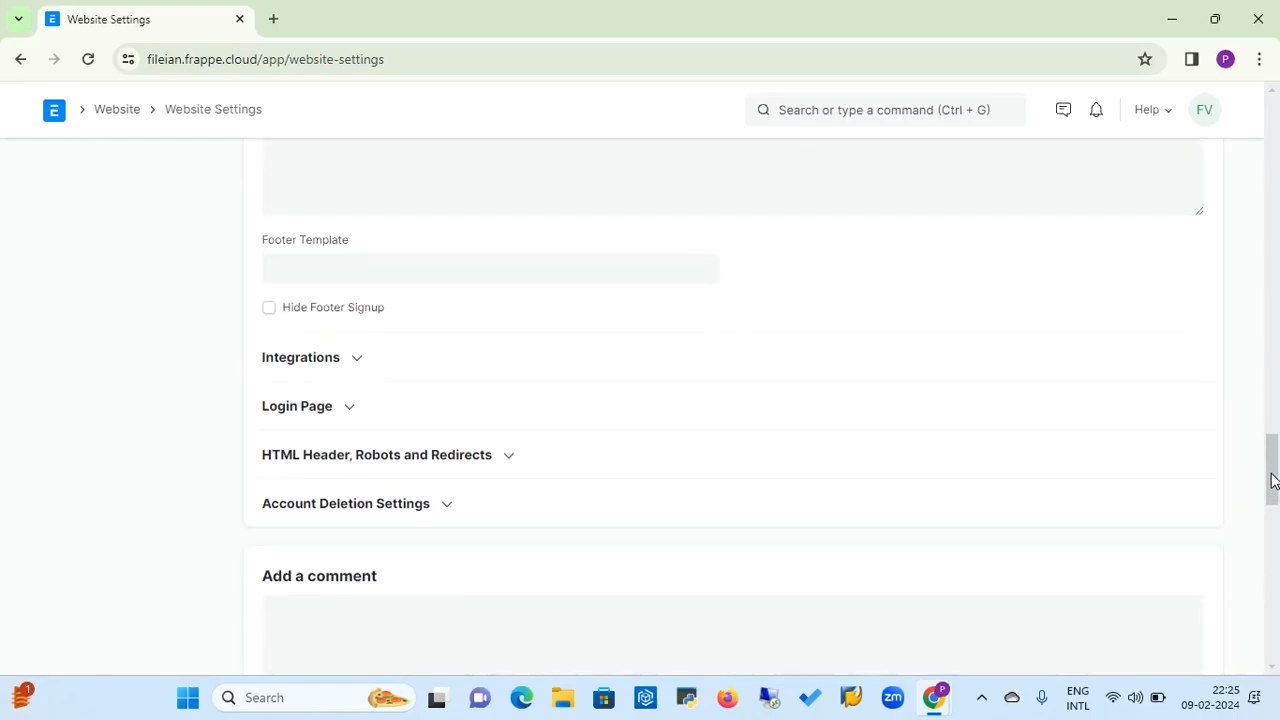
Review the Integrations and Login Page settings and expand the HTML Header, Robots and Redirects section
left_click(358, 360)
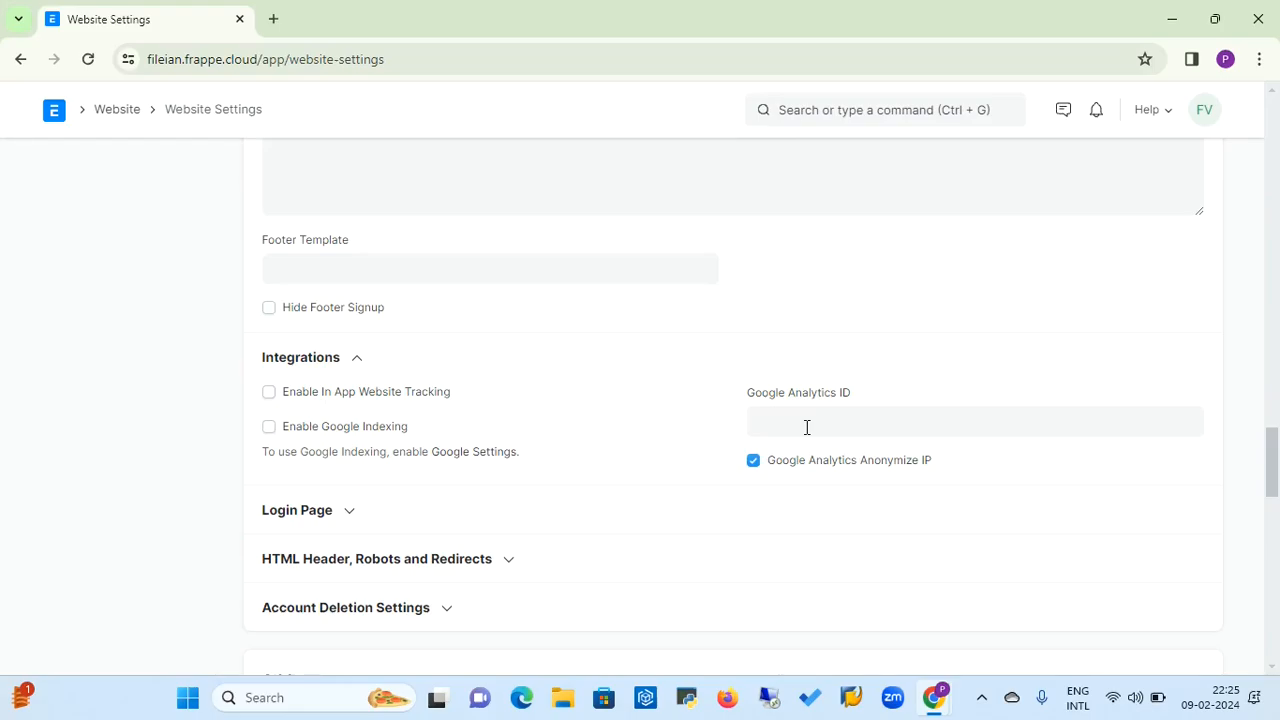
left_click(350, 516)
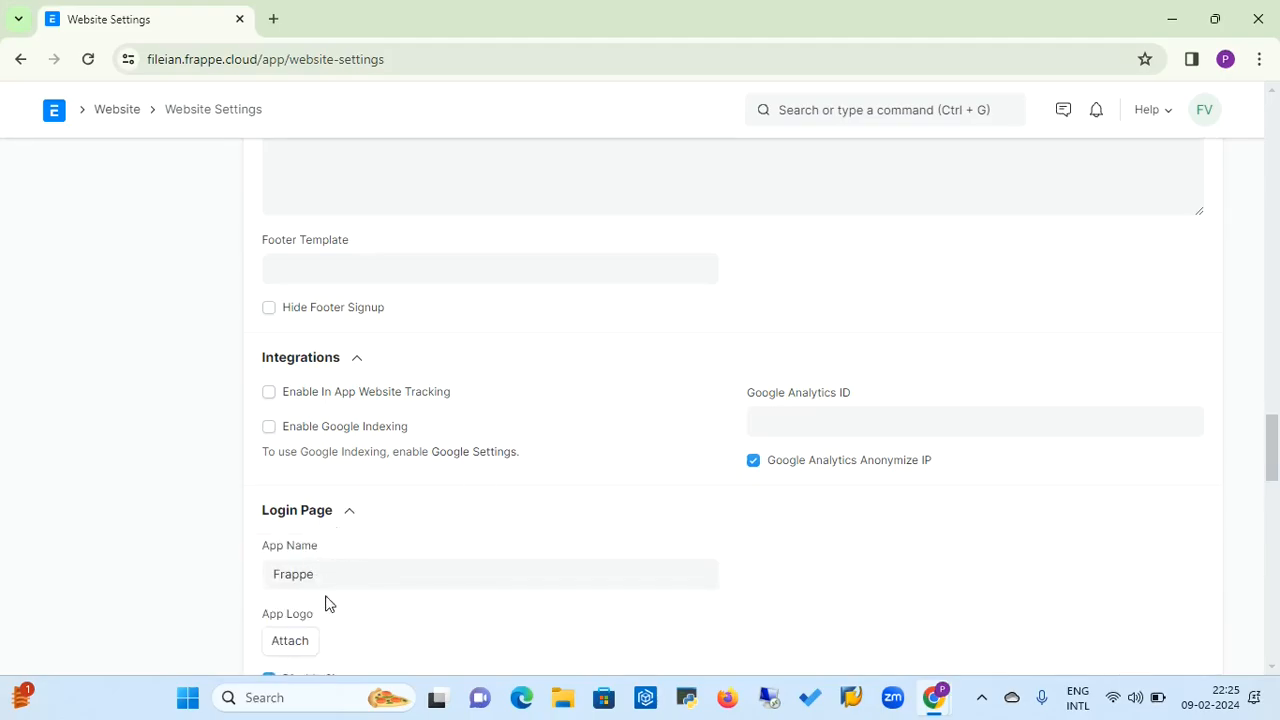
left_click(350, 518)
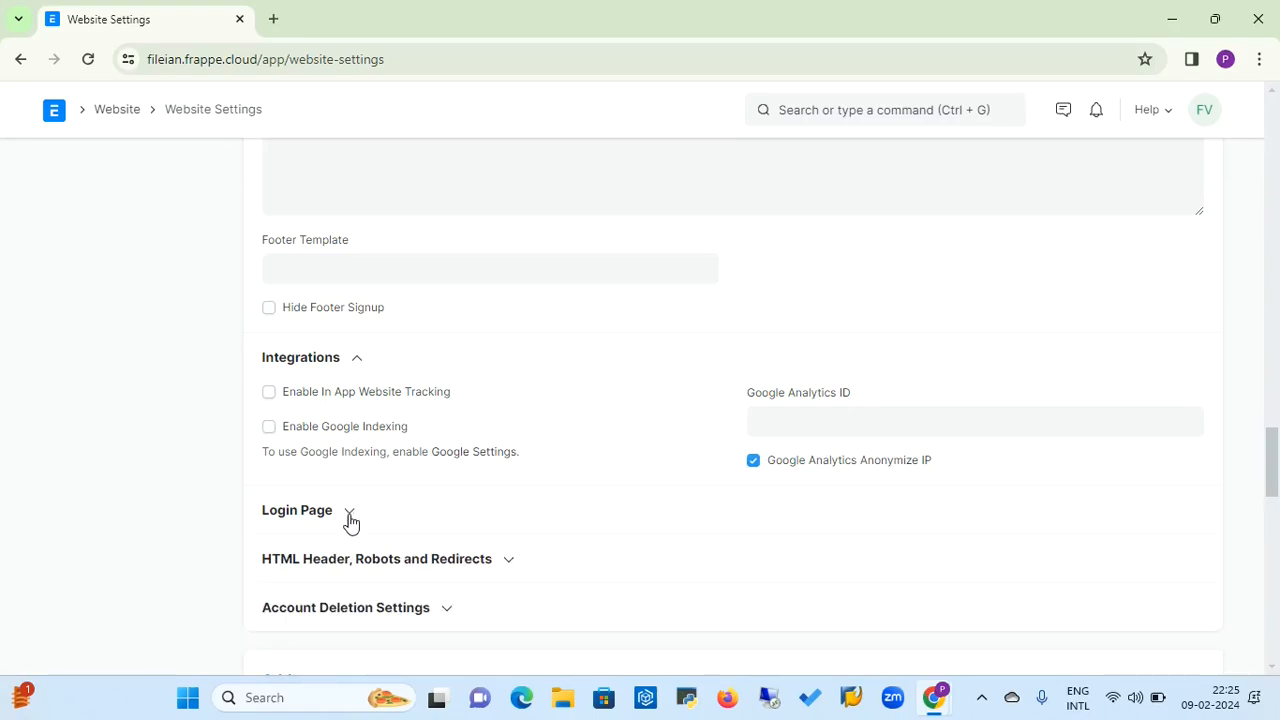
left_click(508, 568)
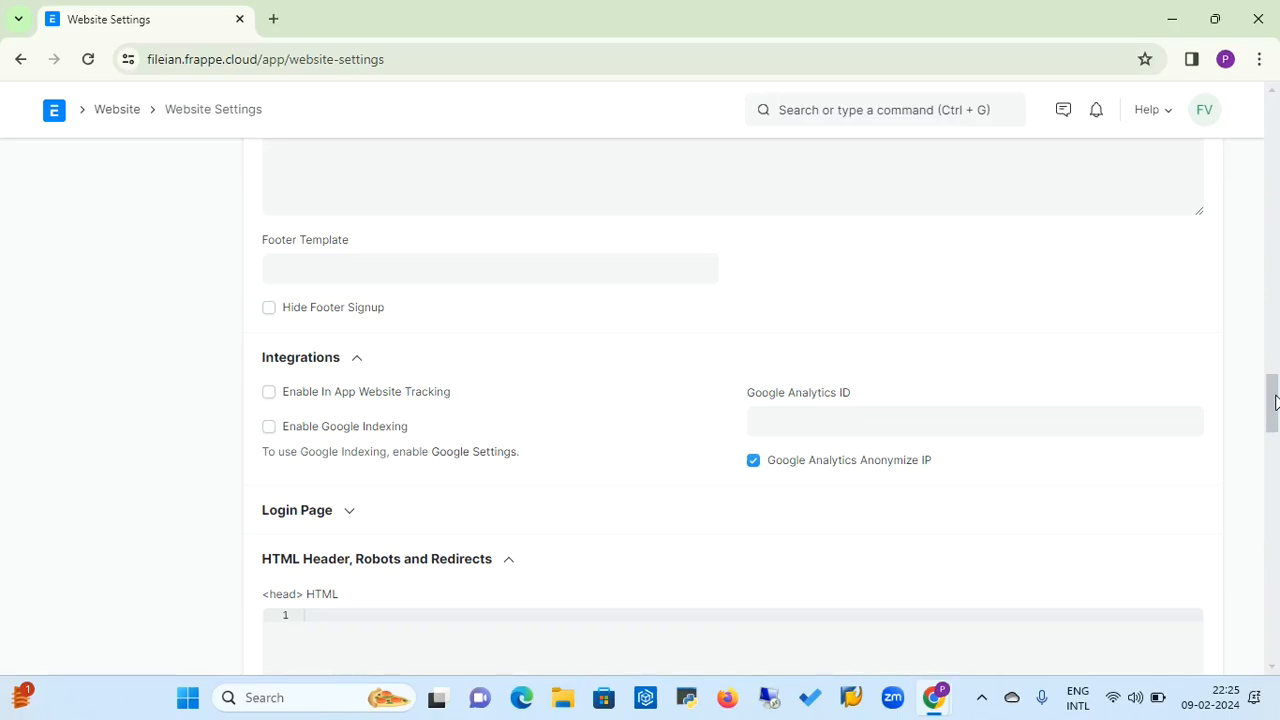
Check the <head> HTML setting and collapse the HTML Header, Robots and Redirects section
scroll(1275, 401, "down", 3)
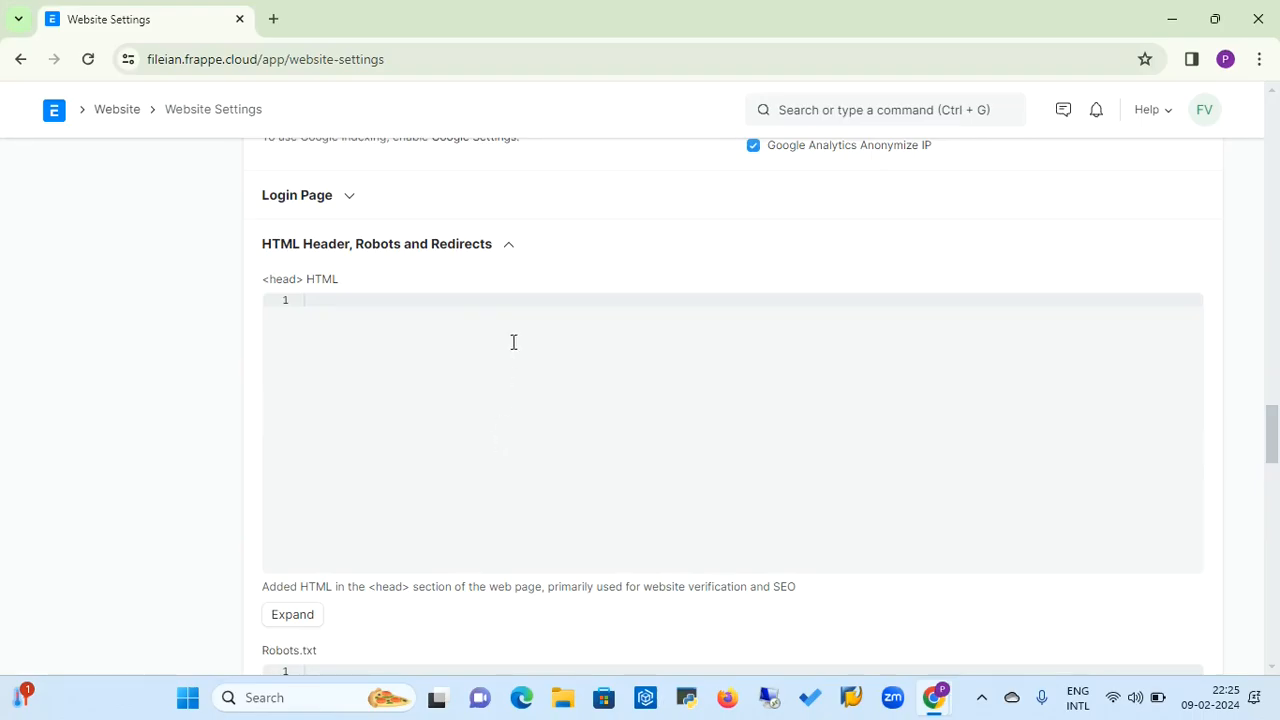
left_click(509, 251)
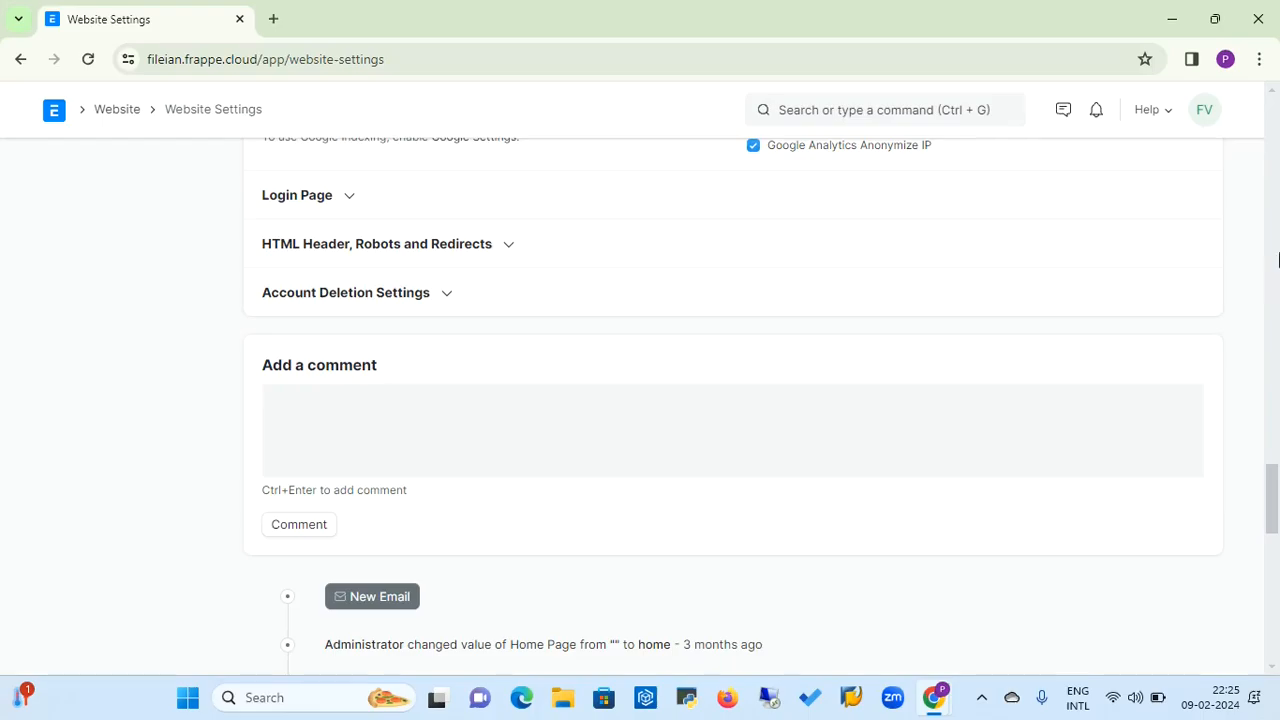
scroll(1278, 260, "up", 15)
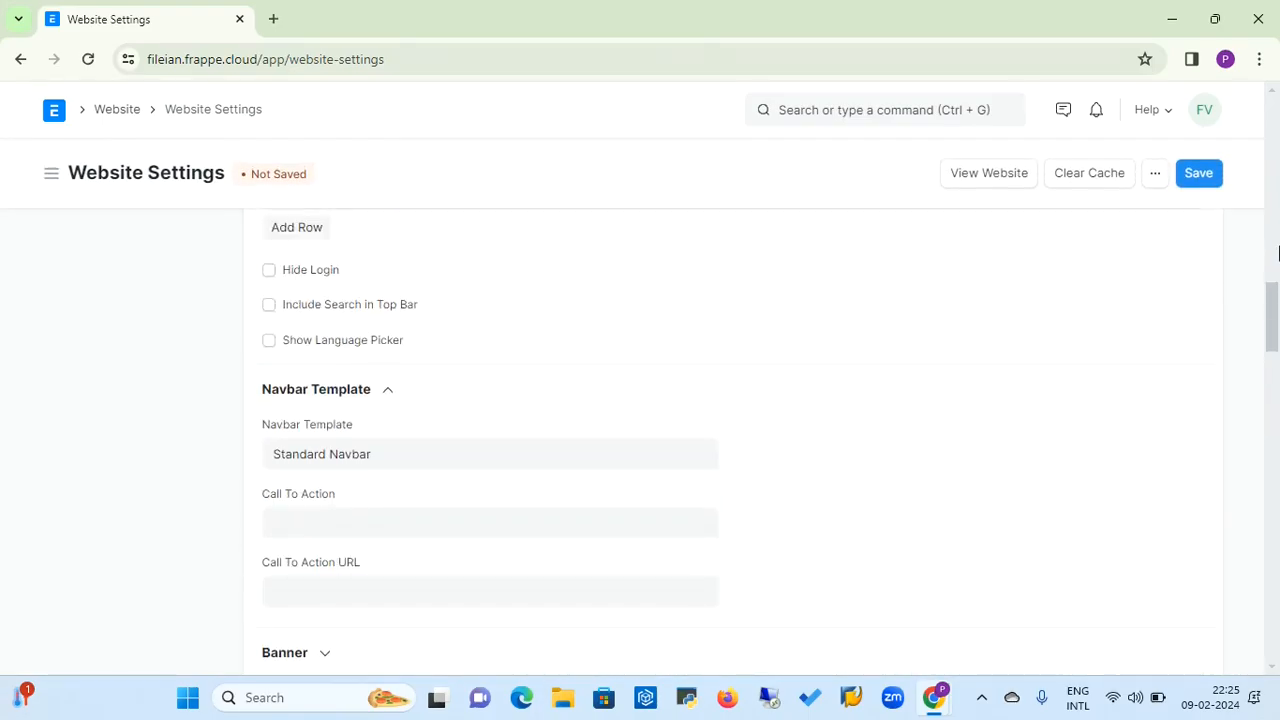
scroll(1278, 190, "up", 5)
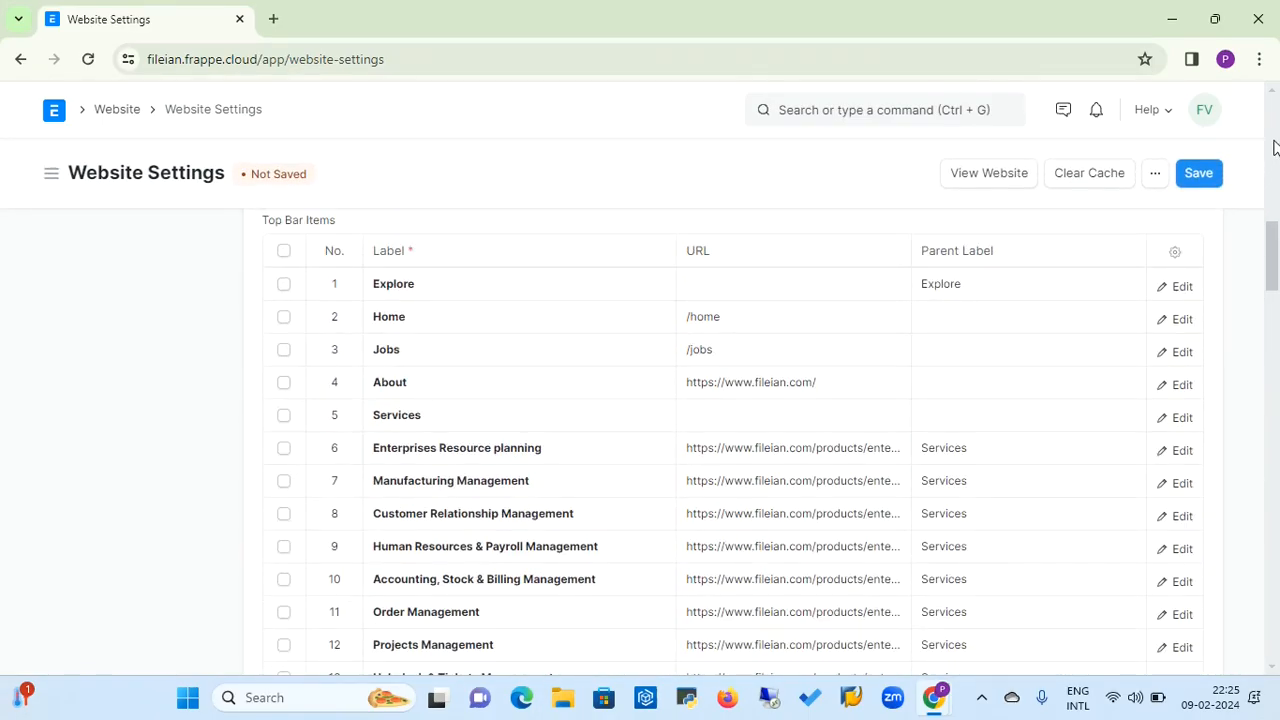
scroll(1276, 160, "up", 10)
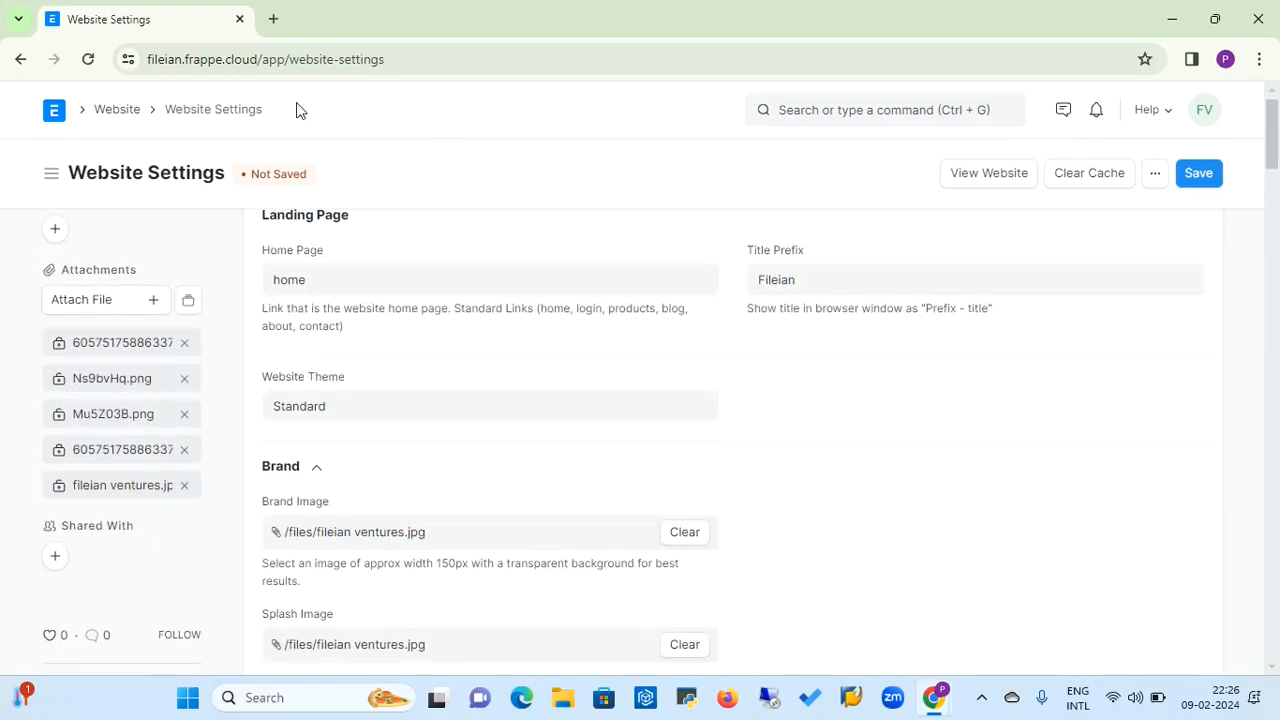
Open the Website Theme list from the Website workspace and start a new website theme
left_click(112, 122)
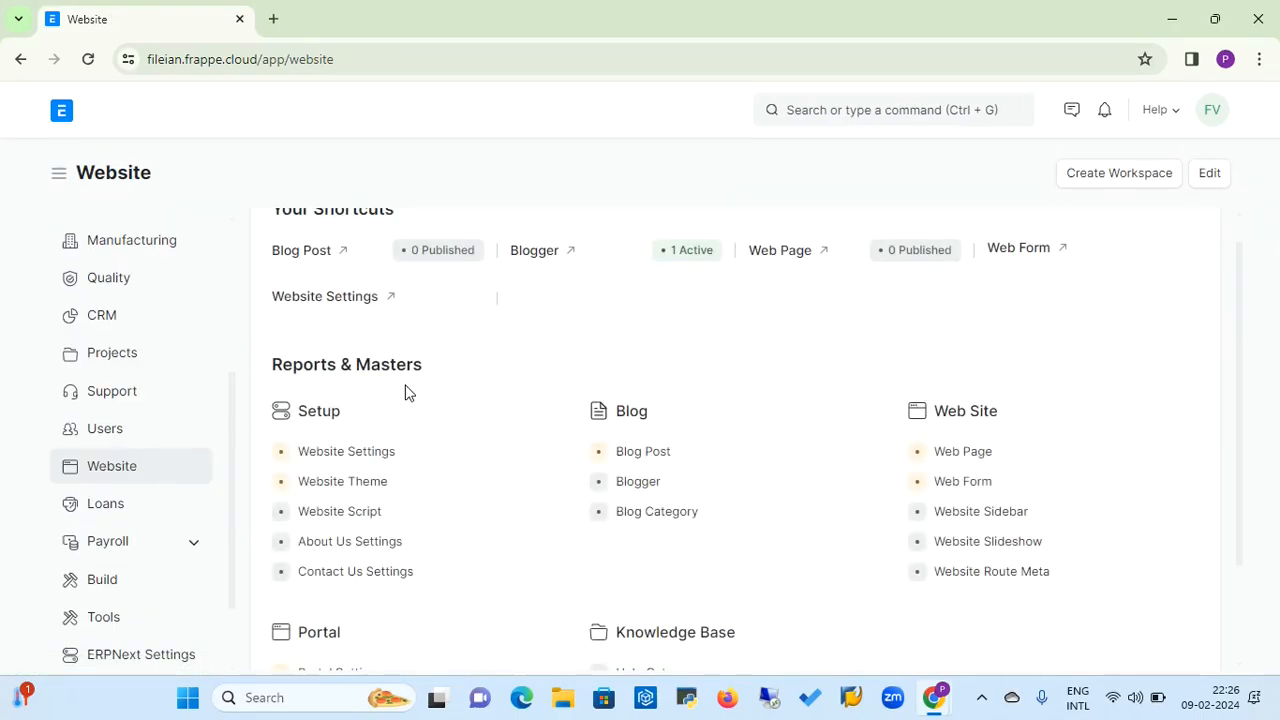
left_click(384, 491)
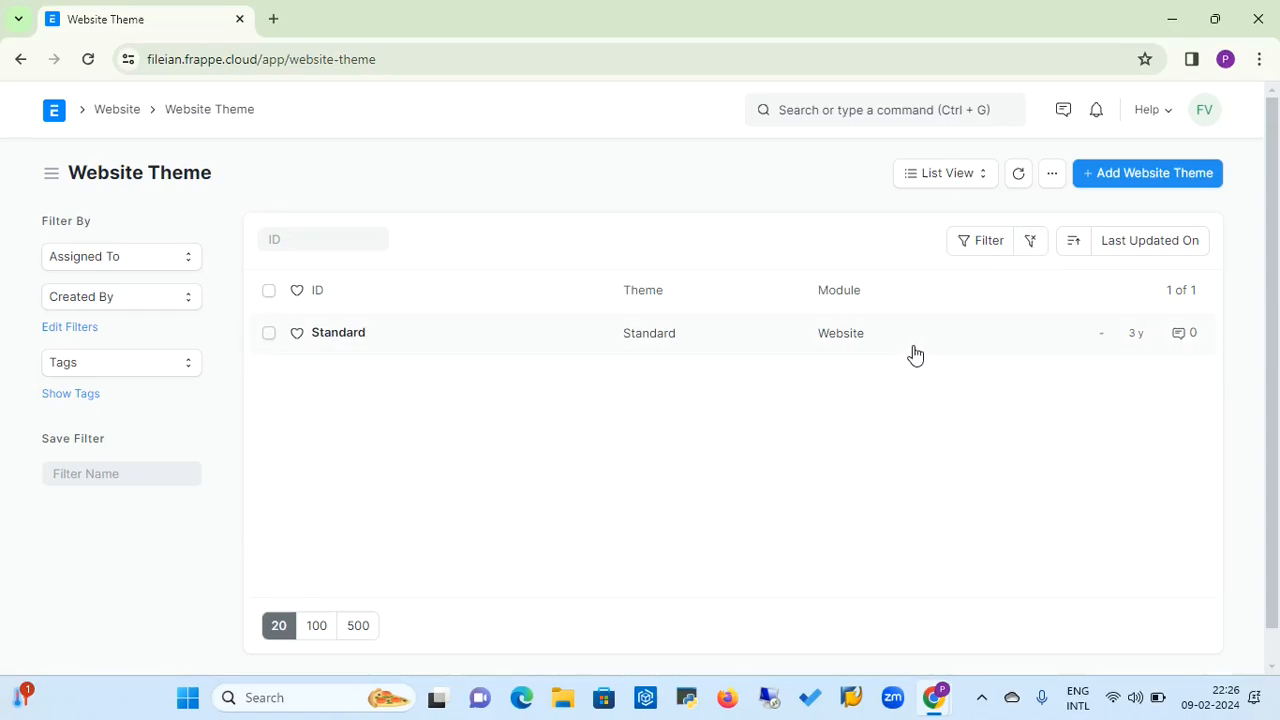
left_click(1148, 176)
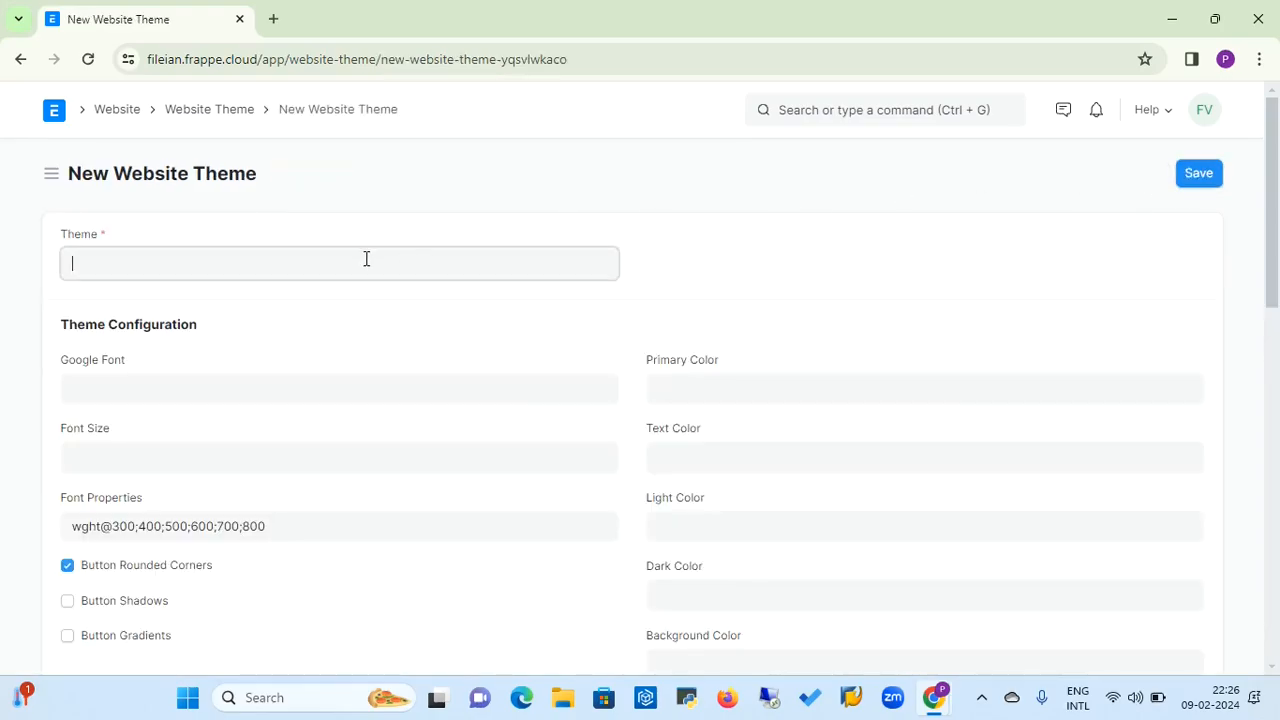
Enter Bluesocth as the name of the new website theme
left_click(200, 388)
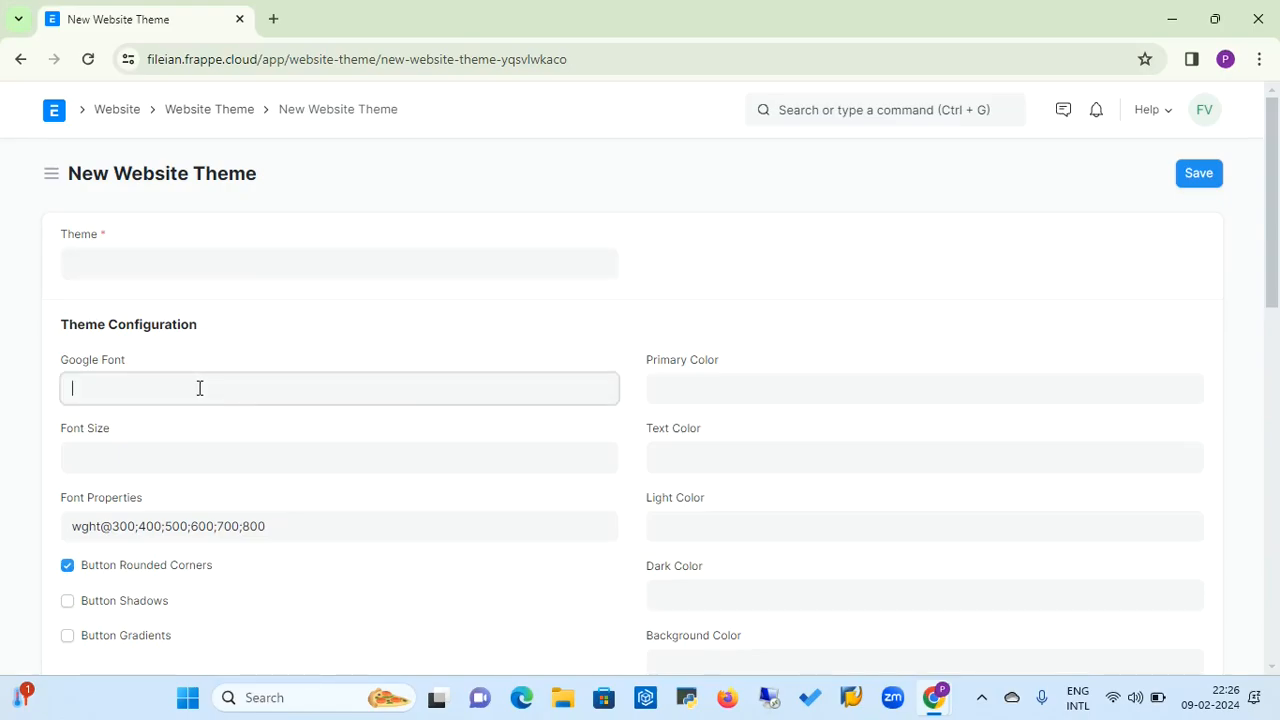
left_click(186, 452)
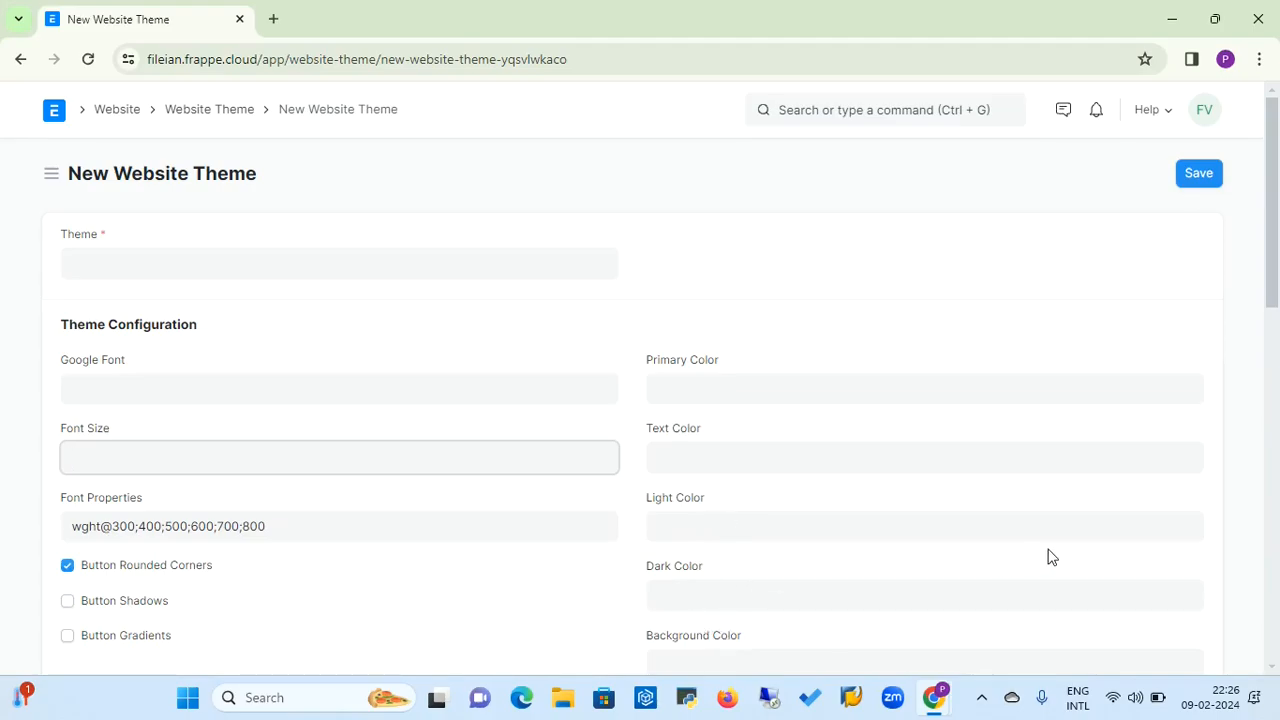
left_click(441, 268)
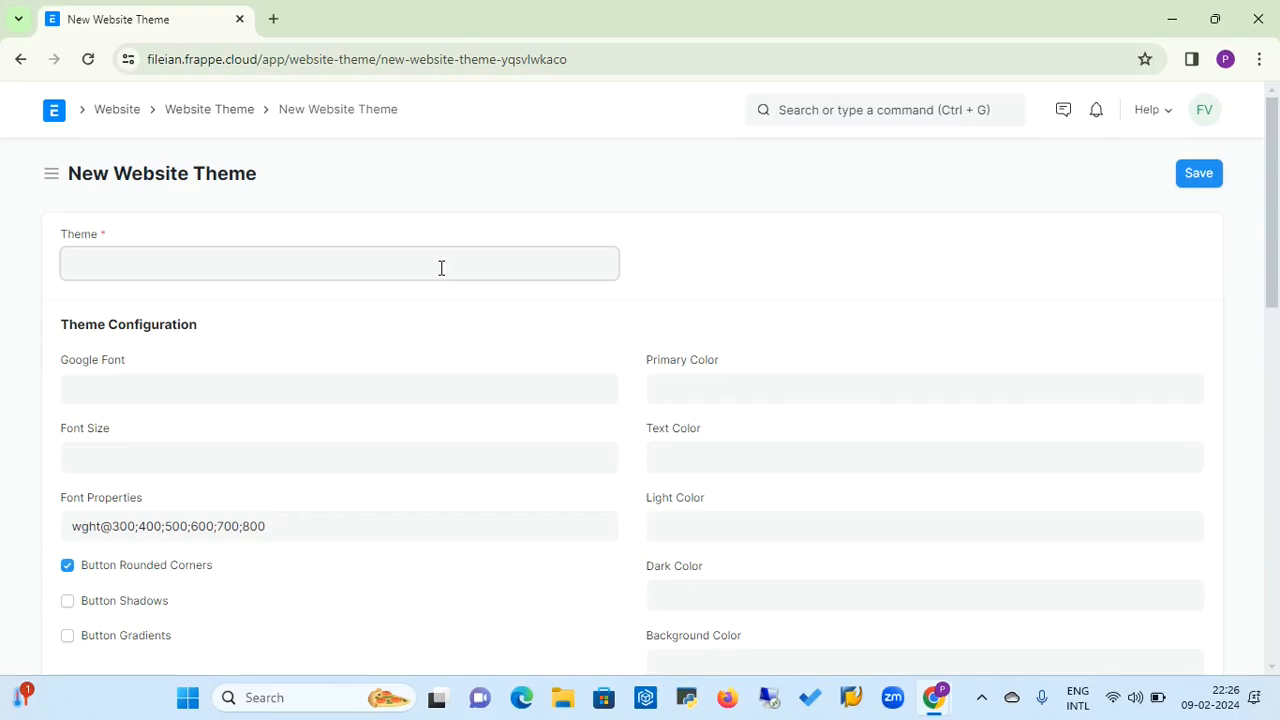
type("Blue")
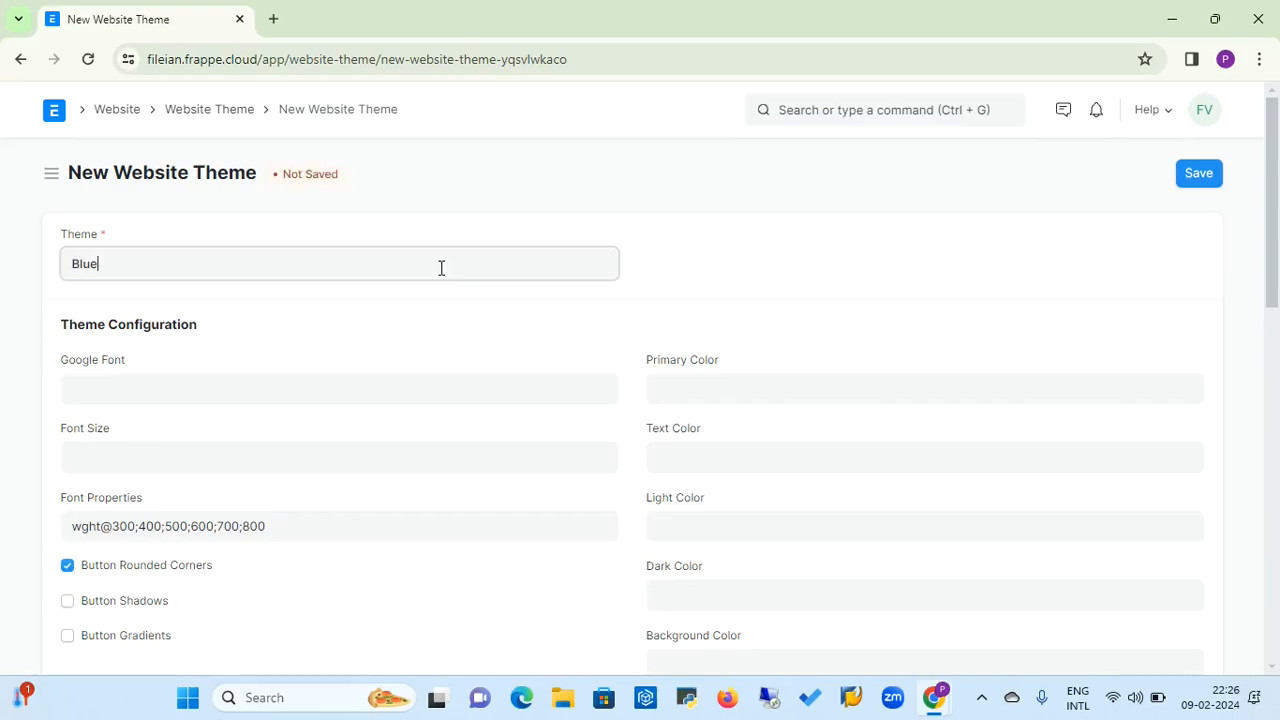
type("socth")
left_click(167, 392)
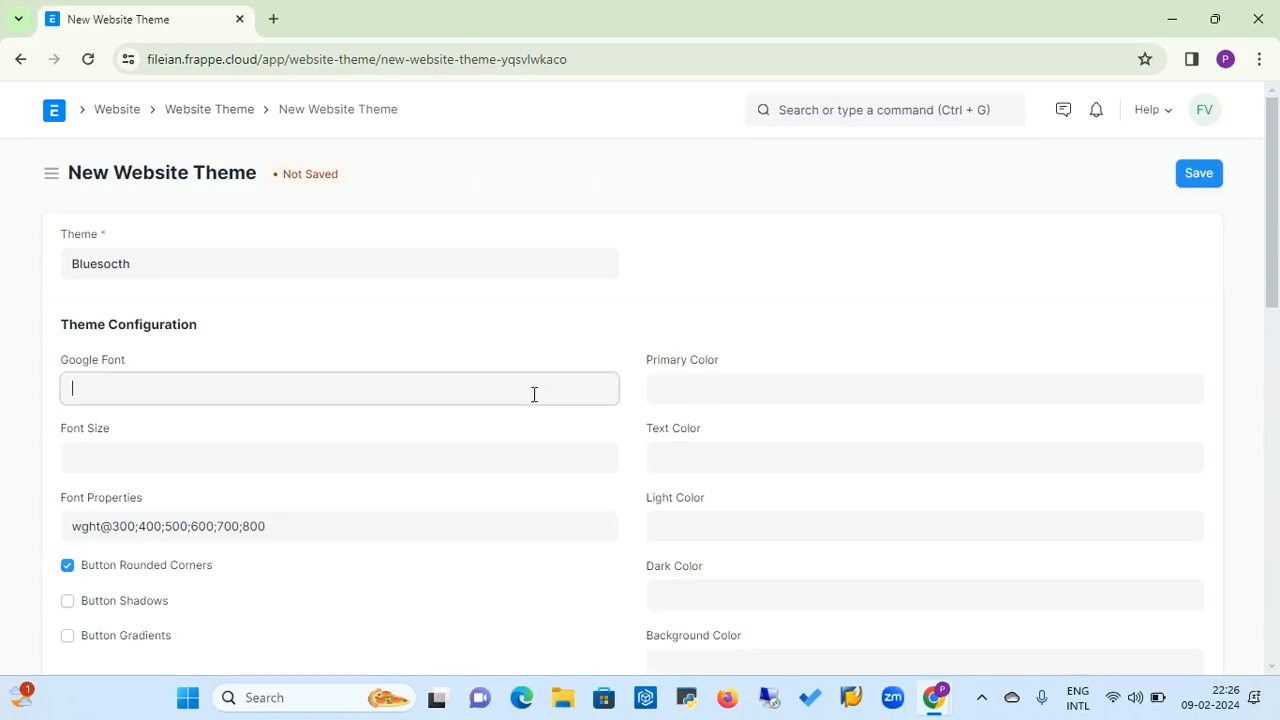
Create a new color named Blue with the value #86bbe3 for the theme's Primary Color and save it
left_click(689, 373)
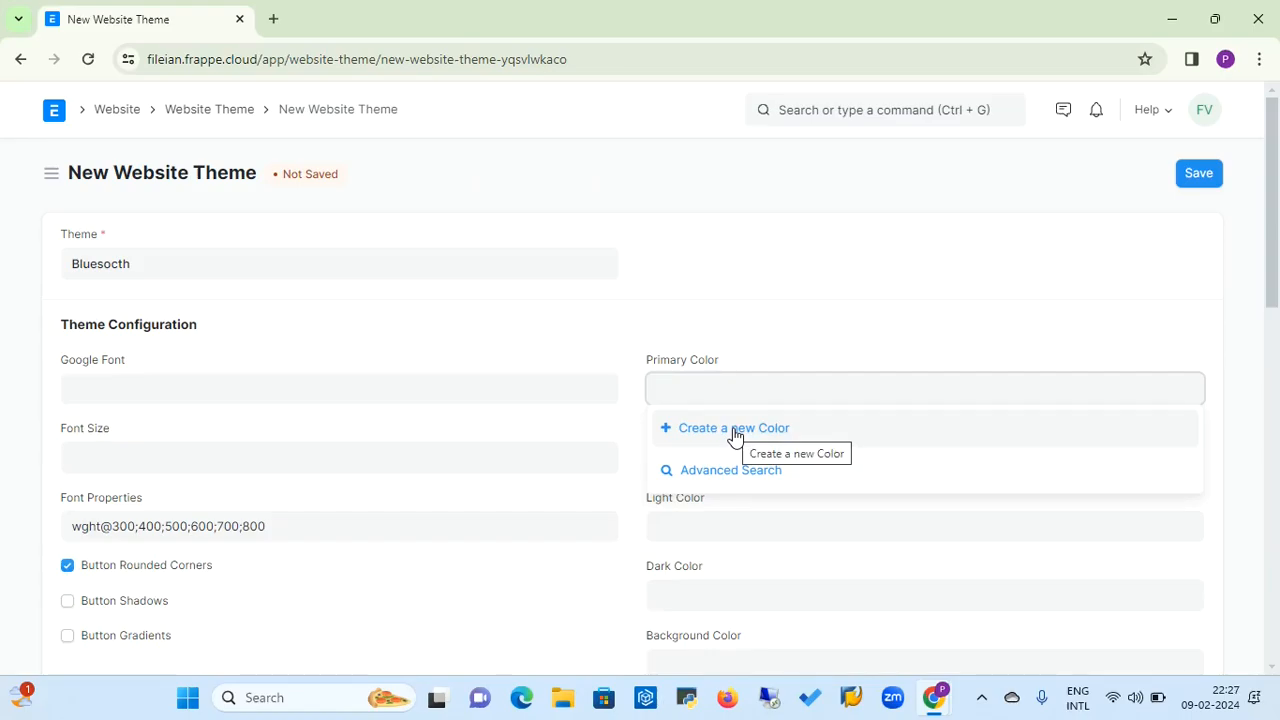
left_click(734, 430)
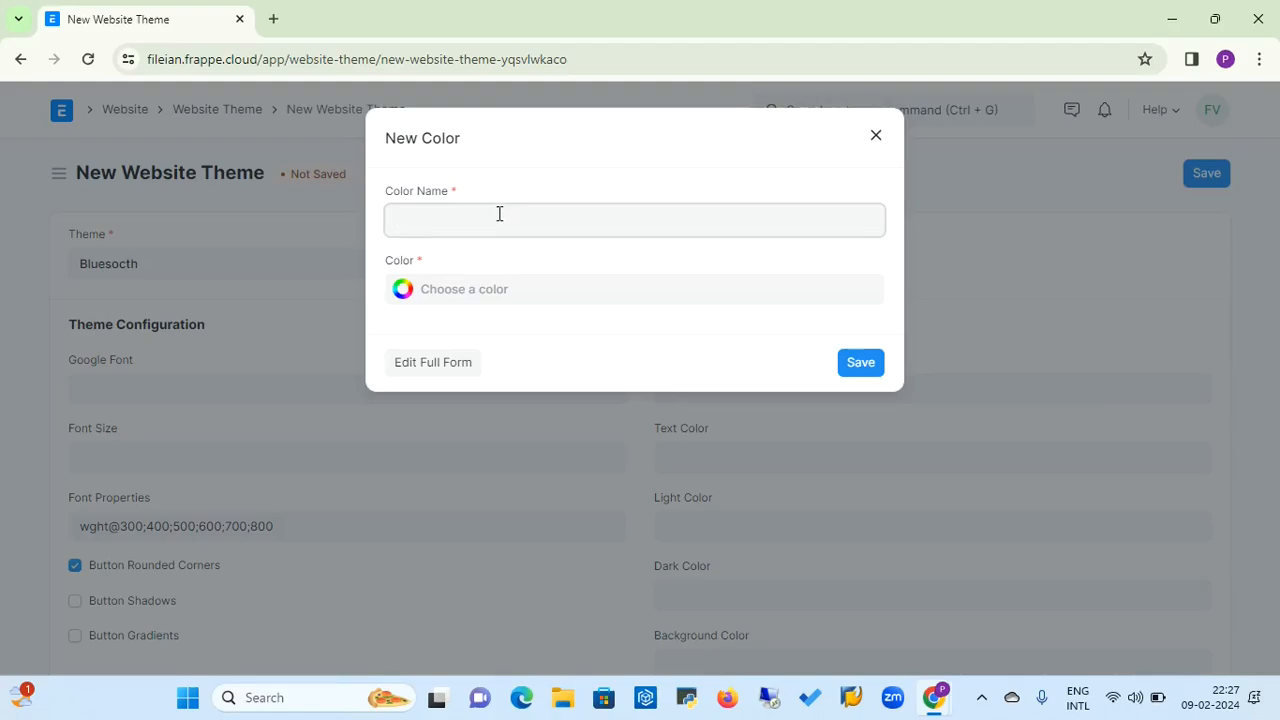
type("Blue")
left_click(489, 291)
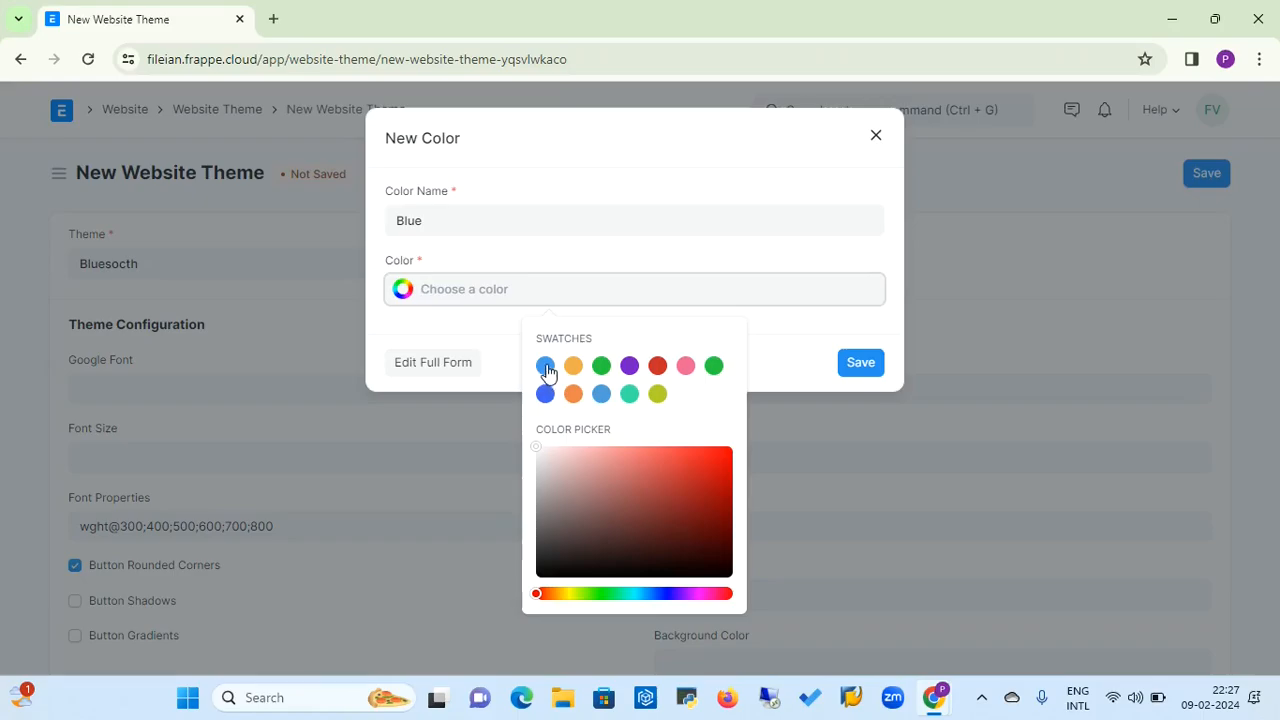
left_click(603, 395)
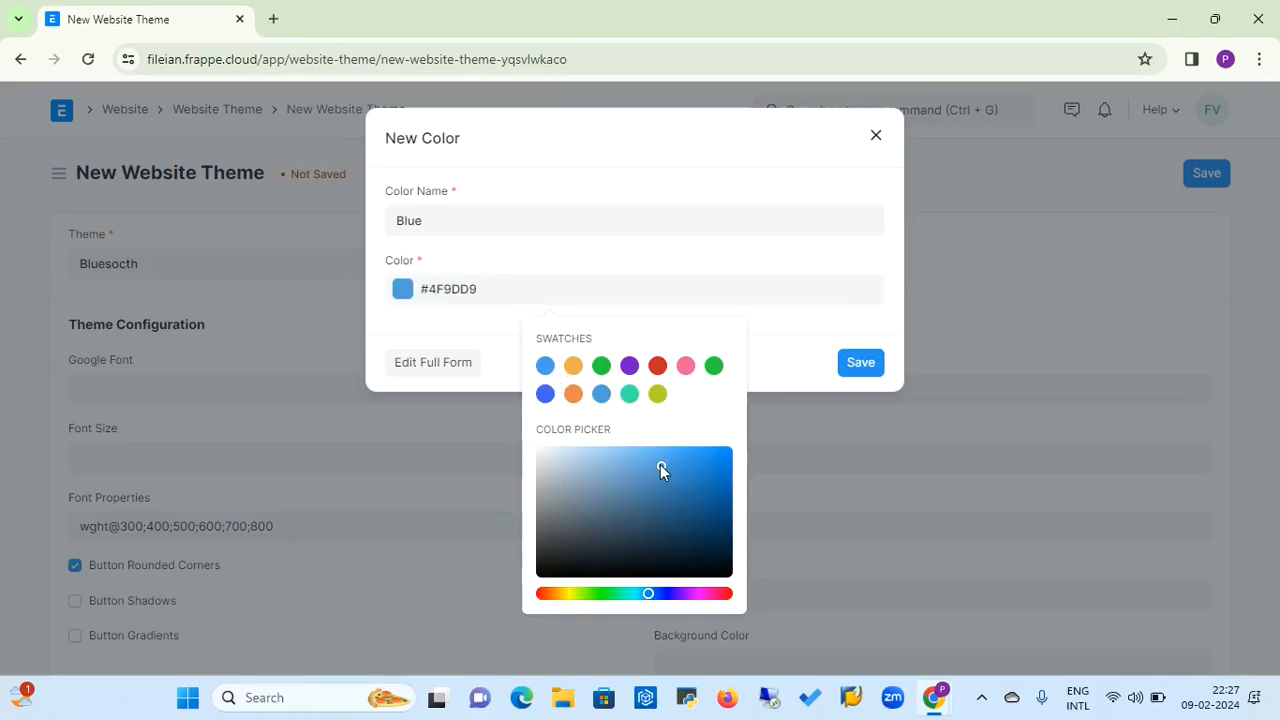
left_click_drag(660, 466, 618, 461)
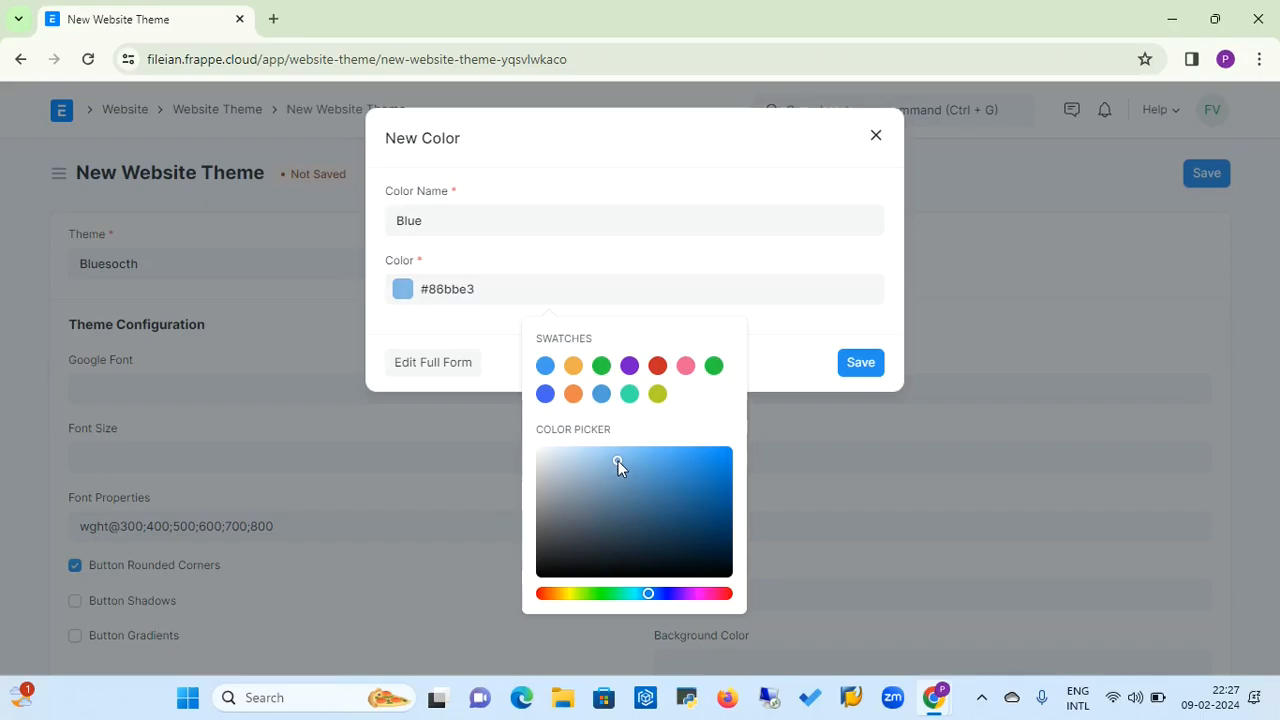
left_click(863, 364)
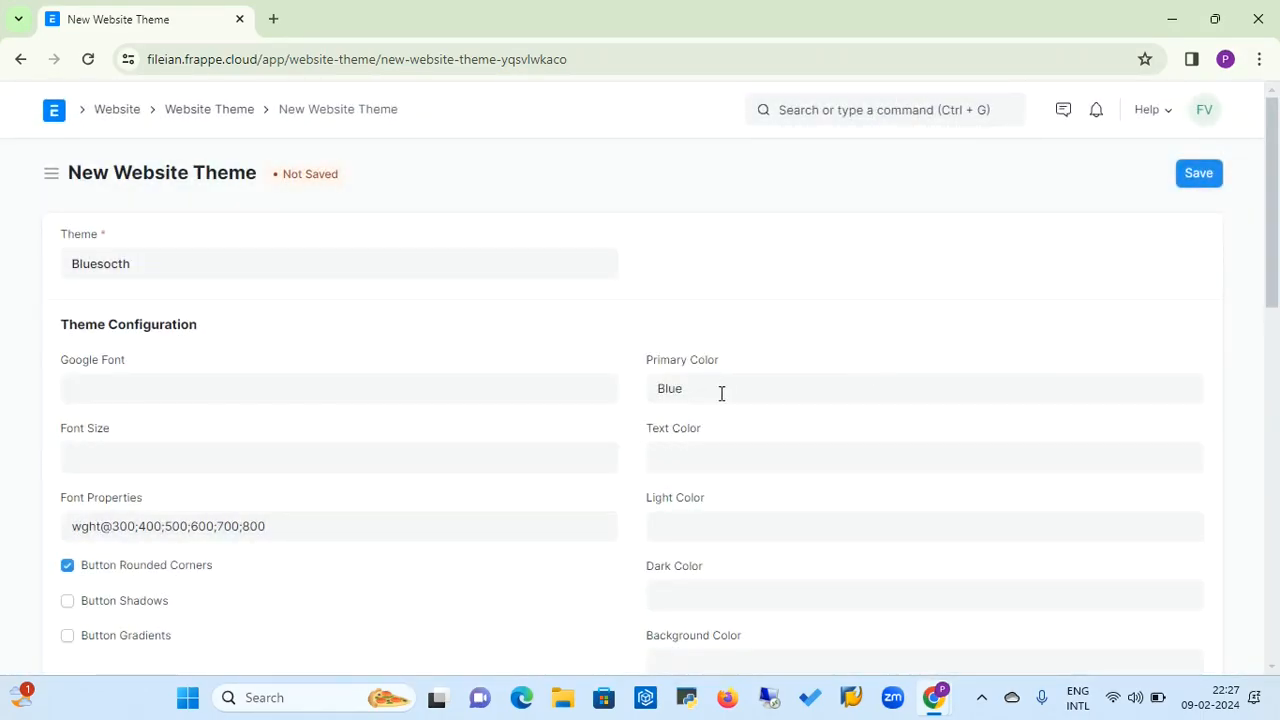
Start a new color for the theme's Text Color and set it to the orange shade #f08d54
left_click(692, 452)
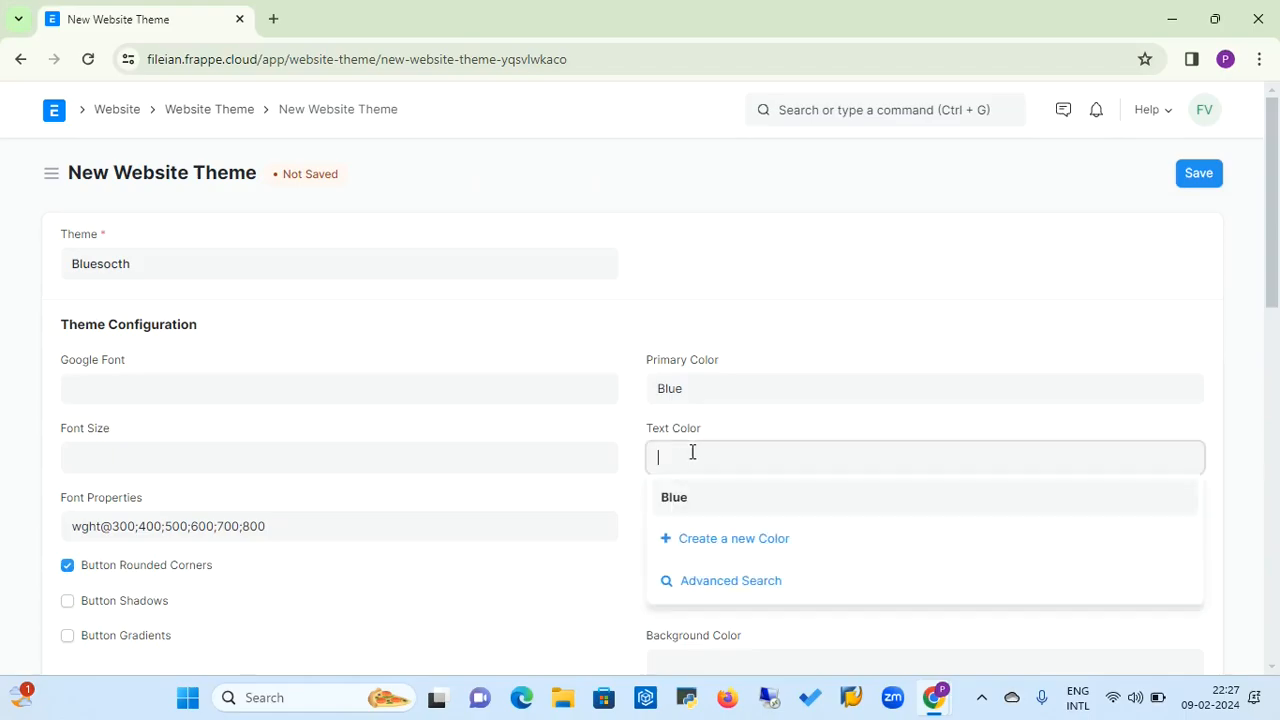
left_click(700, 540)
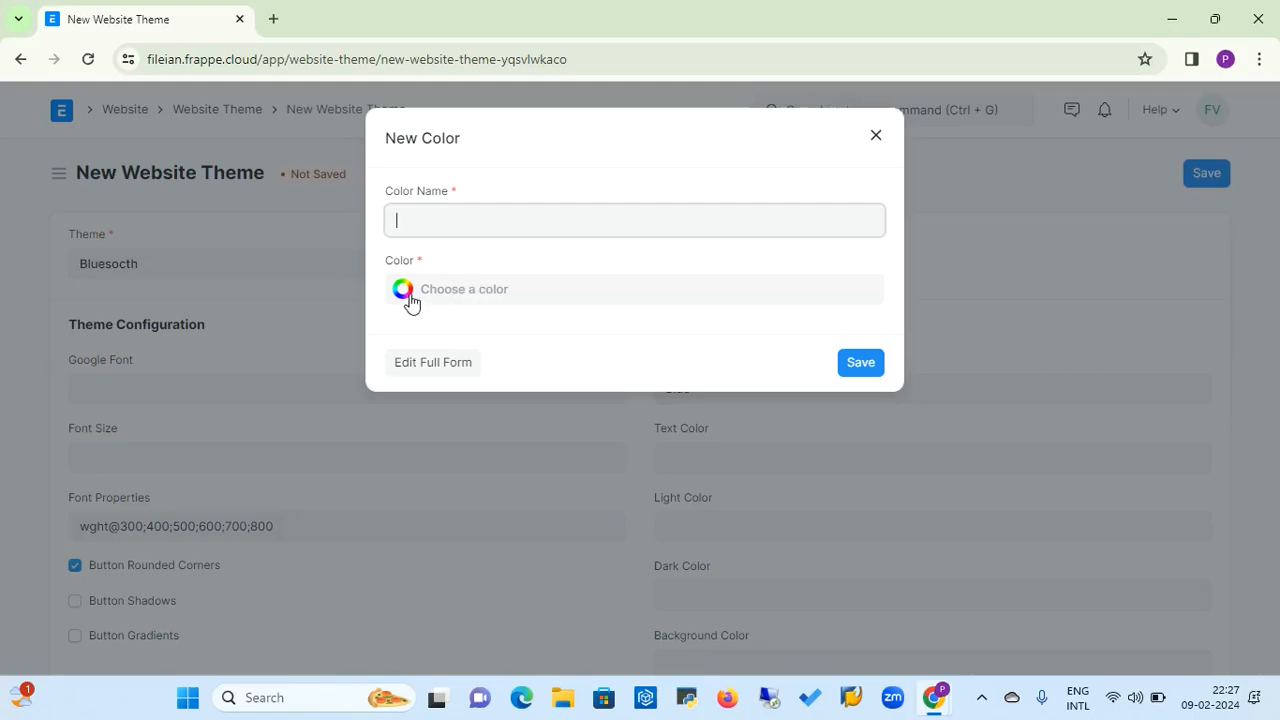
left_click(404, 292)
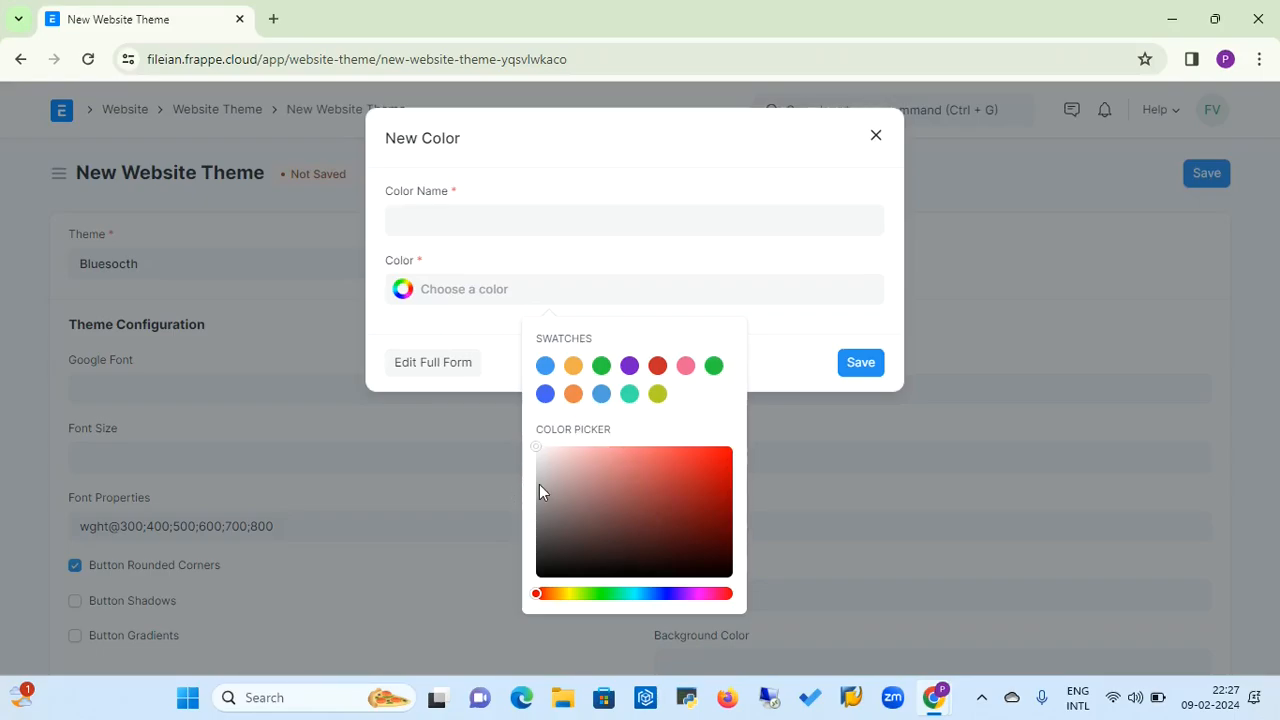
left_click(545, 366)
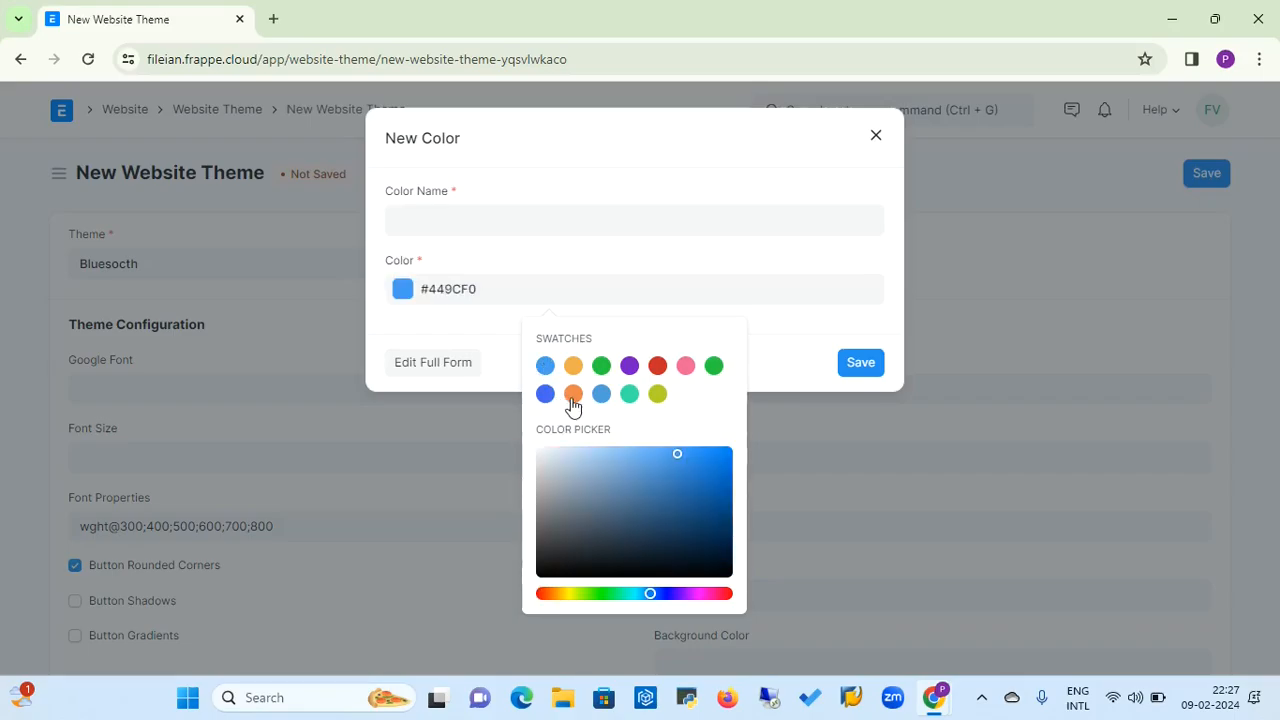
left_click(573, 394)
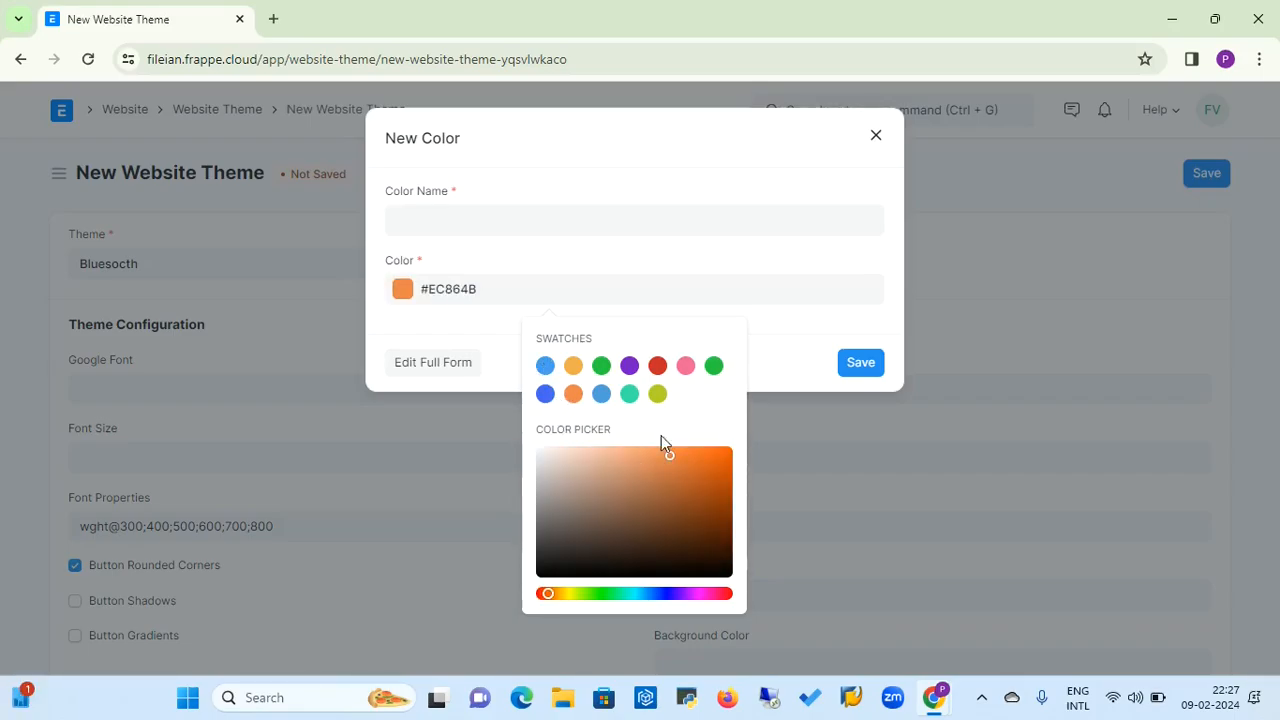
left_click(573, 367)
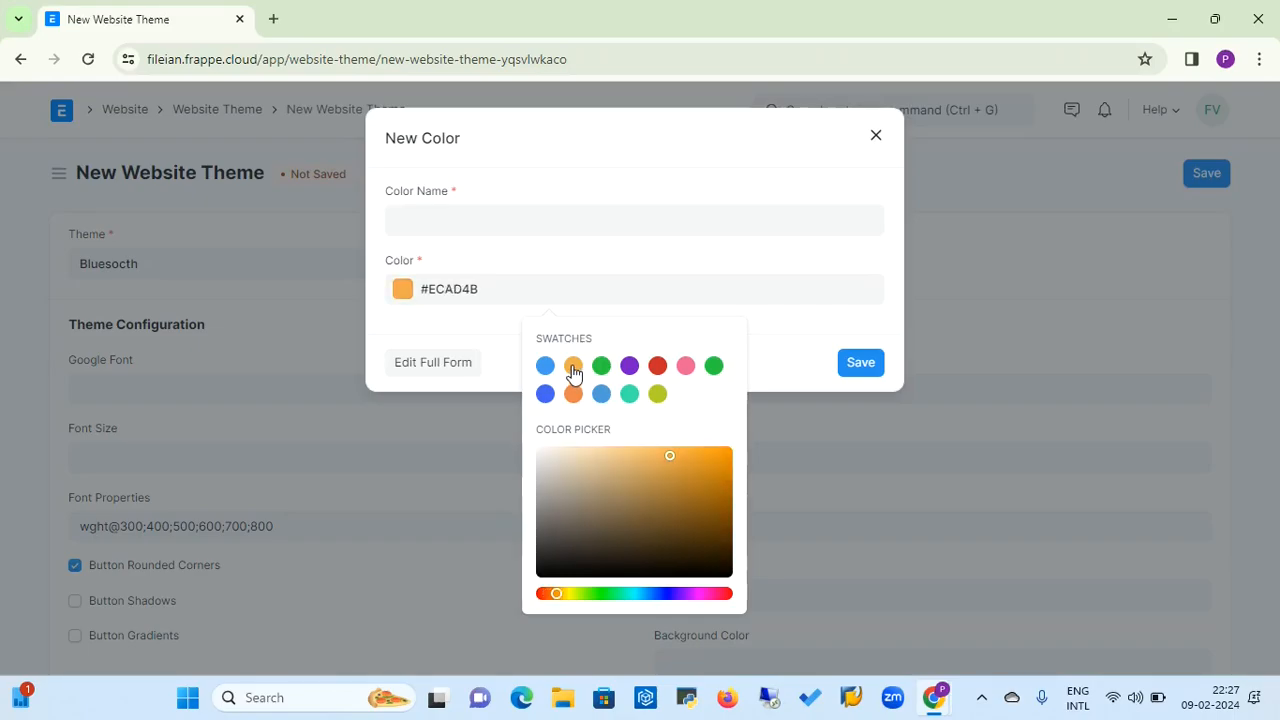
left_click(573, 394)
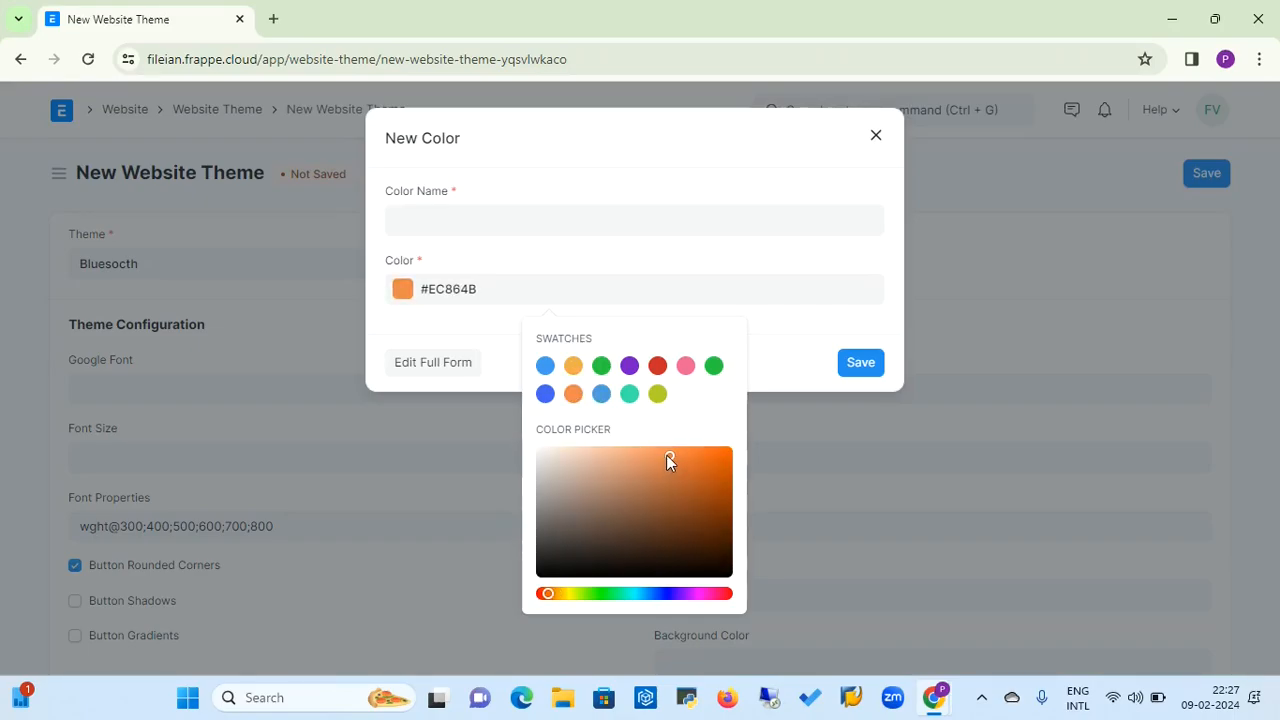
mouse_move(666, 455)
left_mouse_down()
mouse_move(548, 469)
mouse_move(675, 458)
mouse_move(664, 455)
left_mouse_up()
left_click(852, 364)
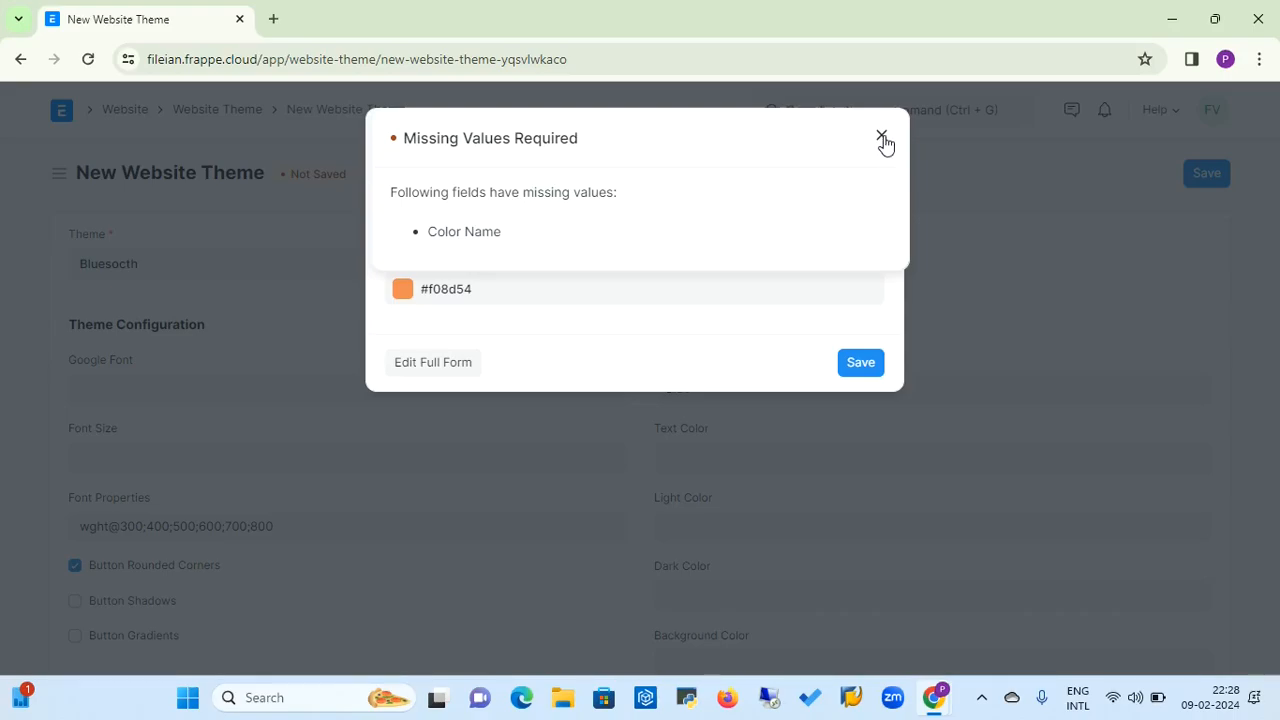
left_click(881, 136)
Name the new text color Dark Orange and save it
left_click(551, 225)
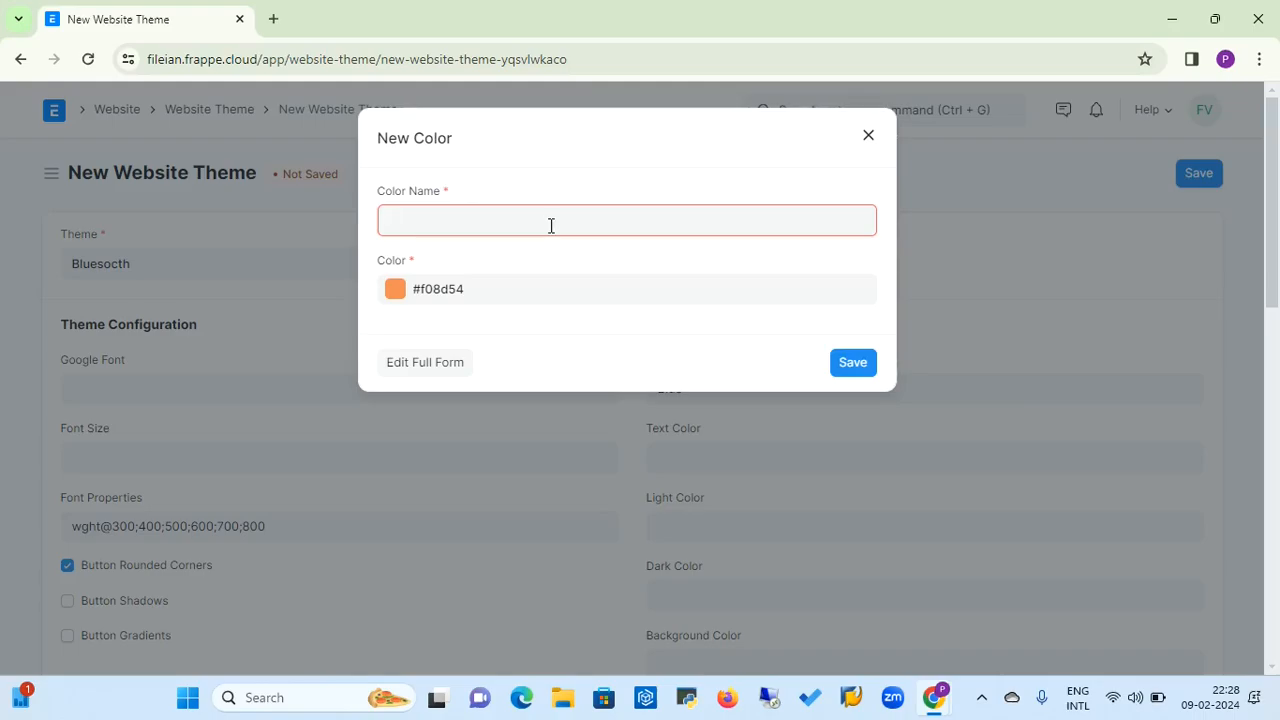
type("F")
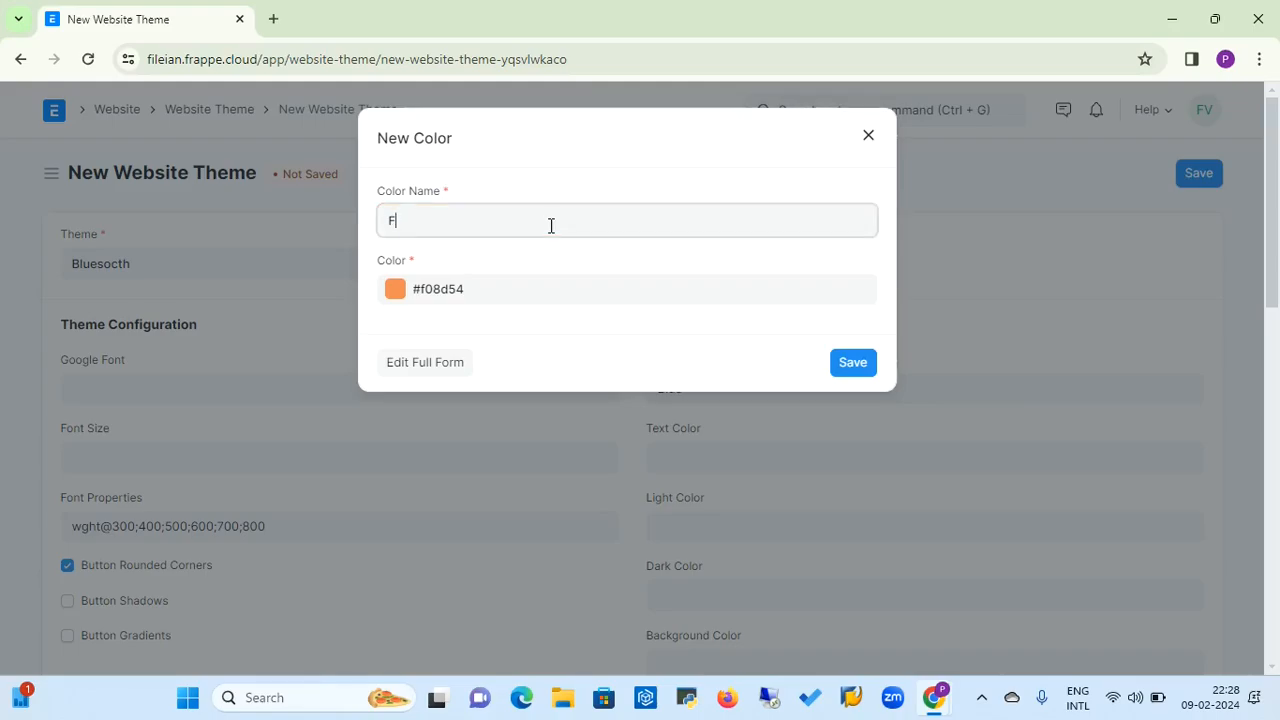
type("08")
type("Dark Or")
type("ange")
left_click(849, 366)
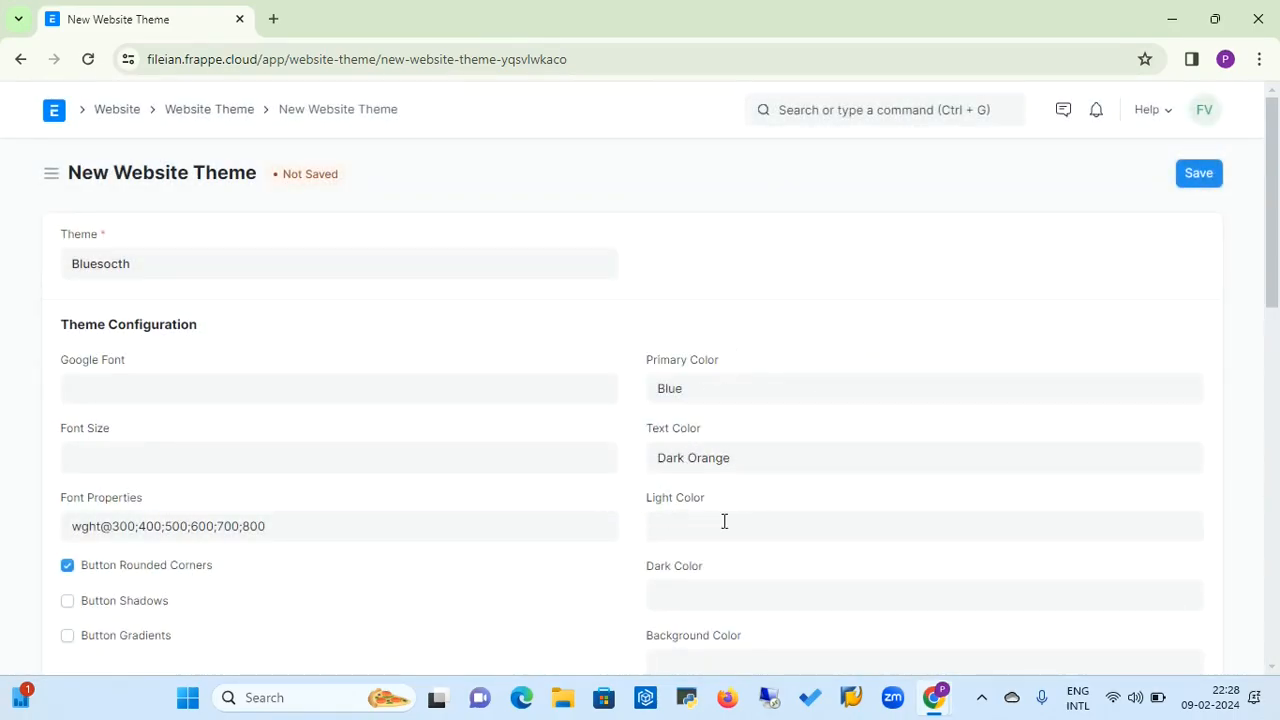
Create a new color named Light Green with the swatch value #39E4A5 for the theme's Light Color and save it
left_click(691, 527)
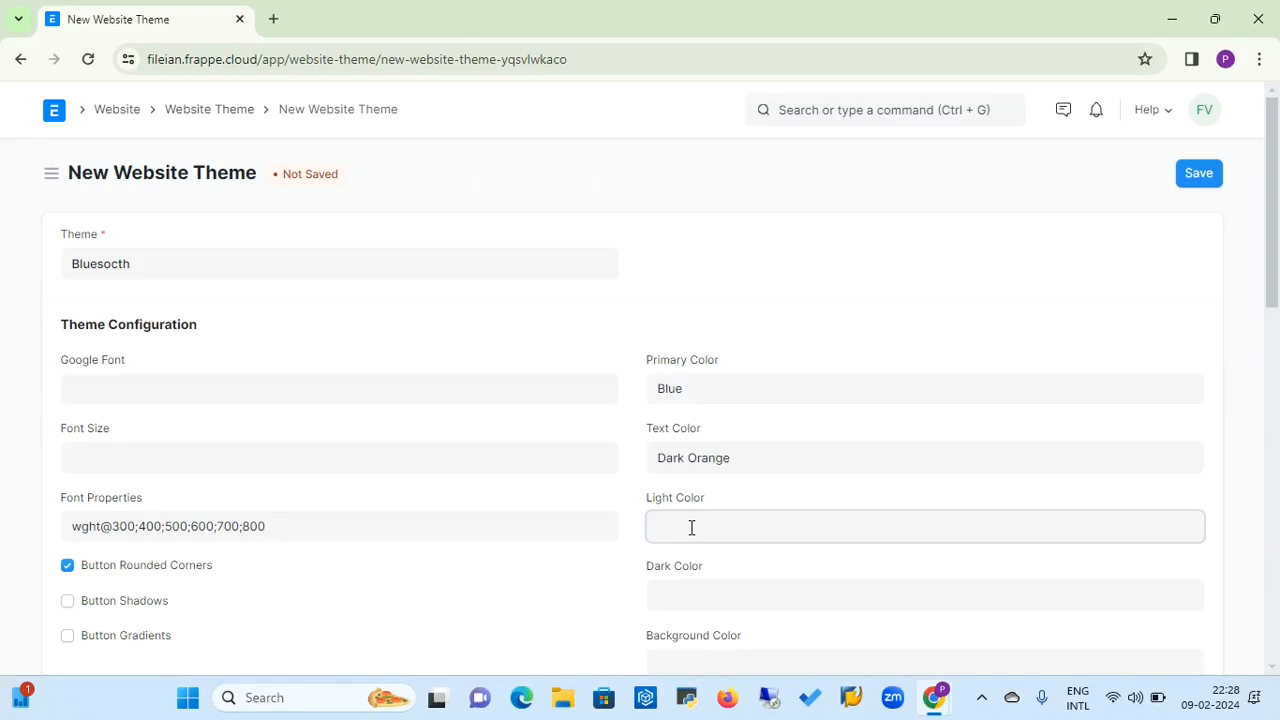
left_click(690, 649)
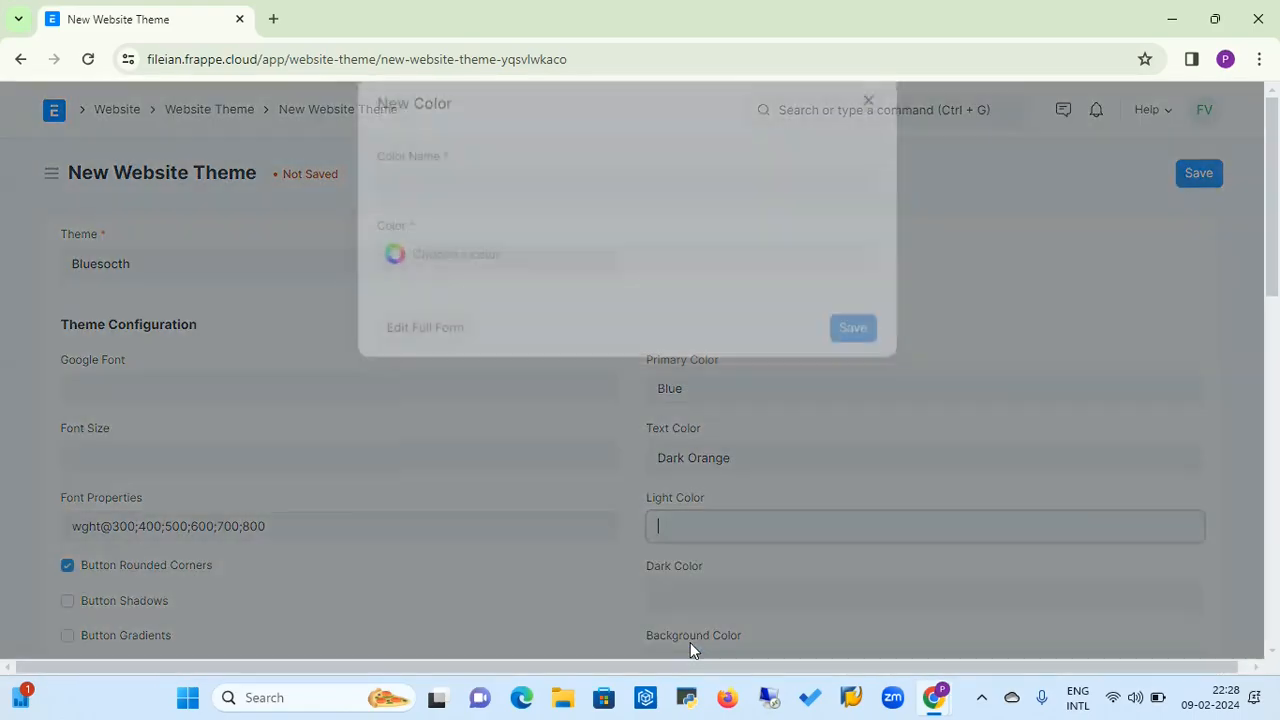
left_click(403, 297)
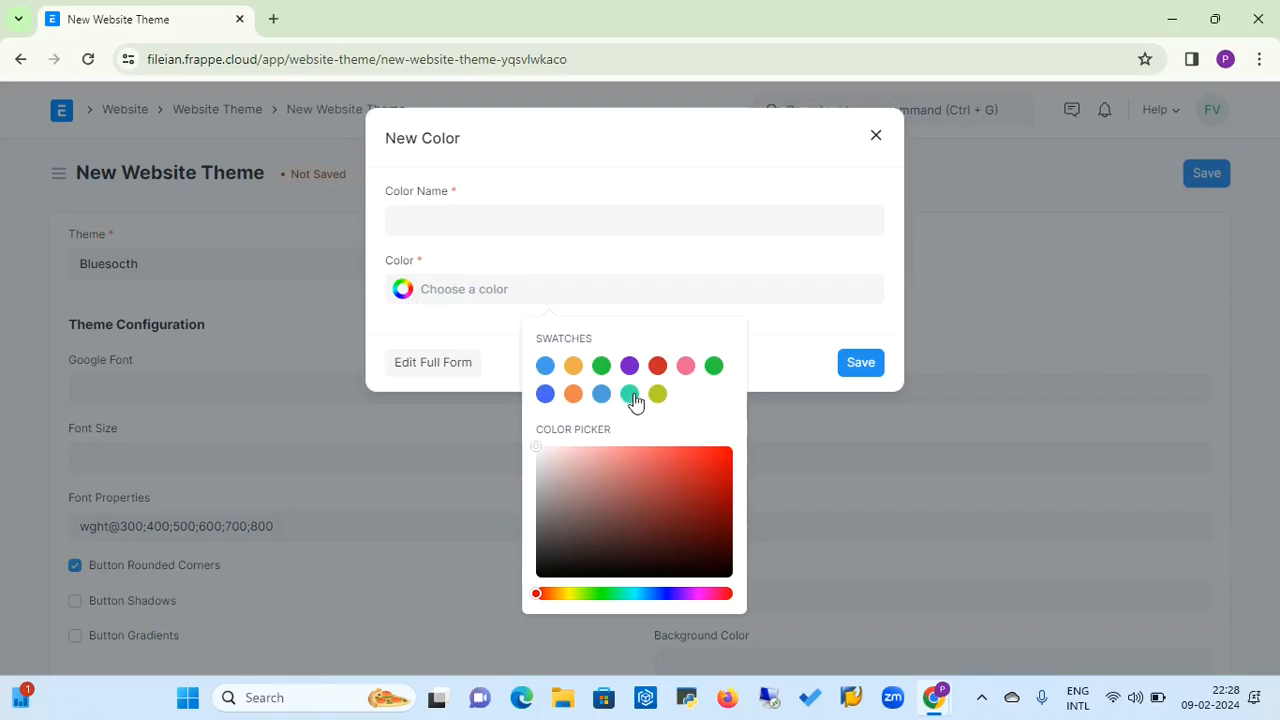
left_click(630, 395)
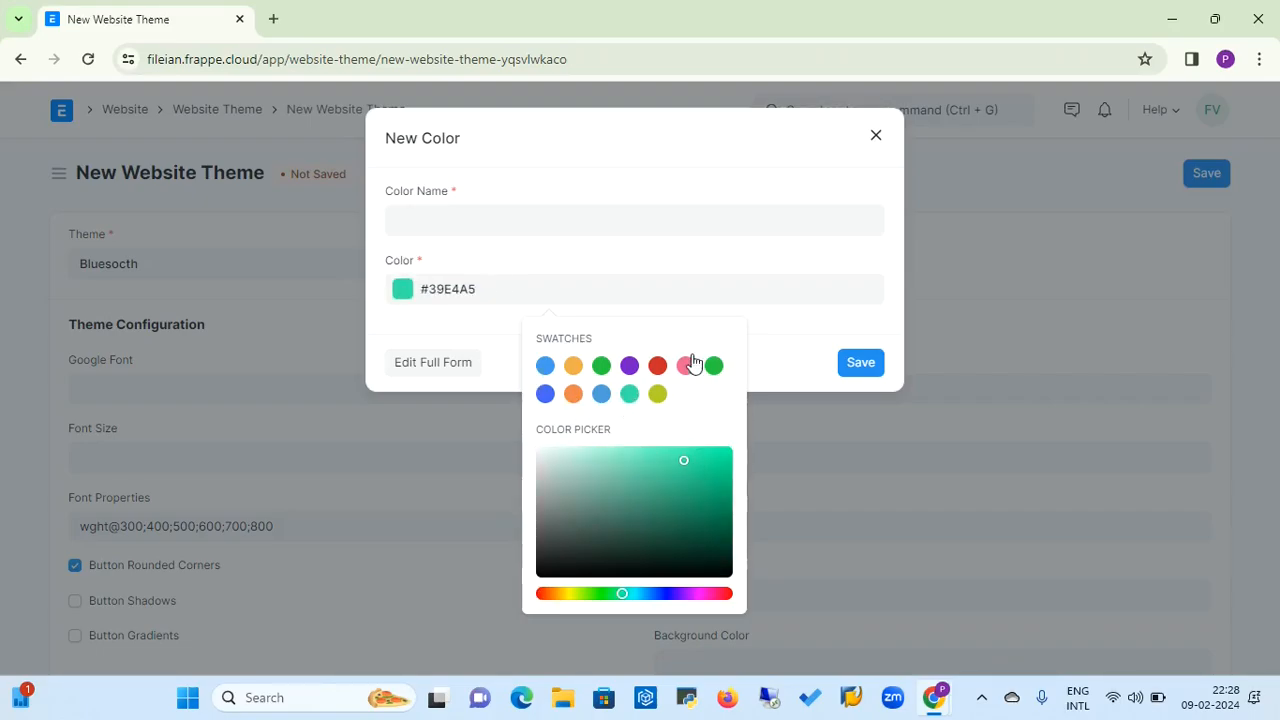
left_click(478, 231)
type("L")
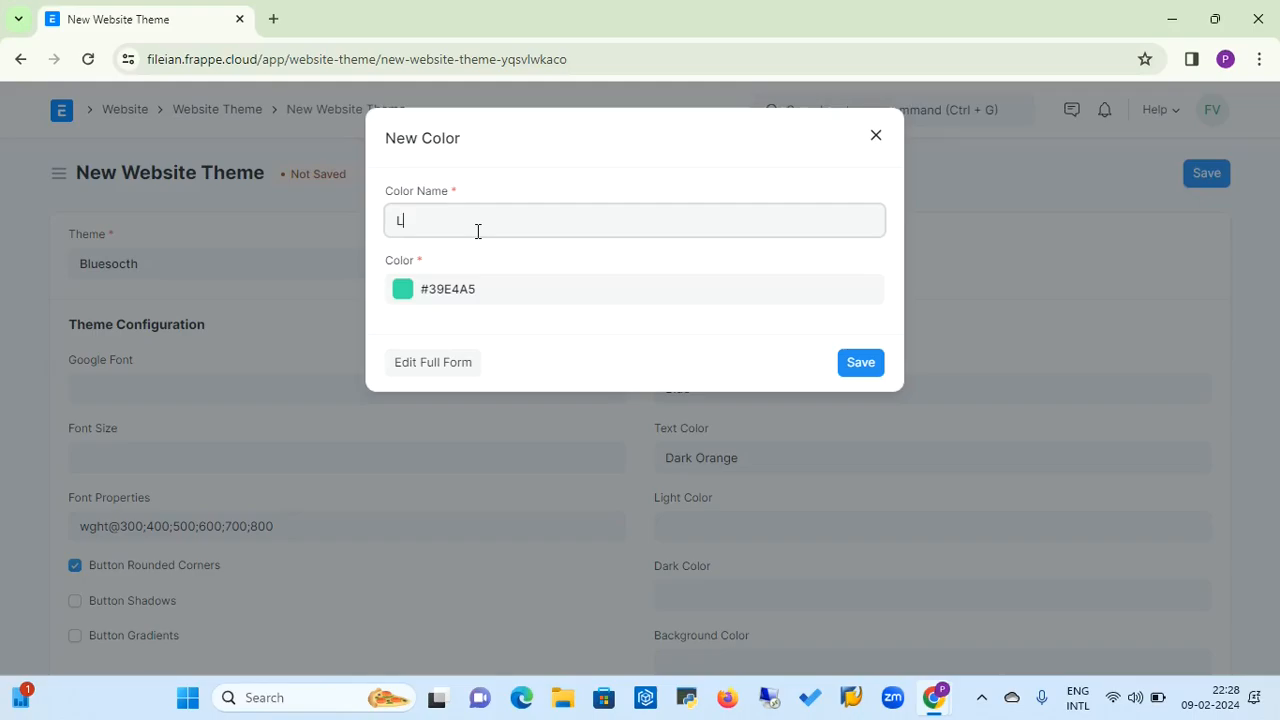
type("ight Green")
left_click(862, 363)
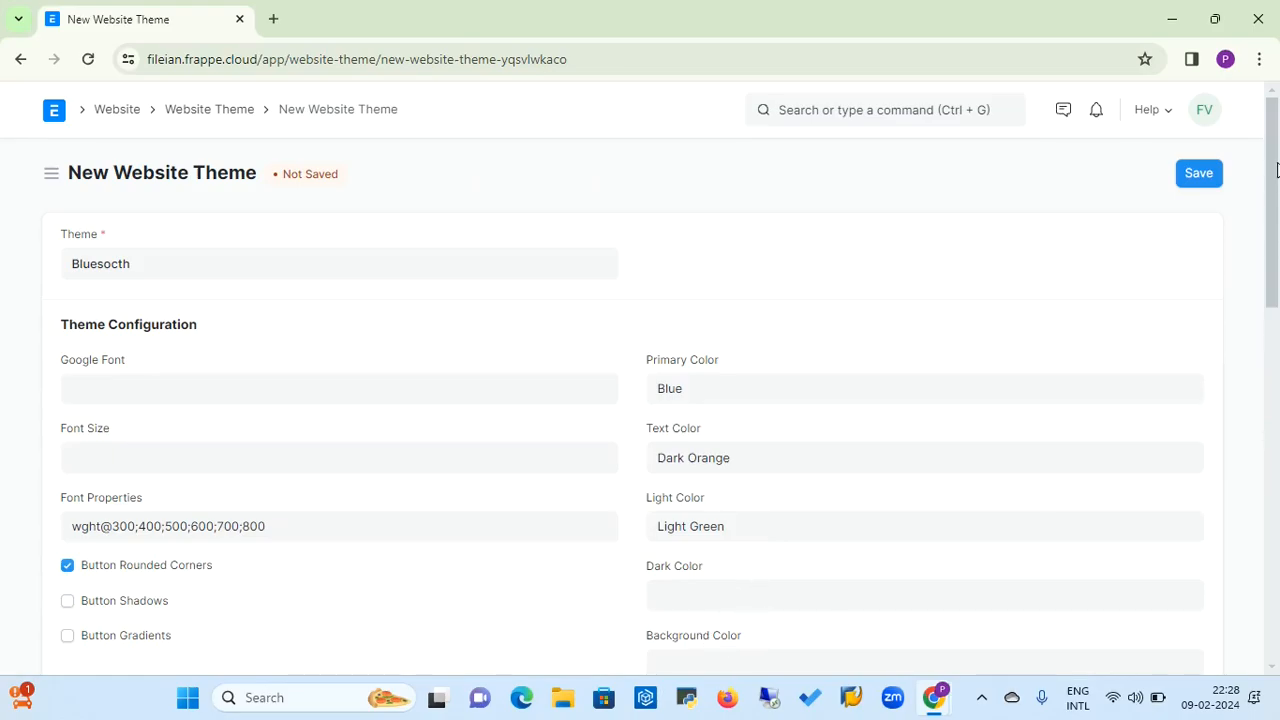
Review the theme's remaining color and stylesheet options and save the new Bluesocth website theme
left_click_drag(1275, 170, 1273, 311)
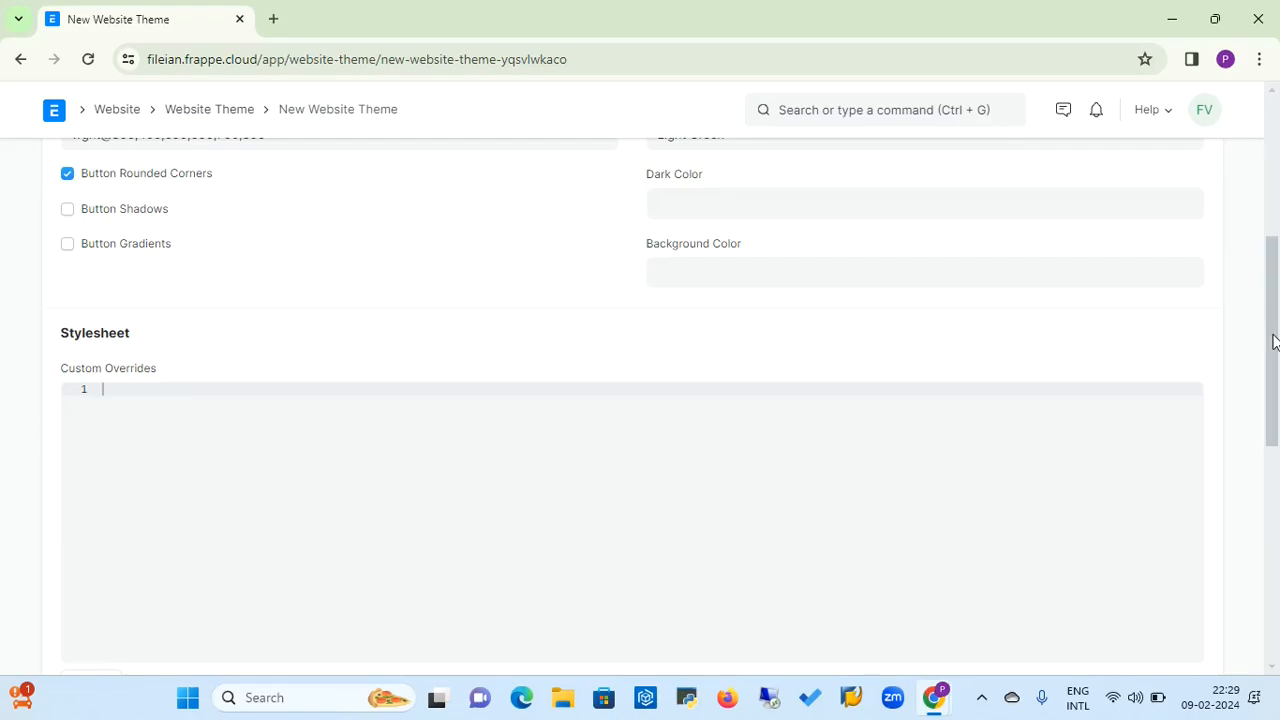
left_click_drag(1273, 342, 1265, 247)
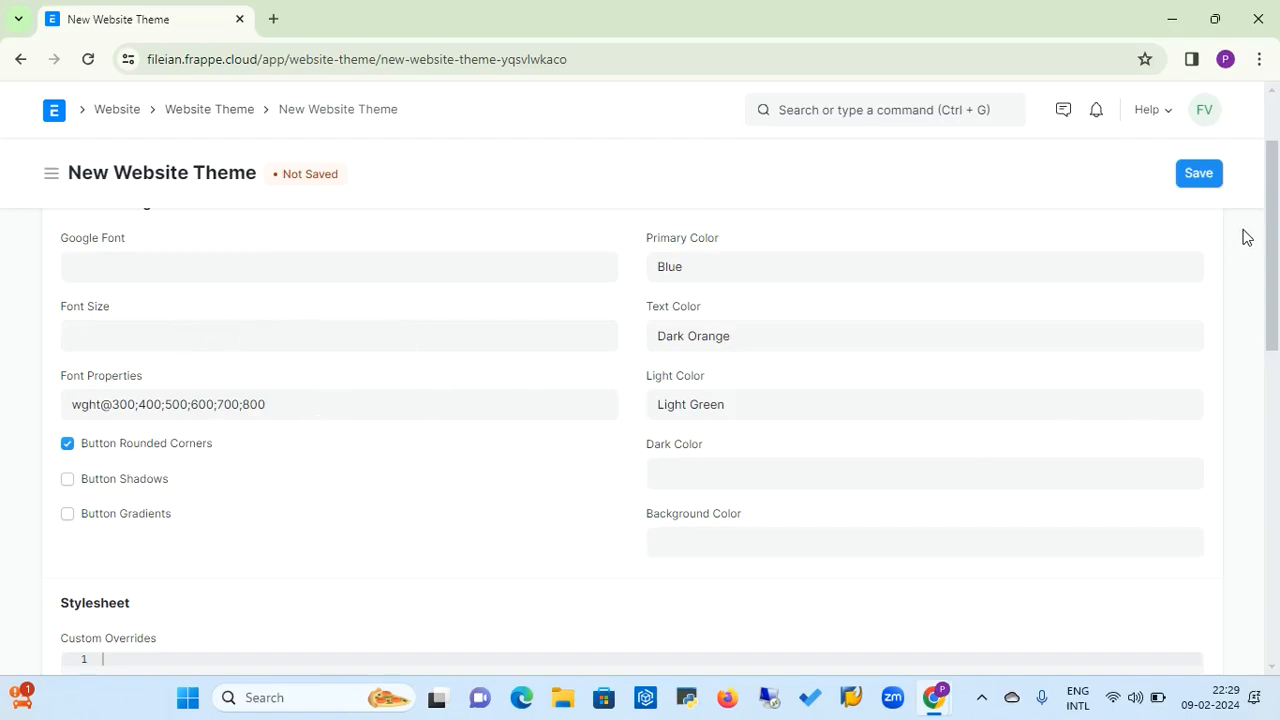
left_click(1199, 174)
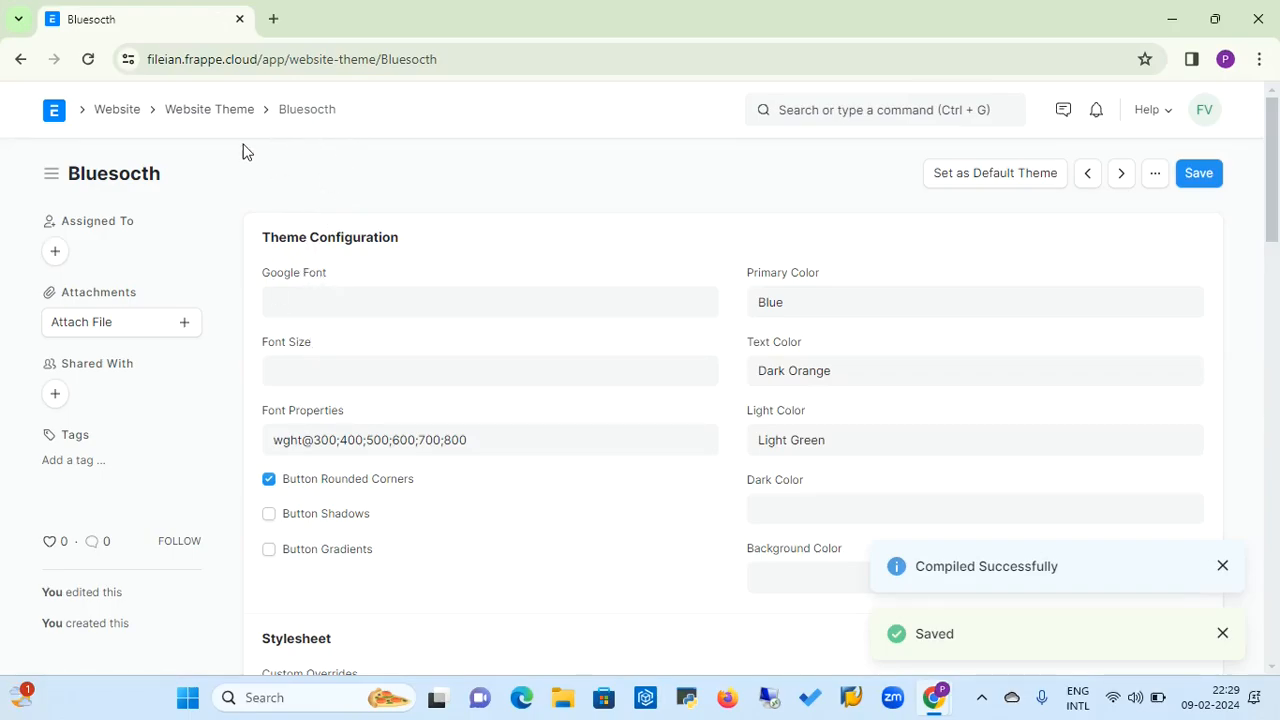
Open Website Settings from the Website workspace, clear the Website Theme value and choose Standard from the available themes
left_click(126, 113)
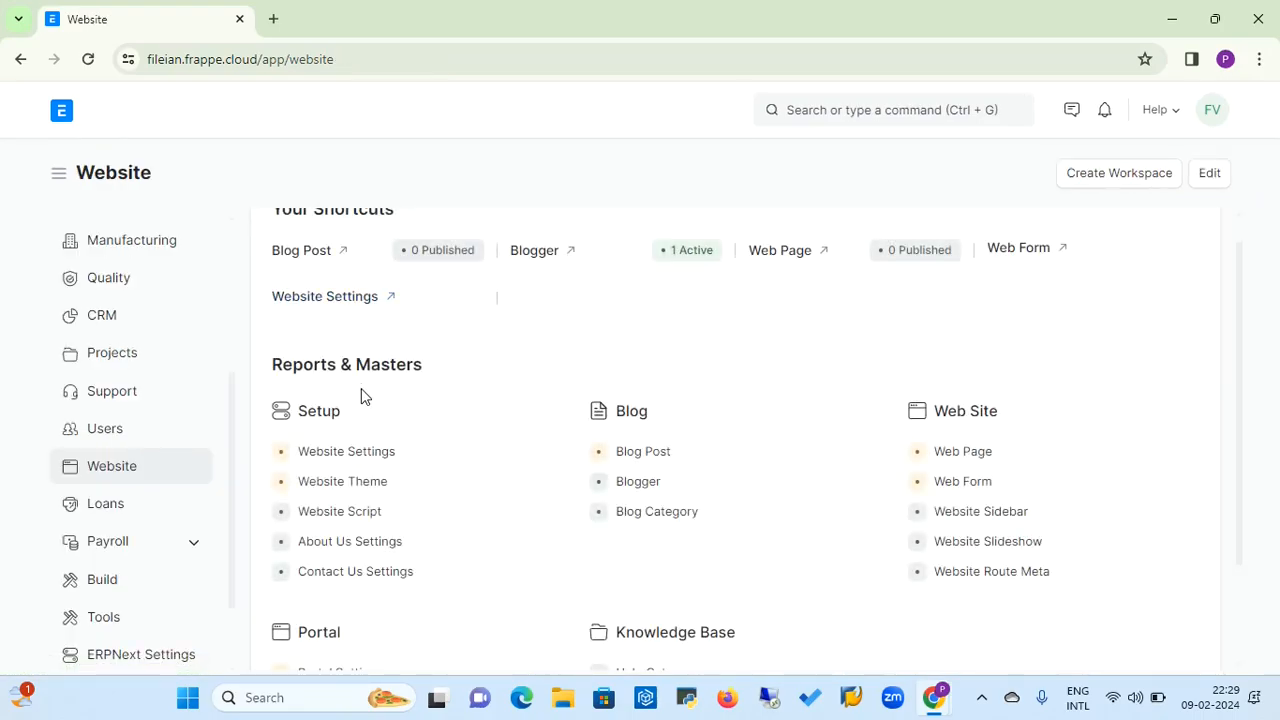
left_click(350, 458)
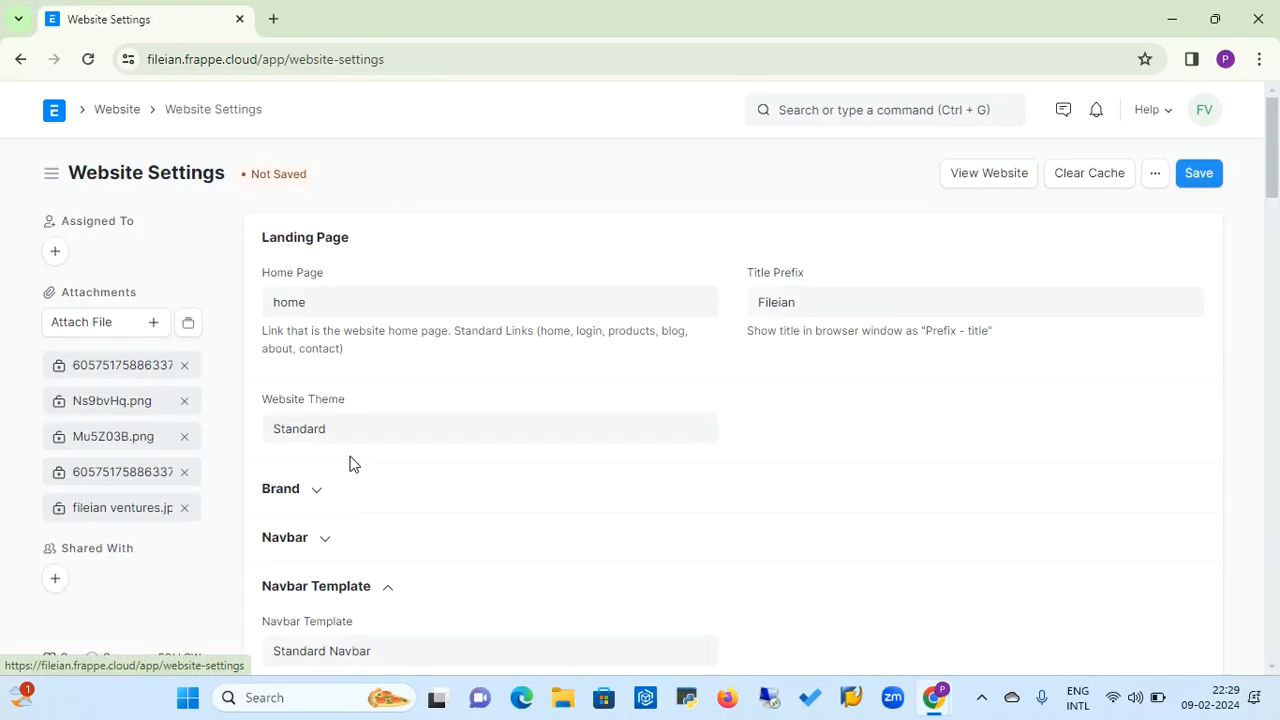
left_click(372, 427)
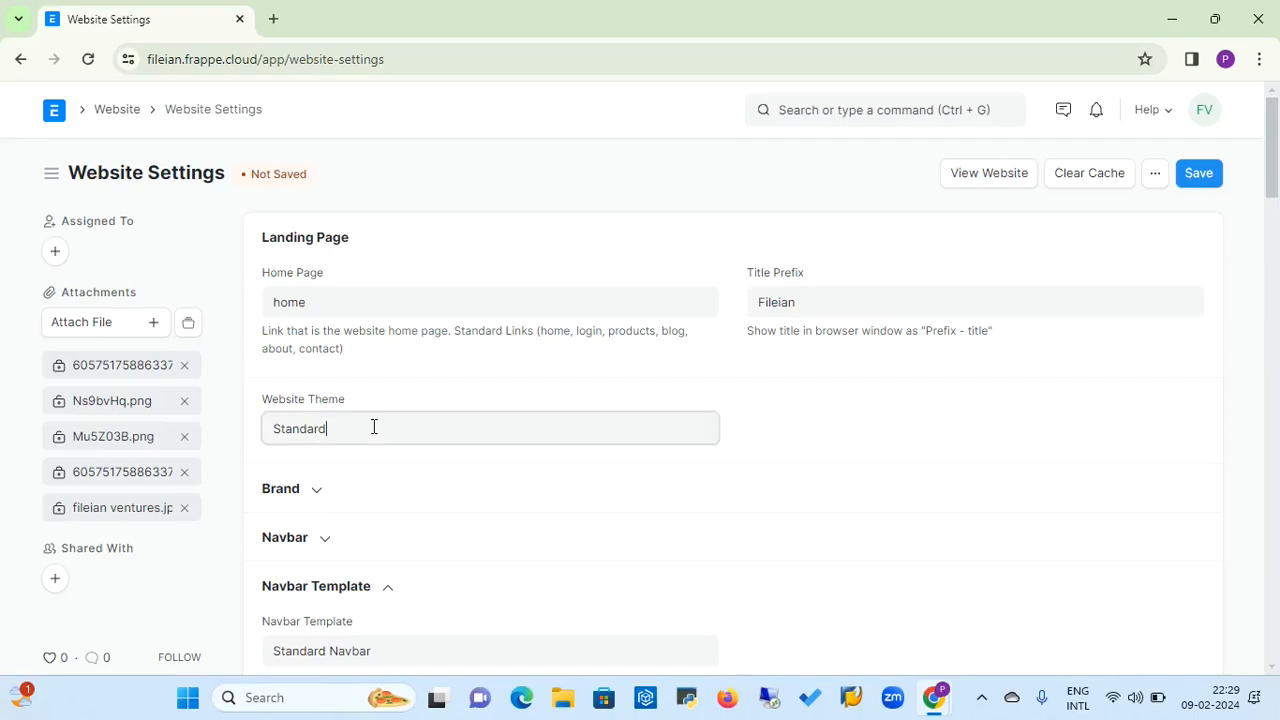
key("BackSpace")
key("BackSpace")
key("BackSpace")
key("BackSpace")
key("BackSpace")
key("BackSpace")
key("BackSpace")
key("BackSpace")
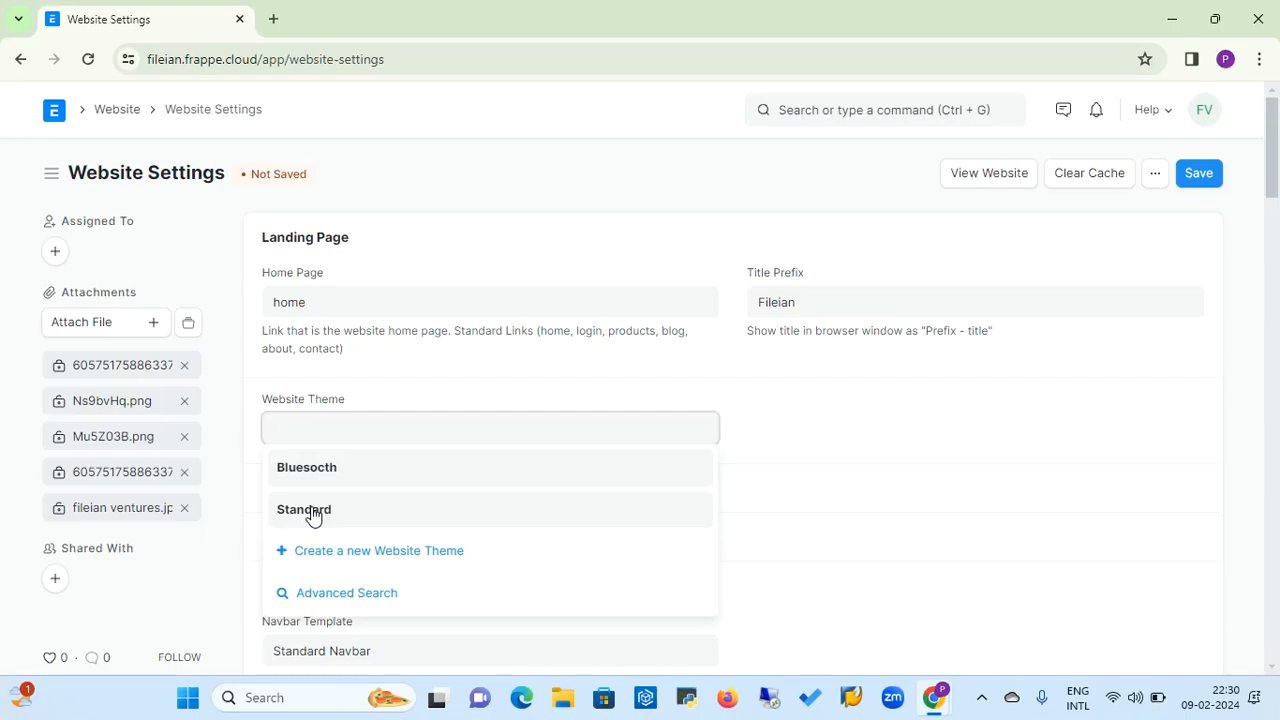
left_click(312, 512)
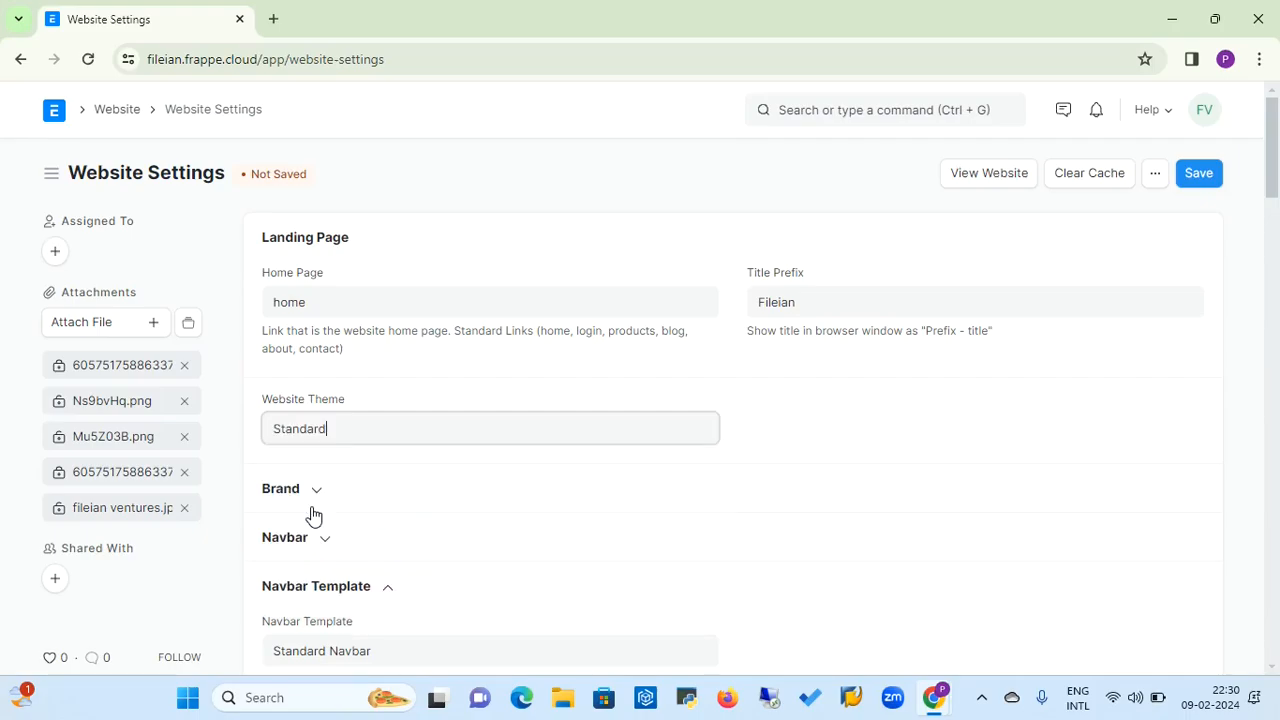
Open the Website Theme list and permanently delete the Bluesocth theme
left_click(124, 114)
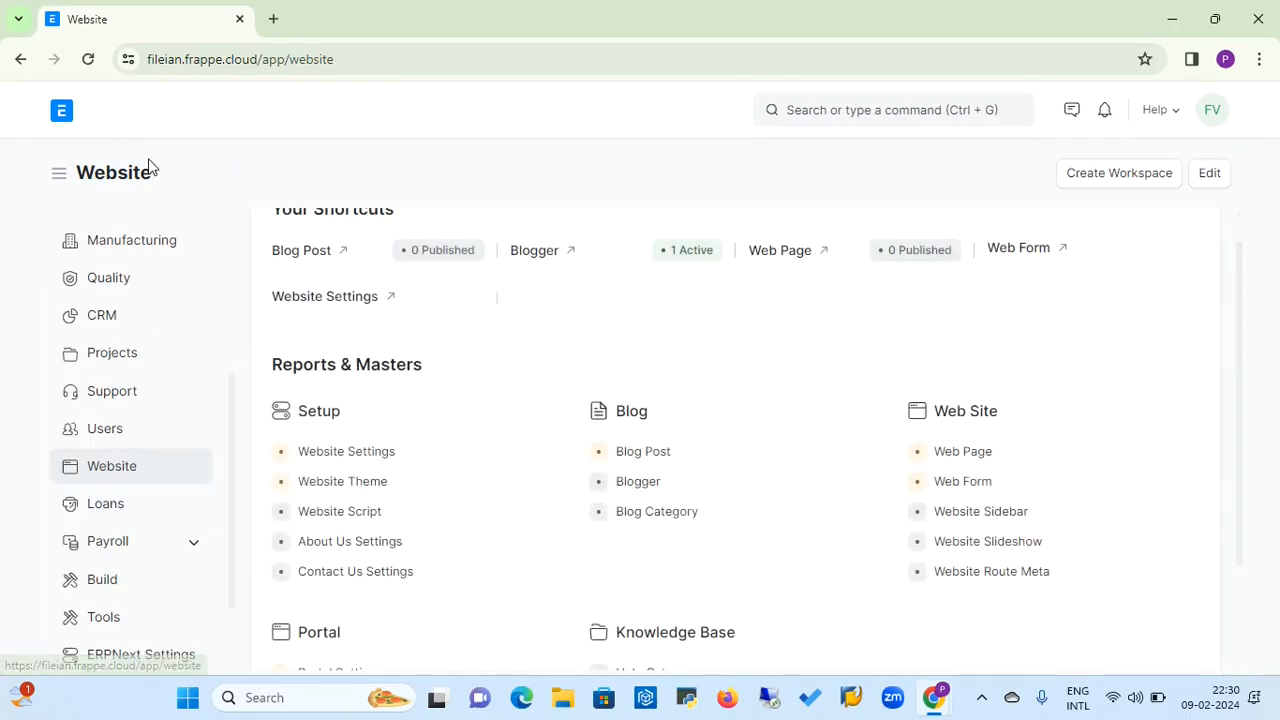
left_click(368, 487)
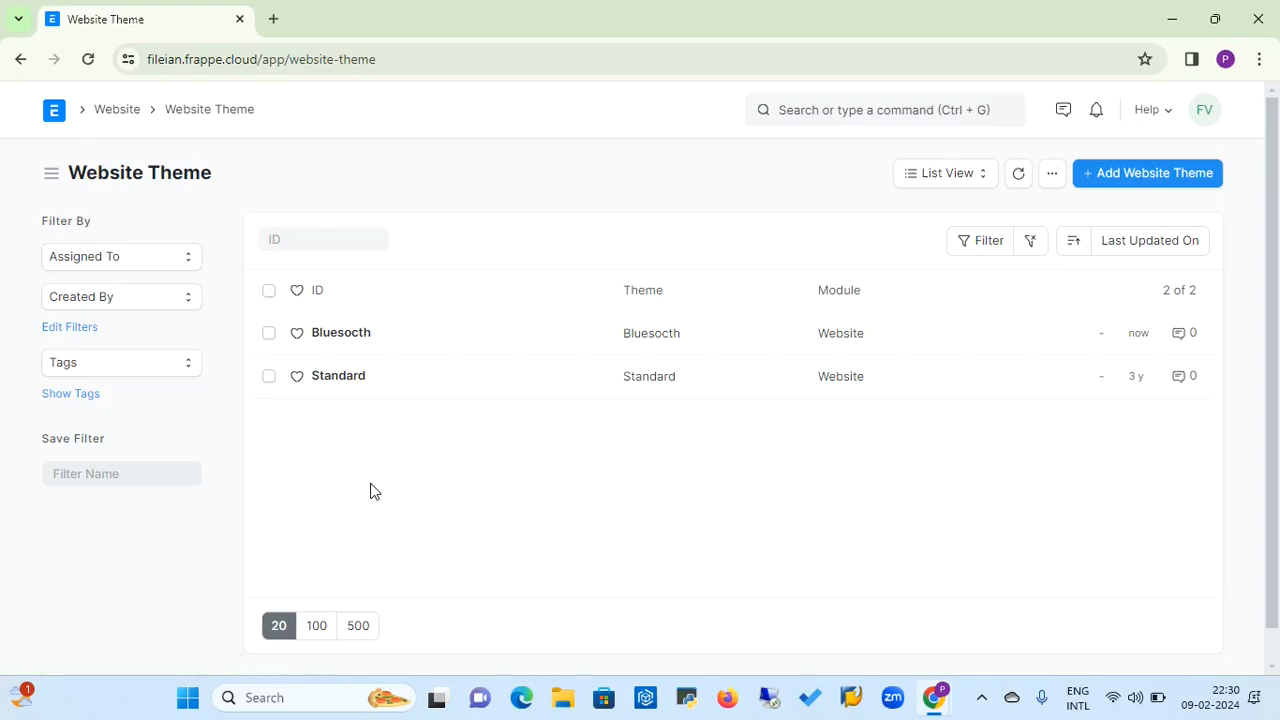
left_click(270, 334)
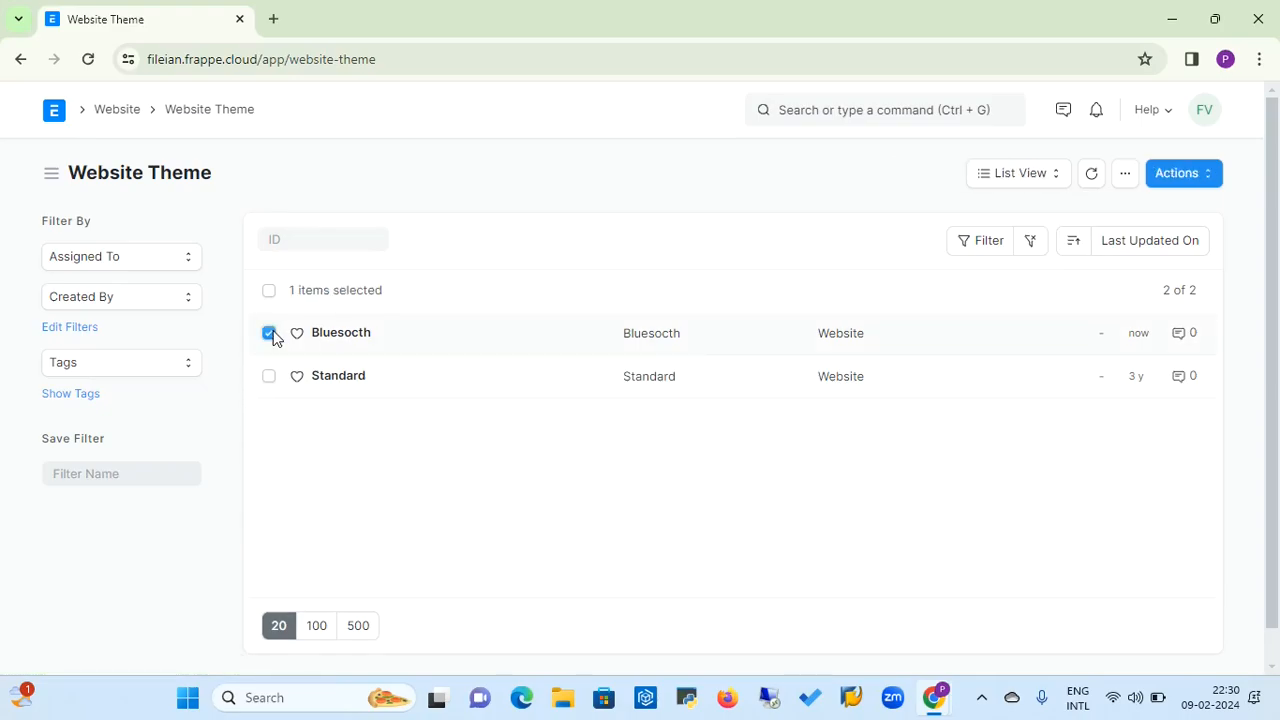
left_click(271, 335)
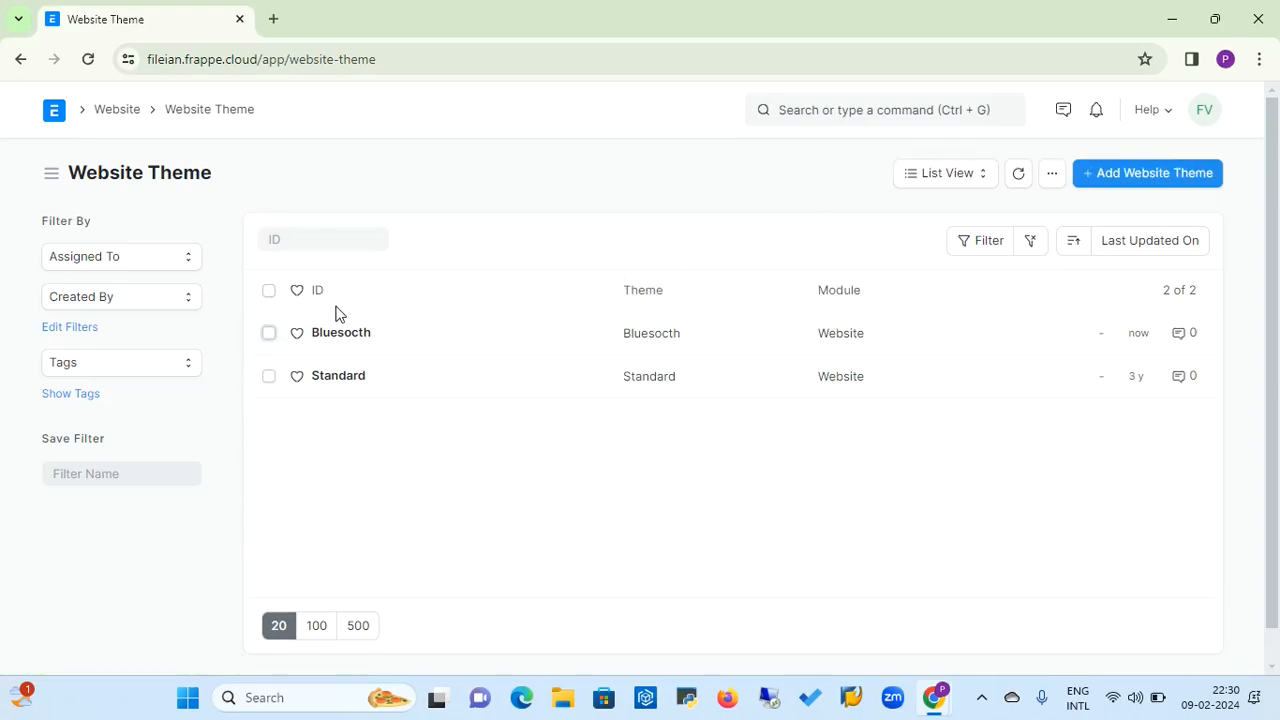
left_click(268, 336)
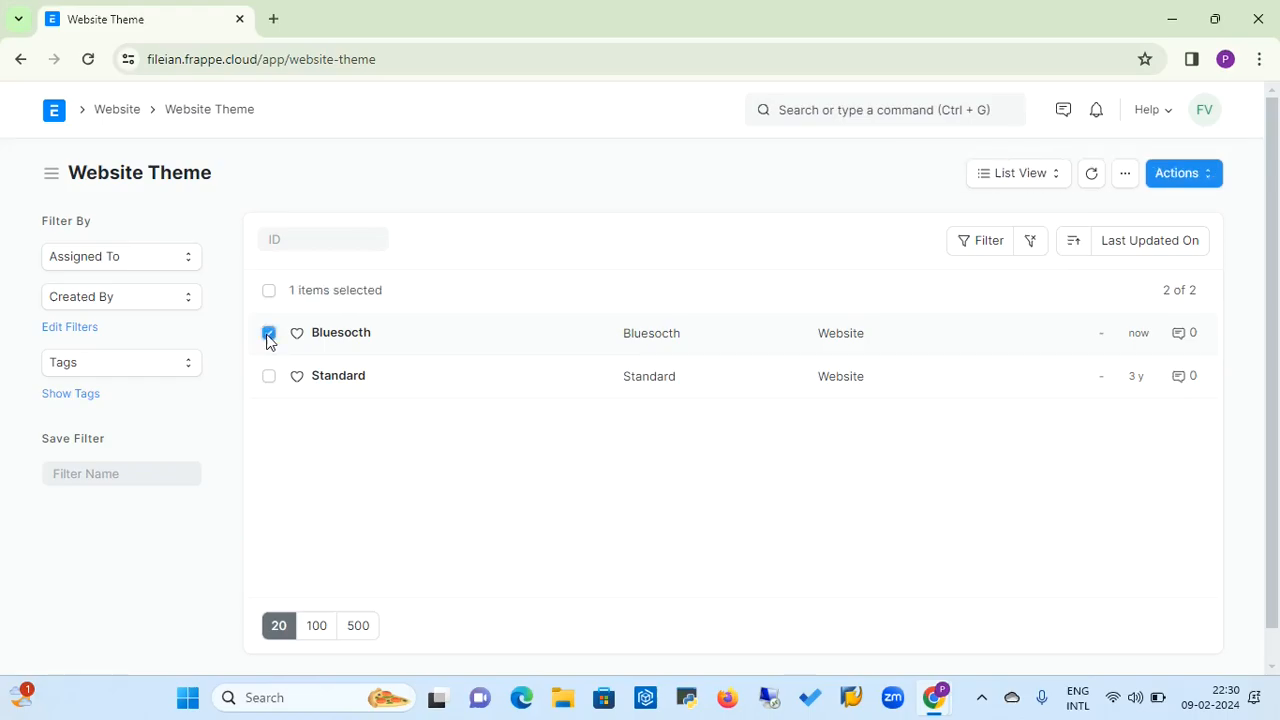
left_click(1125, 176)
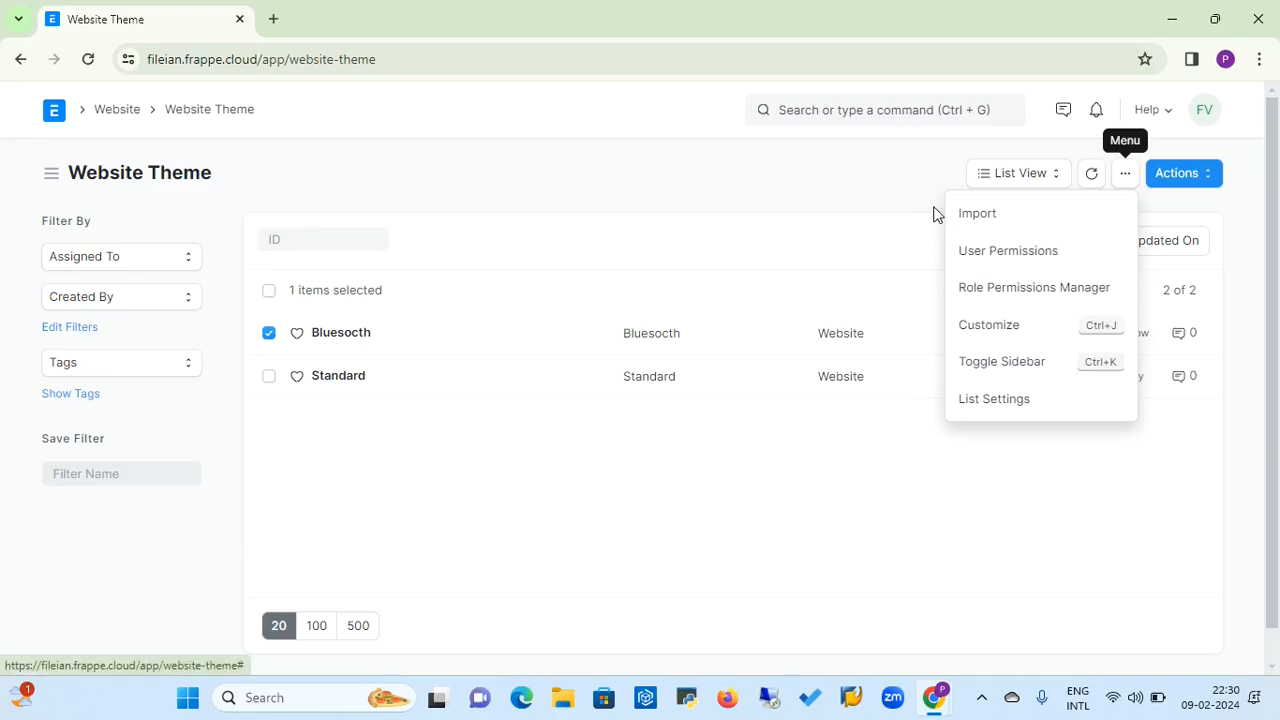
left_click(822, 212)
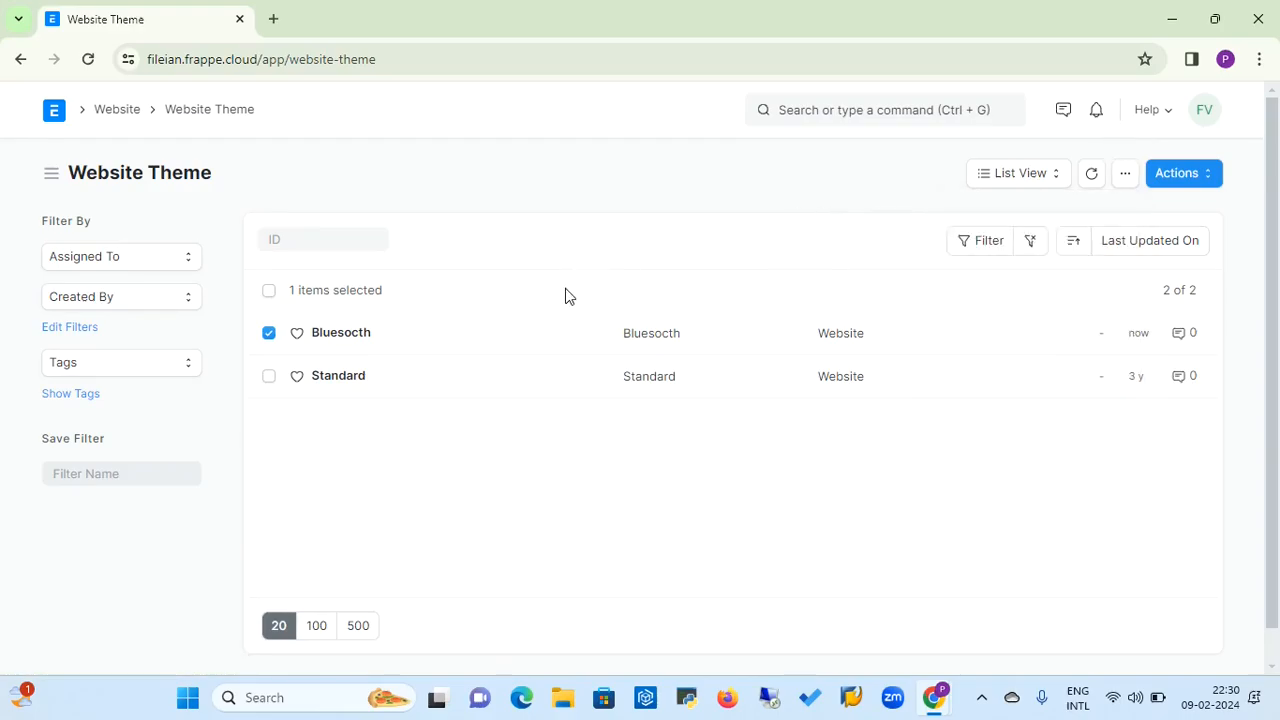
left_click(1209, 182)
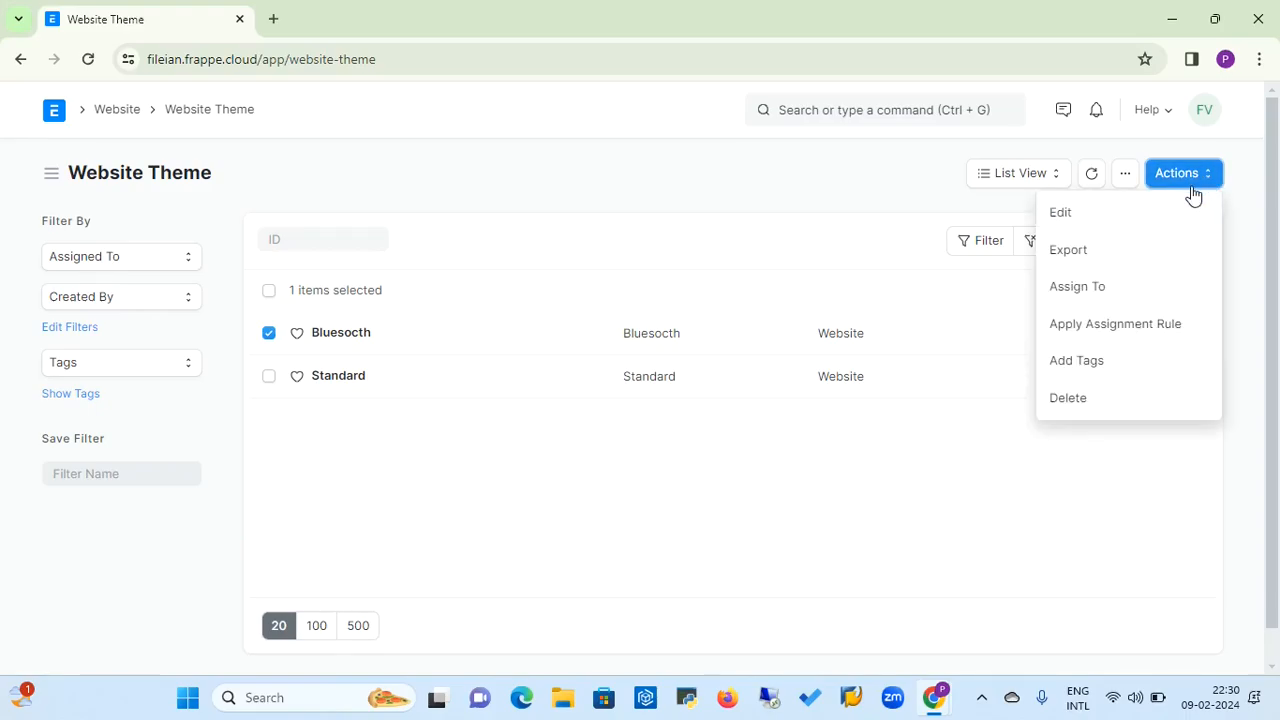
left_click(1070, 405)
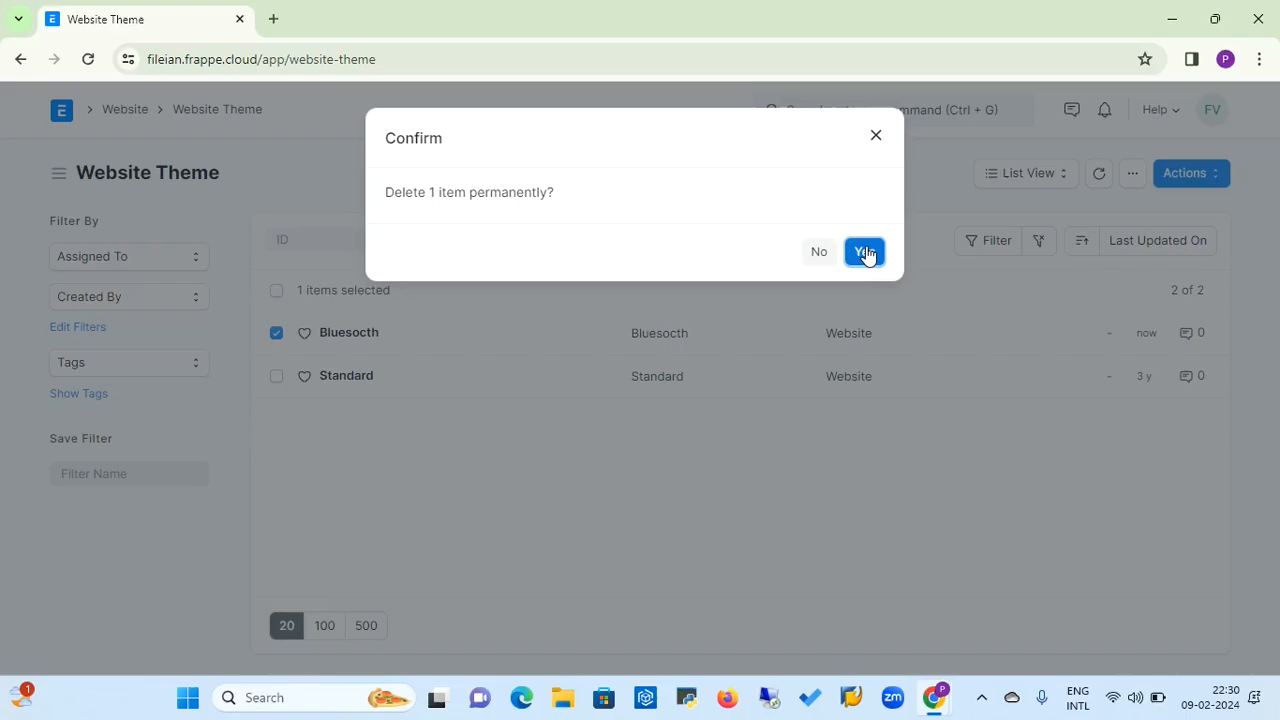
left_click(866, 248)
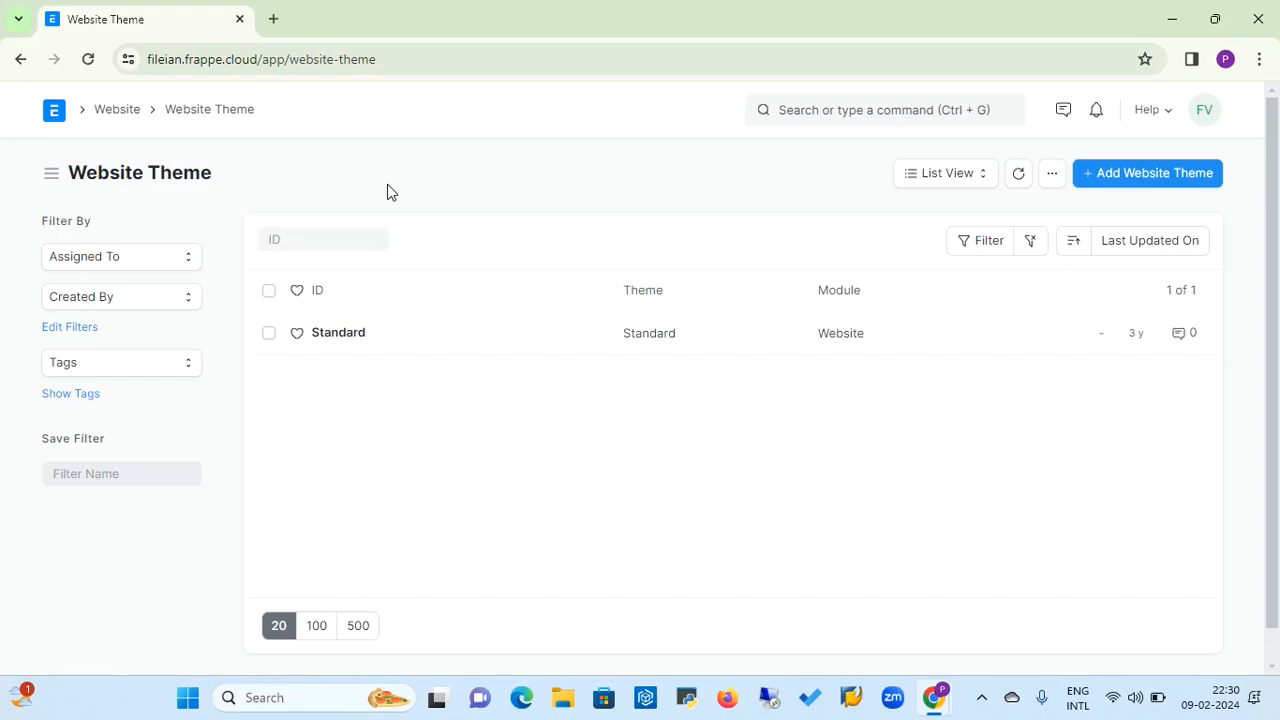
Open Website Script from the Website workspace and examine its Javascript editor
left_click(118, 110)
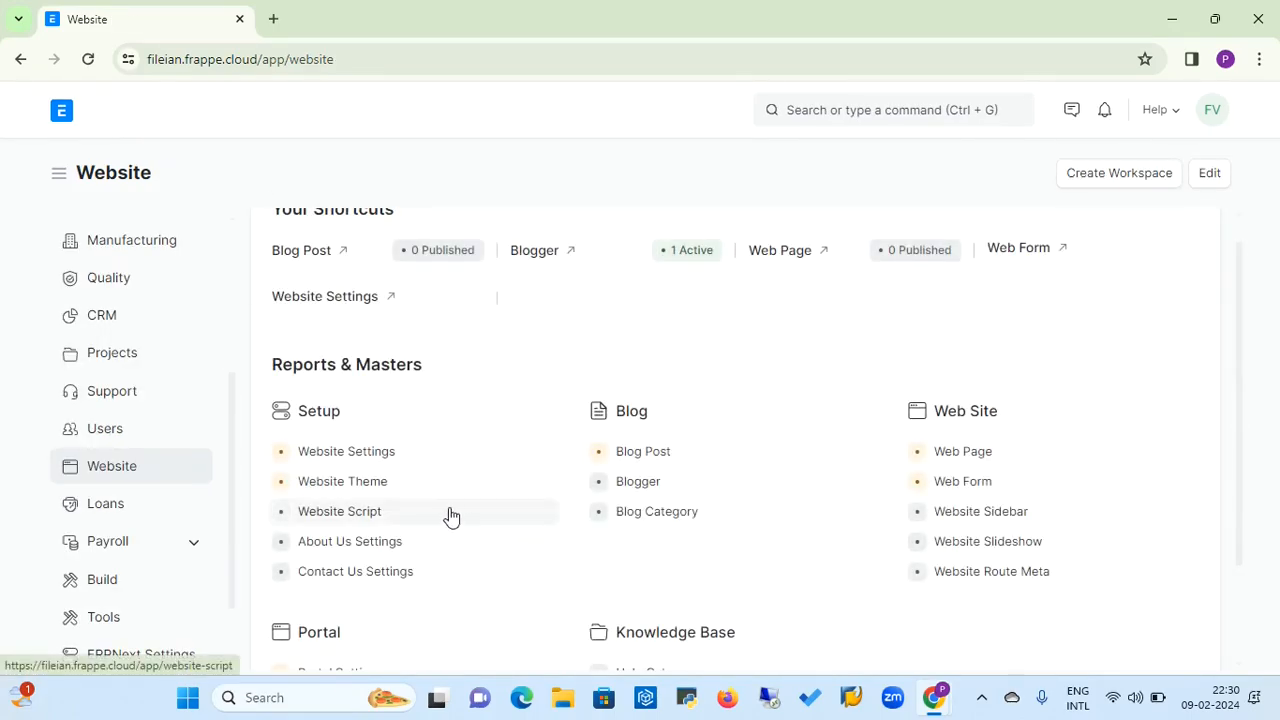
left_click(363, 521)
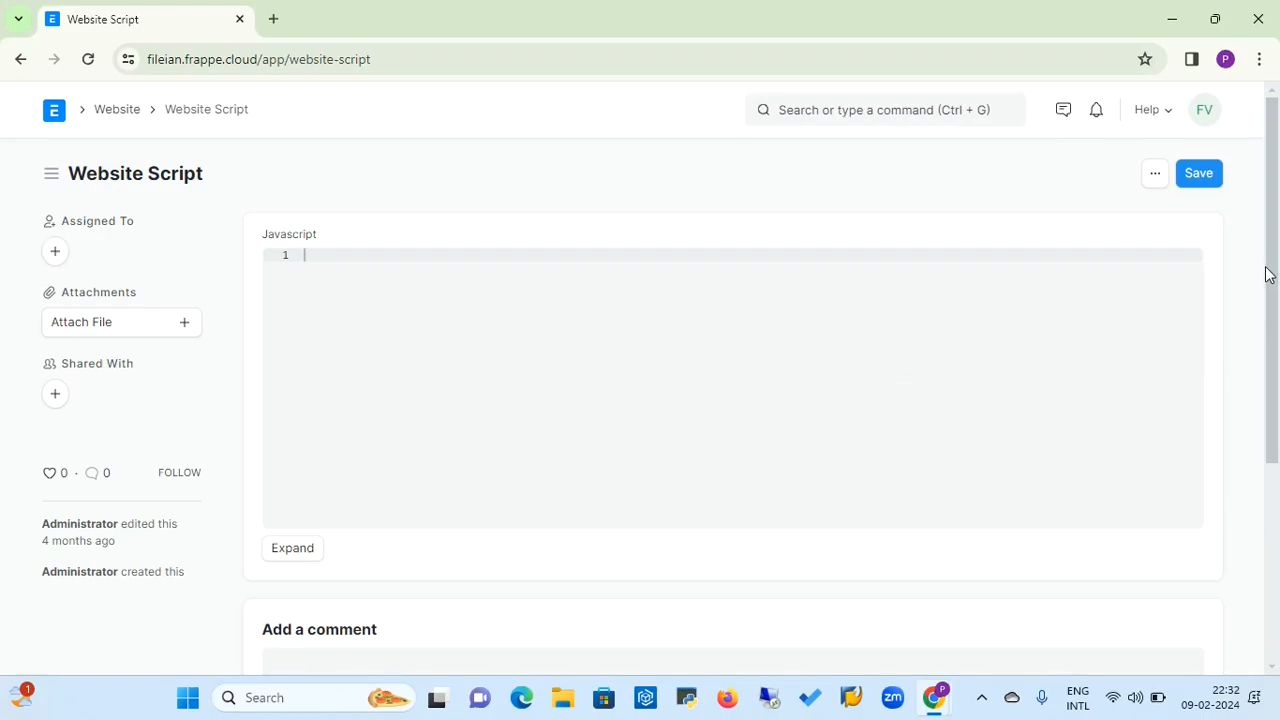
left_click_drag(1268, 271, 1276, 226)
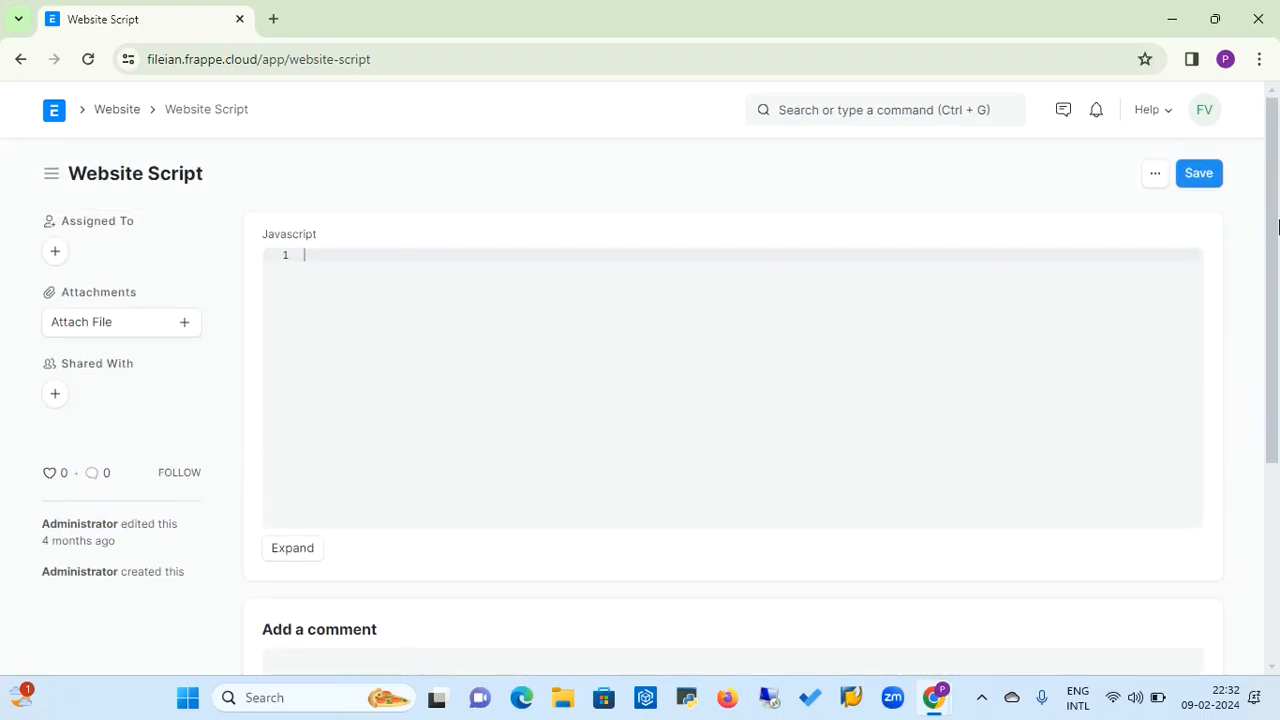
Open About Us Settings from the Website workspace and set the page title to About US
left_click(123, 120)
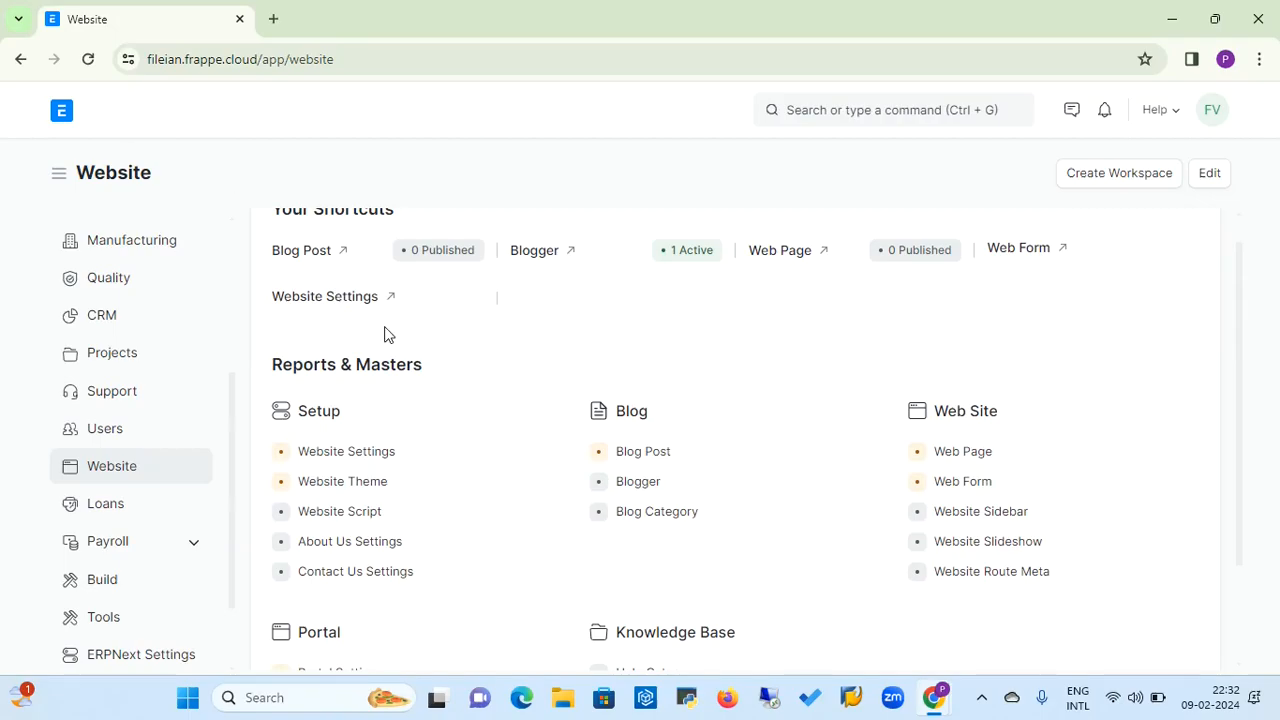
left_click(375, 541)
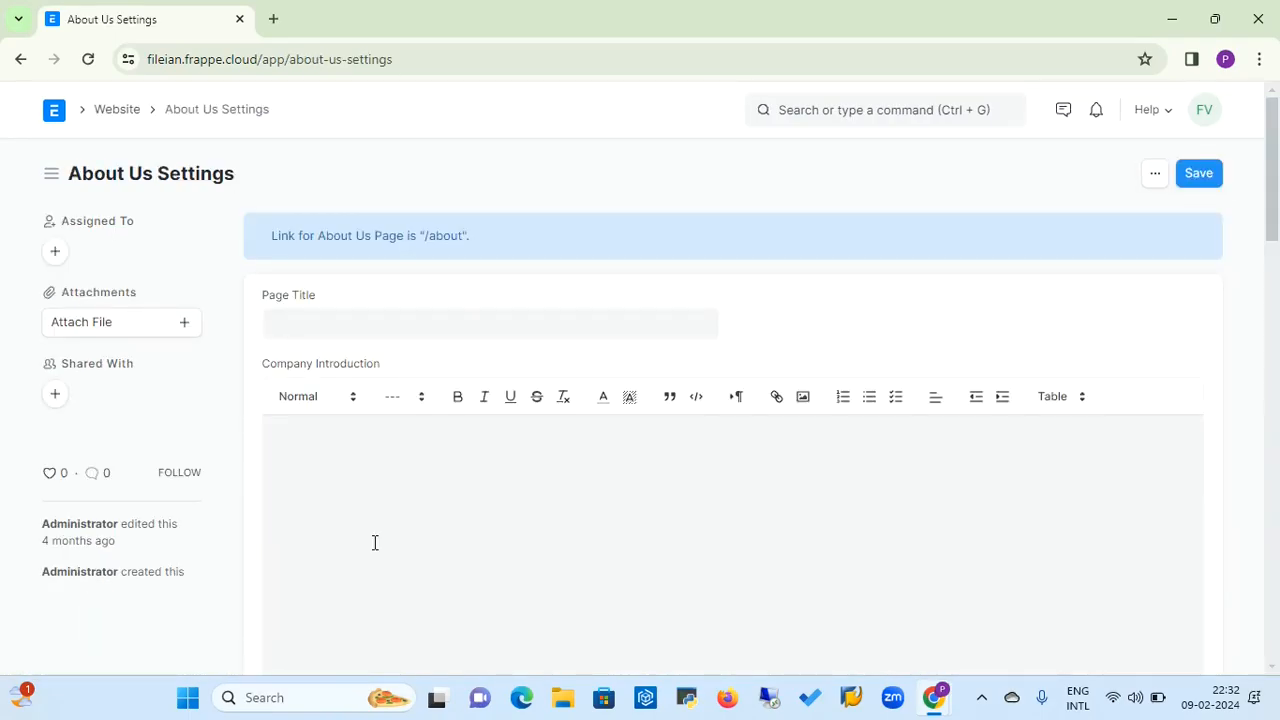
left_click(435, 334)
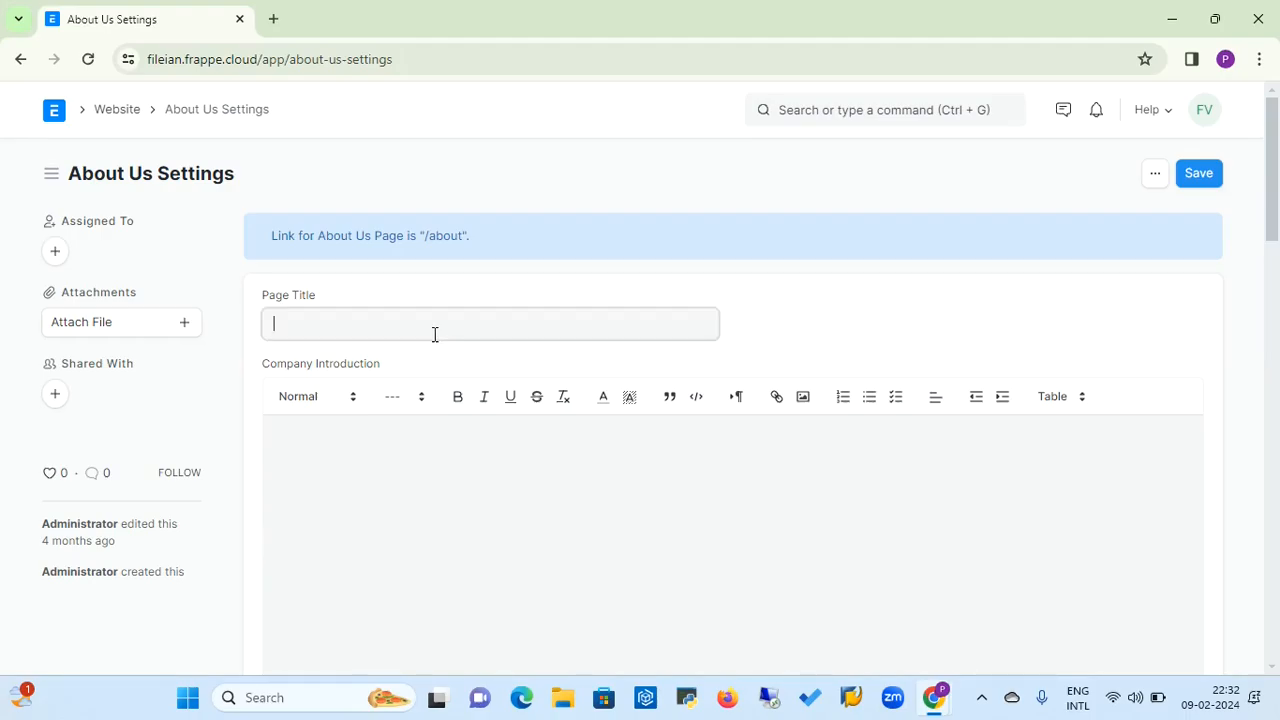
type("About US")
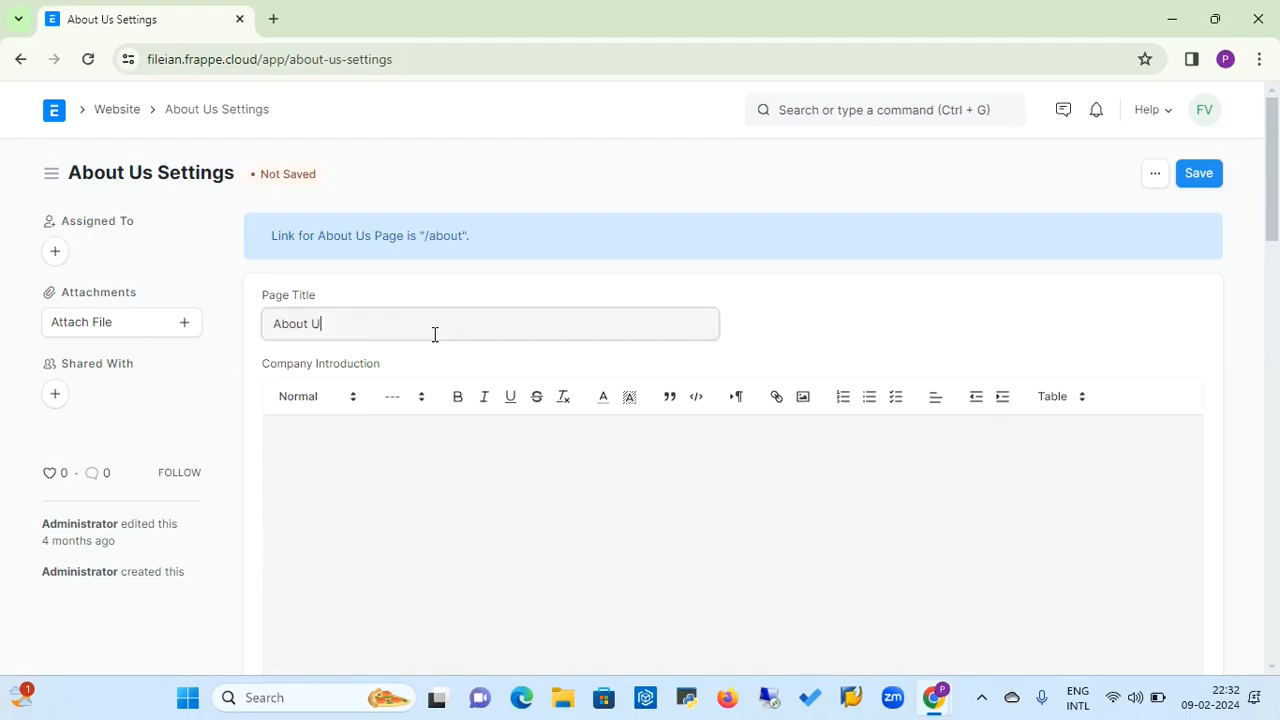
Examine the Company Introduction, Org History and Team Members sections of About Us Settings
left_click(375, 450)
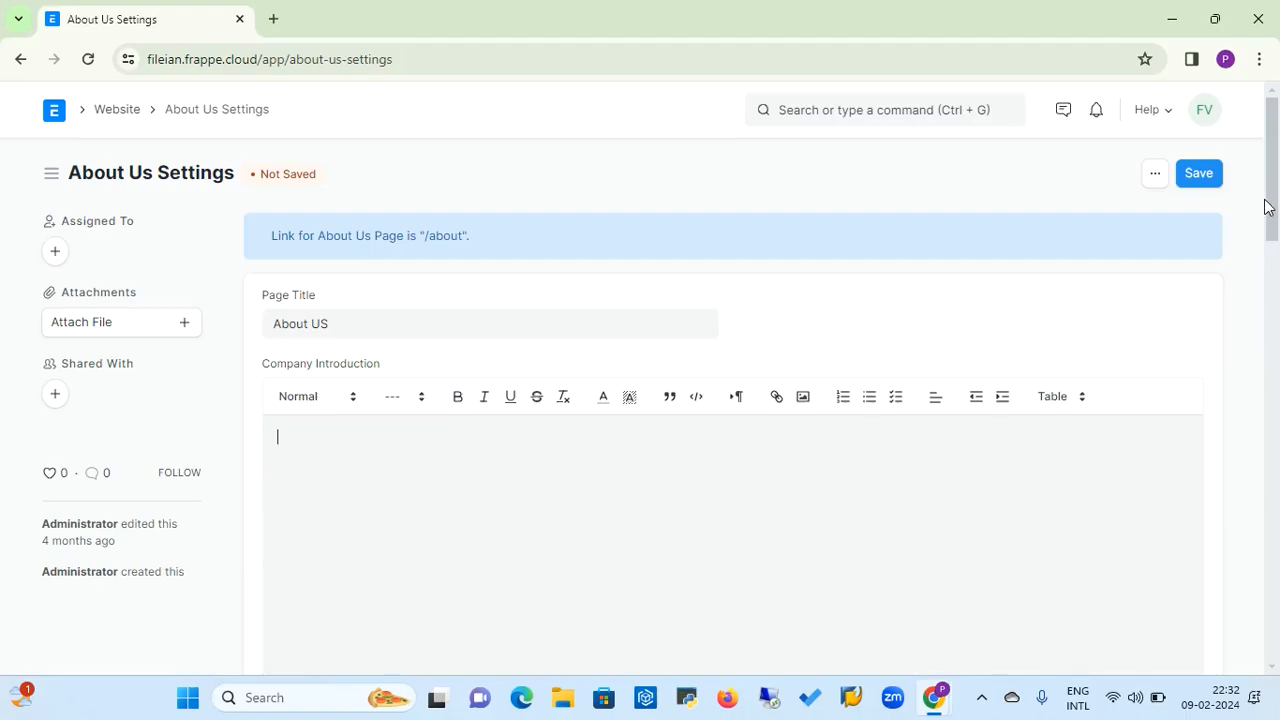
left_click_drag(1270, 206, 1271, 263)
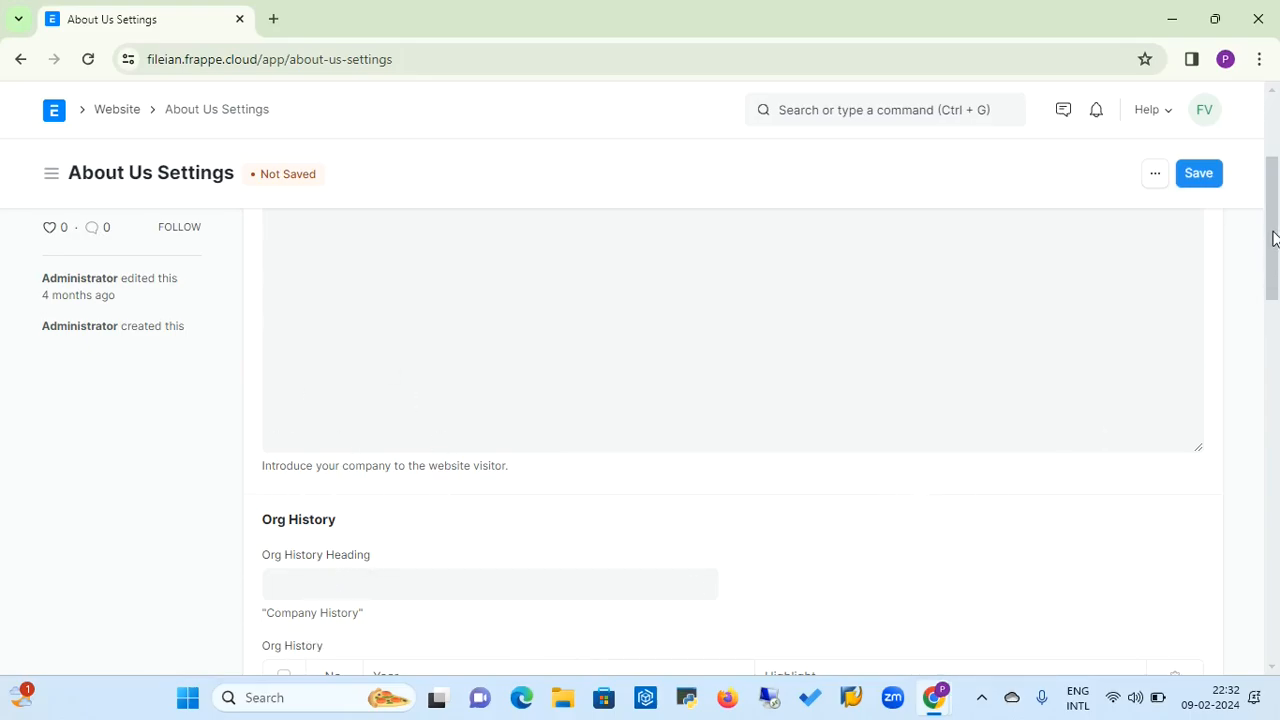
left_click_drag(1272, 237, 1272, 317)
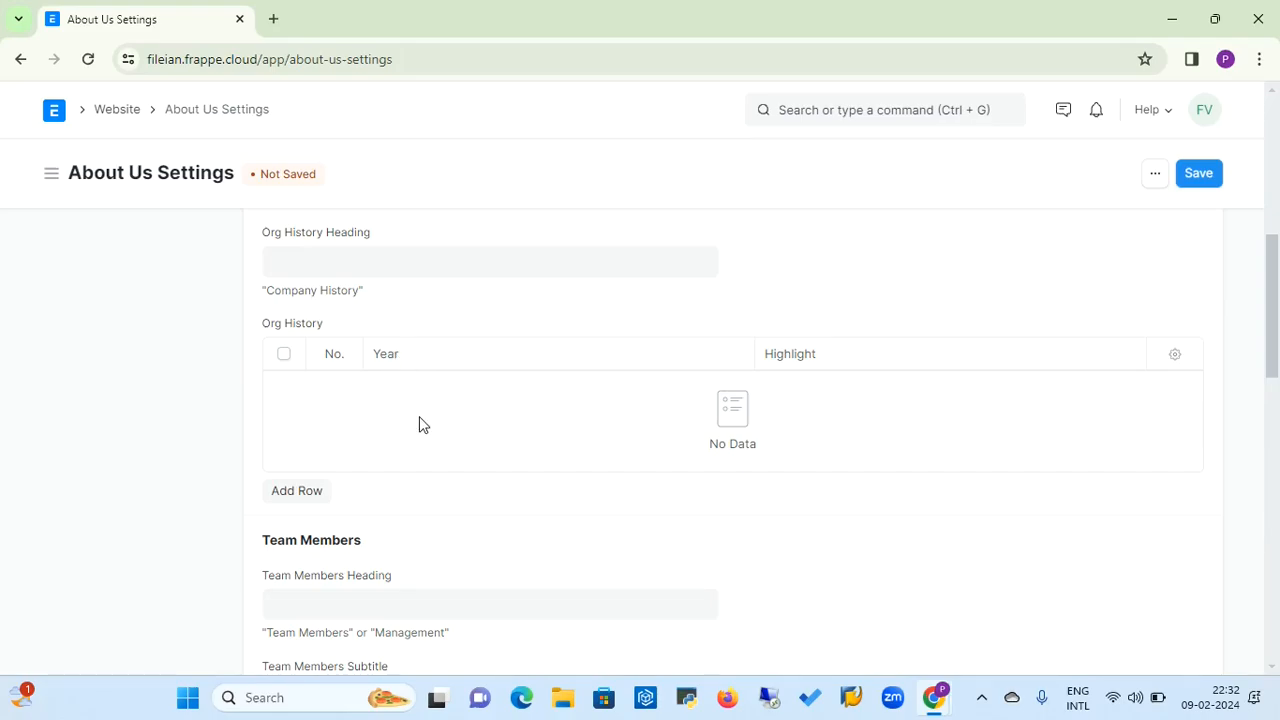
left_click(357, 594)
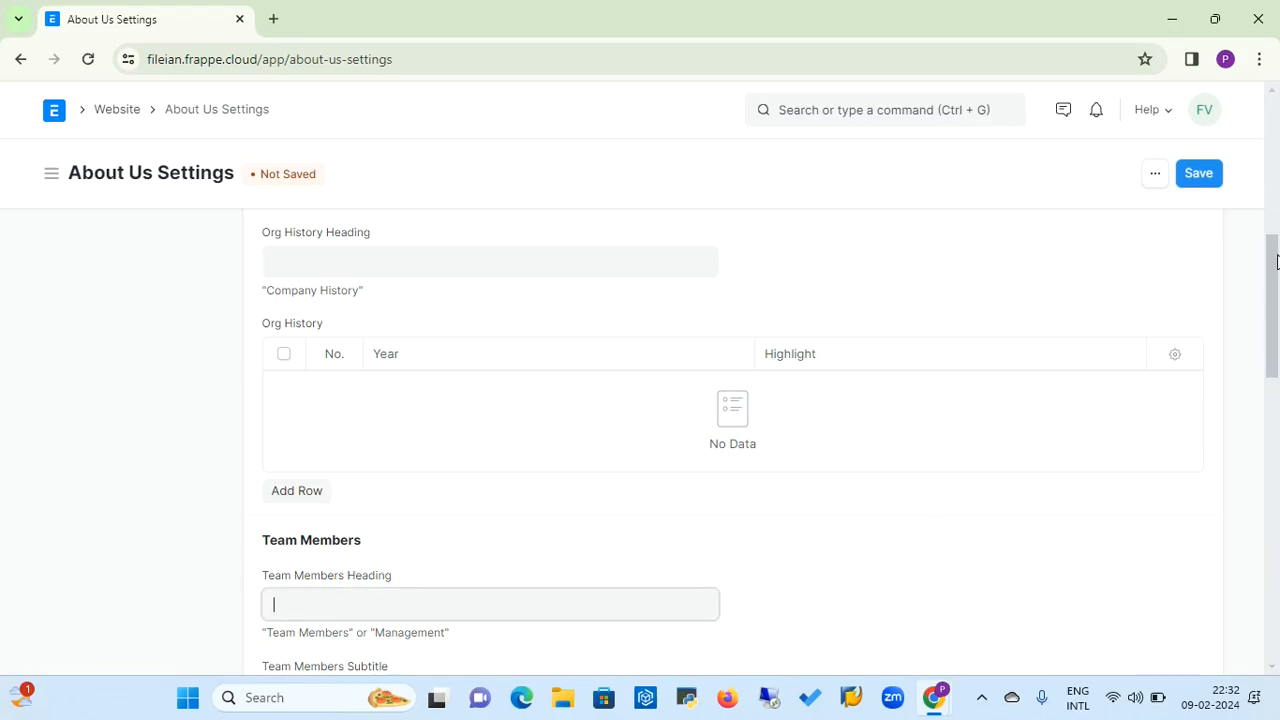
left_click_drag(1276, 260, 1274, 330)
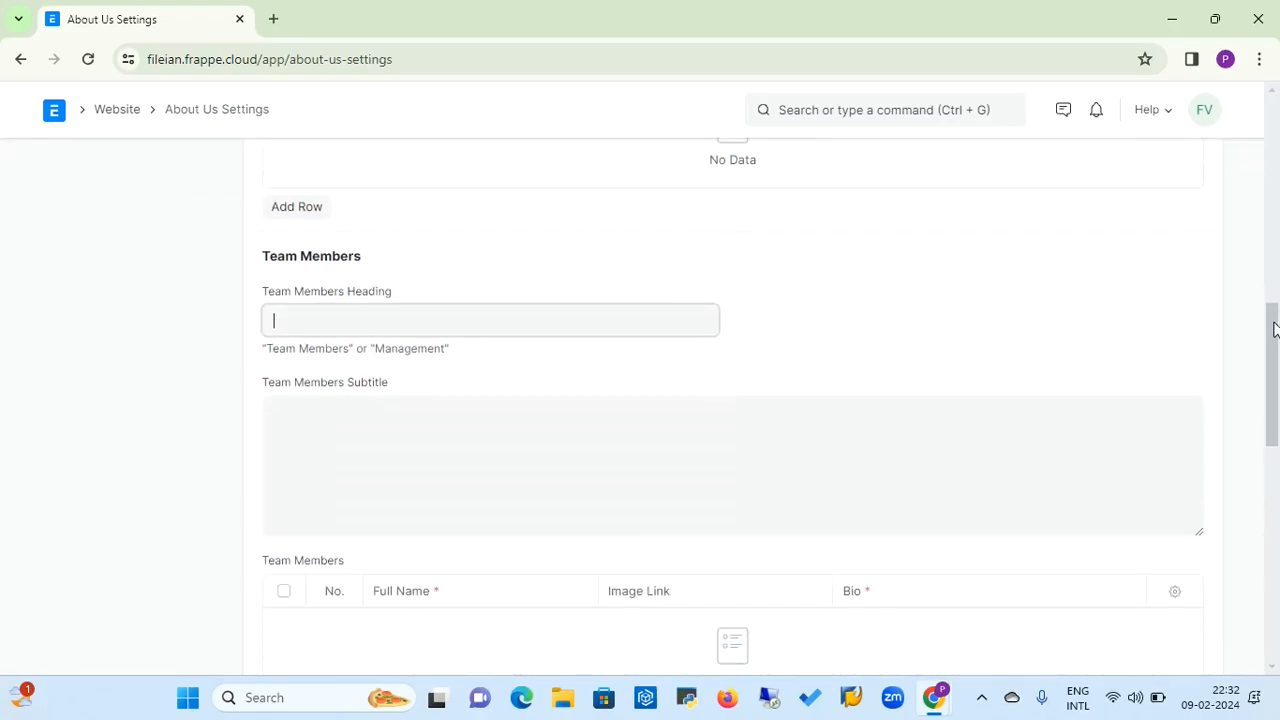
left_click(413, 482)
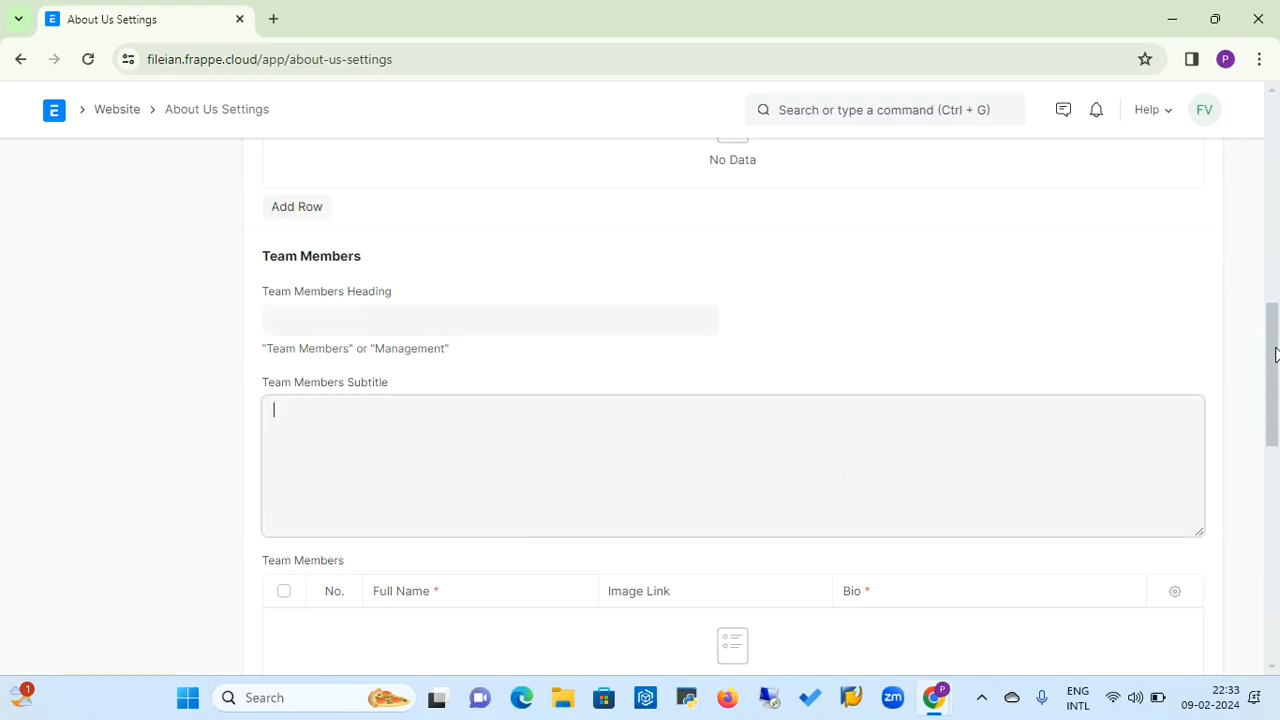
left_click_drag(1278, 355, 1276, 400)
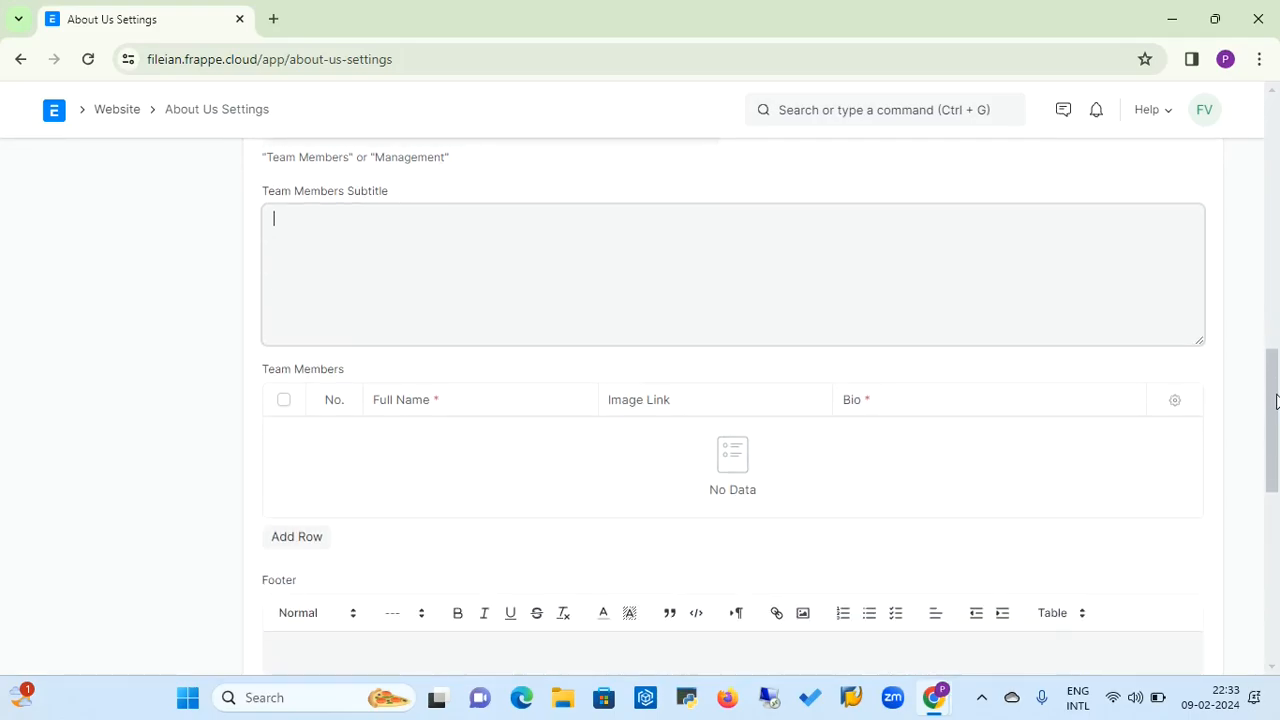
Add an empty row to the Team Members table in About Us Settings and review the Footer field
left_click(312, 526)
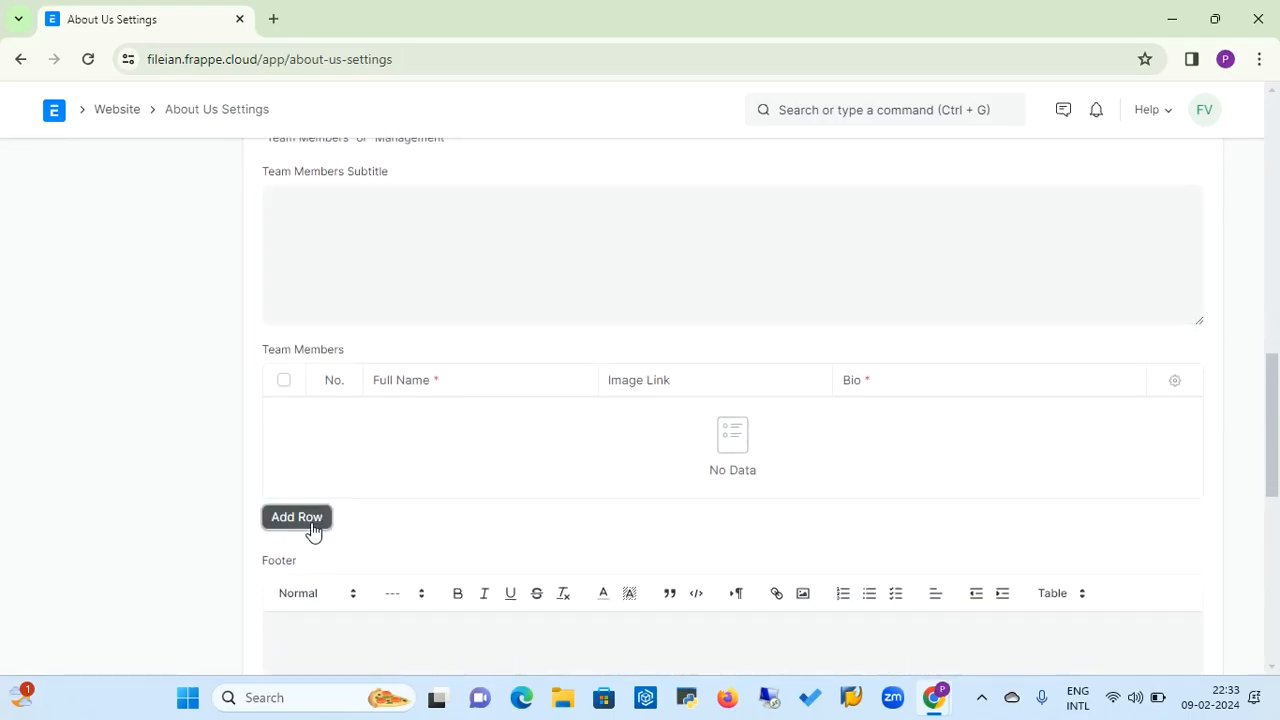
scroll(460, 408, "down", 1)
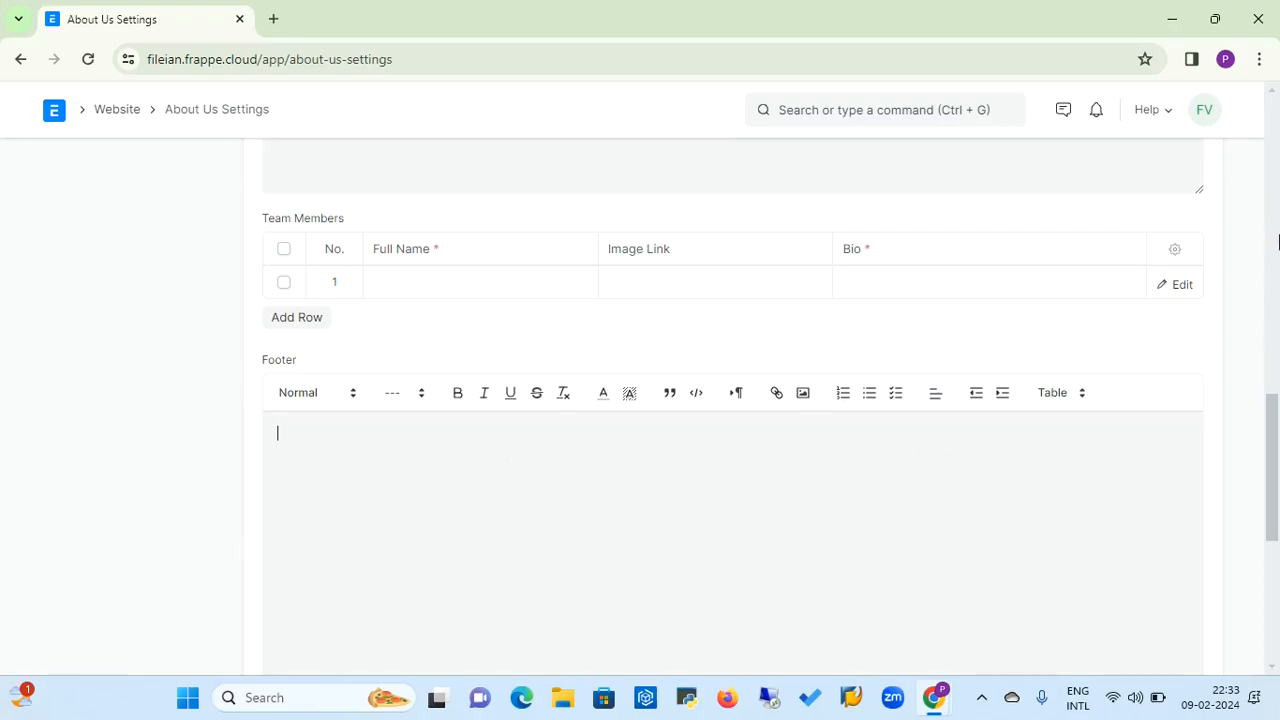
left_click(1277, 237)
left_click(1277, 203)
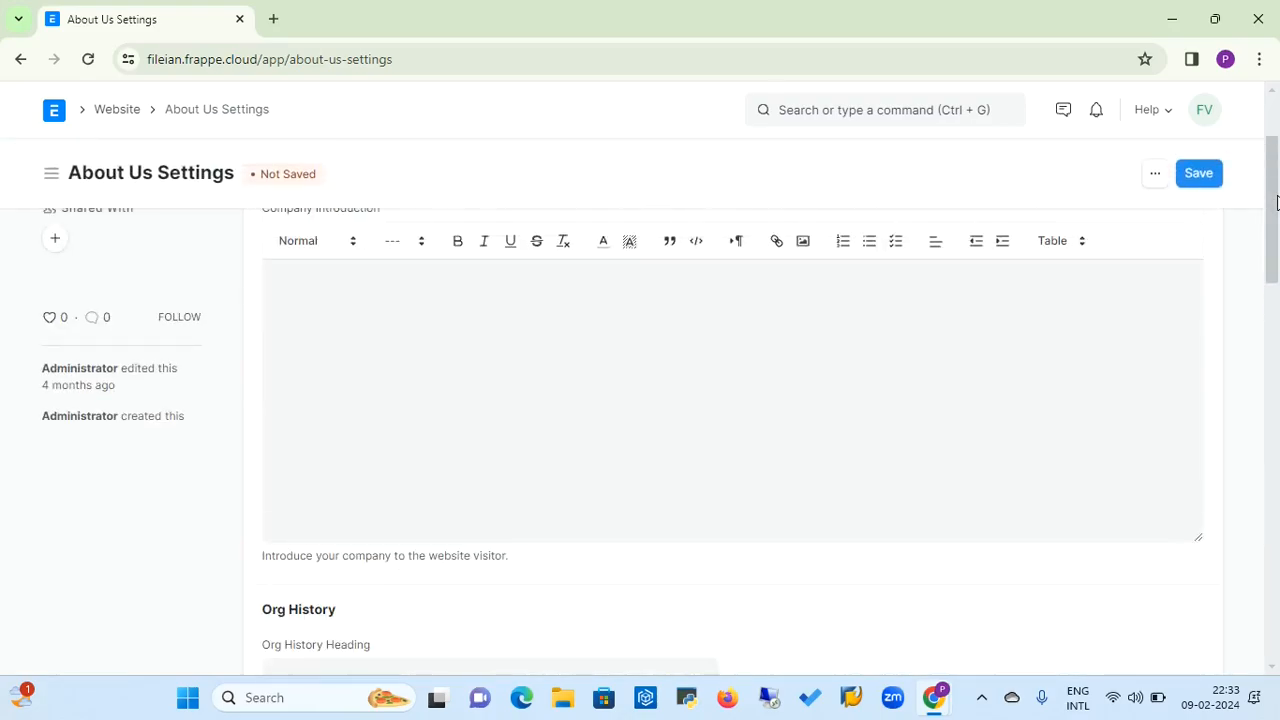
left_click(1275, 130)
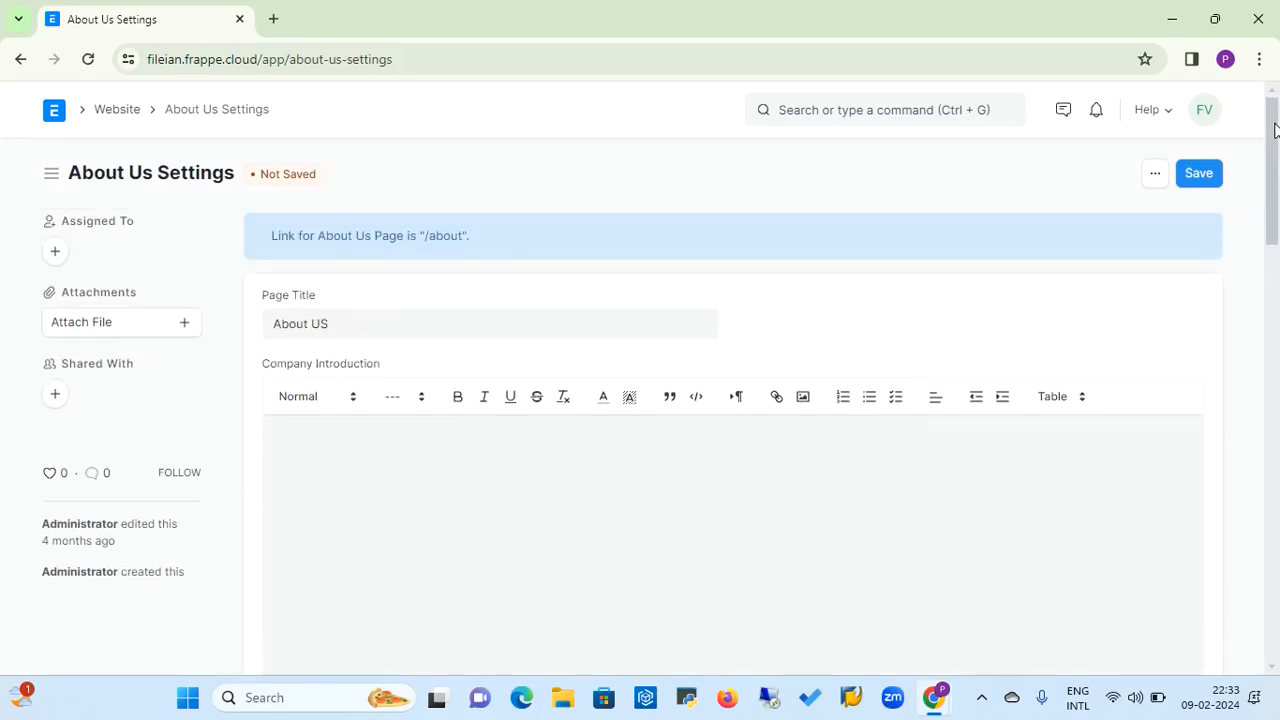
Open Contact Us Settings from the Website workspace and examine its forwarding email, Heading, Introduction, Query Options and Address fields
left_click(114, 114)
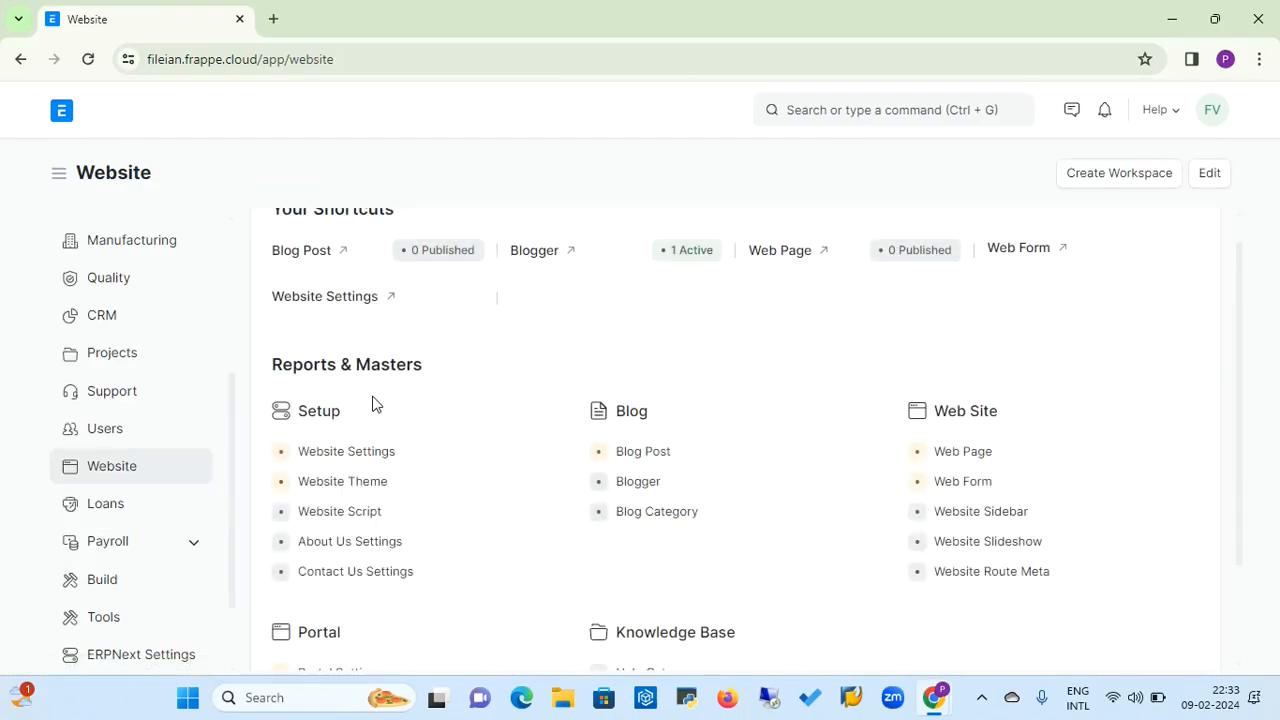
left_click(366, 577)
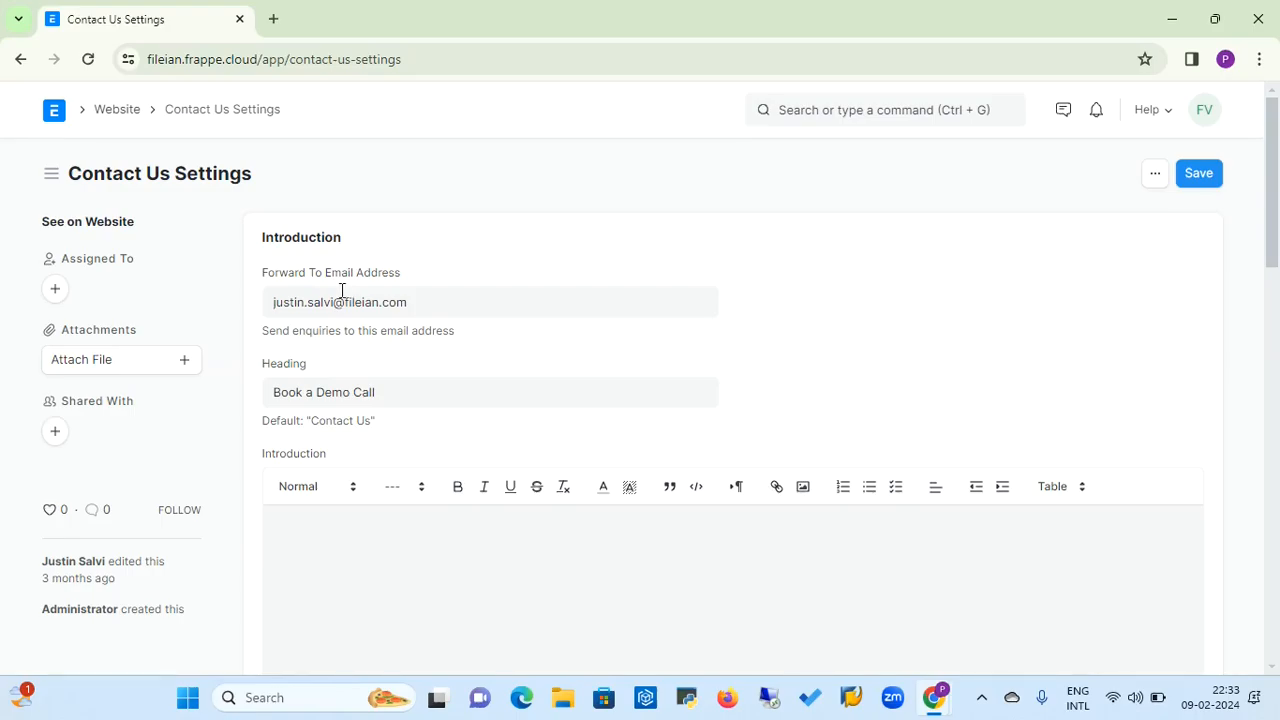
left_click(423, 300)
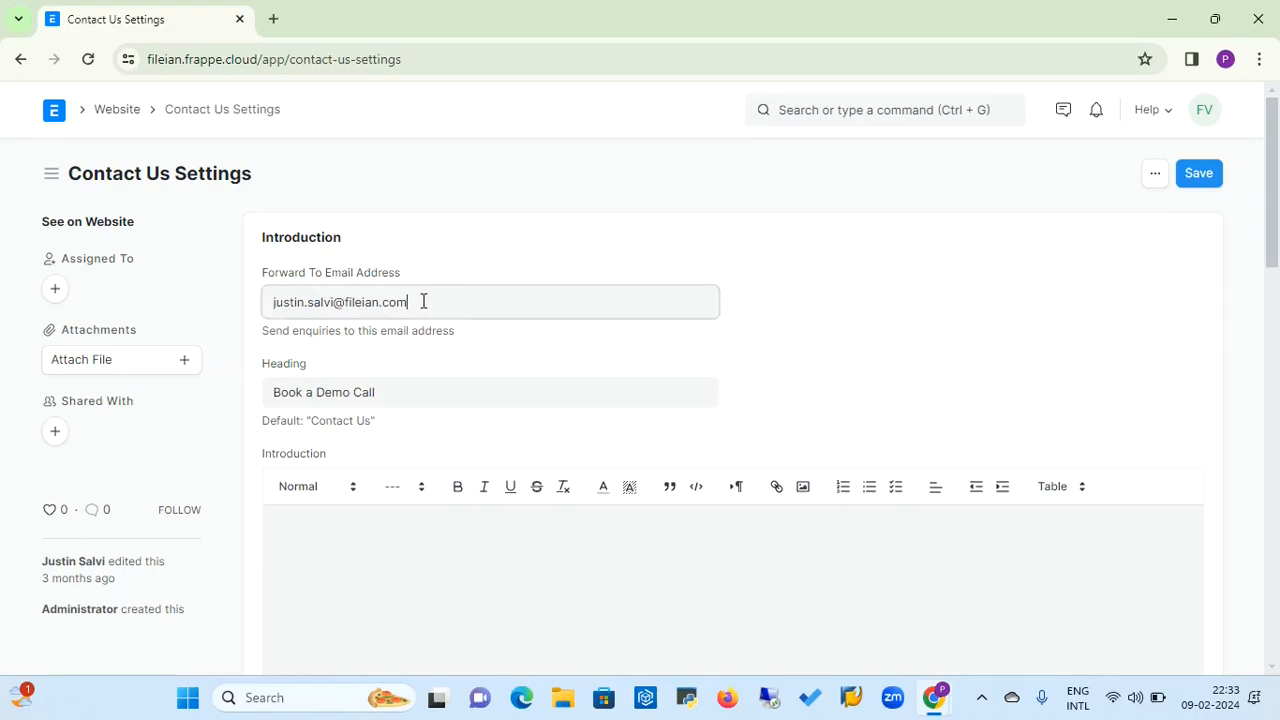
left_click(381, 392)
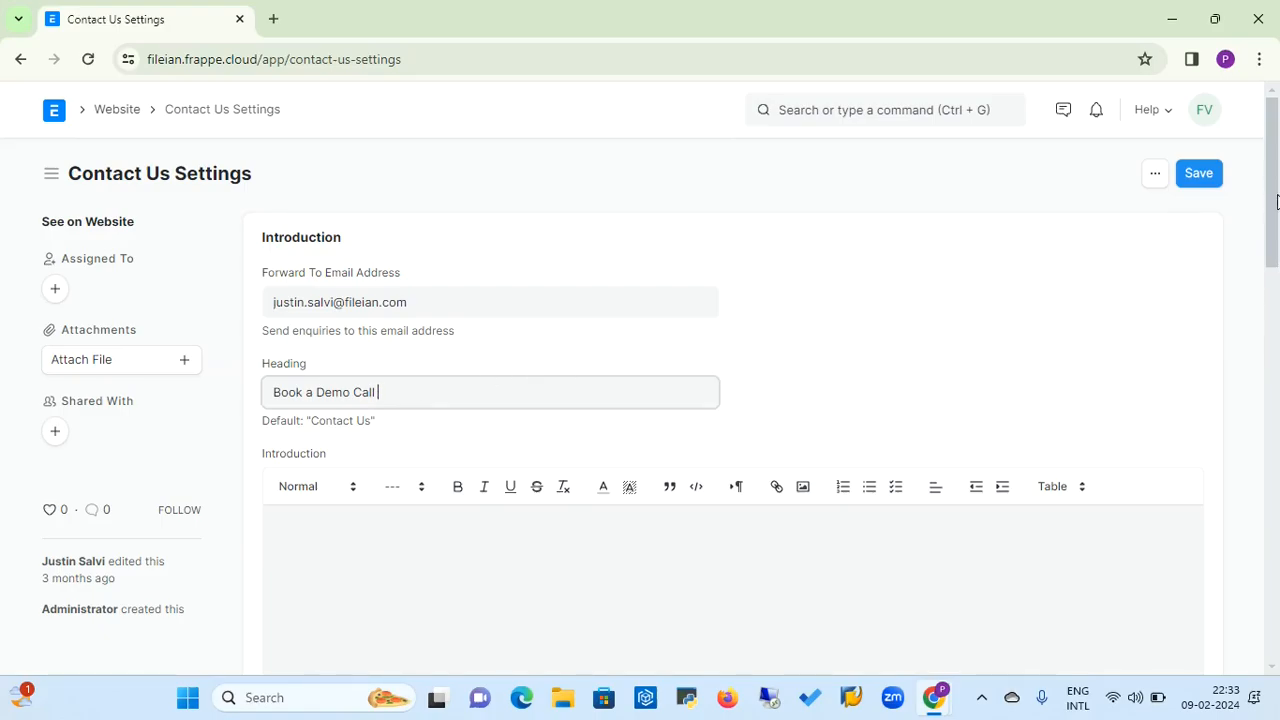
right_click(1277, 182)
left_click(1275, 190)
left_click_drag(1275, 190, 1278, 244)
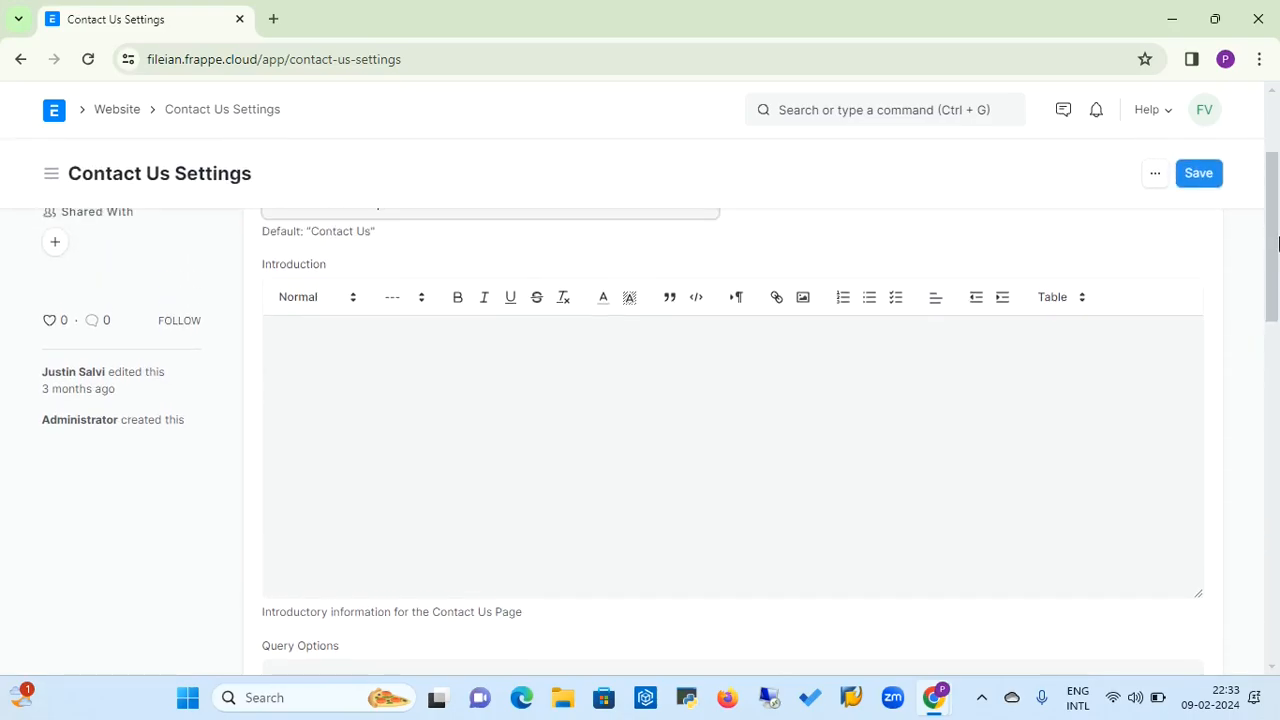
left_click(509, 386)
left_click_drag(1270, 292, 1273, 376)
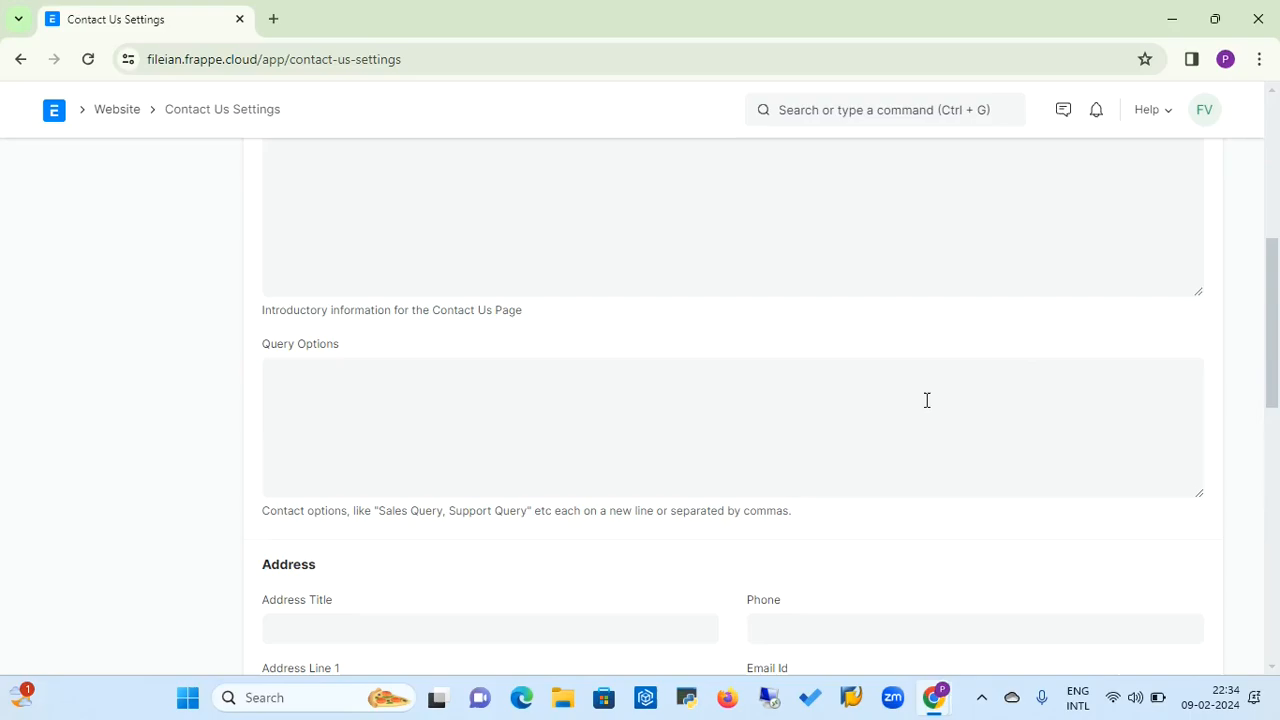
left_click(615, 418)
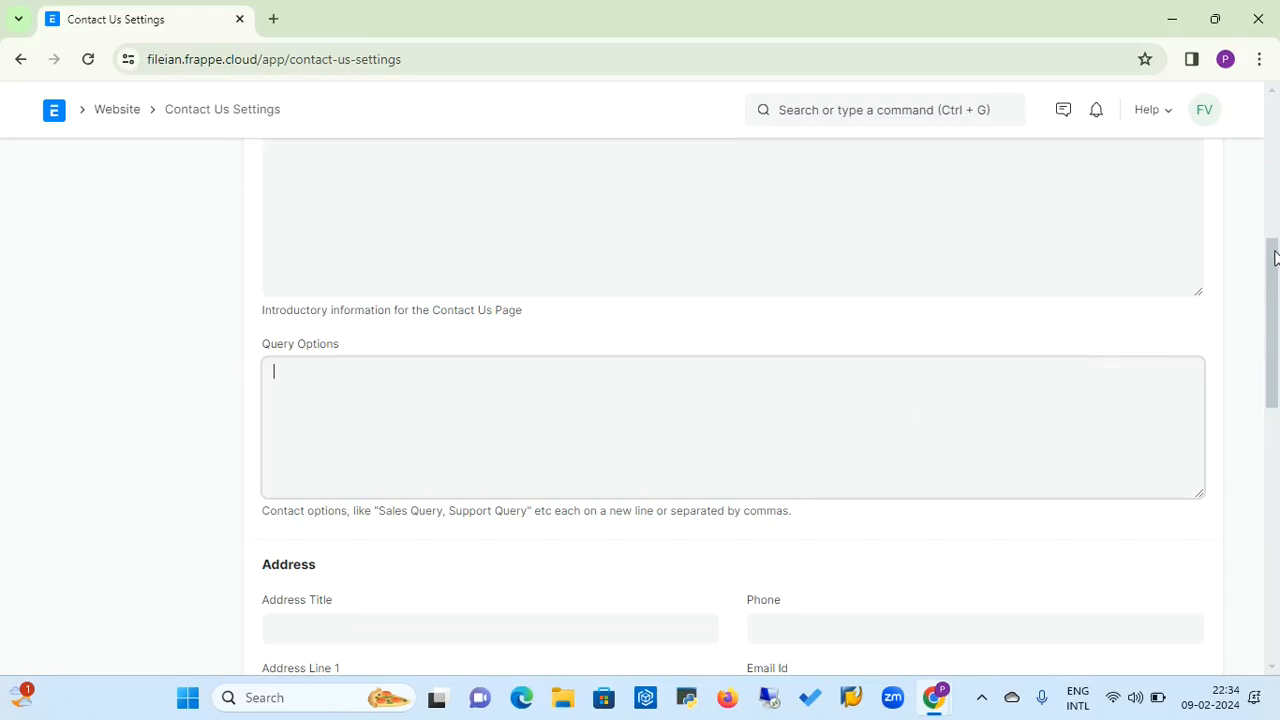
left_click_drag(1270, 264, 1274, 355)
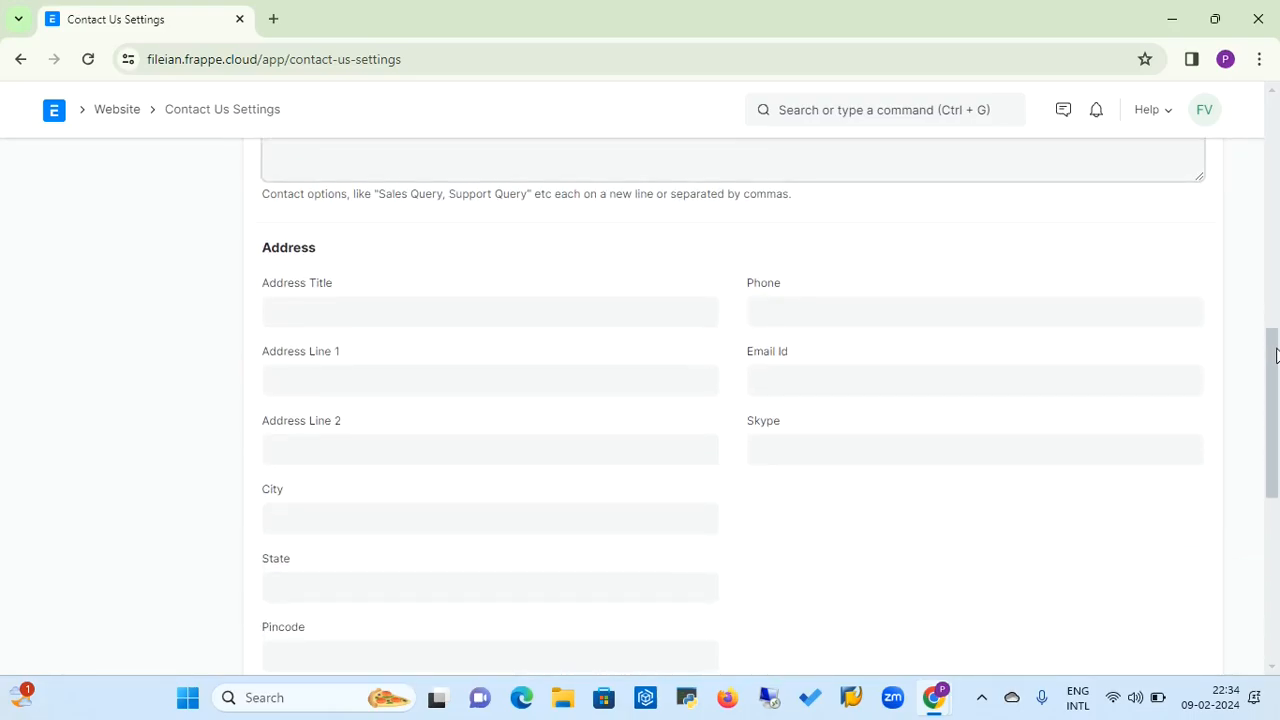
left_click_drag(1274, 355, 1272, 142)
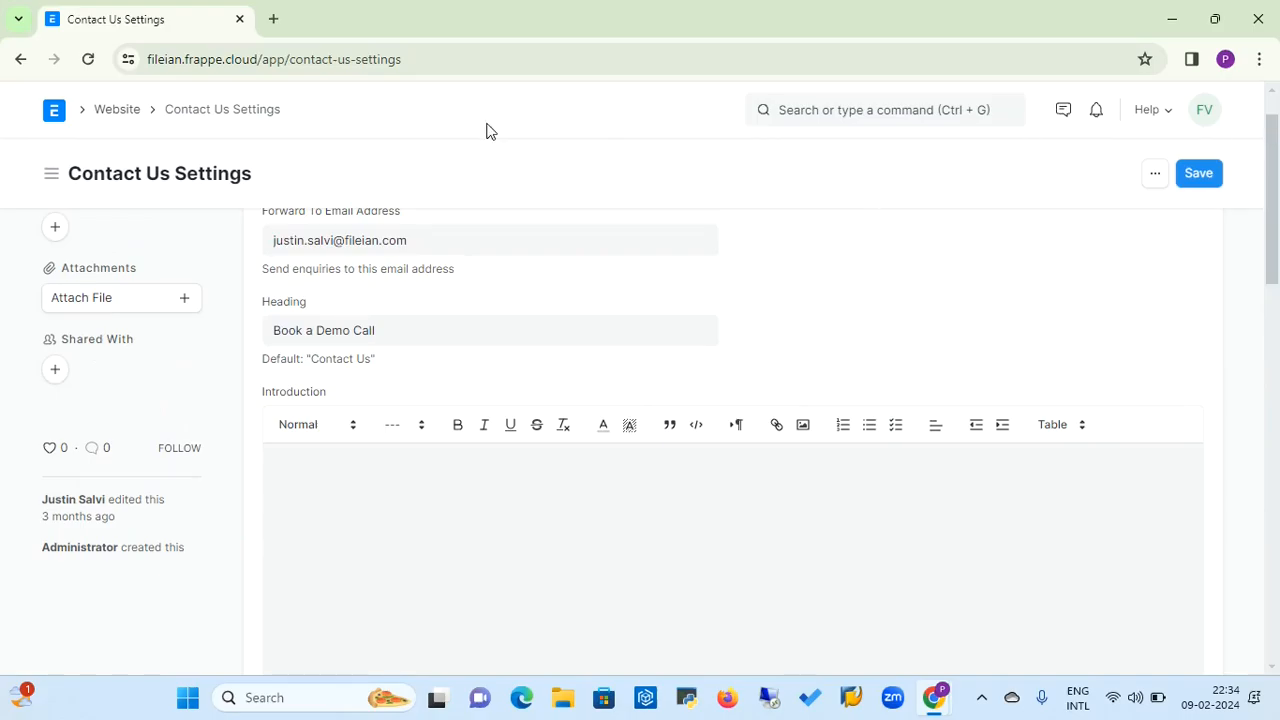
Open the Blog Post list from the Website workspace and start a new blog post
left_click(115, 111)
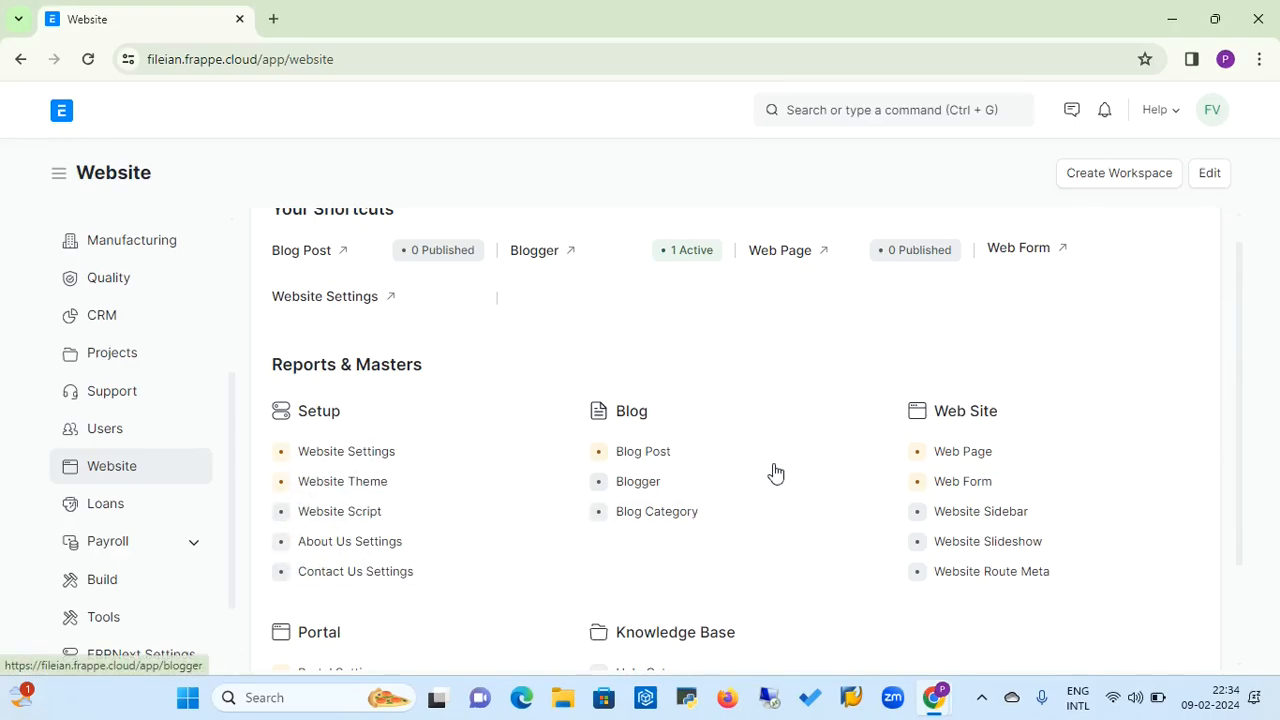
left_click(662, 459)
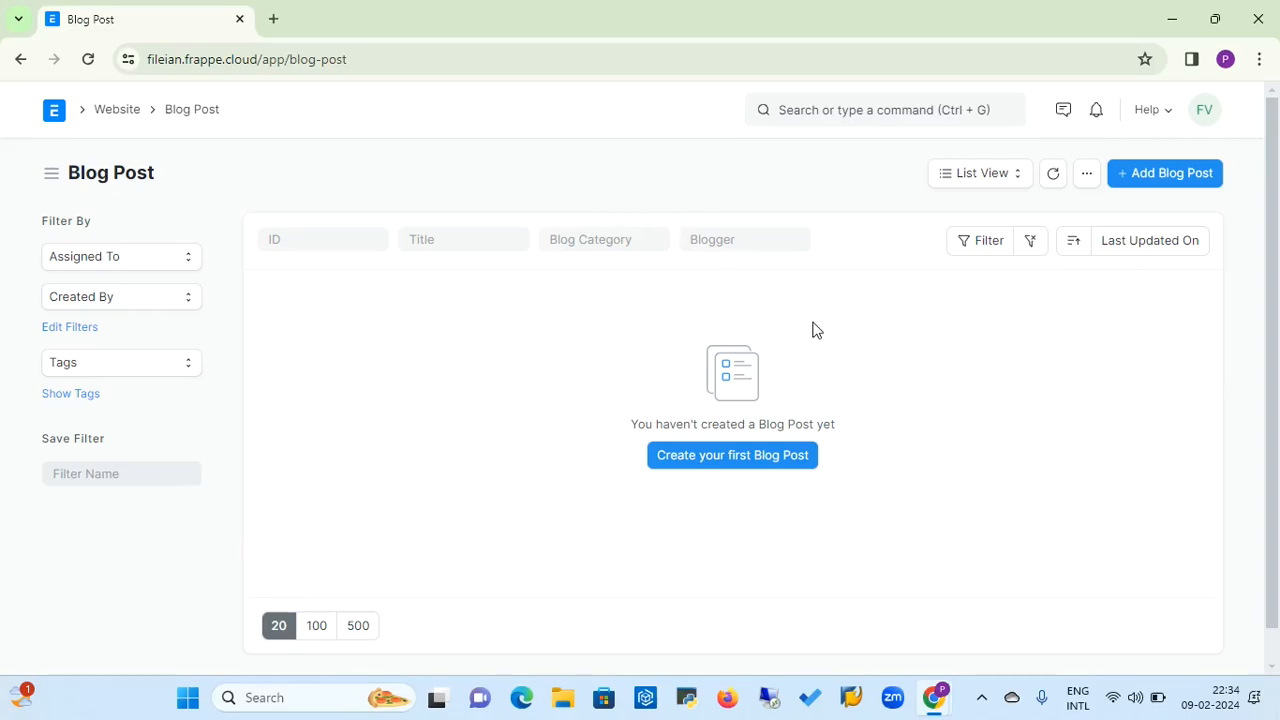
left_click(1180, 181)
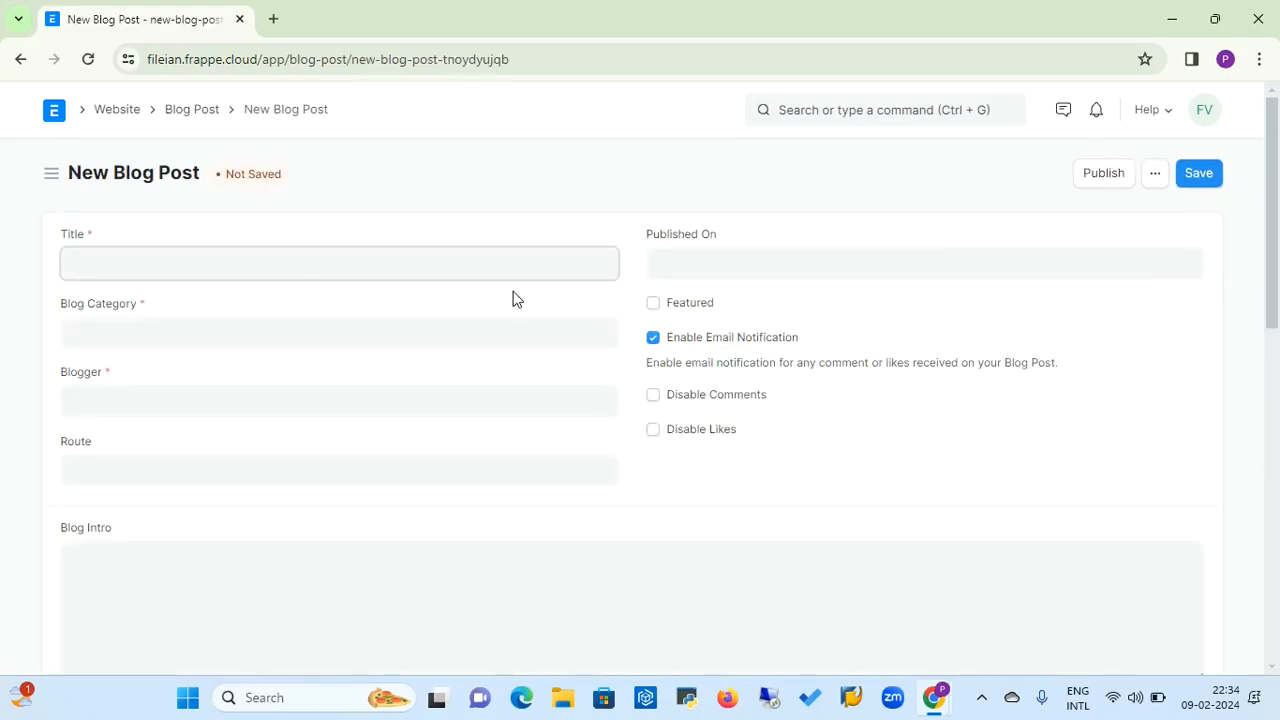
Set the new blog post's Blog Category to self-implementation
left_click(689, 262)
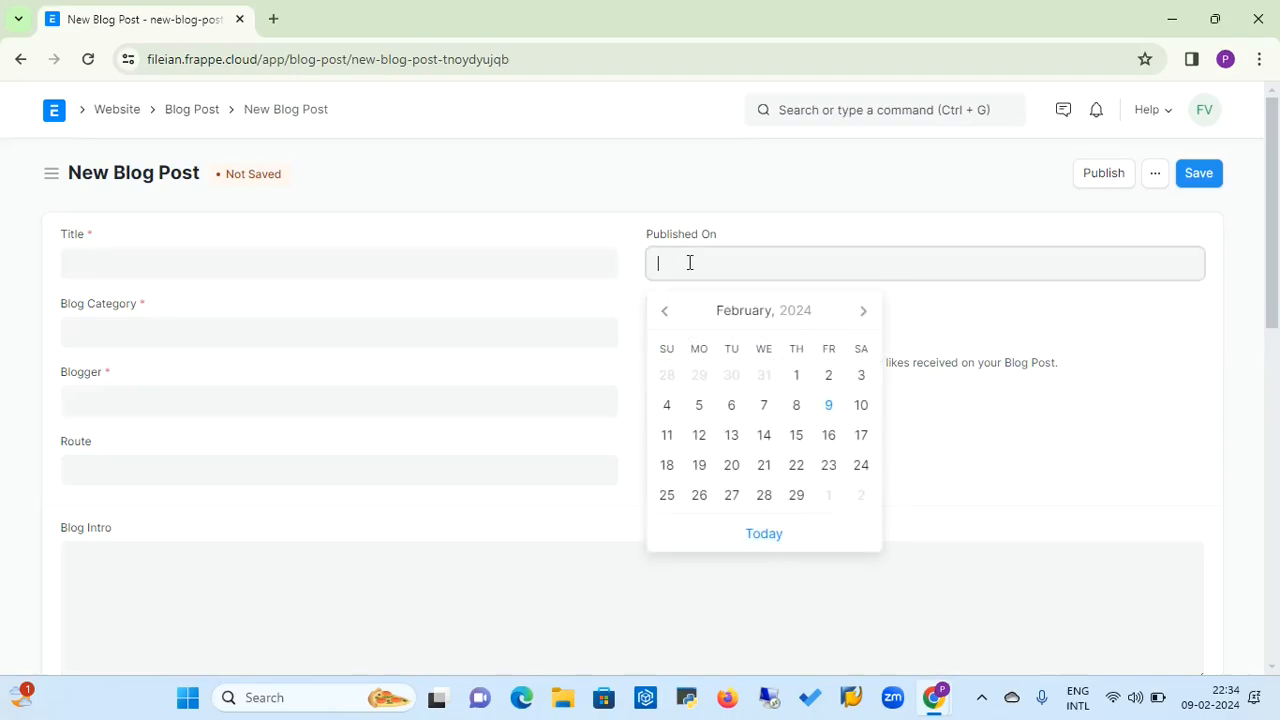
left_click(367, 334)
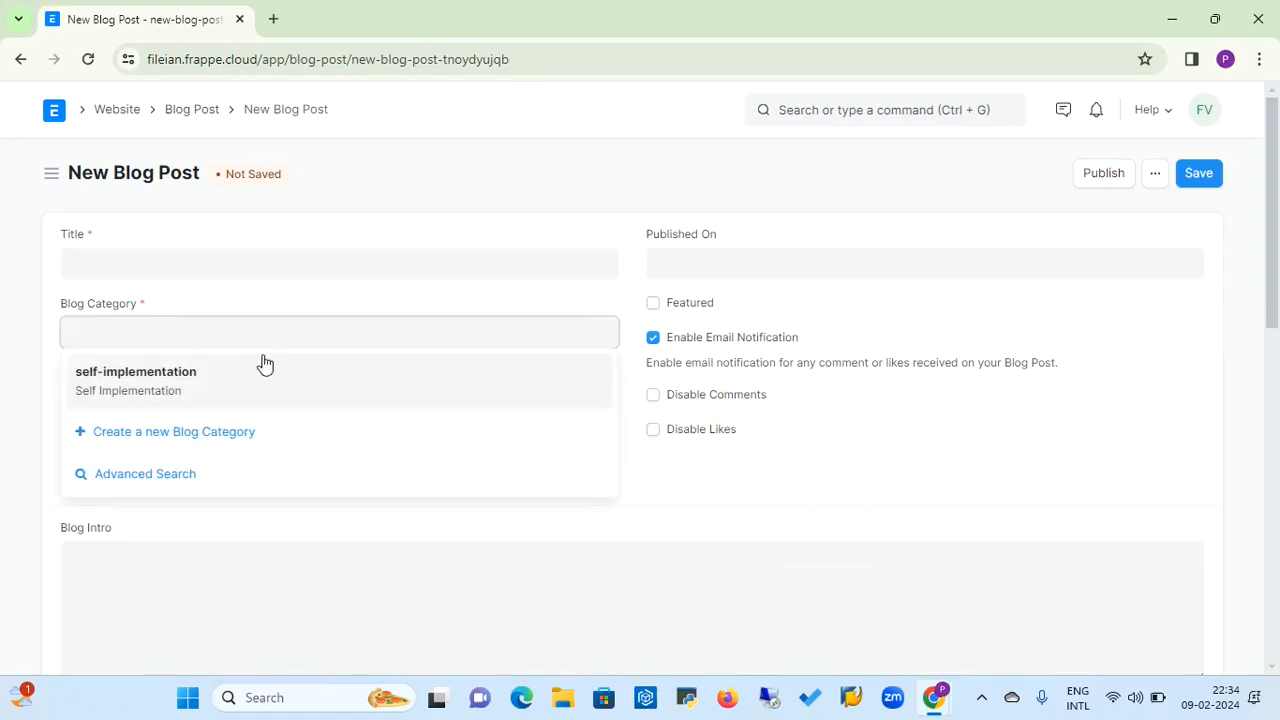
left_click(160, 389)
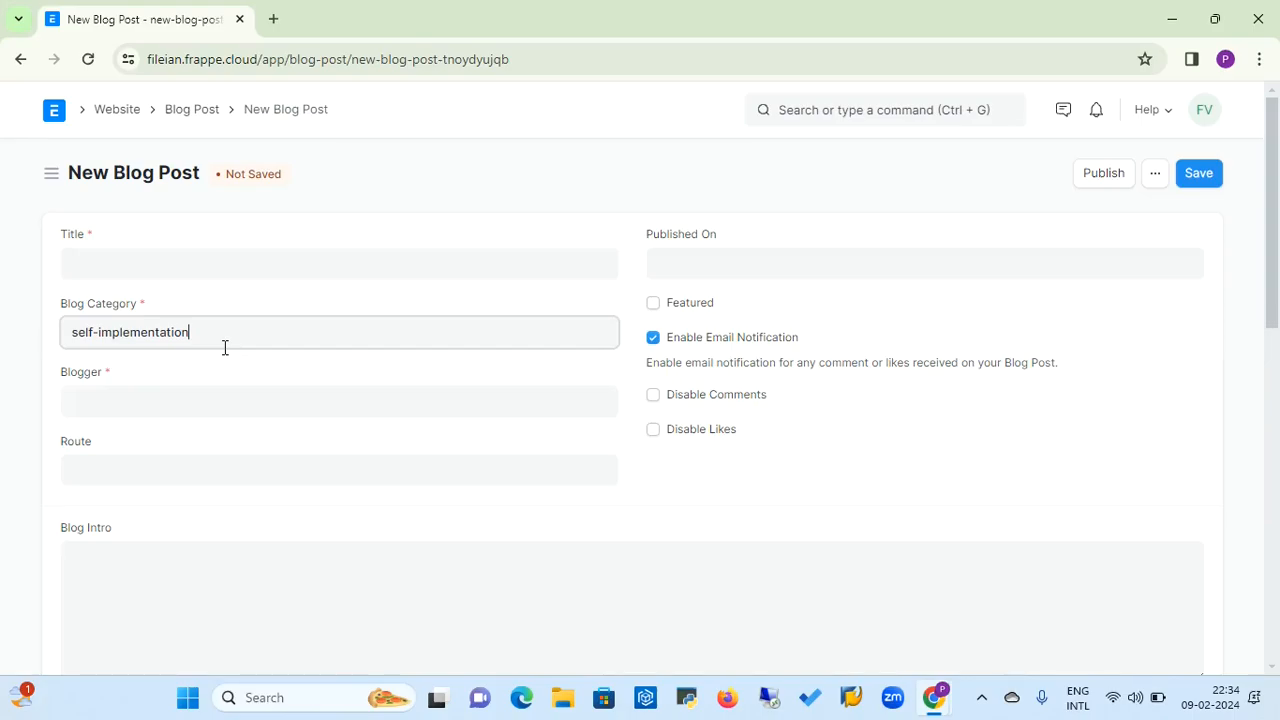
key("BackSpace")
key("BackSpace")
key("BackSpace")
key("BackSpace")
key("BackSpace")
key("BackSpace")
key("BackSpace")
key("BackSpace")
key("BackSpace")
key("BackSpace")
key("BackSpace")
key("BackSpace")
key("BackSpace")
key("BackSpace")
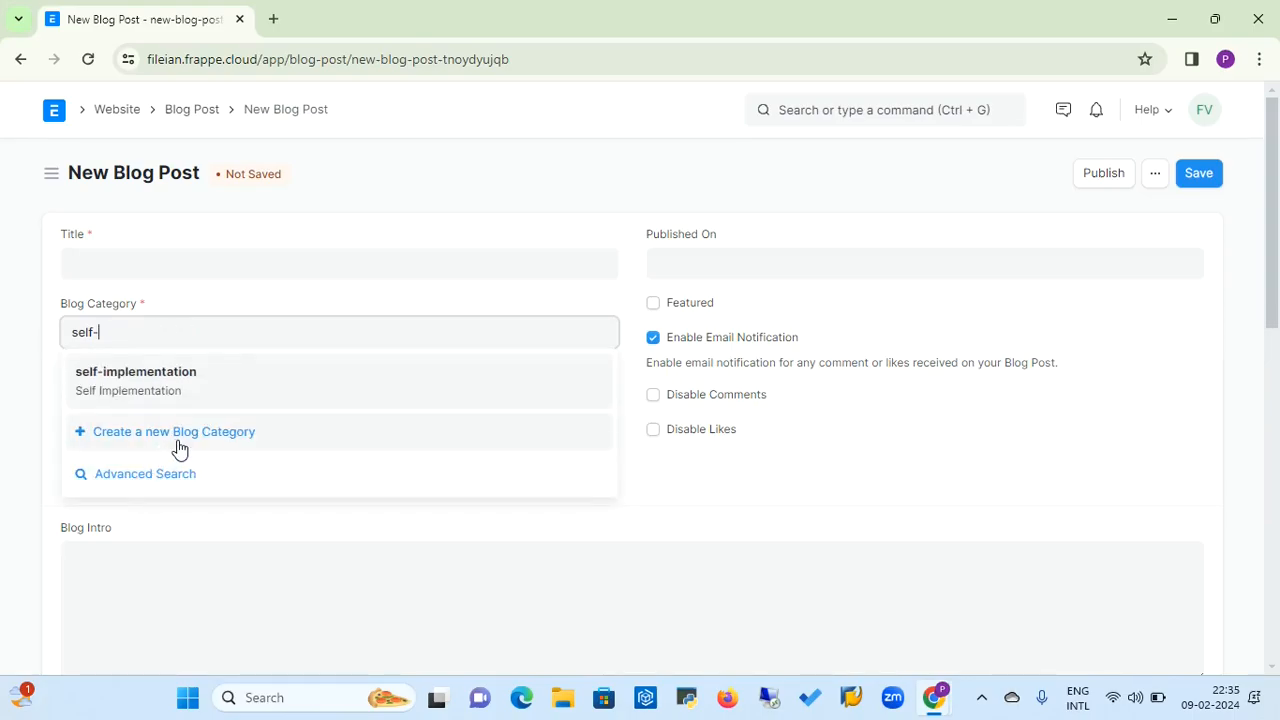
left_click(155, 390)
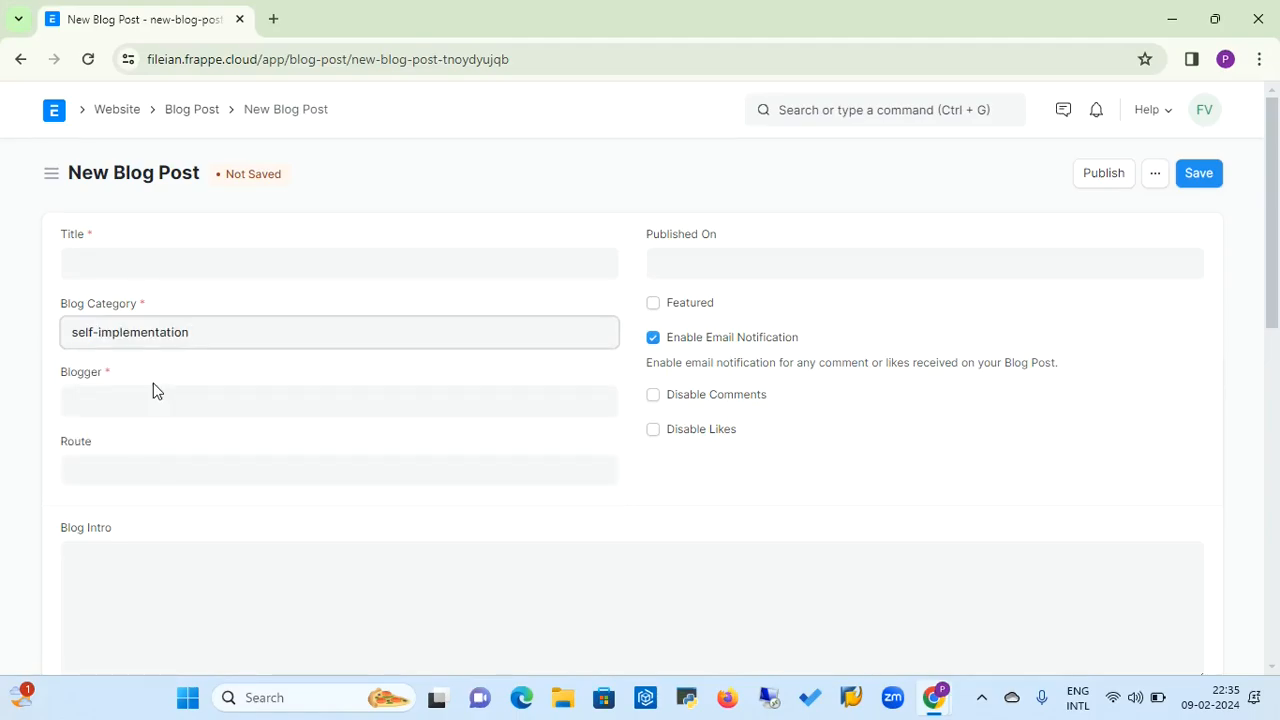
Choose the existing blogger for the blog post and set its Published On date to 12-02-2024
left_click(130, 410)
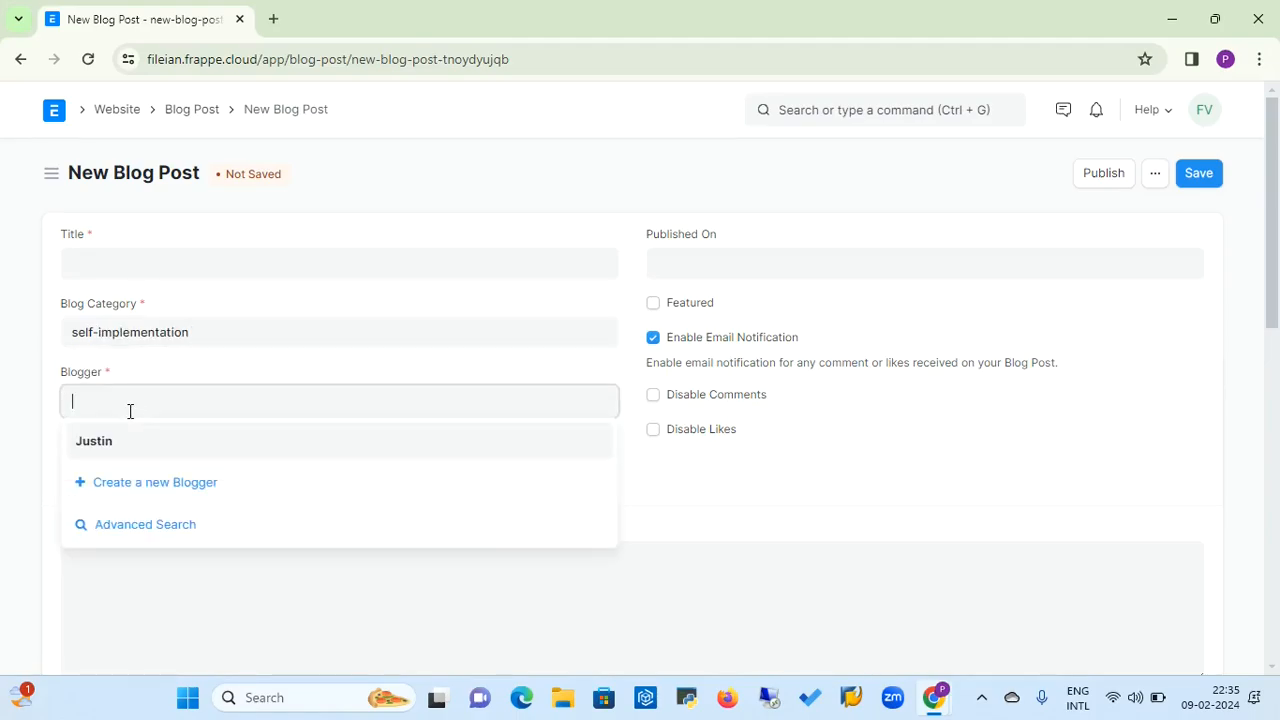
left_click(104, 449)
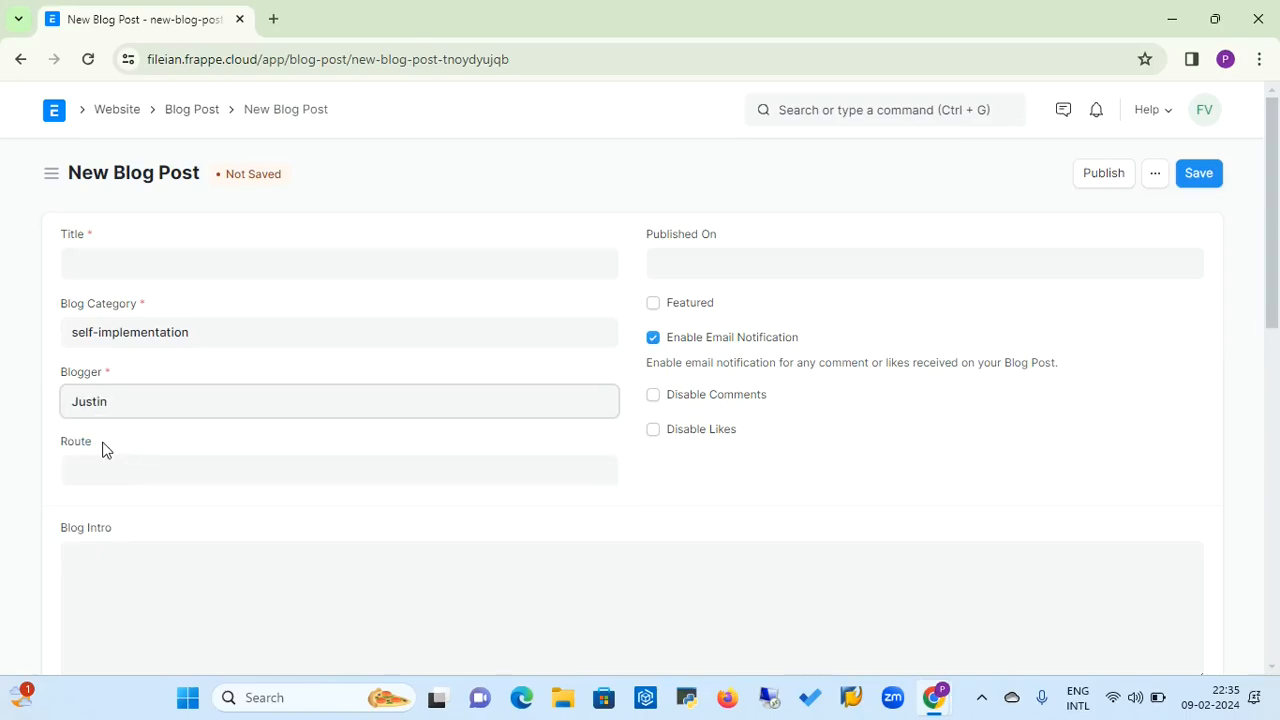
left_click(97, 467)
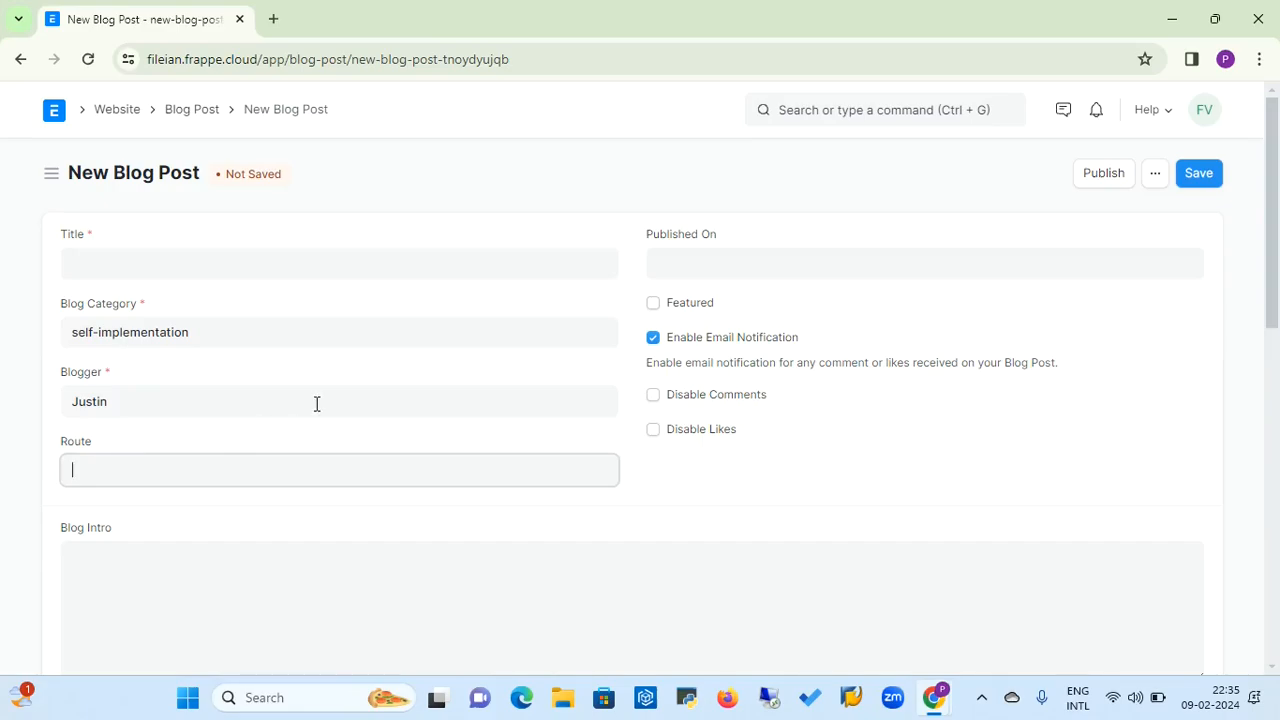
left_click(726, 265)
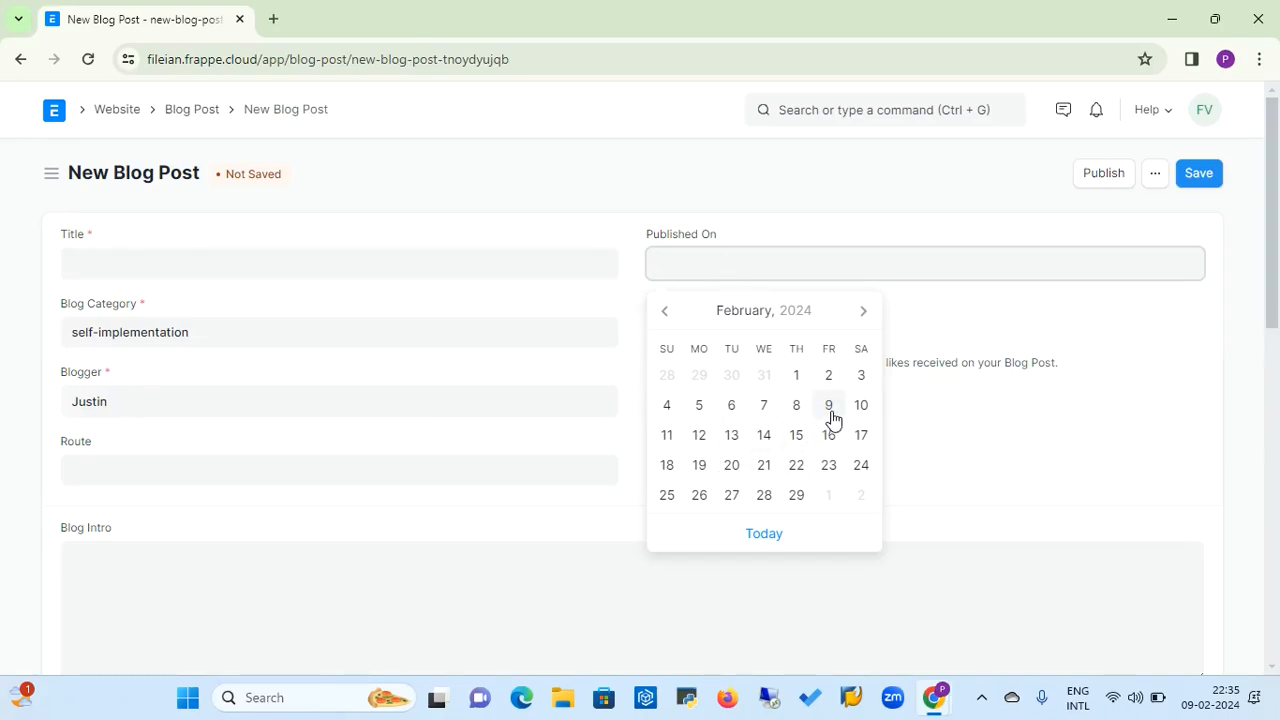
left_click(699, 436)
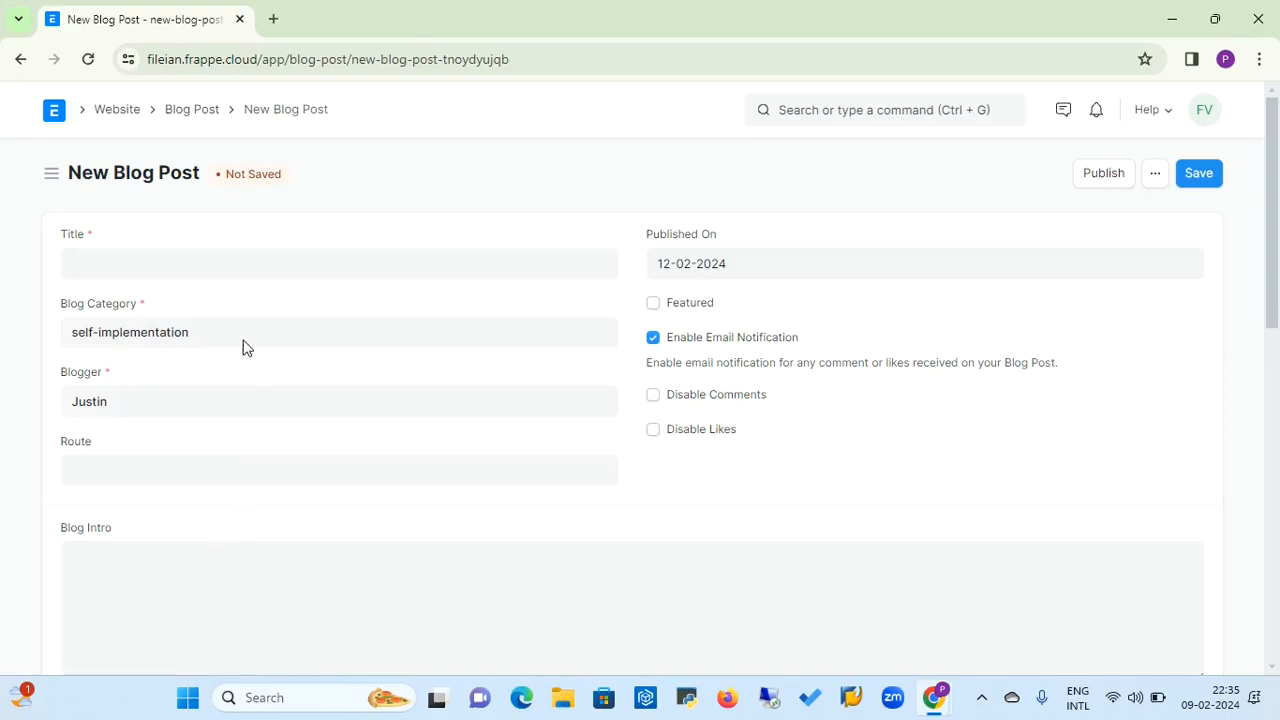
Examine the blog post's Blog Intro and Content fields, and choose Rich Text as the Content Type
left_click(208, 563)
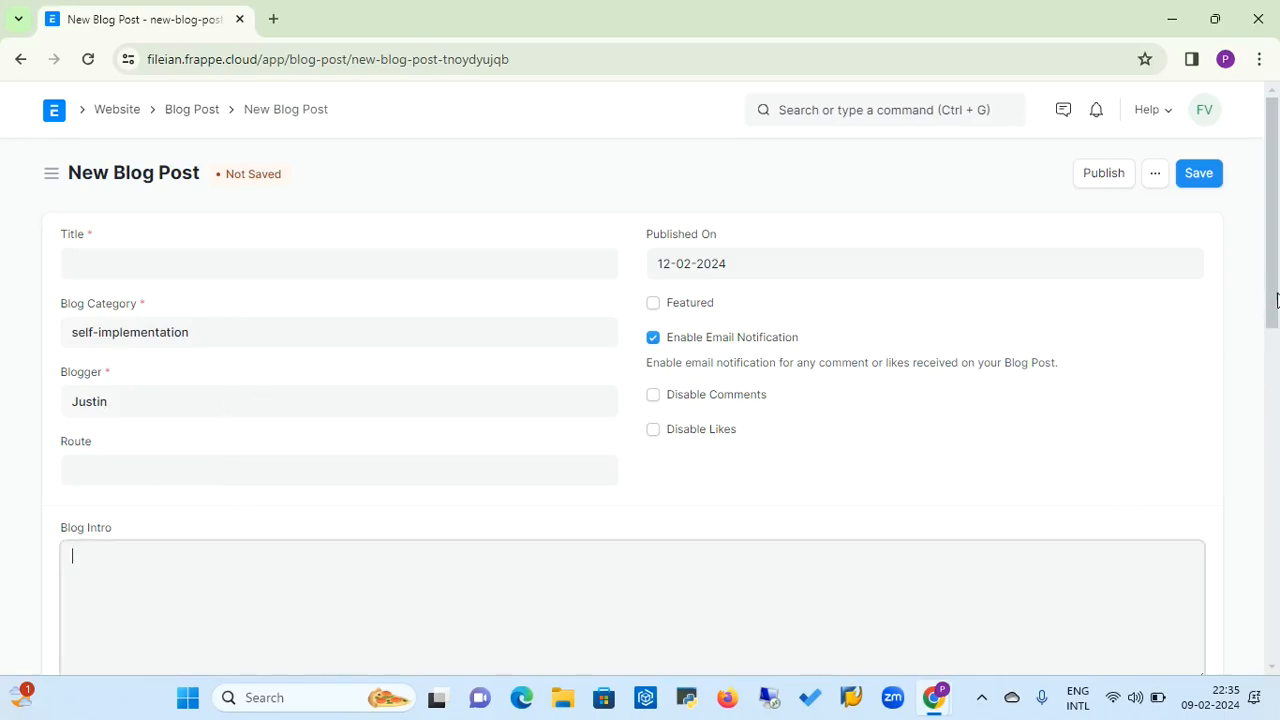
left_click_drag(1276, 296, 1278, 340)
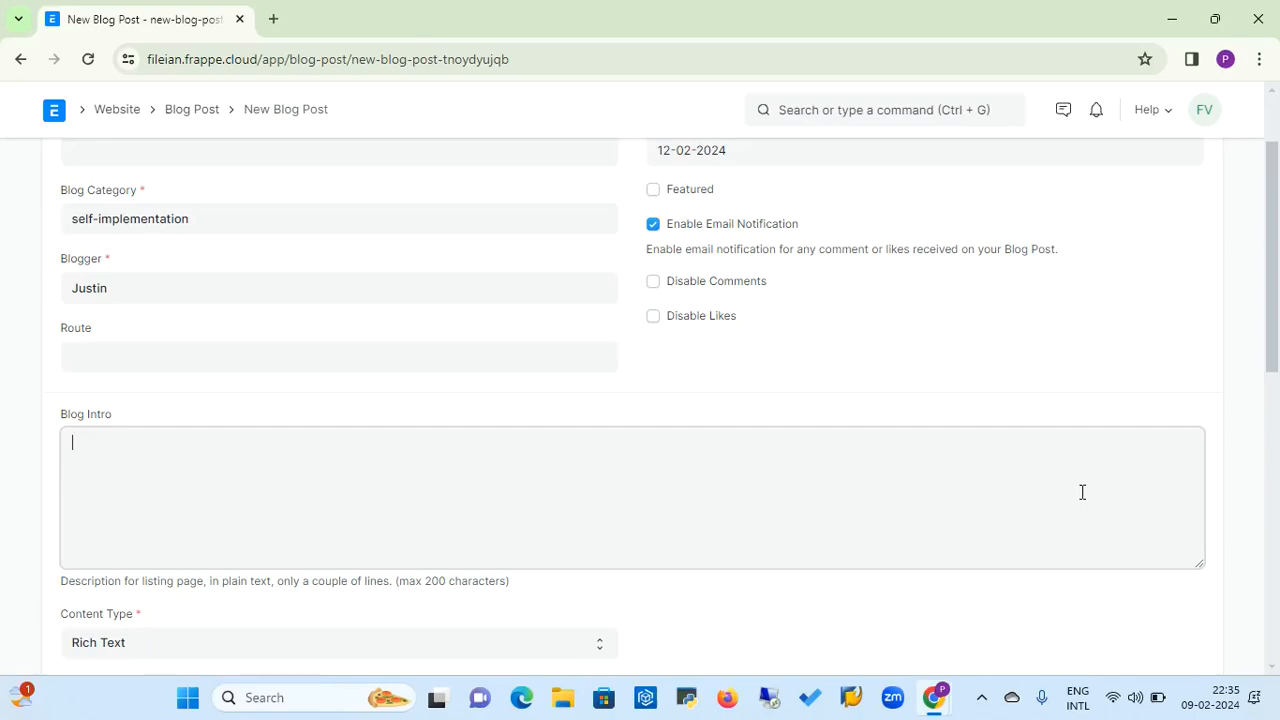
left_click_drag(1268, 316, 1266, 445)
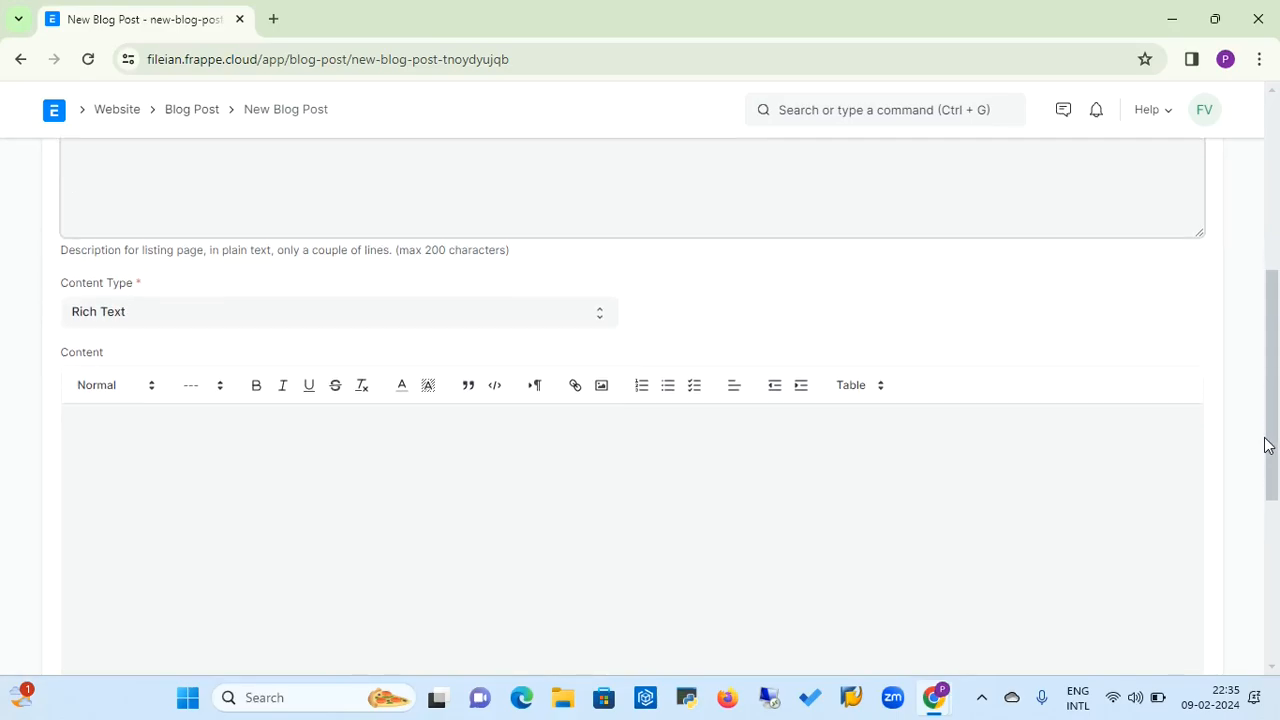
left_click(767, 595)
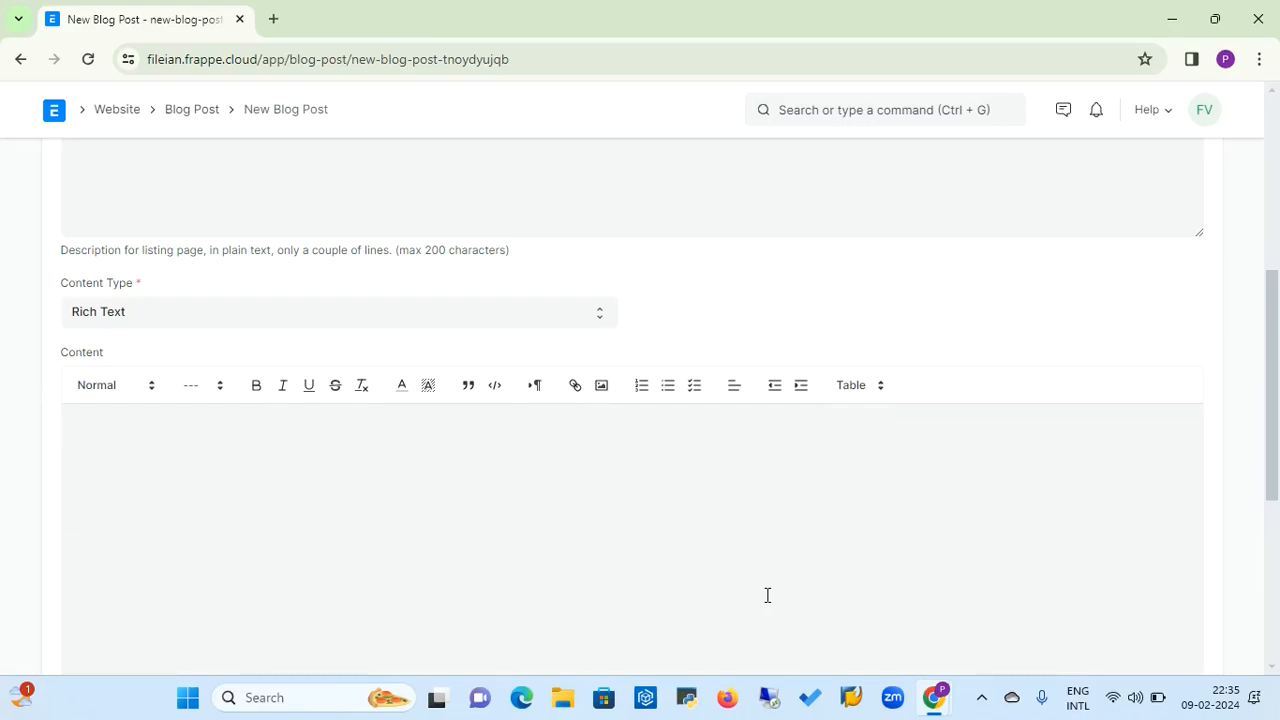
left_click(515, 318)
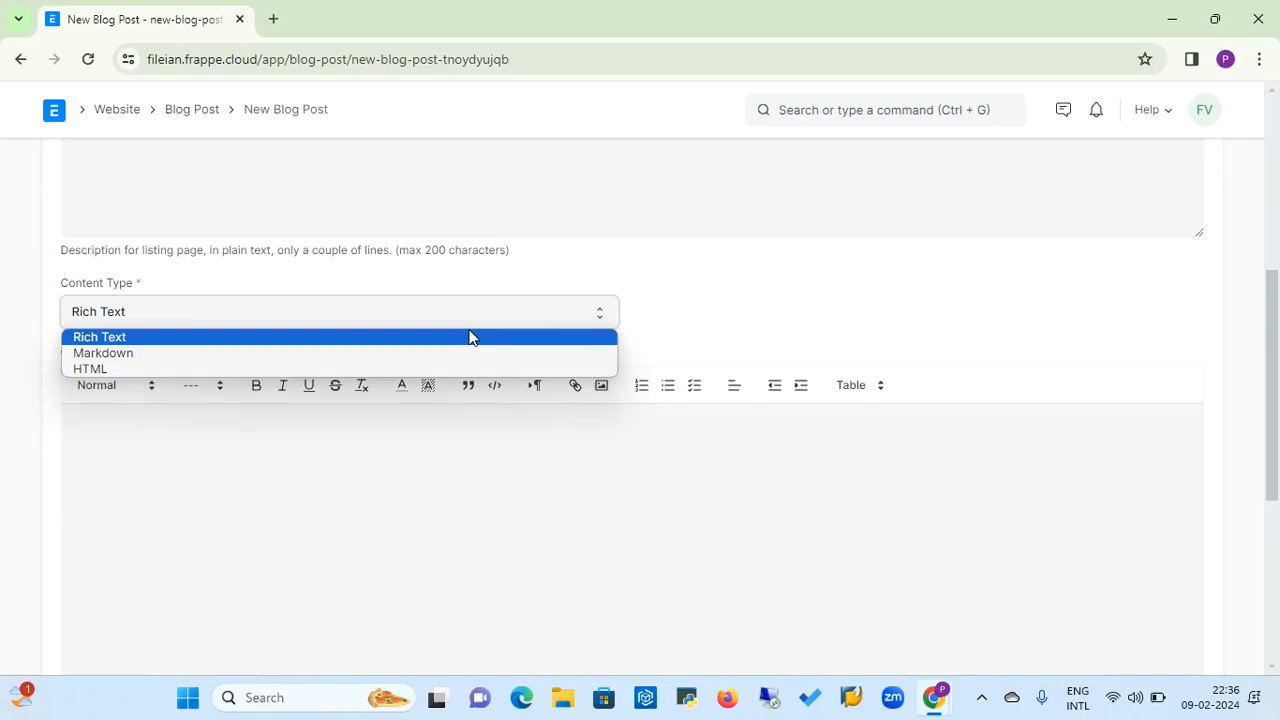
left_click(470, 337)
left_click(256, 527)
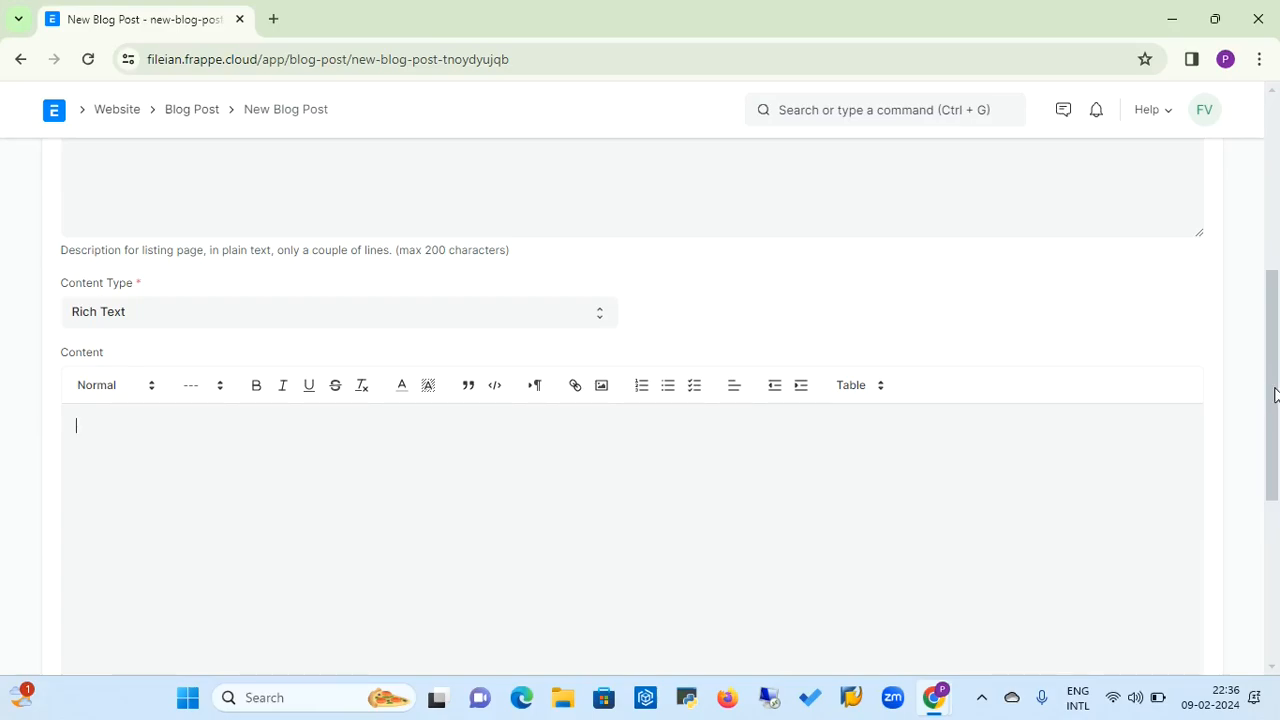
Examine the blog post's Meta Title, Meta Image and Meta Description fields and its Route field
left_click_drag(1274, 394, 1277, 518)
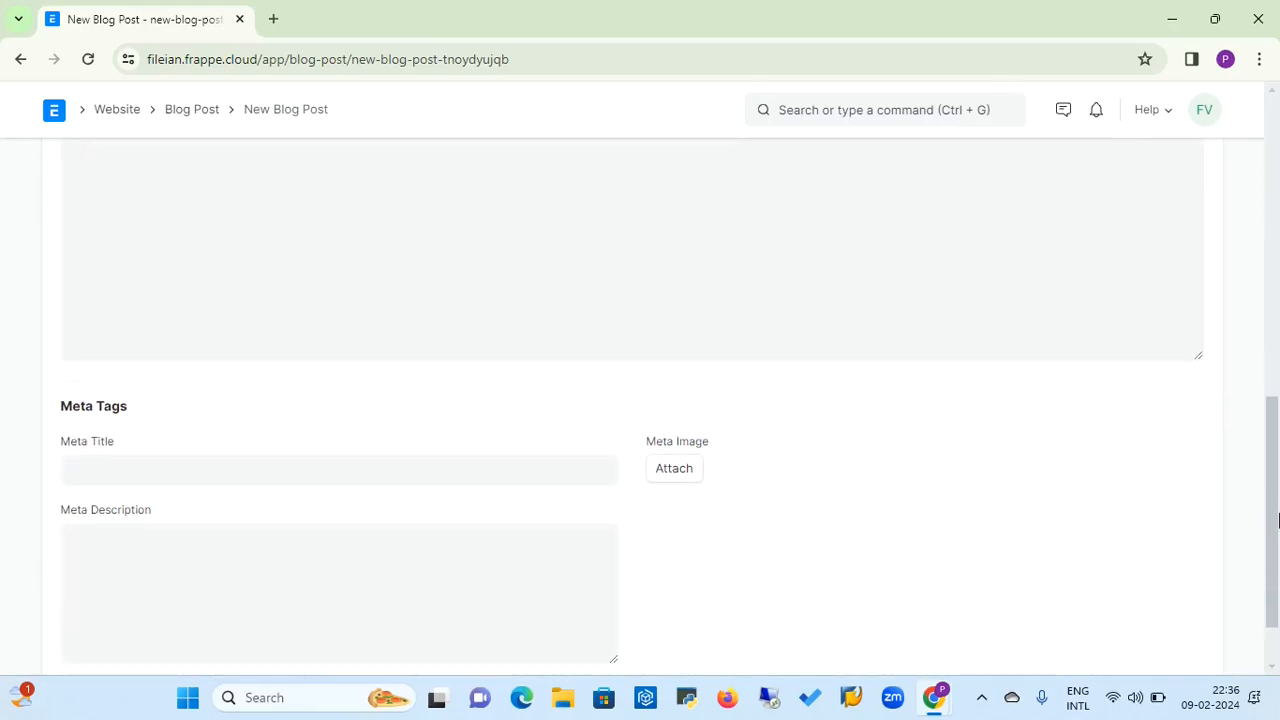
left_click(293, 476)
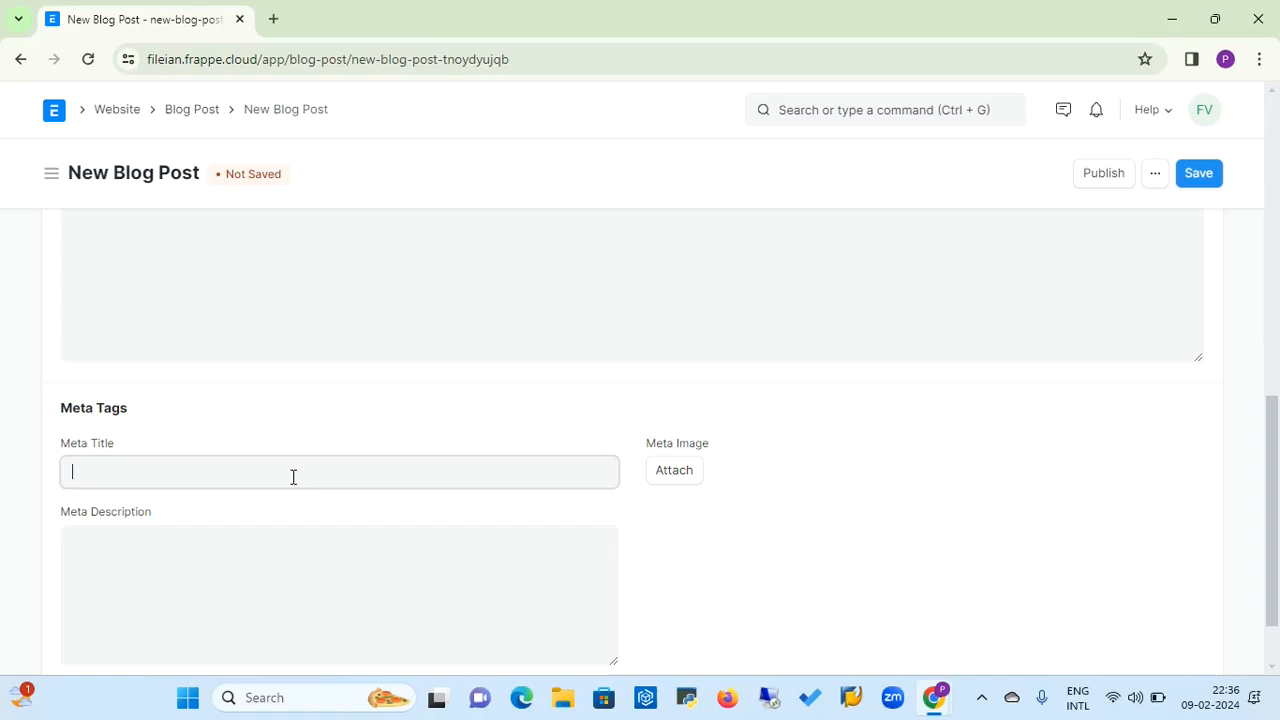
left_click(677, 472)
left_click(346, 600)
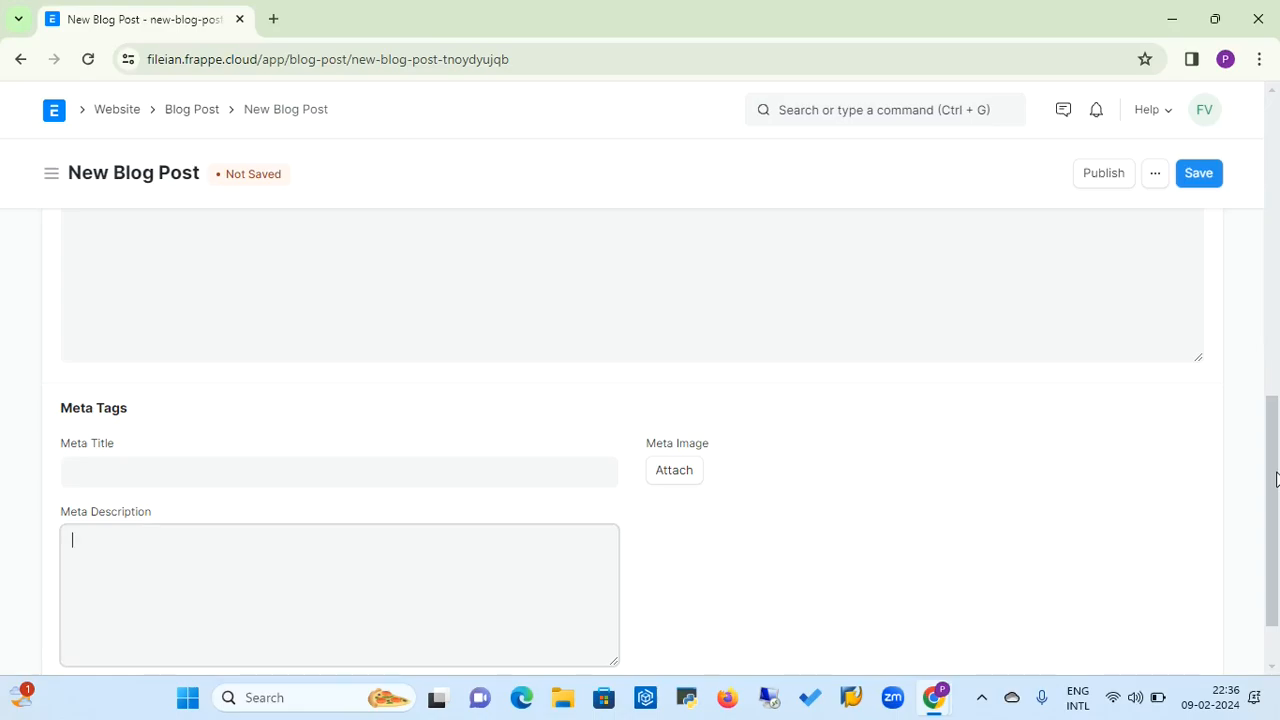
left_click_drag(1276, 480, 1276, 177)
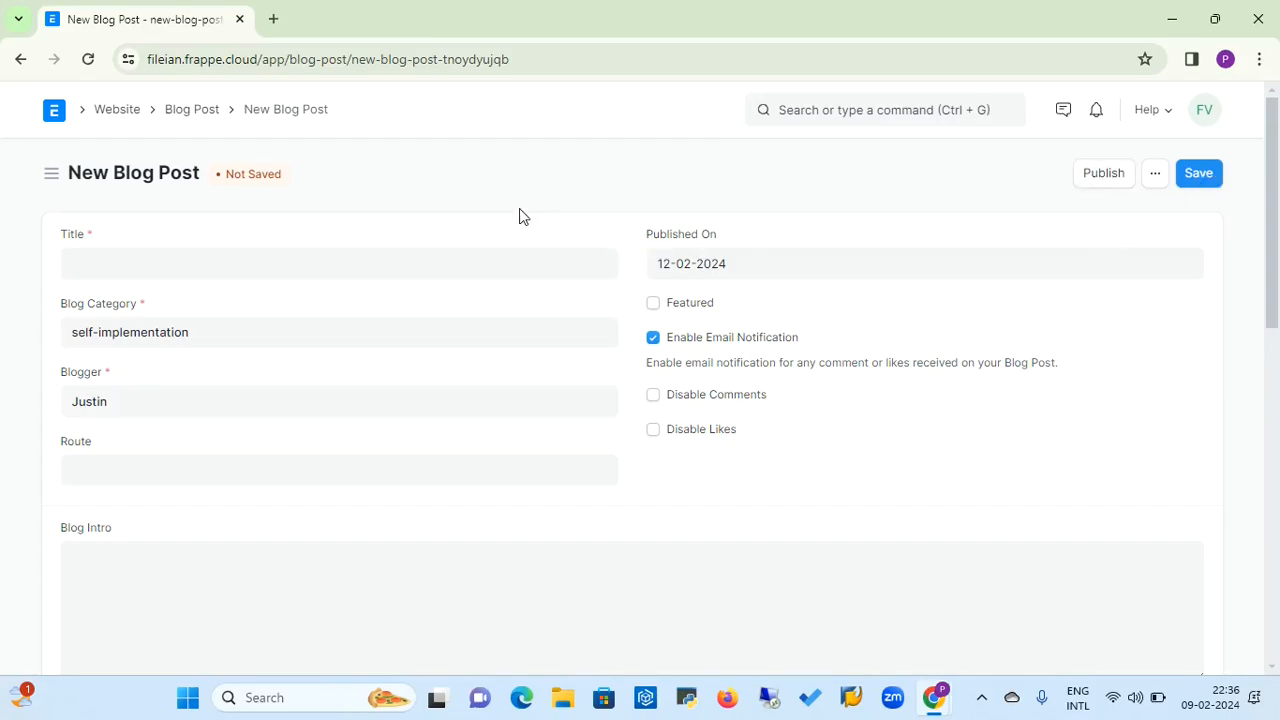
left_click(132, 468)
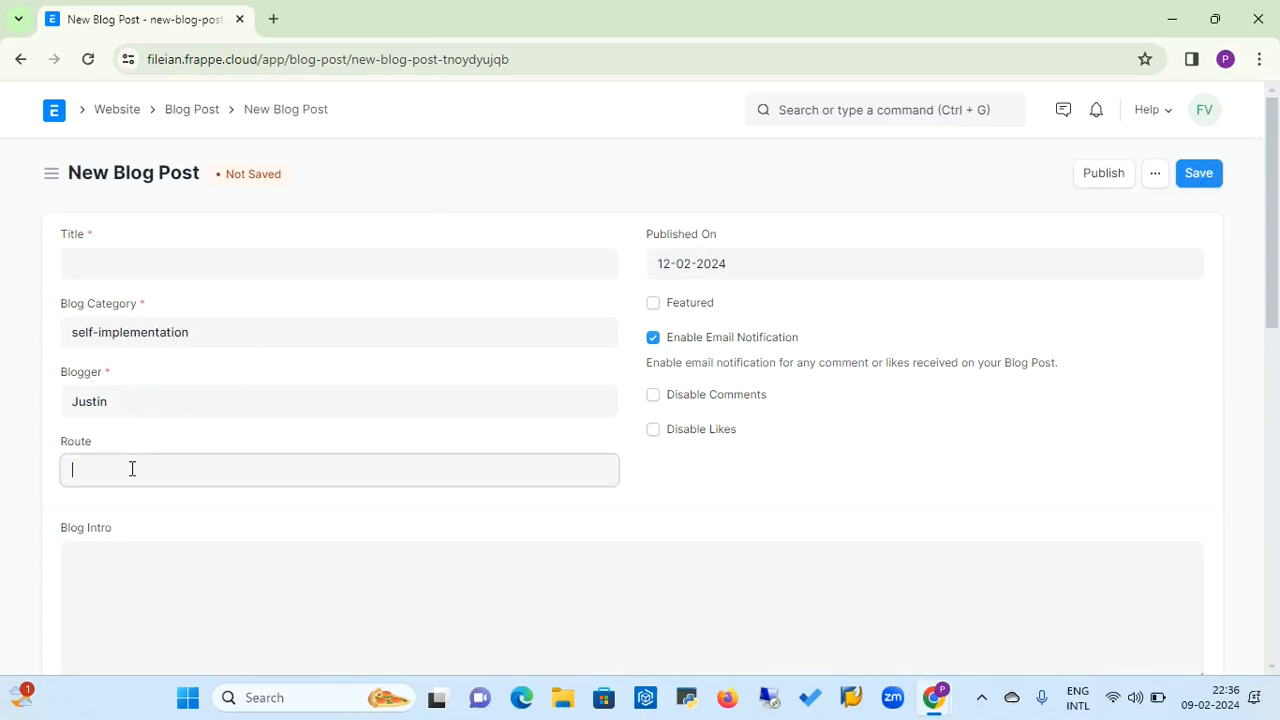
Open the Blogger list from the Website workspace and start a new blogger
left_click(125, 117)
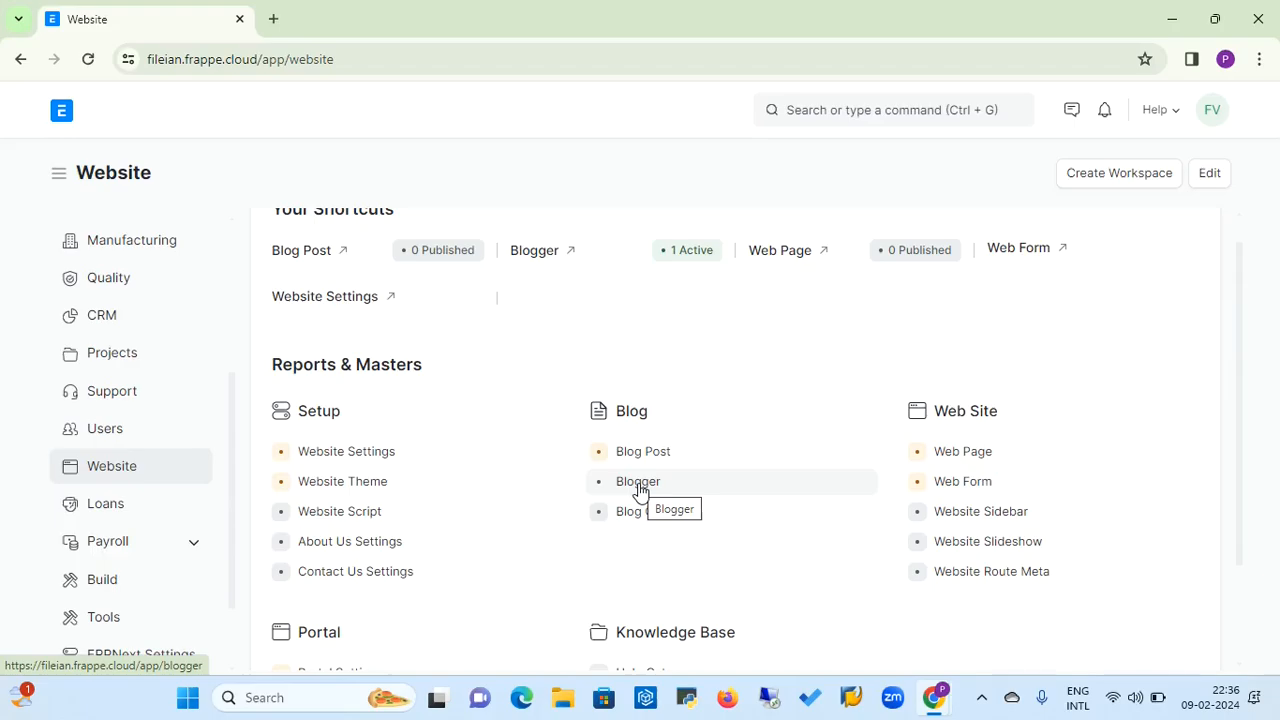
left_click(640, 491)
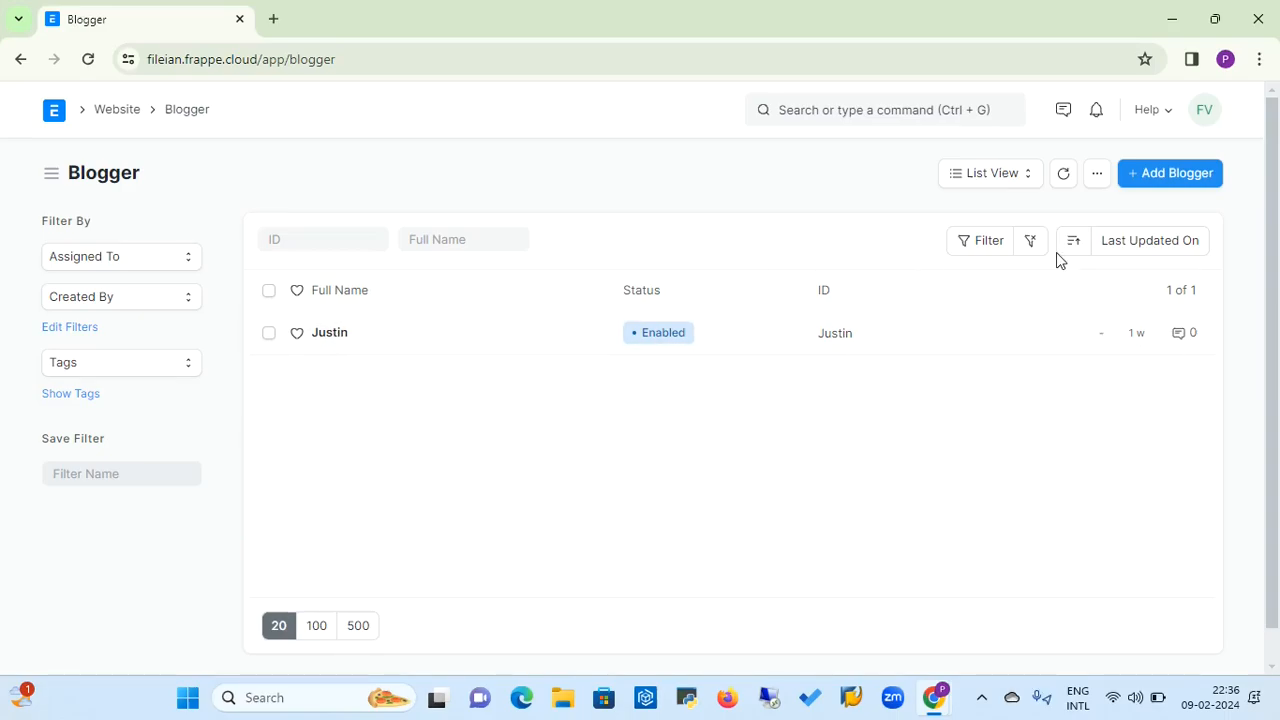
left_click(1194, 172)
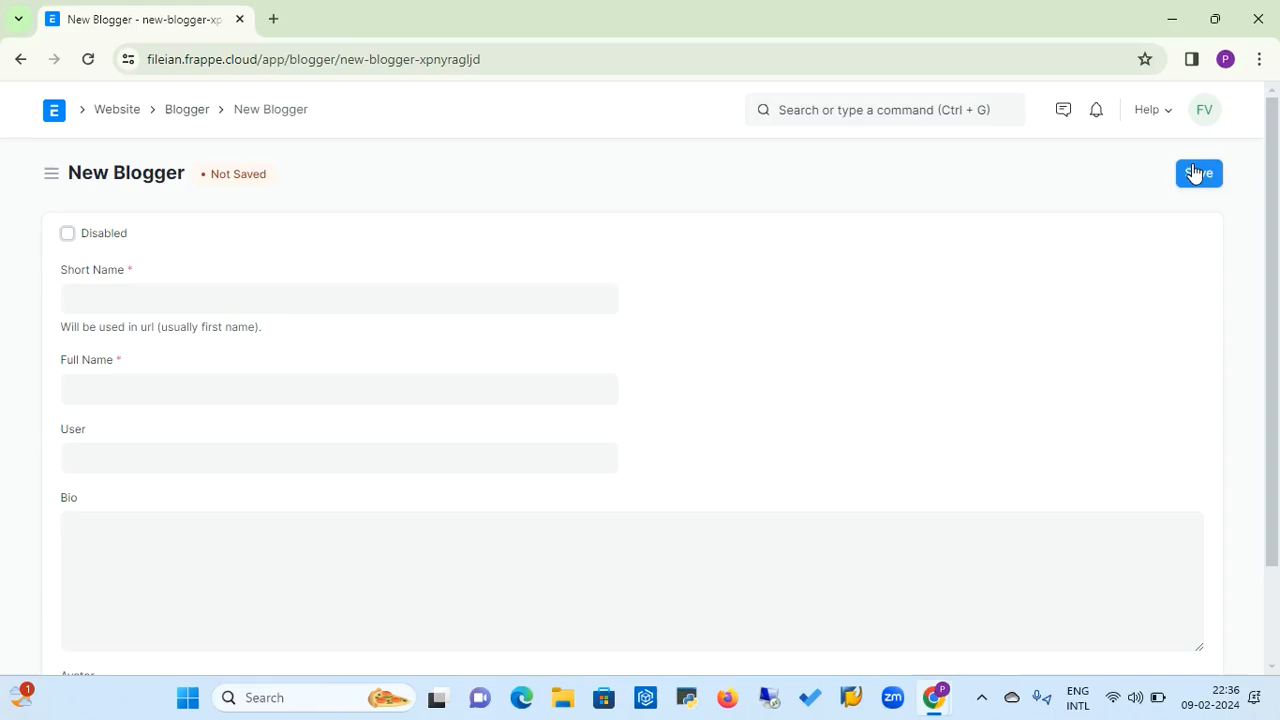
Examine the new blogger's Short Name, Full Name, Bio and Avatar fields, and pick the suggested account as its User
left_click(209, 296)
left_click(151, 387)
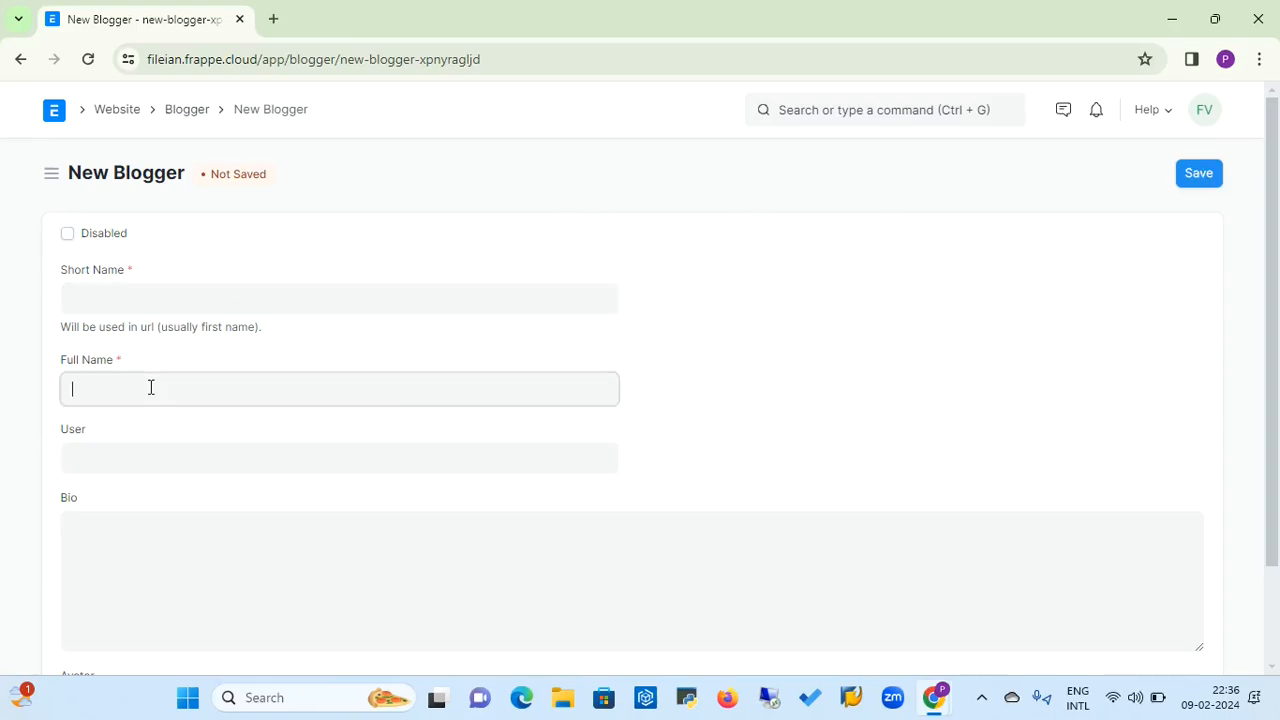
left_click(137, 455)
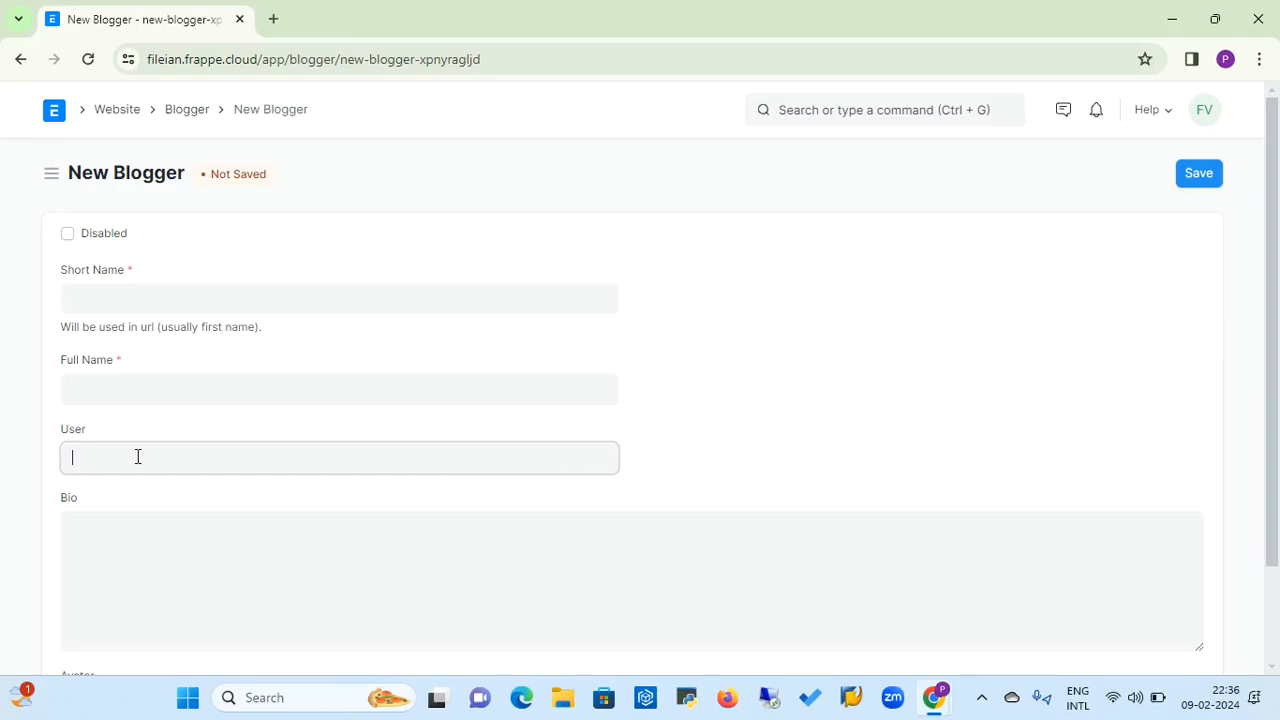
left_click(128, 530)
left_click(157, 586)
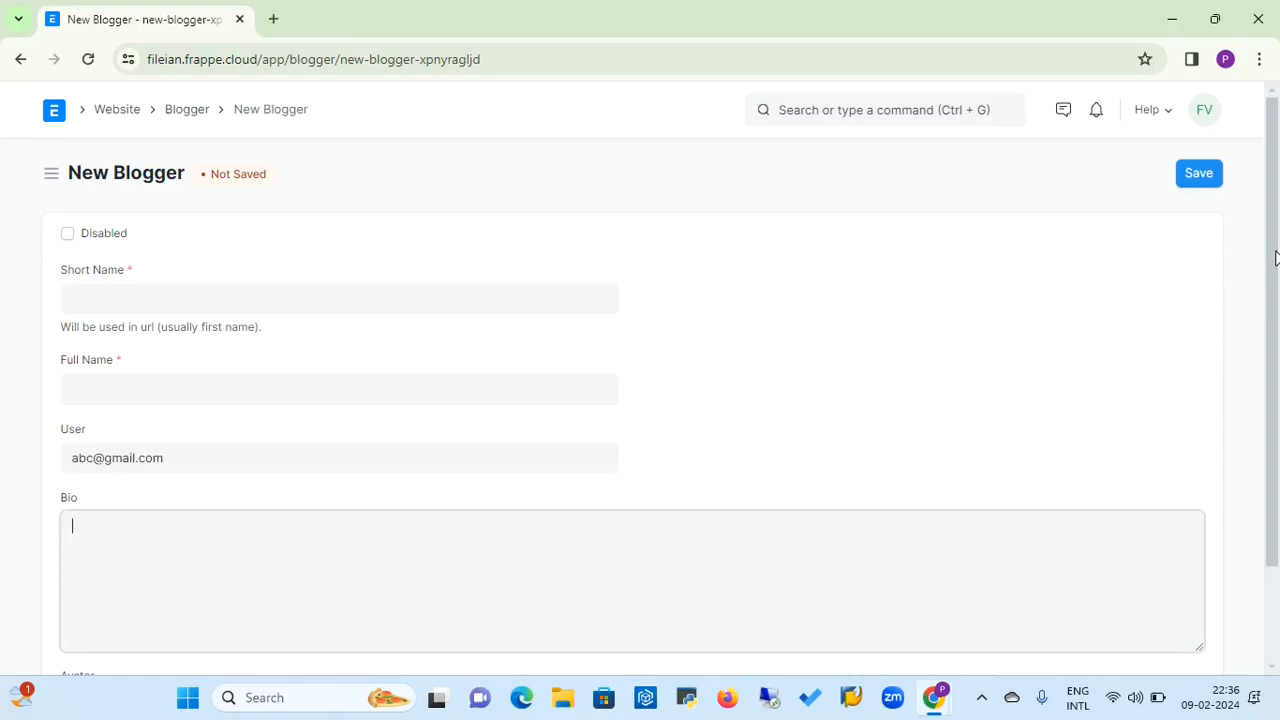
left_click_drag(1275, 258, 1278, 365)
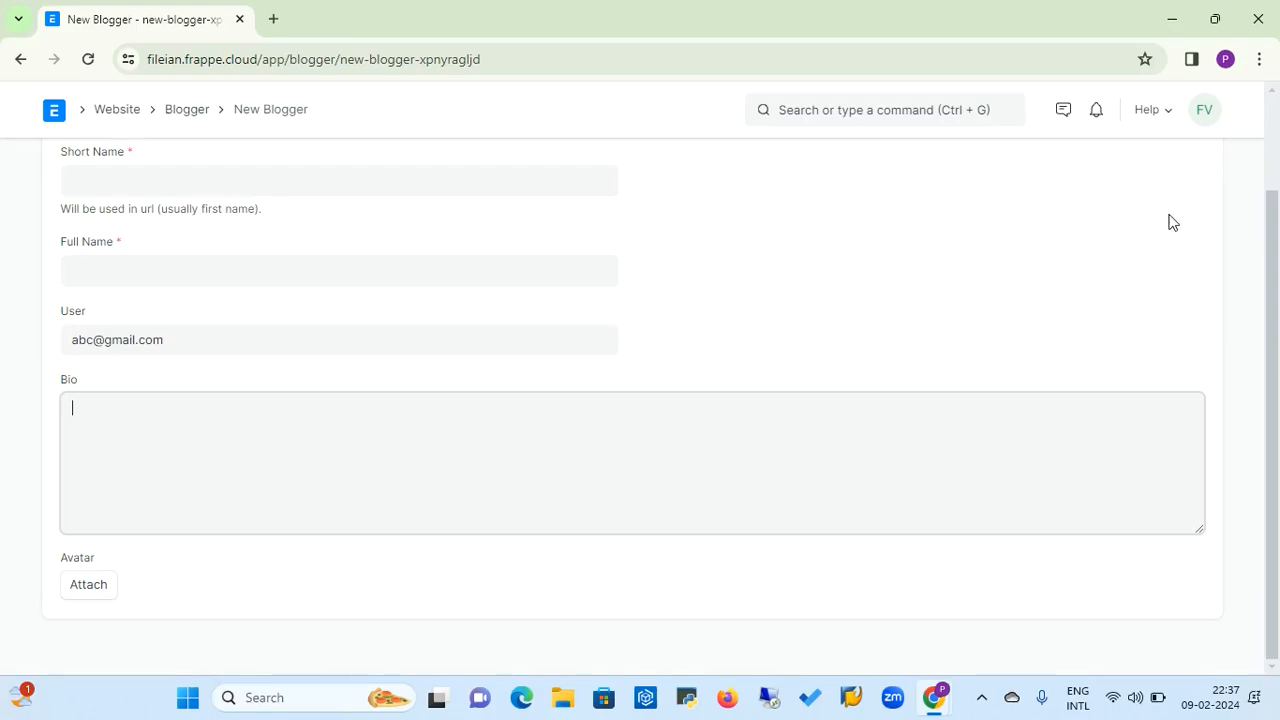
left_click(1277, 146)
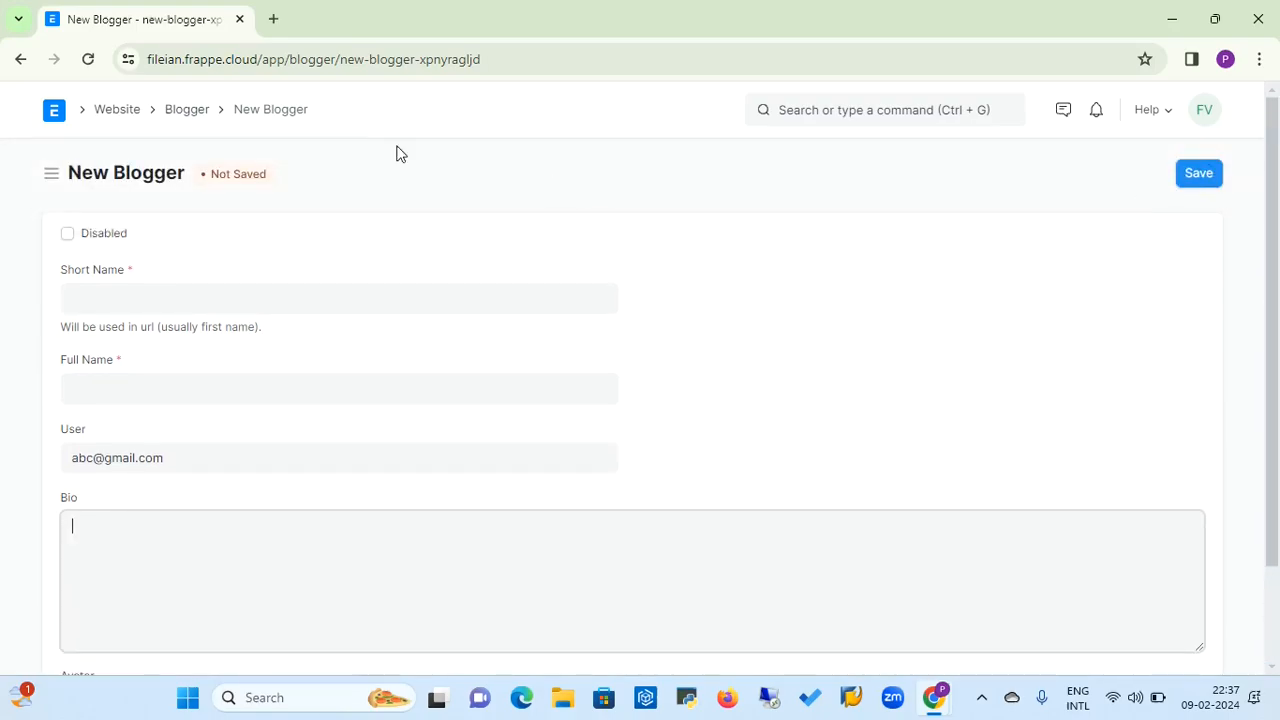
Open the Blog Category list from the Website workspace and bring up the full form for a new blog category
left_click(122, 119)
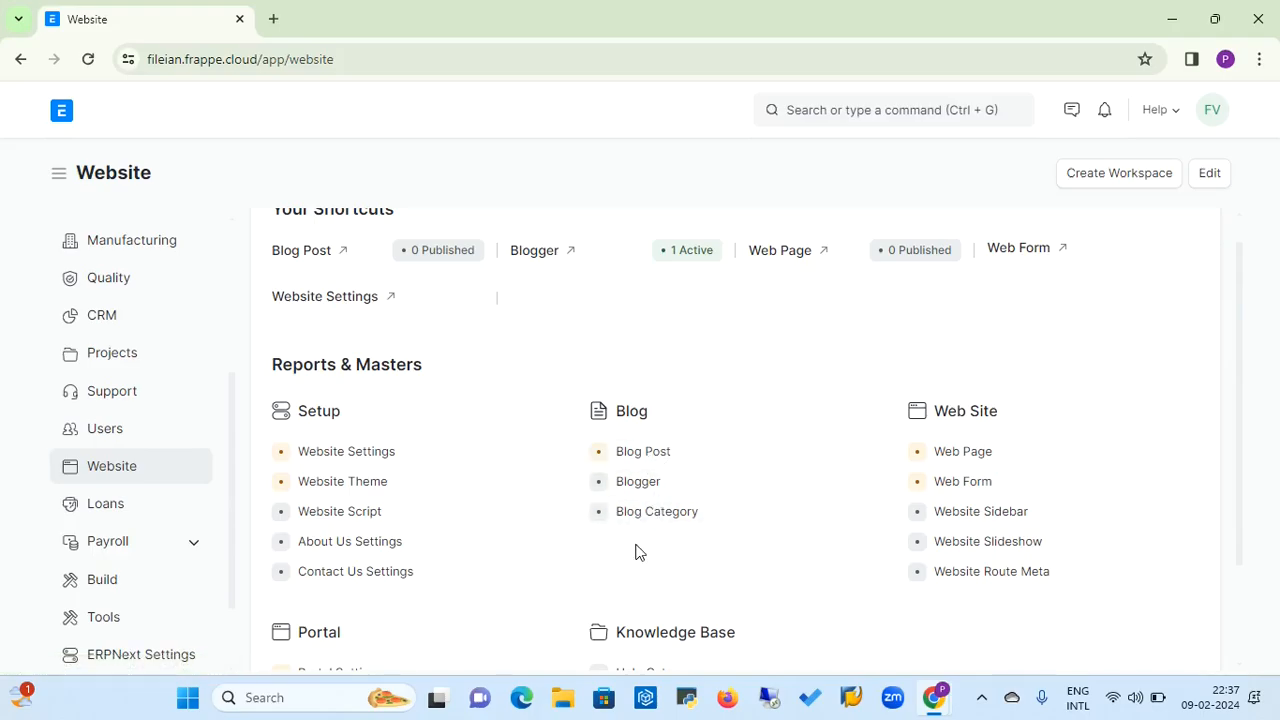
left_click(666, 521)
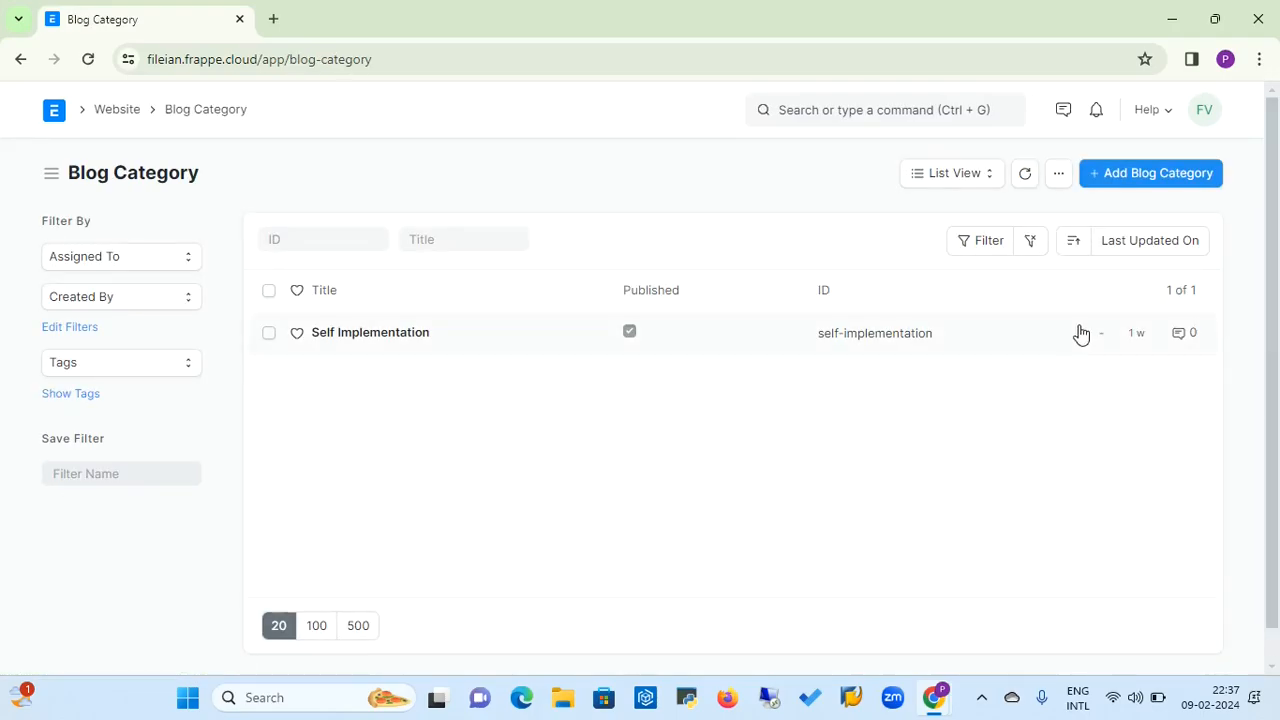
left_click(1186, 172)
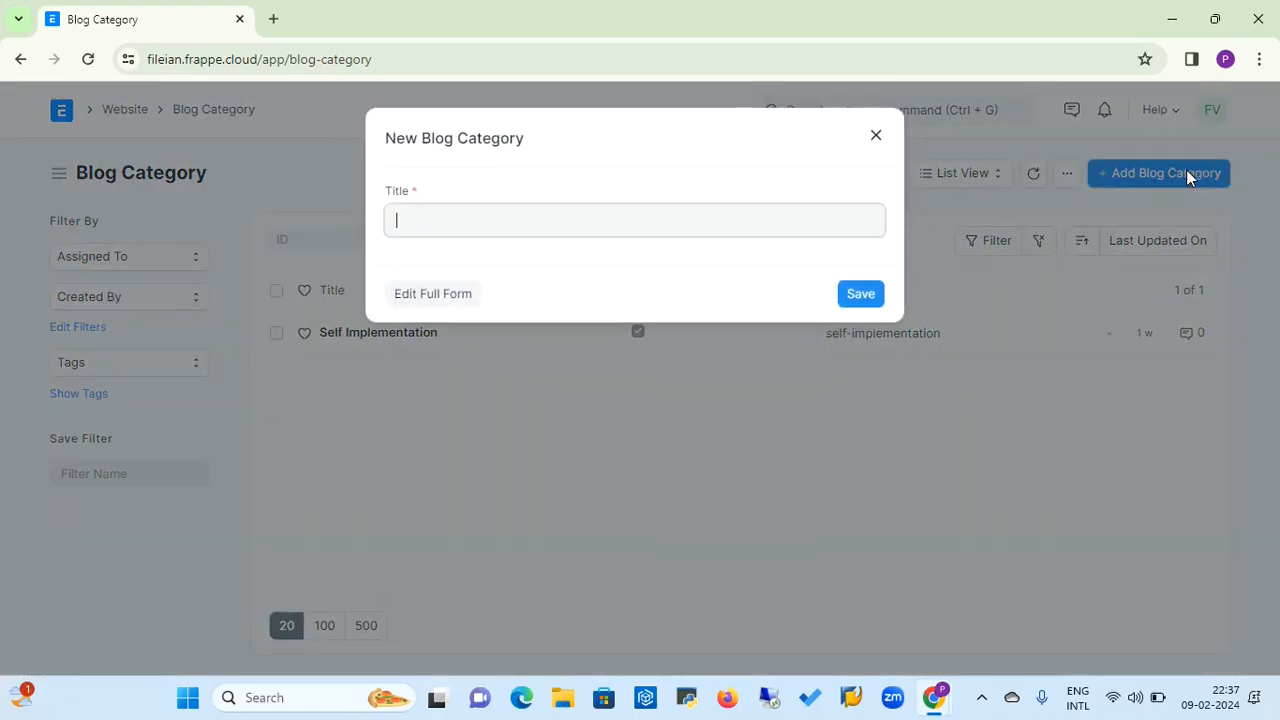
left_click(442, 294)
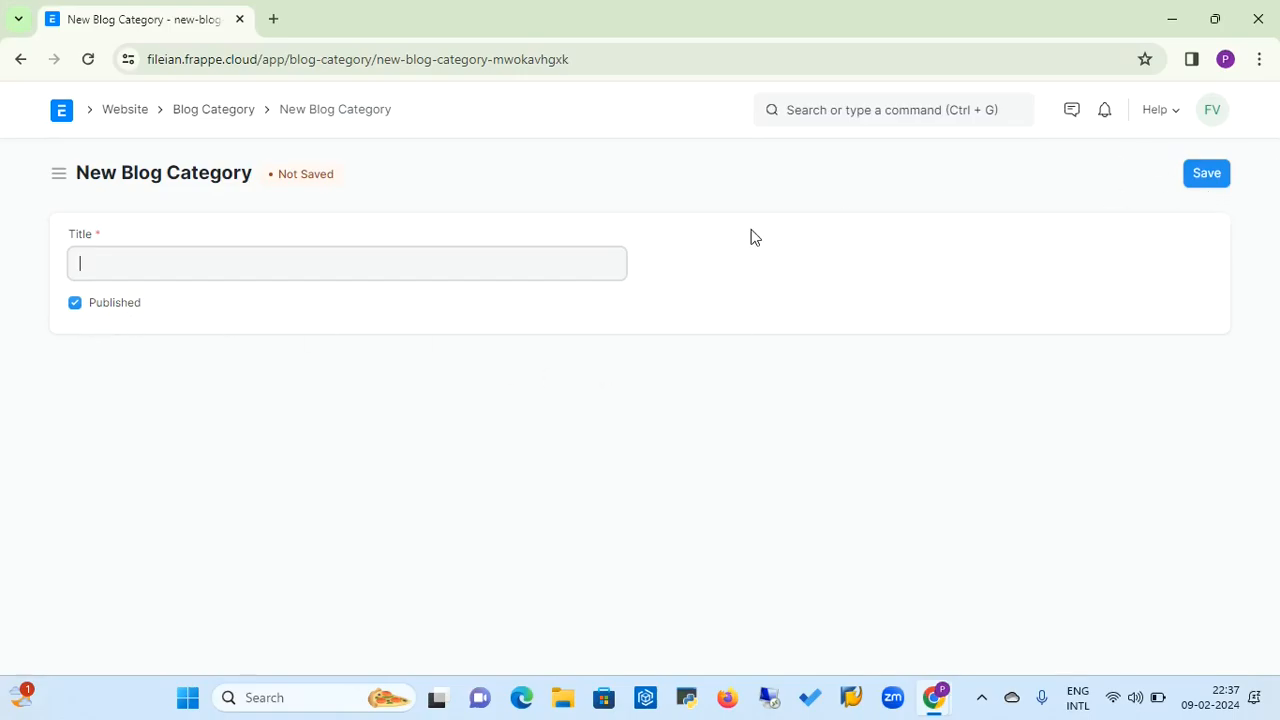
Open the Web Page list from the Website workspace and start a new web page
left_click(138, 117)
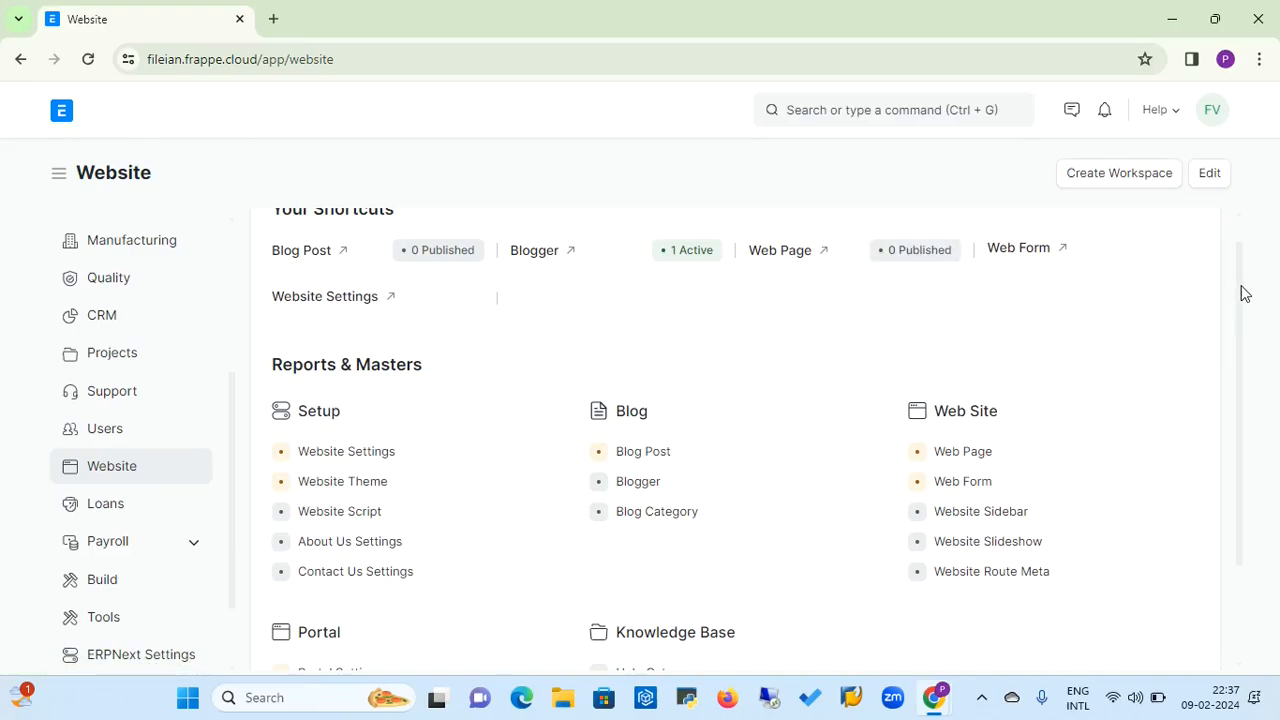
left_click_drag(1245, 293, 1243, 343)
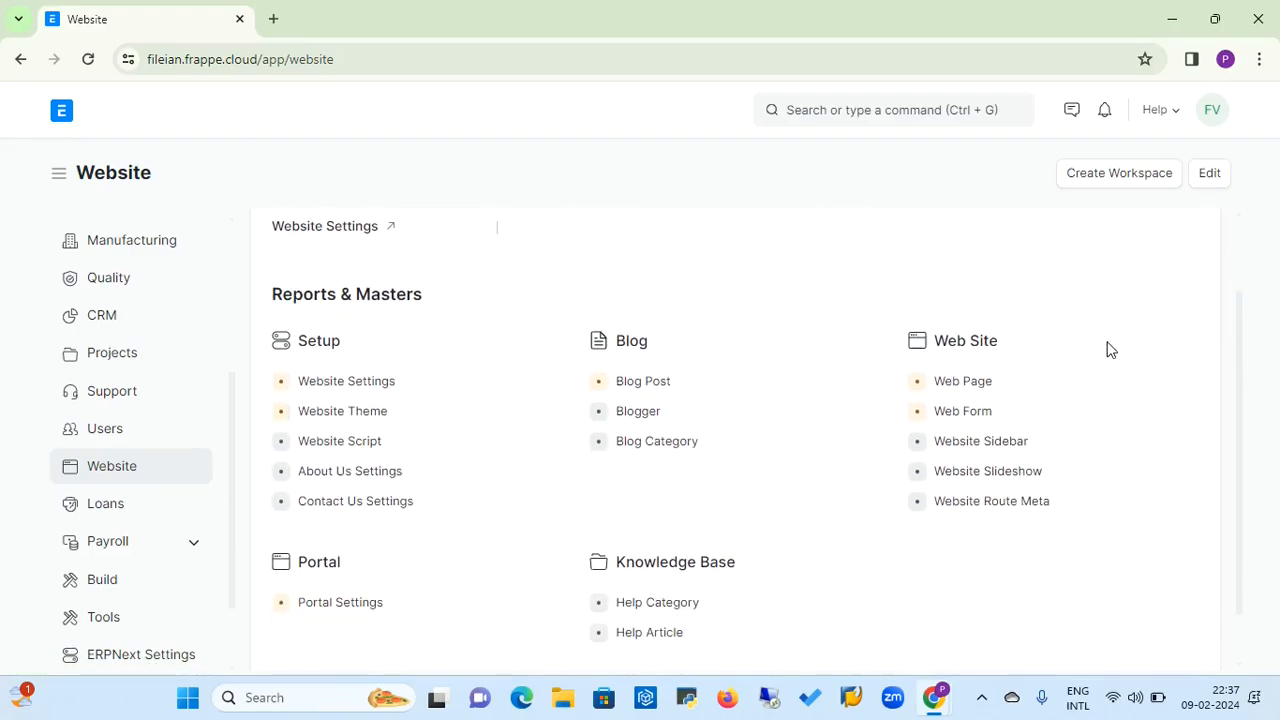
left_click(974, 383)
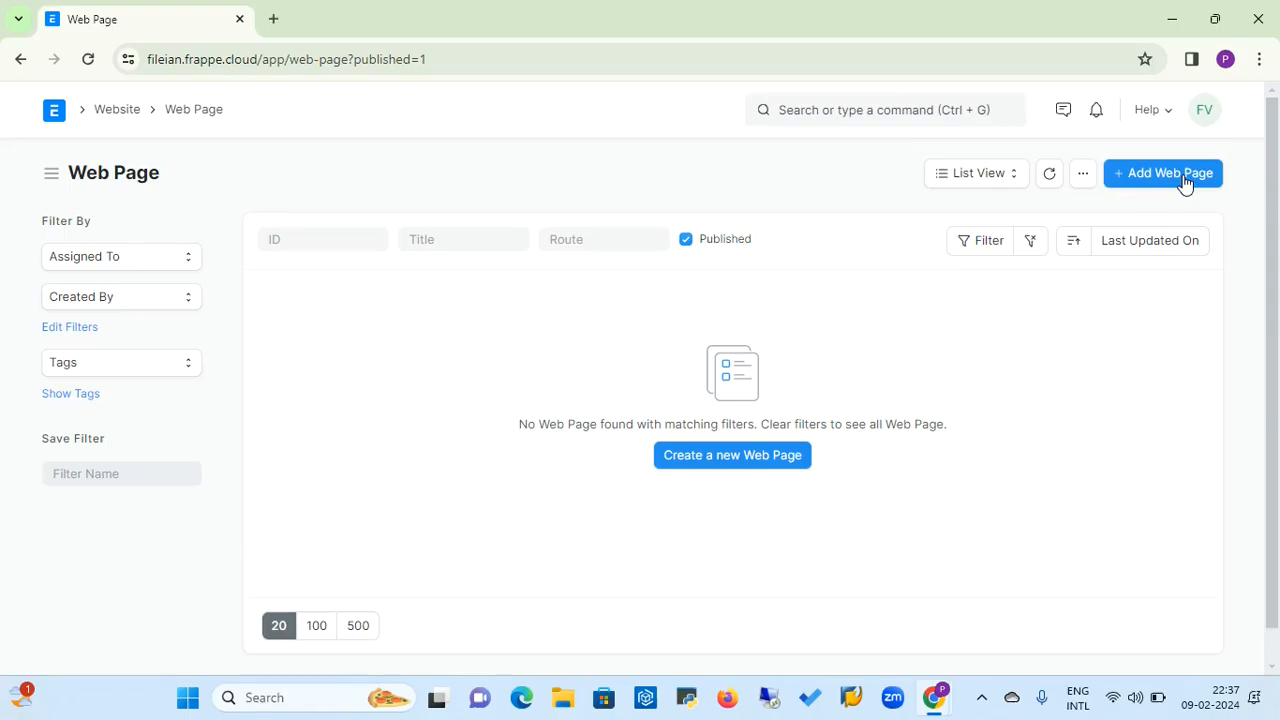
left_click(1184, 183)
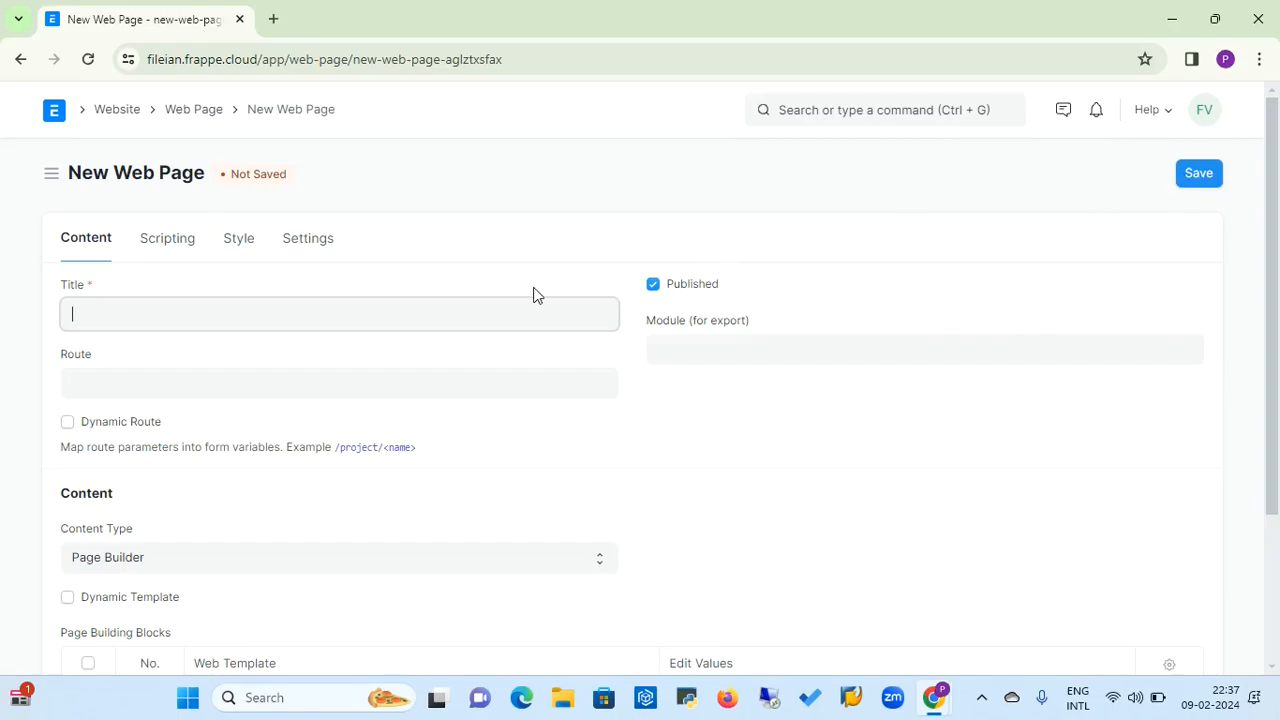
Set both the Title and the Route of the new web page to Product
type("Productg")
left_click(273, 376)
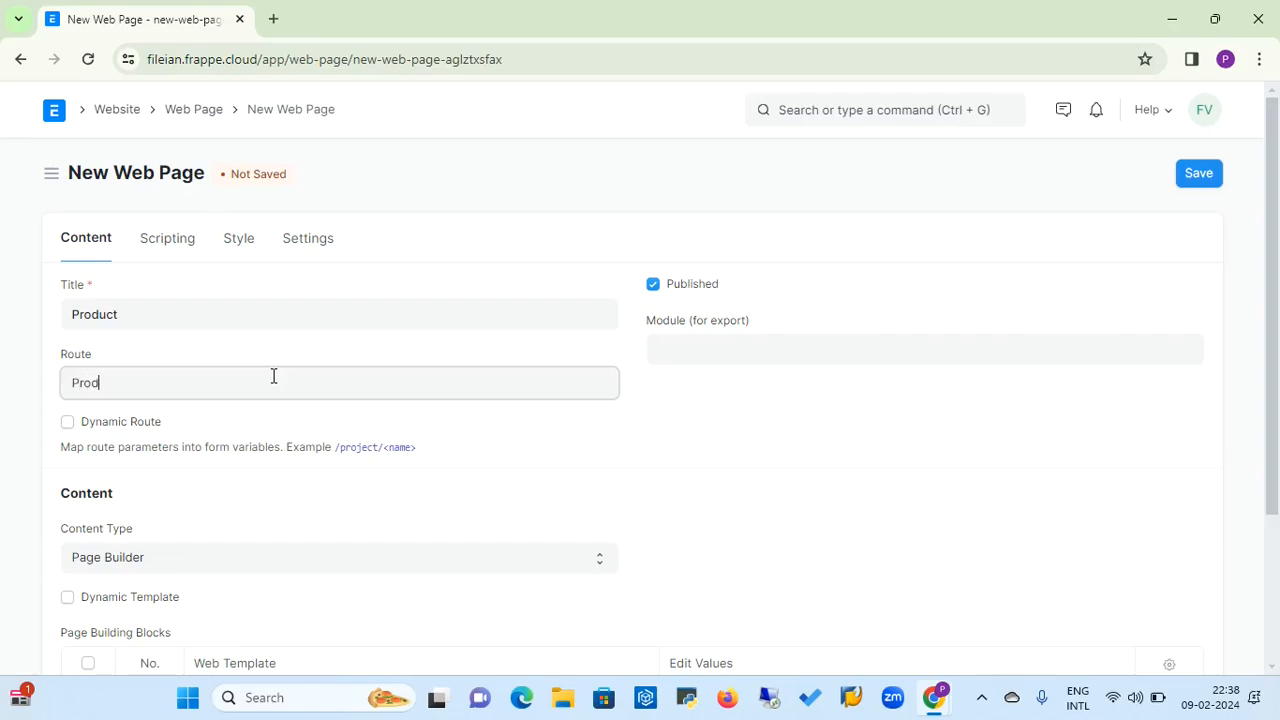
type("Produt")
key("BackSpace")
Try CRM as the web page's Module (for export) and clear the field again
left_click(691, 342)
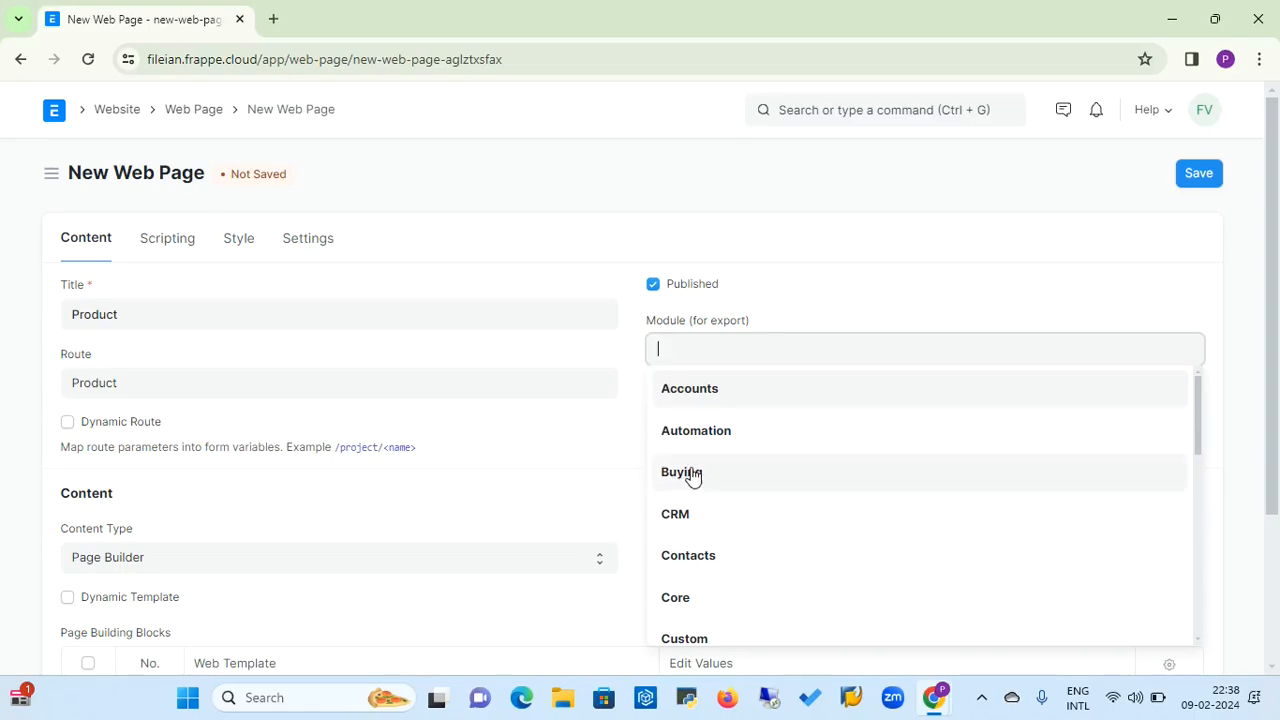
left_click(675, 514)
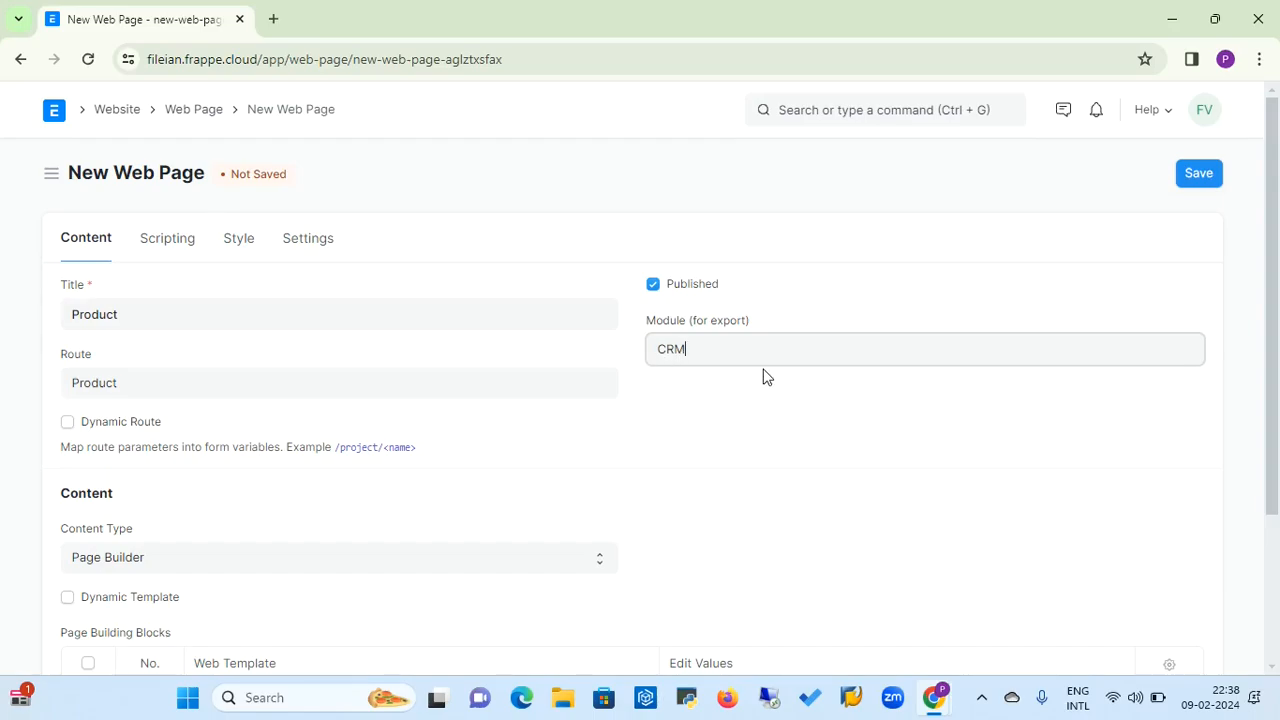
key("BackSpace")
key("BackSpace")
key("BackSpace")
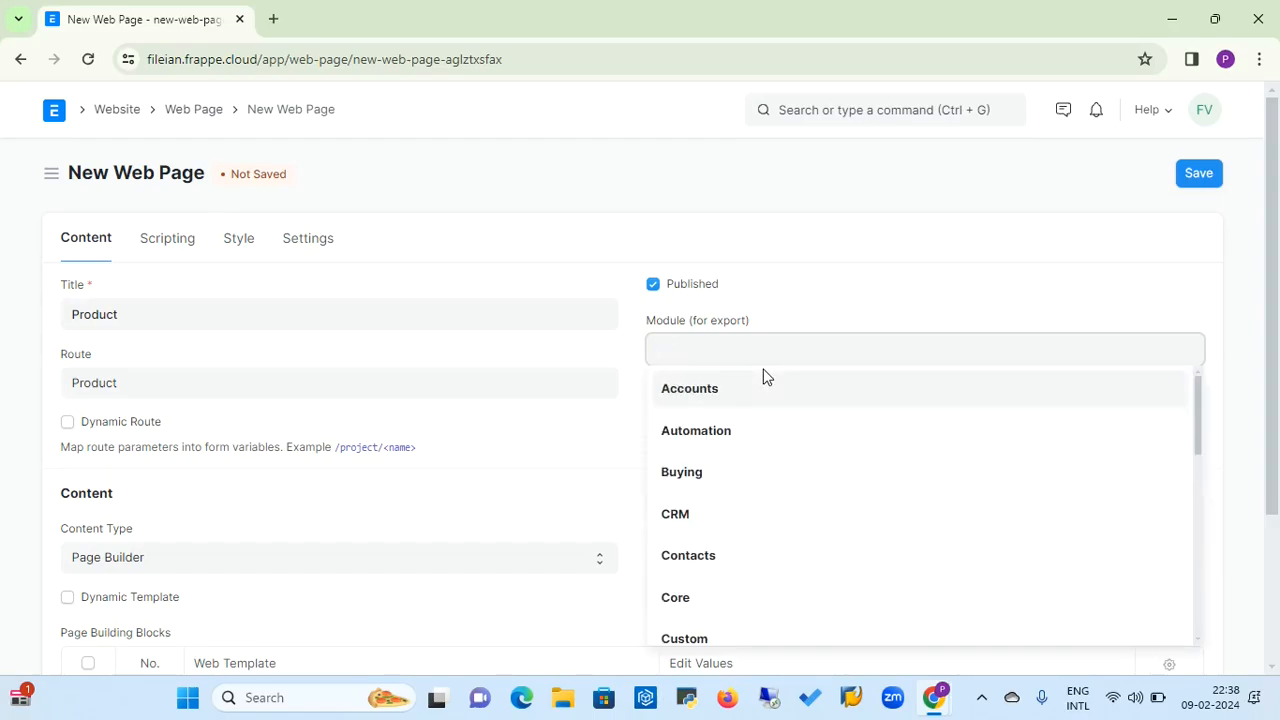
left_click(588, 362)
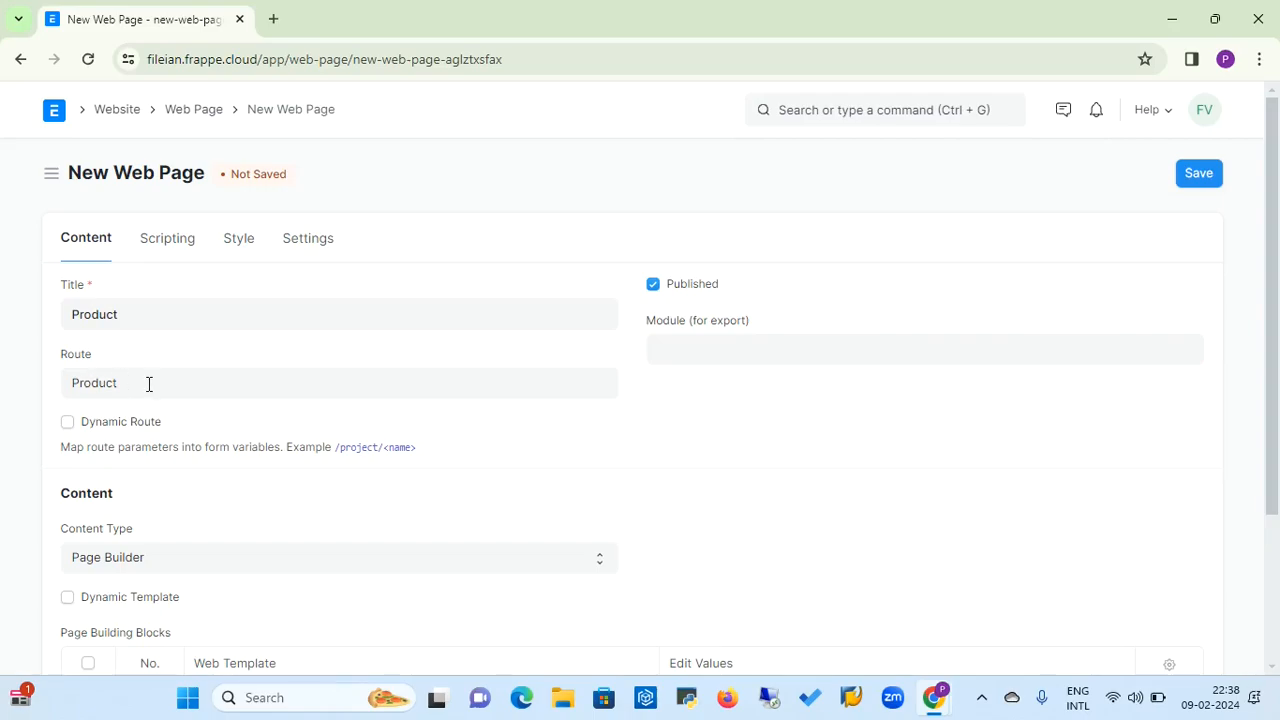
Review the web page's Content Type options and choose Page Builder
left_click_drag(1273, 317, 1277, 401)
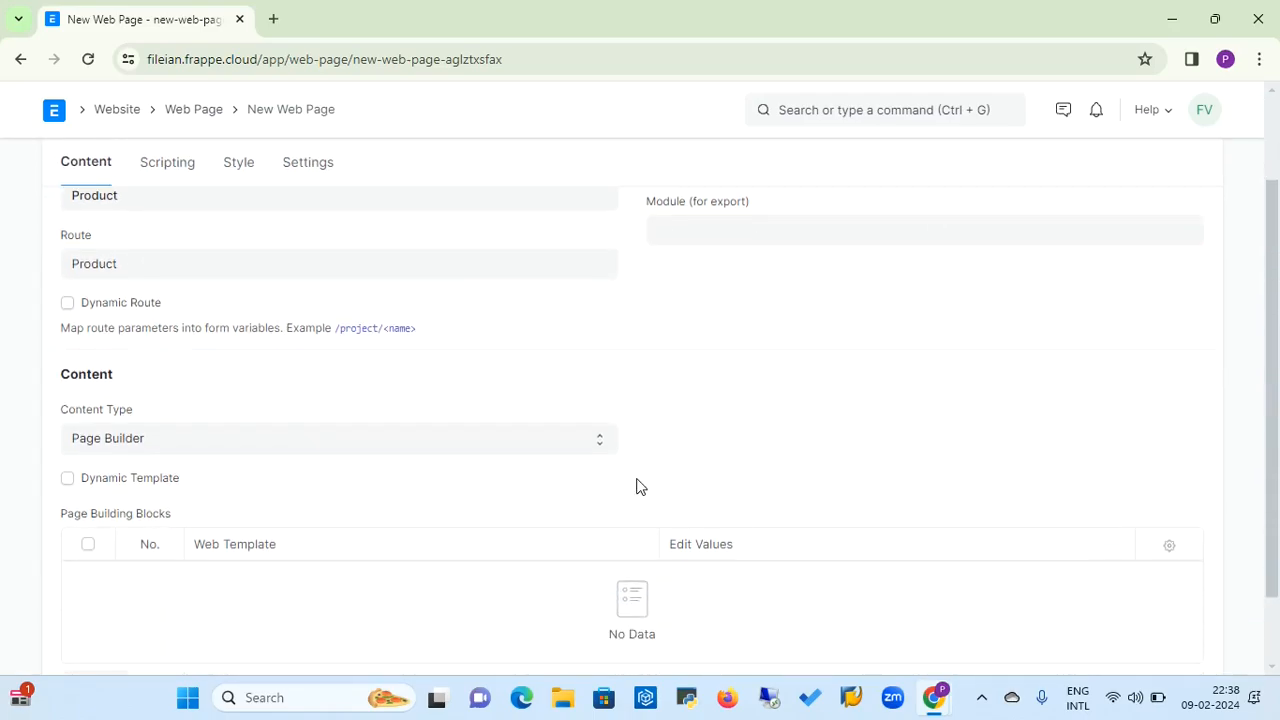
left_click(600, 444)
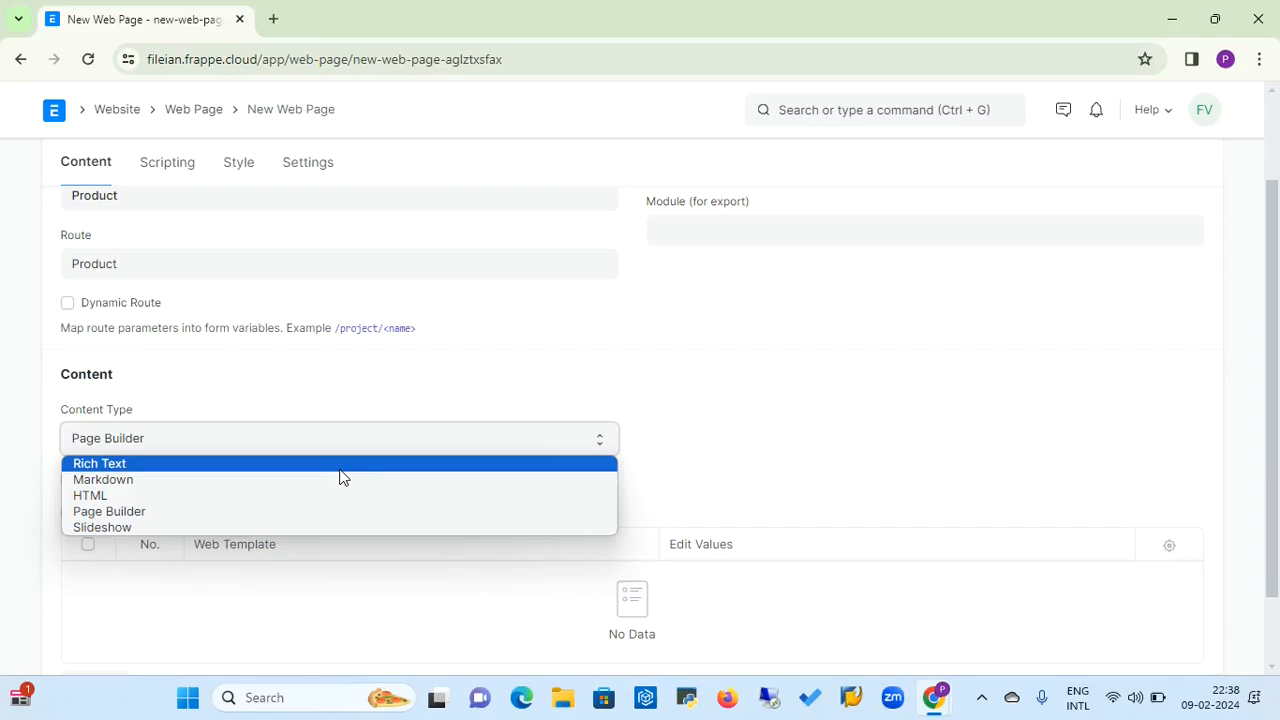
left_click(309, 517)
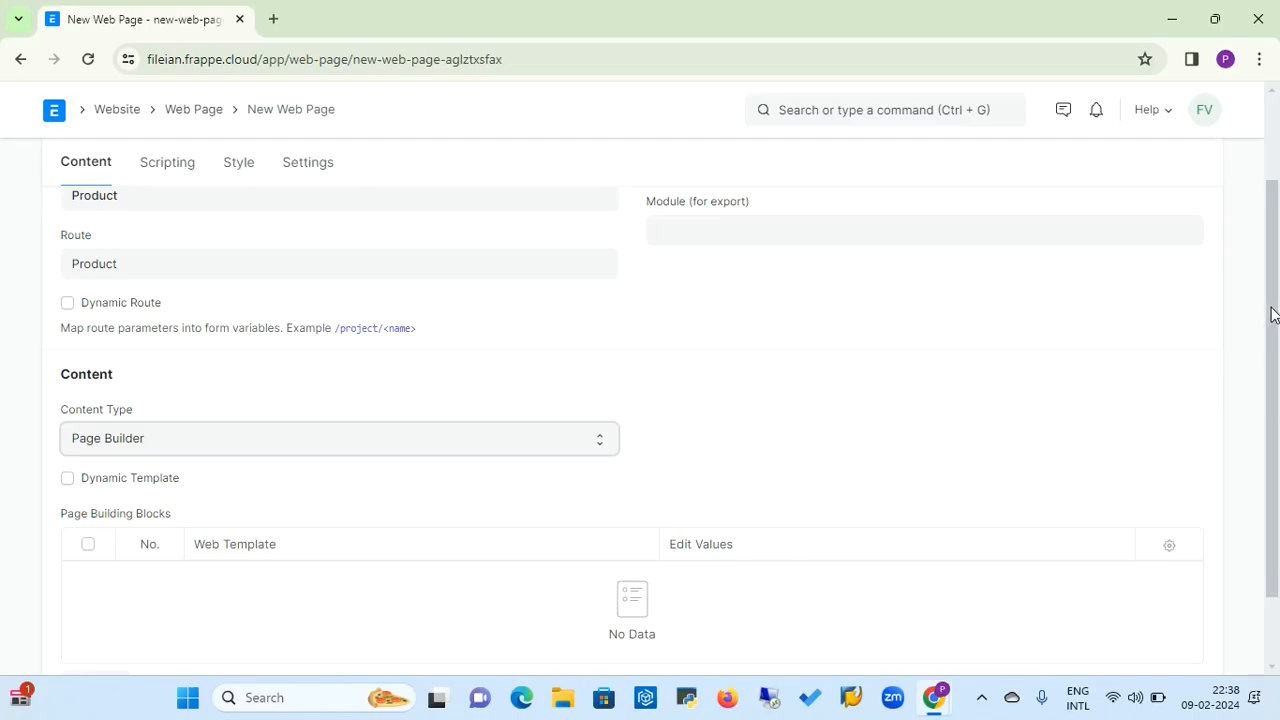
Add a row to the Page Building Blocks, try Cover Image as its web template and clear it again
left_click_drag(1271, 314, 1274, 362)
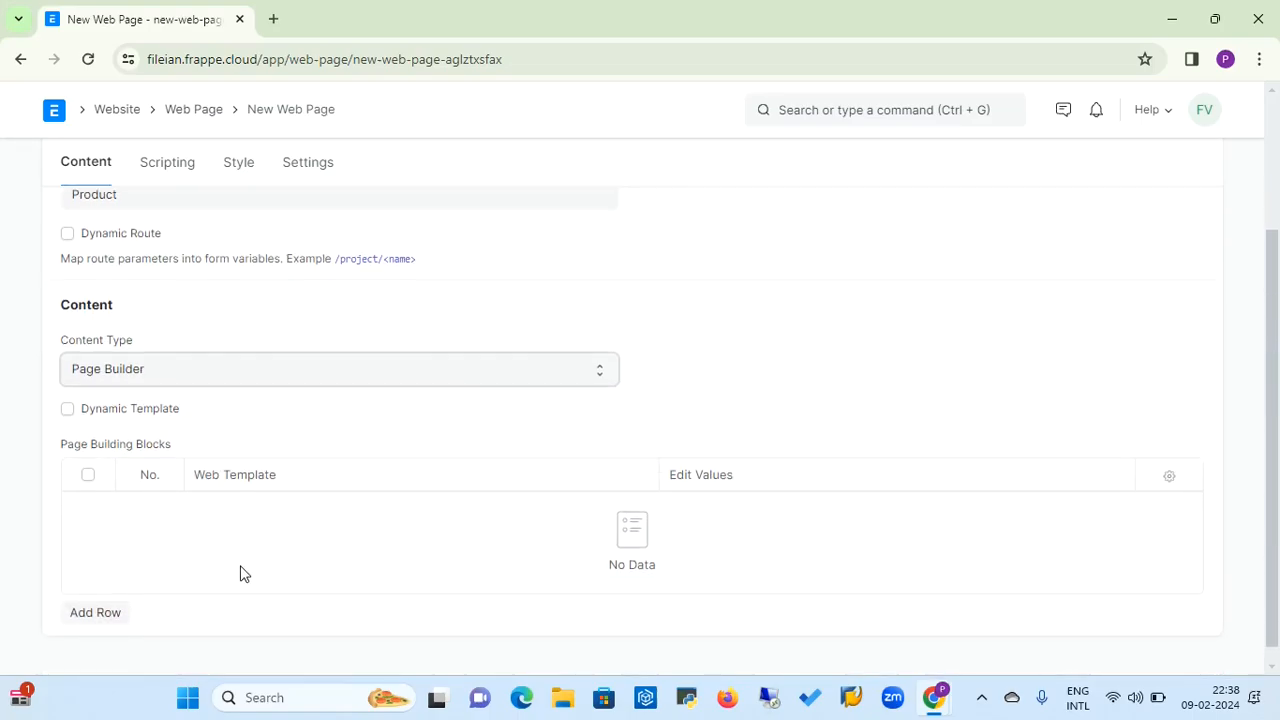
left_click(114, 618)
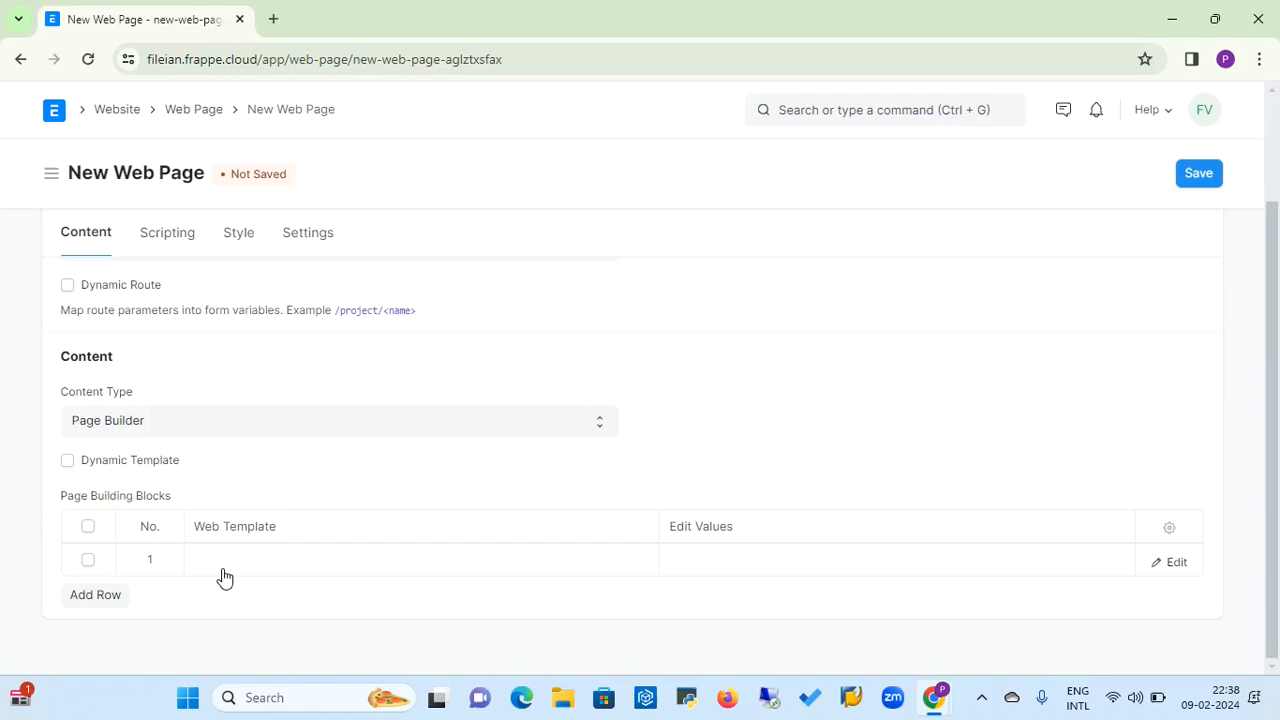
left_click(224, 566)
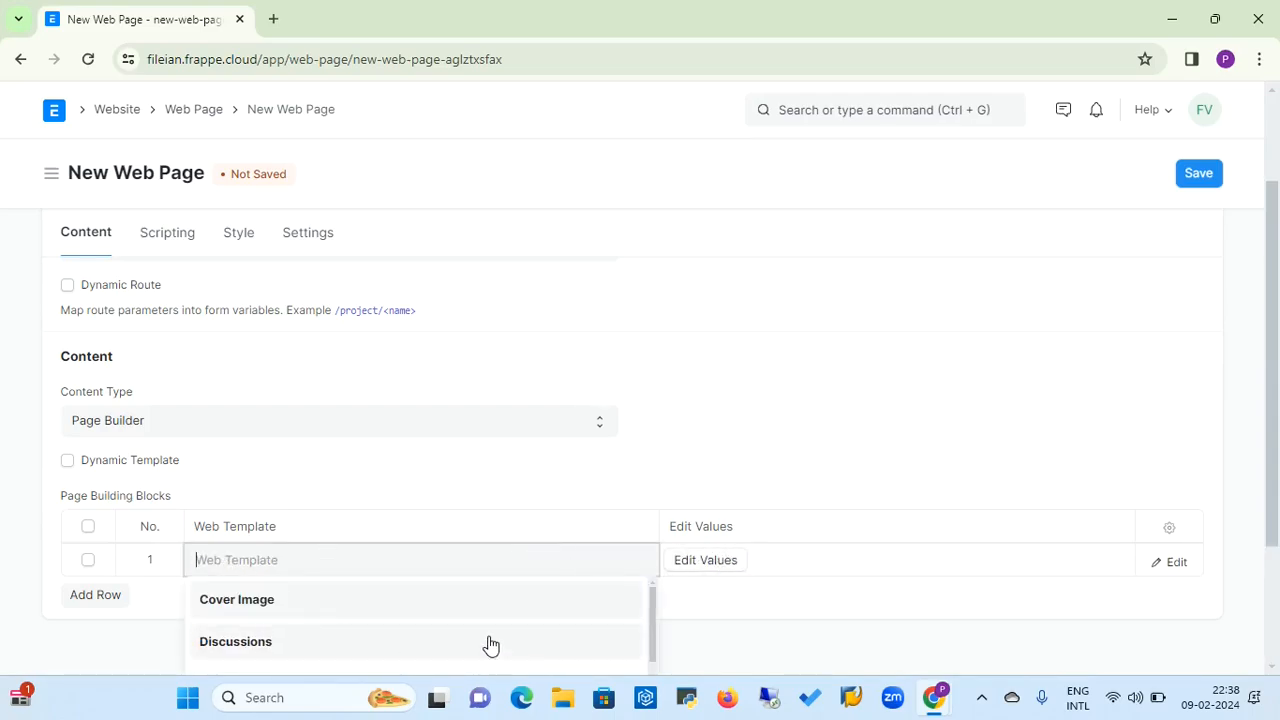
left_click(357, 605)
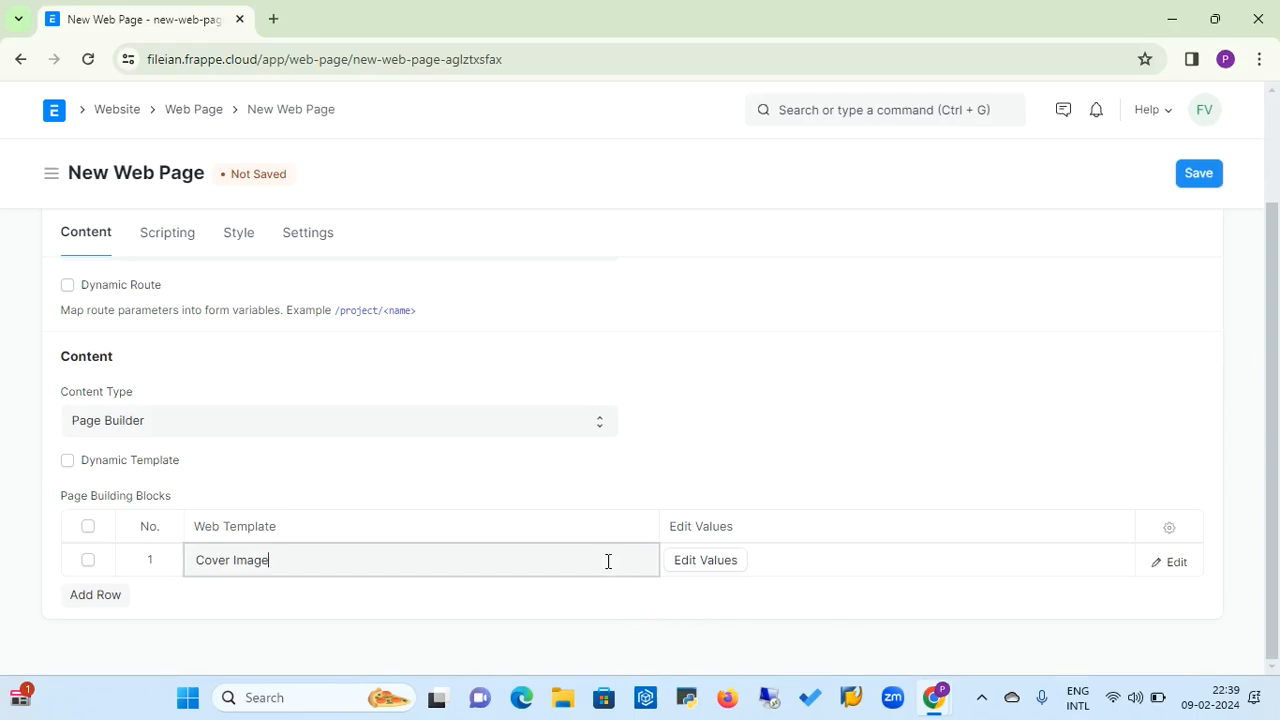
key("BackSpace")
key("BackSpace")
key("BackSpace")
key("BackSpace")
key("BackSpace")
key("BackSpace")
key("BackSpace")
key("BackSpace")
key("BackSpace")
key("BackSpace")
key("BackSpace")
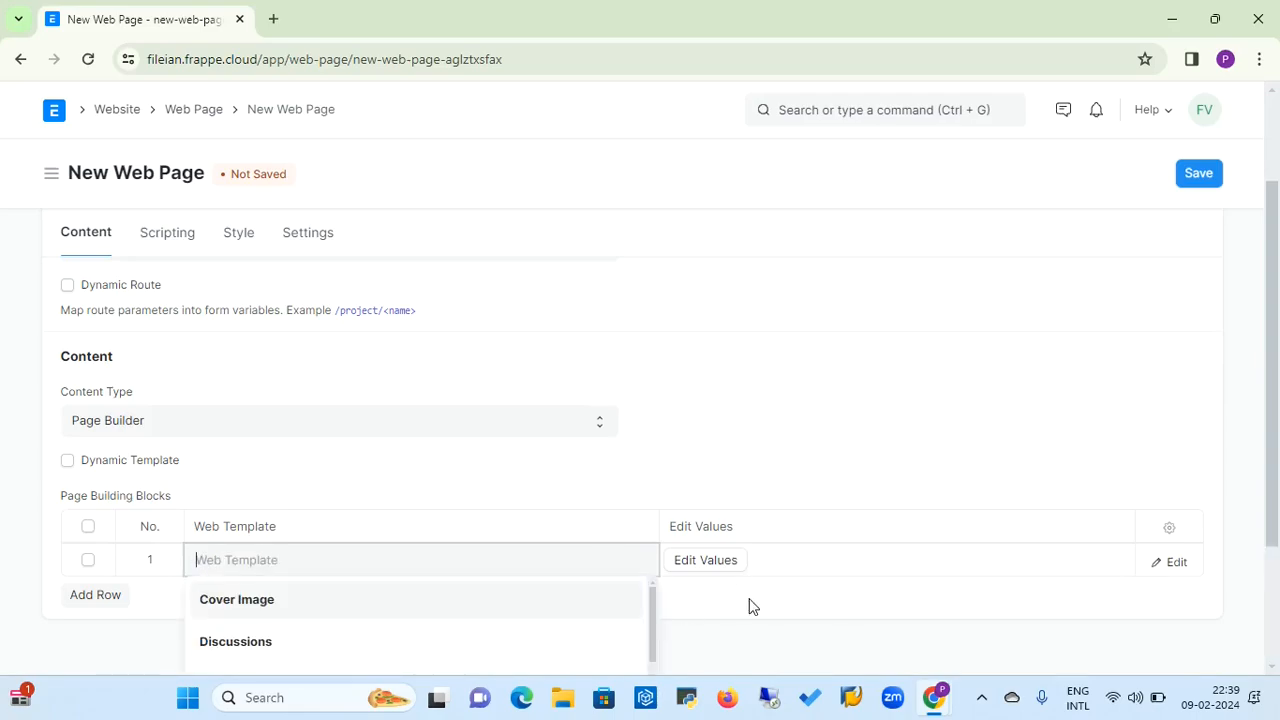
Look through the available web templates and choose Product Category Cards for the first page building block
left_click_drag(652, 612, 654, 634)
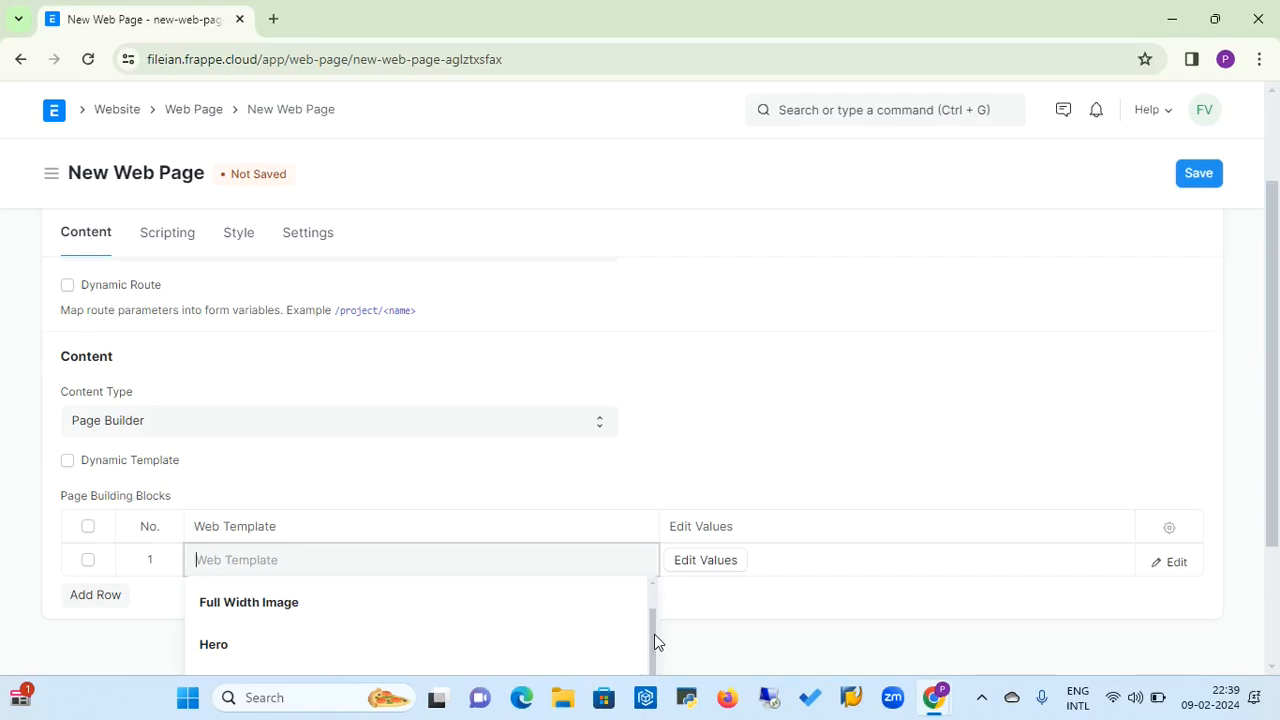
left_click_drag(656, 641, 652, 707)
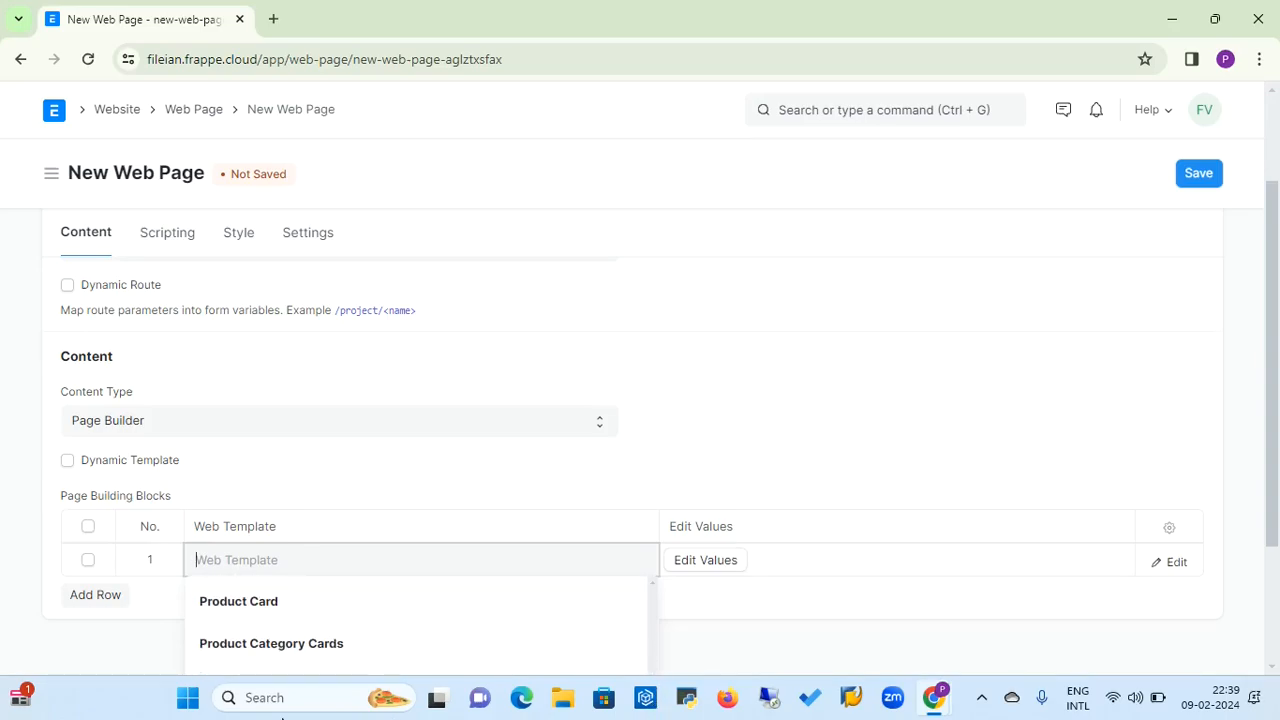
left_click(267, 652)
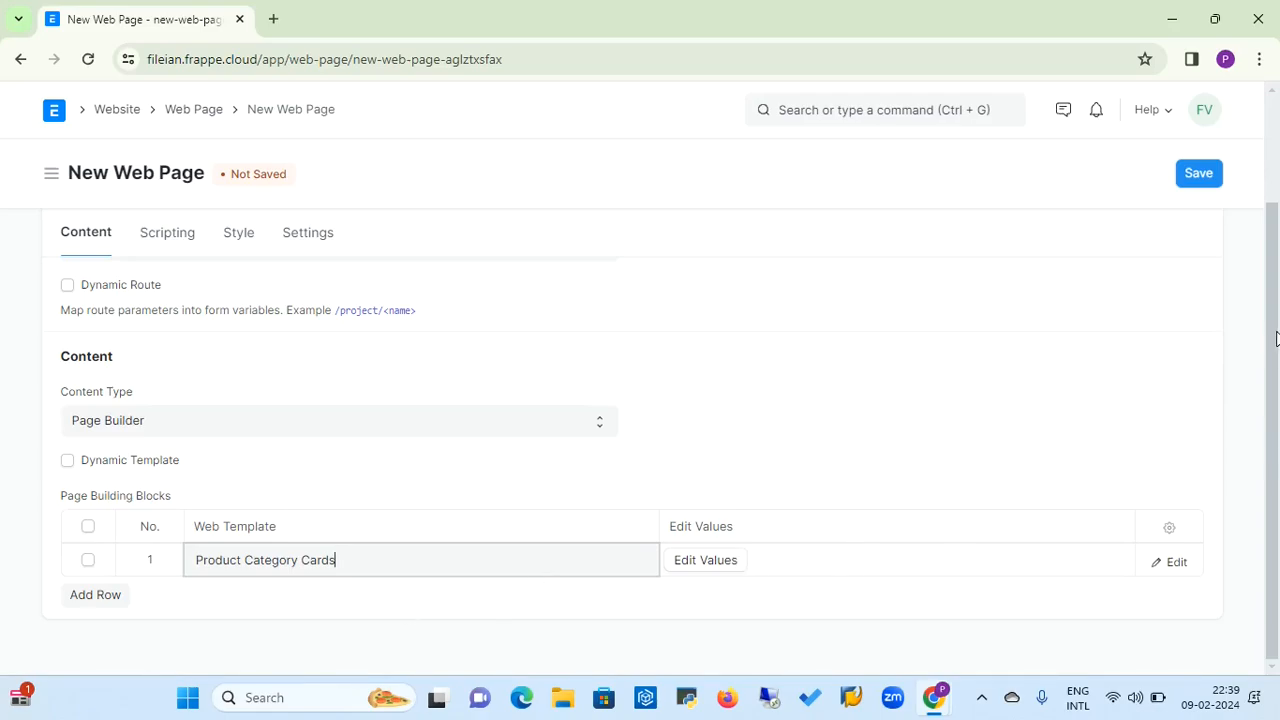
Go back to the Website workspace, open the Web Form list and start a new web form
left_click_drag(1276, 334, 1277, 210)
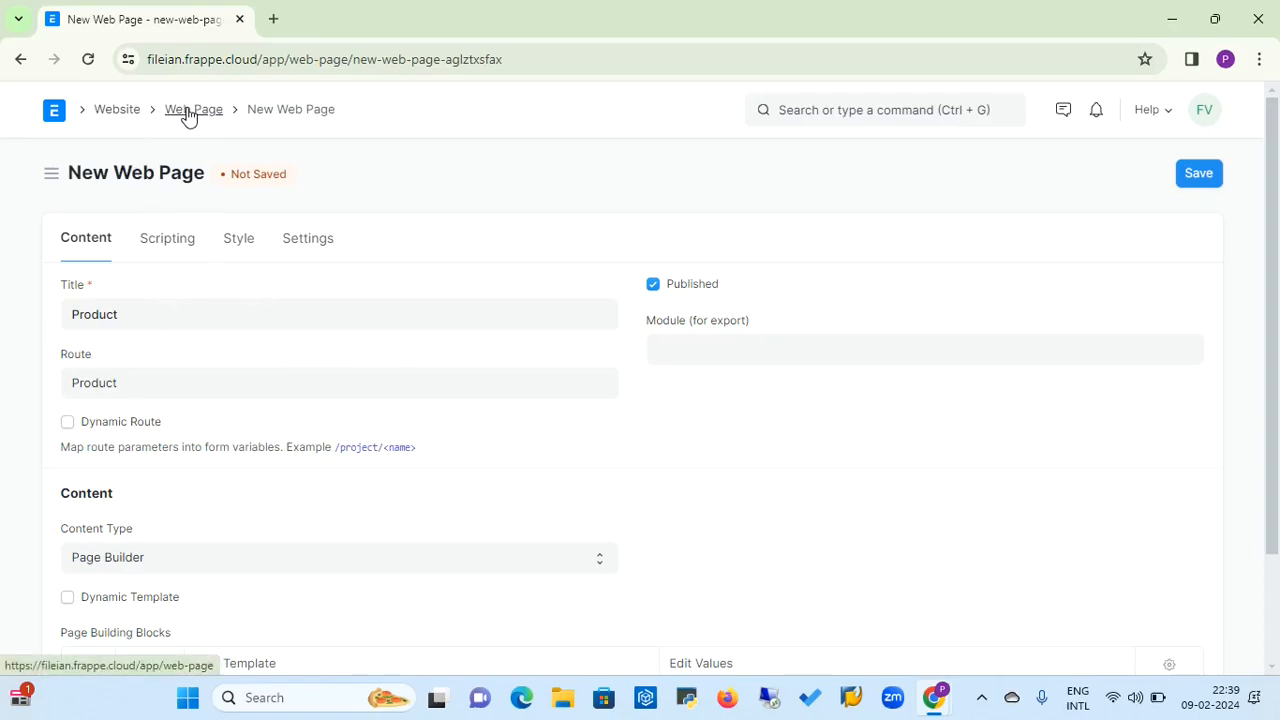
left_click(117, 109)
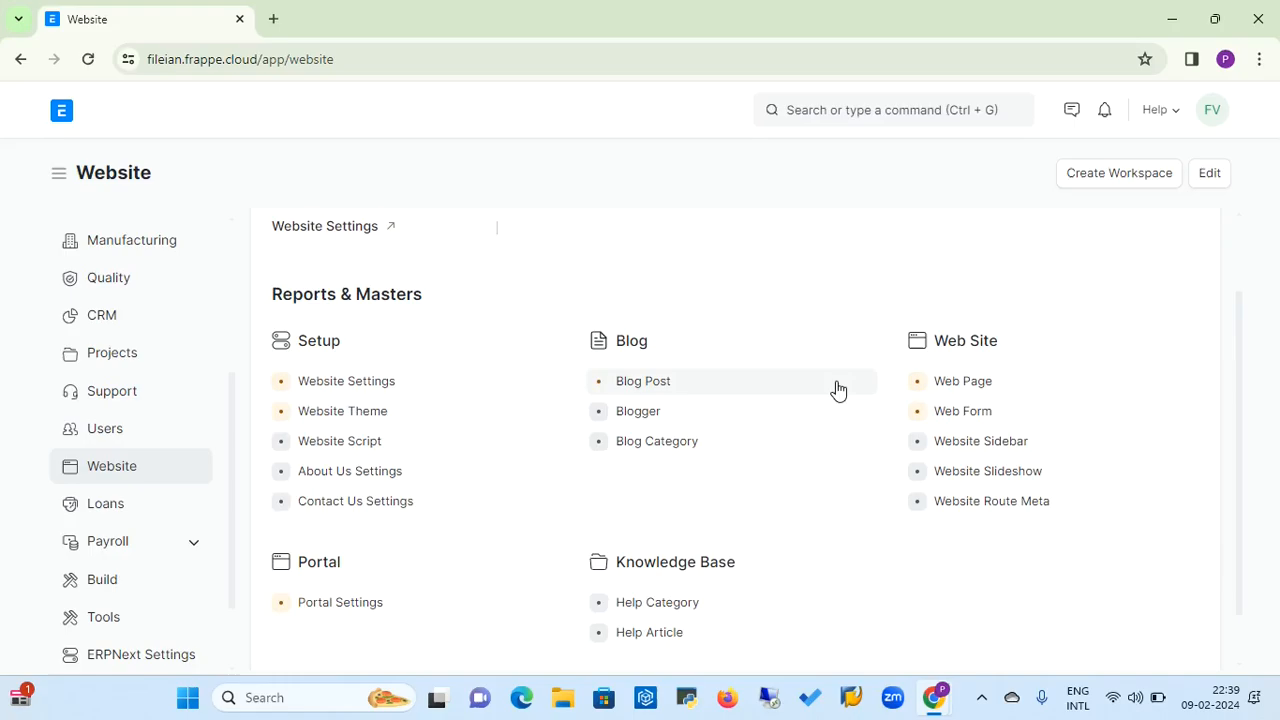
left_click(955, 414)
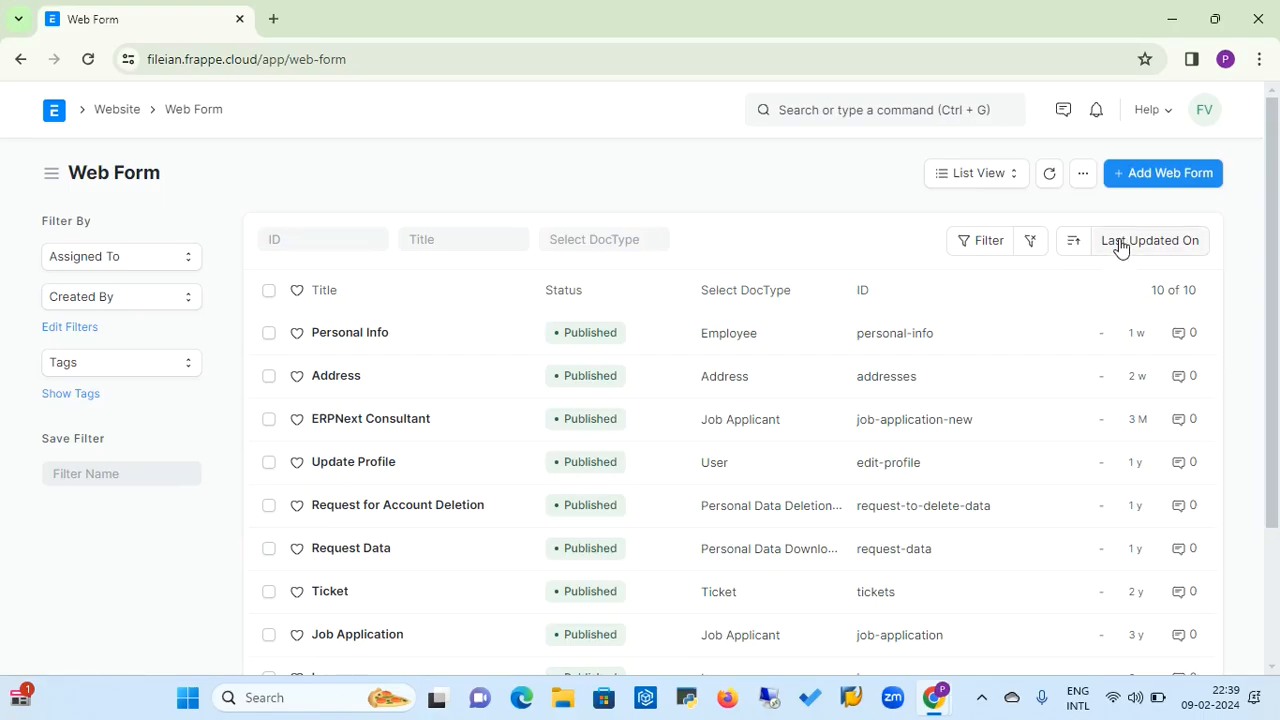
left_click(1162, 176)
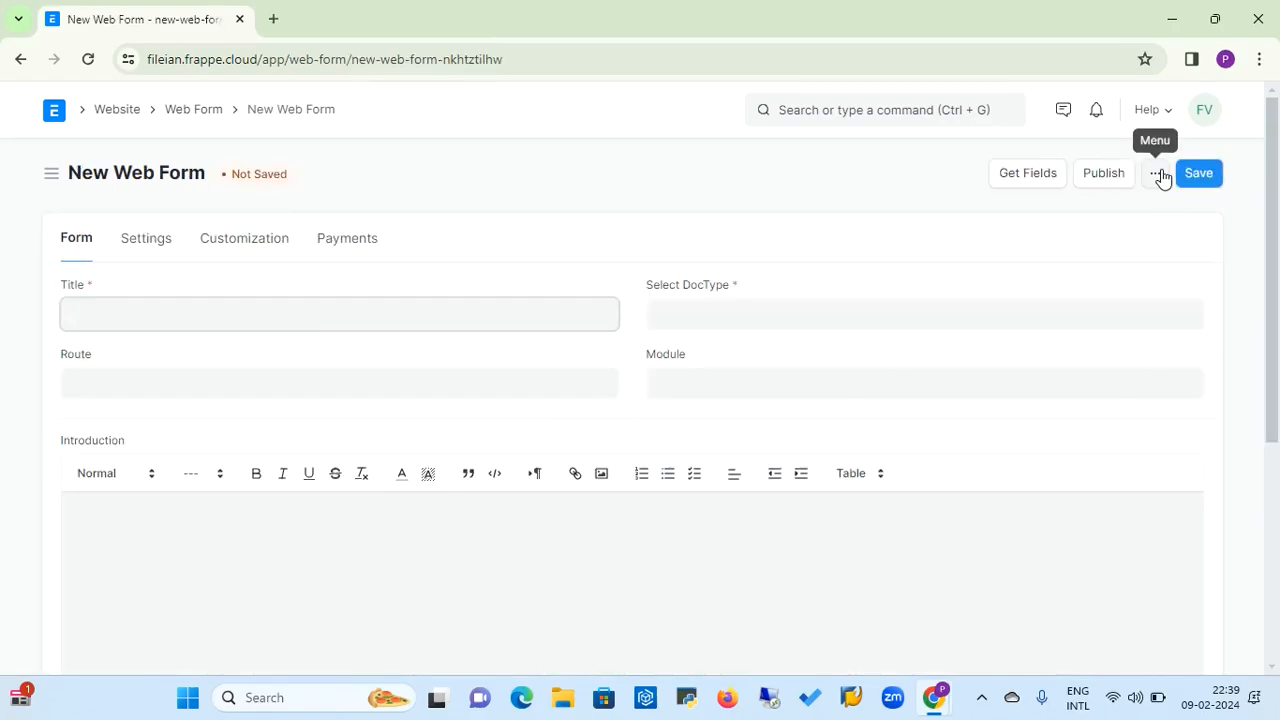
Set the new web form's Title to Contact Info
type("C")
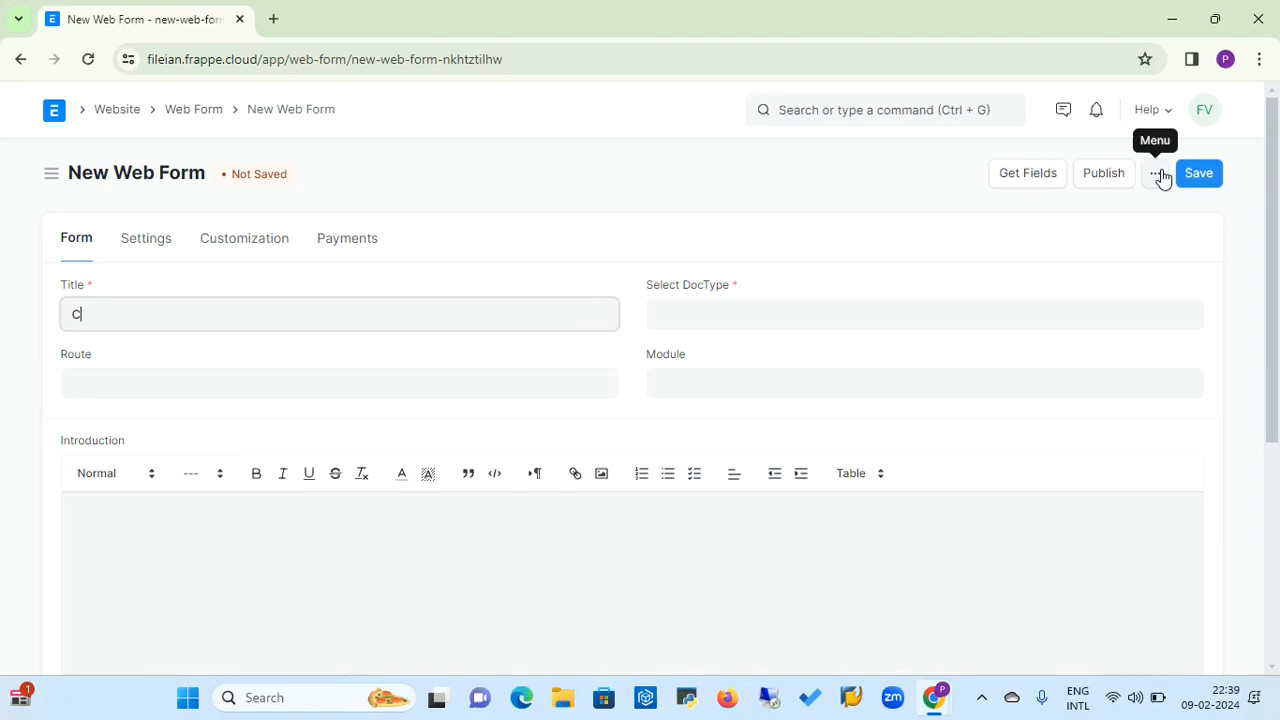
type("ontact Info")
left_click(303, 395)
Choose About Us Settings as the web form's DocType and CRM as its Module
left_click(663, 313)
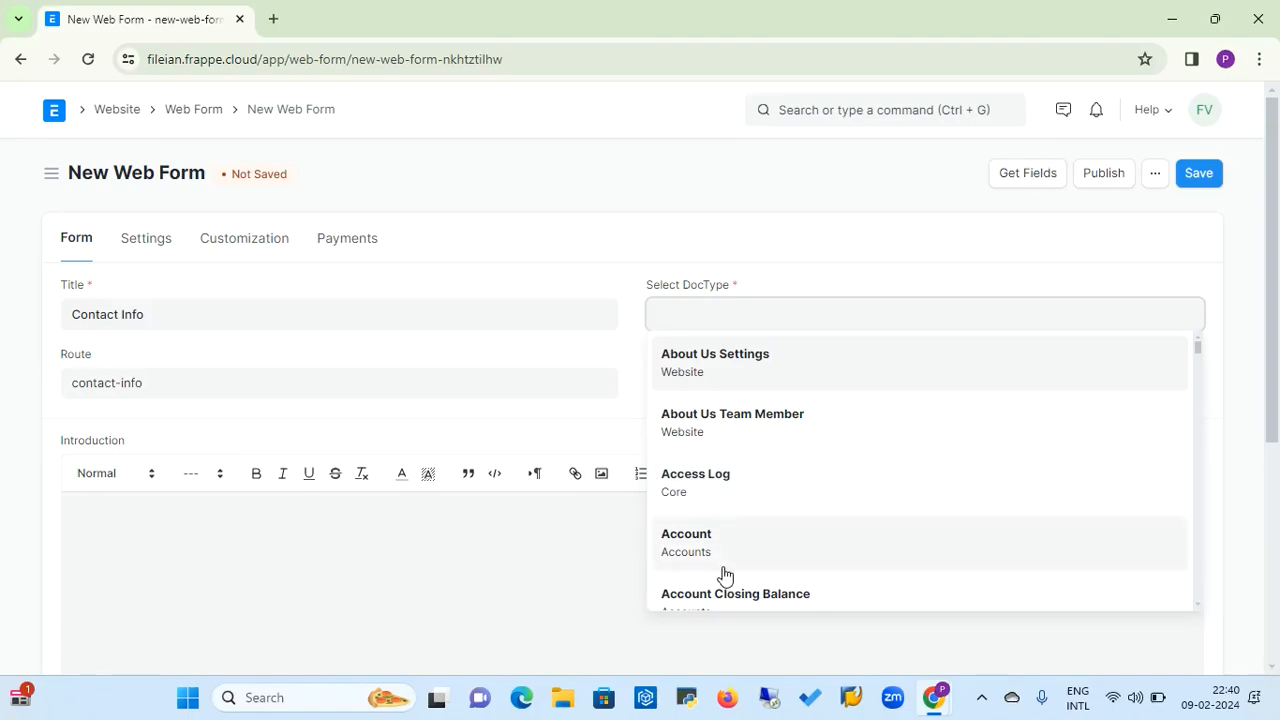
left_click(709, 370)
left_click(700, 385)
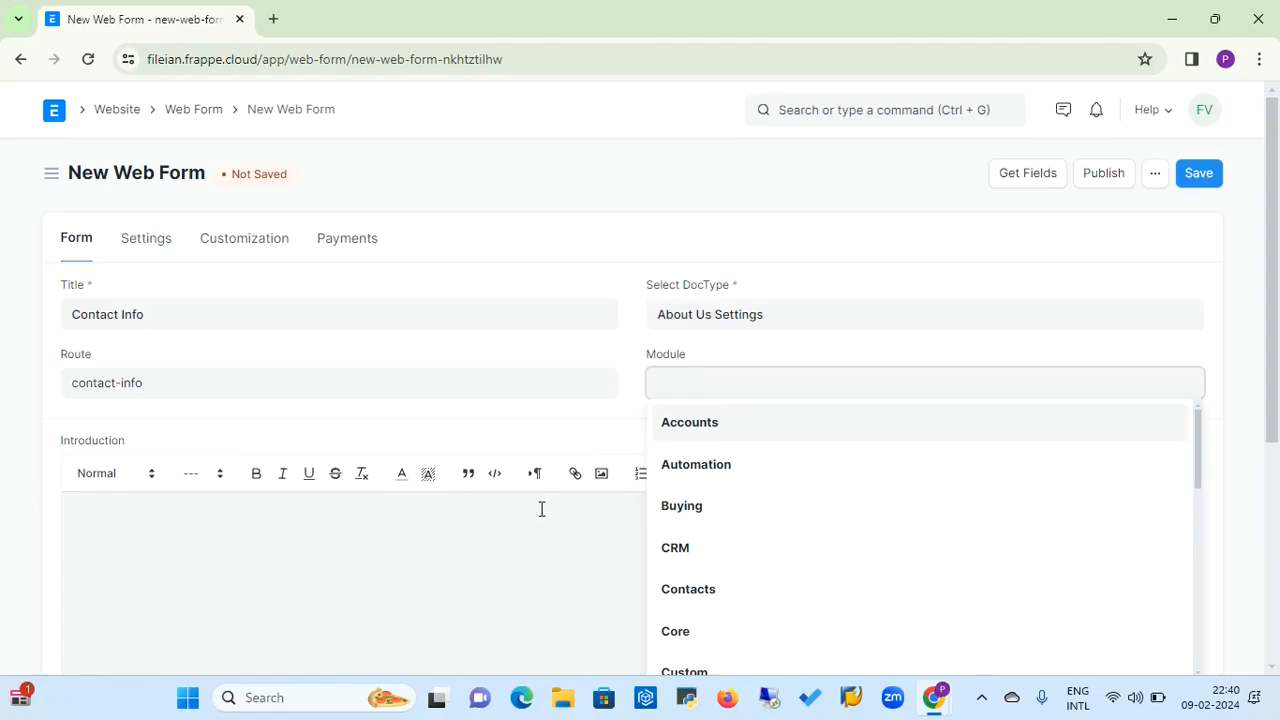
left_click(540, 509)
left_click(688, 383)
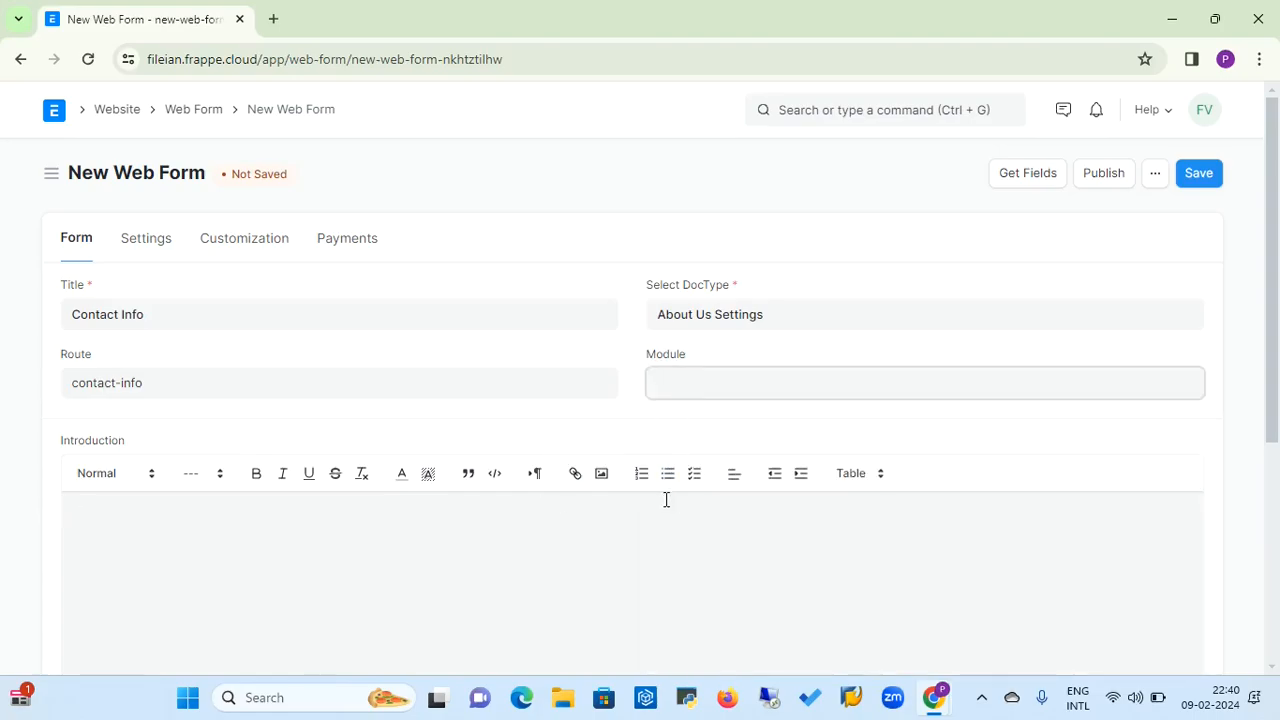
left_click(668, 543)
scroll(1277, 333, "down", 2)
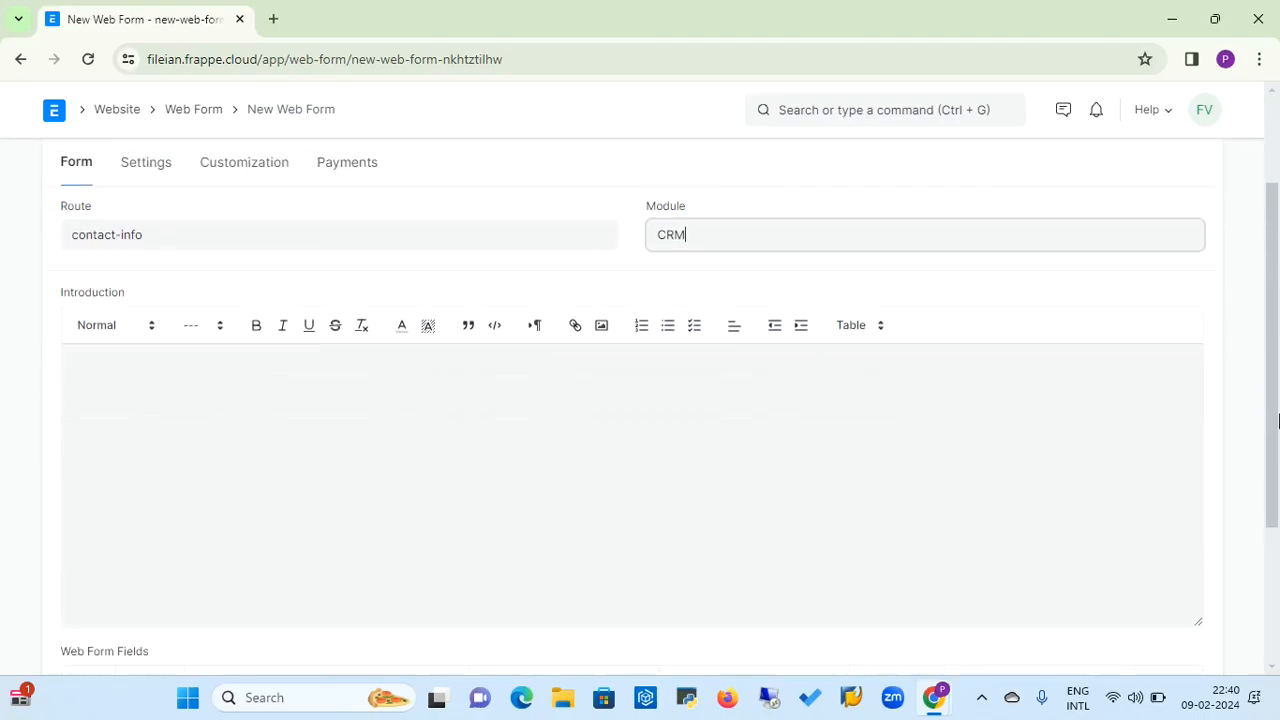
scroll(1277, 335, "up", 2)
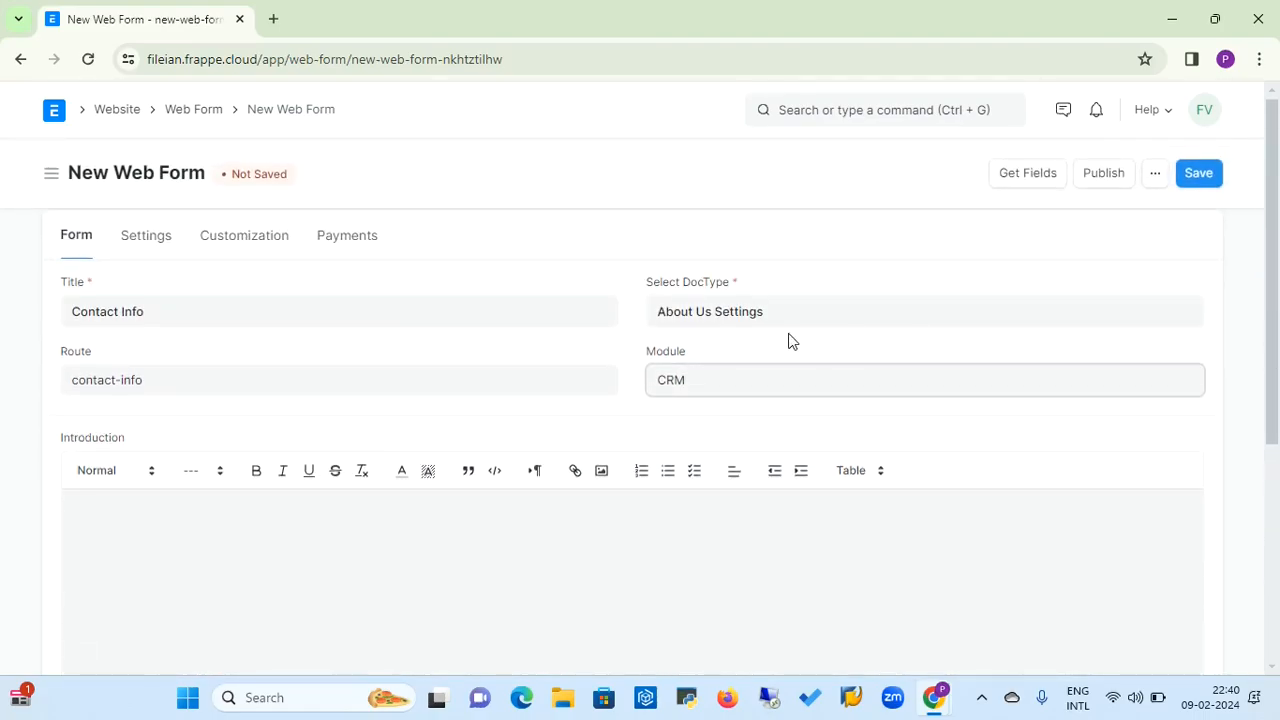
Review the web form's Settings and Customization options, then return to its main form details
left_click(163, 245)
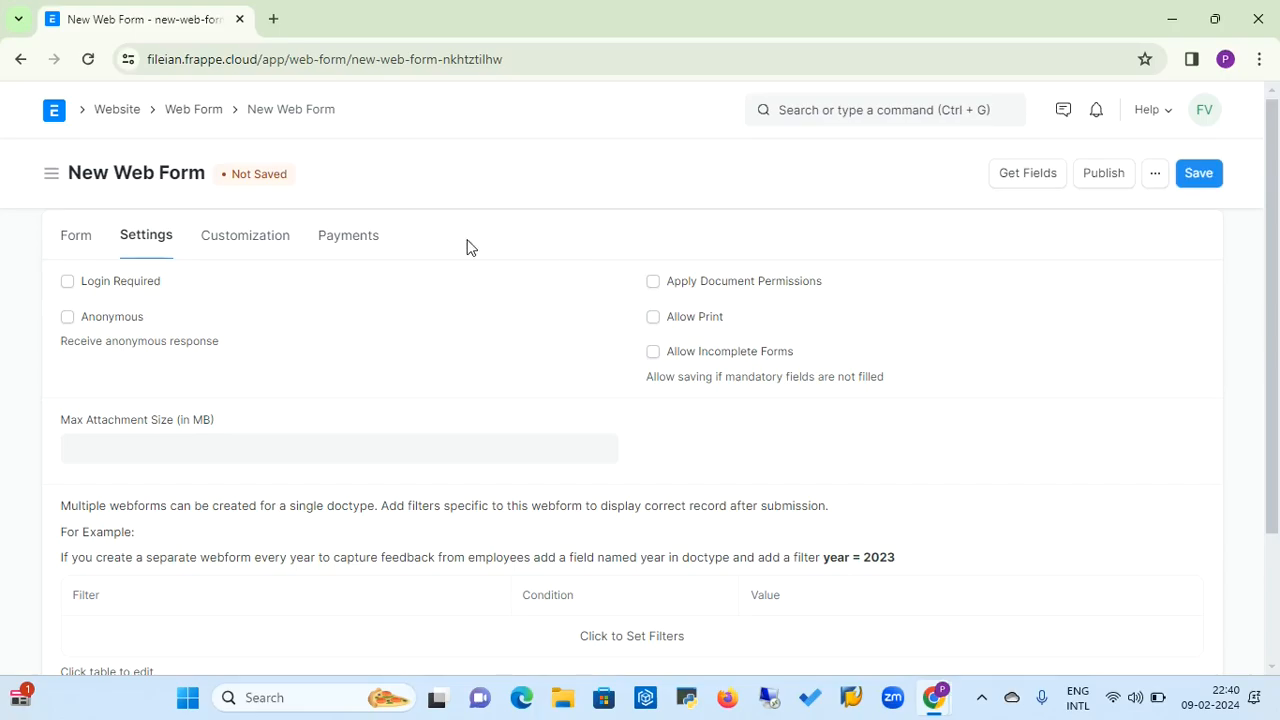
left_click(240, 240)
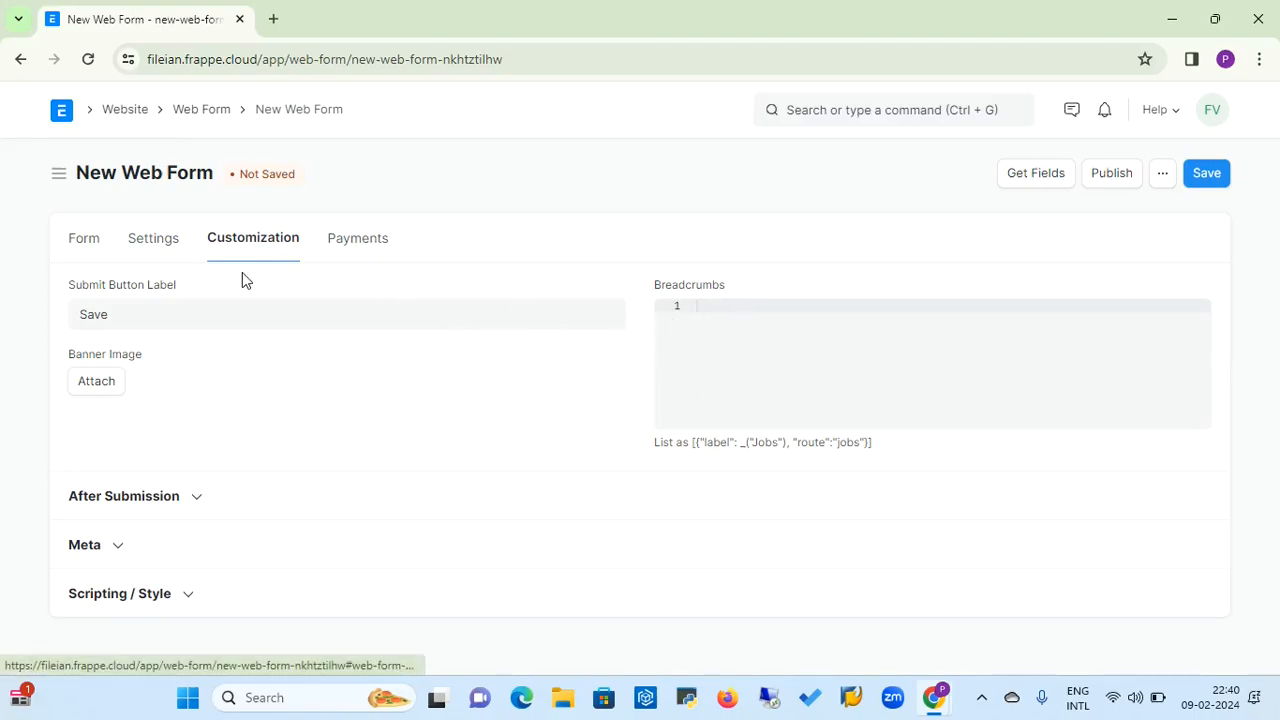
left_click(82, 245)
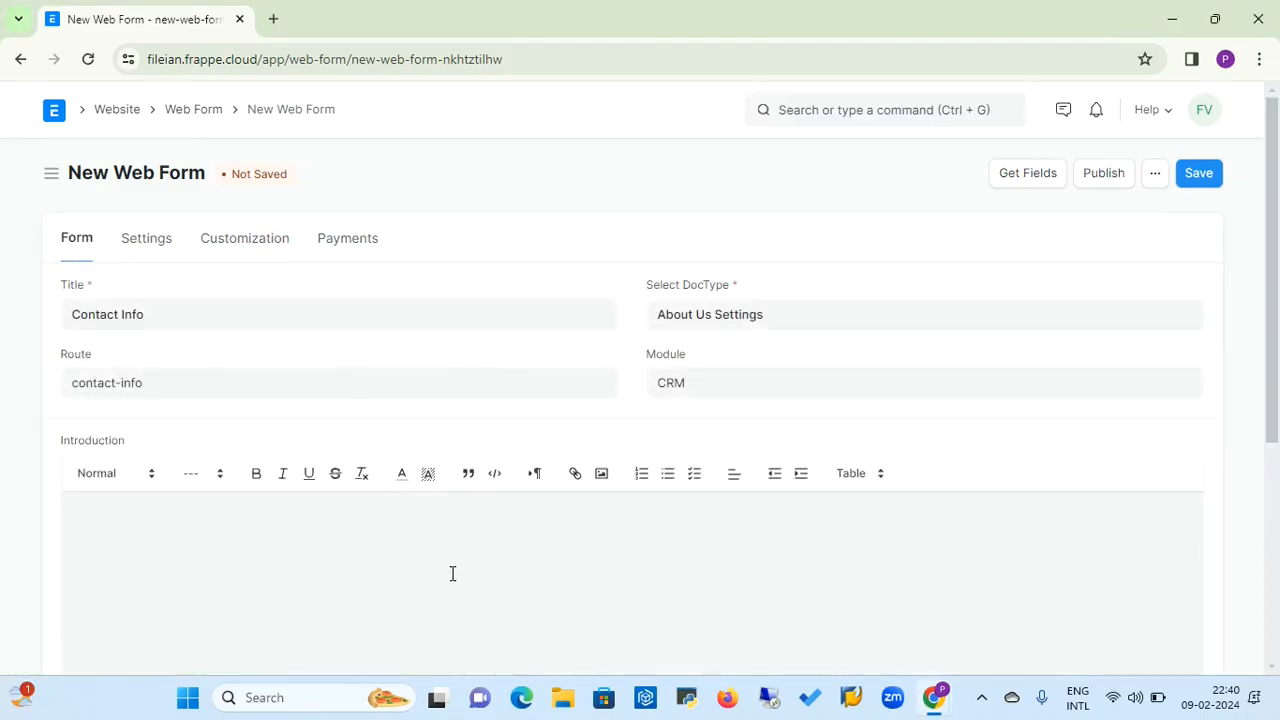
Enter a short contact information text in the web form's Introduction
left_click(703, 517)
type("Contact Infor")
Add a first row to the Web Form Fields with Page Title as its field
left_click_drag(1275, 170, 1277, 390)
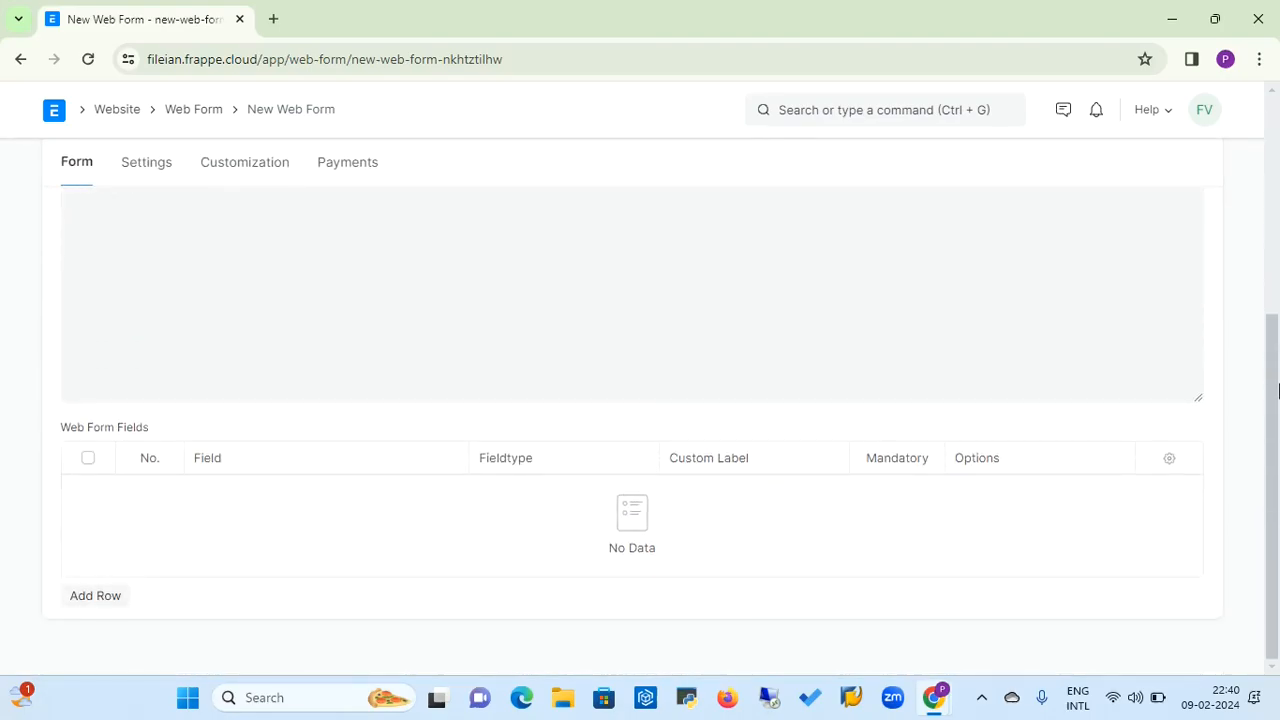
left_click(85, 597)
left_click(222, 566)
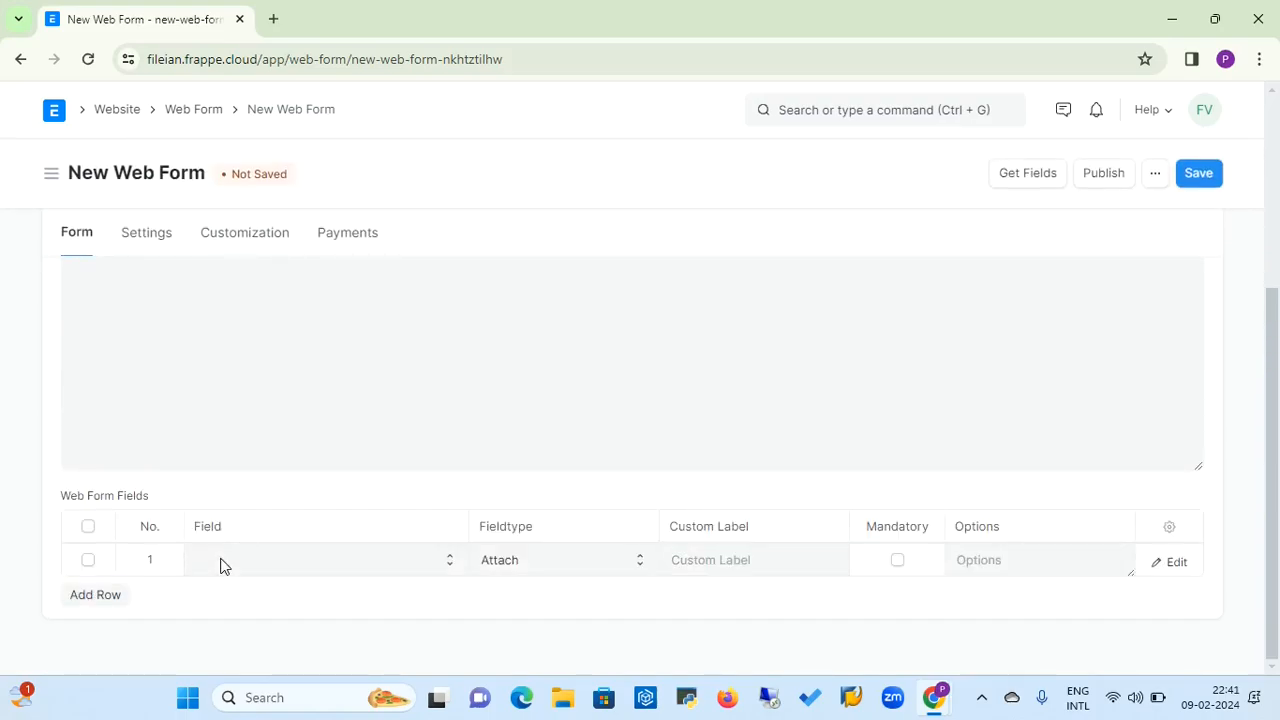
left_click(222, 566)
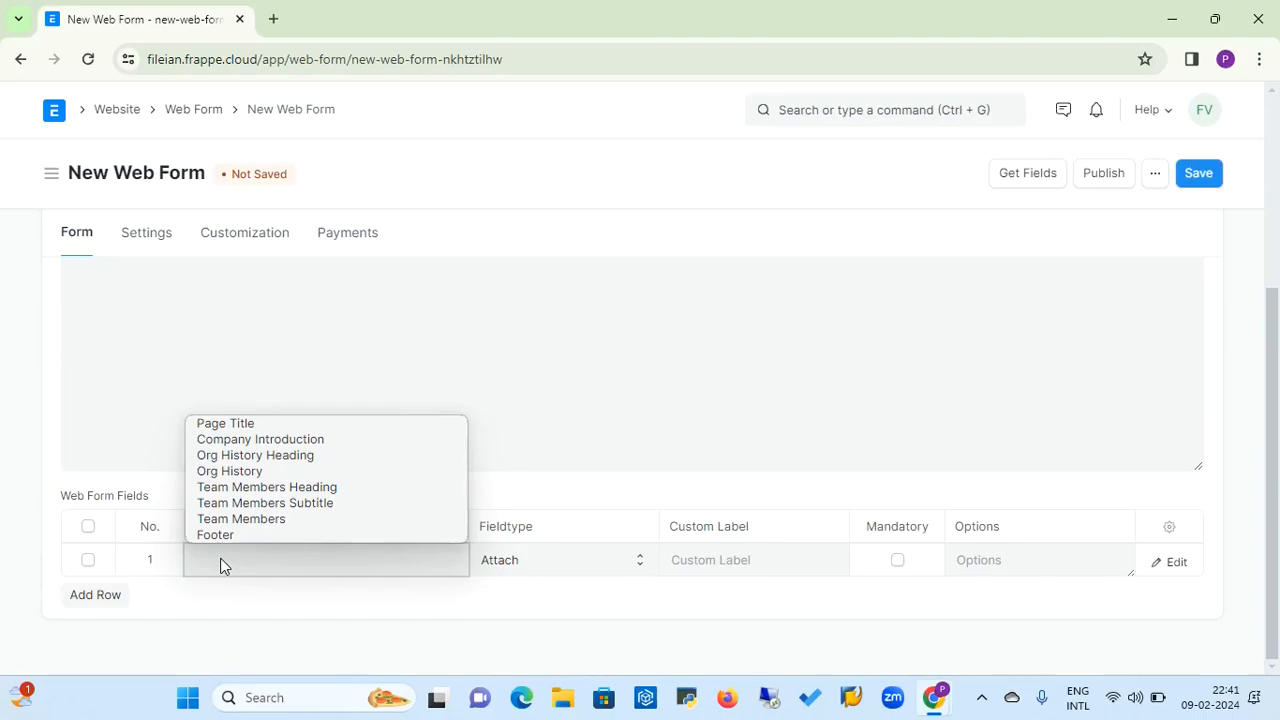
left_click(257, 422)
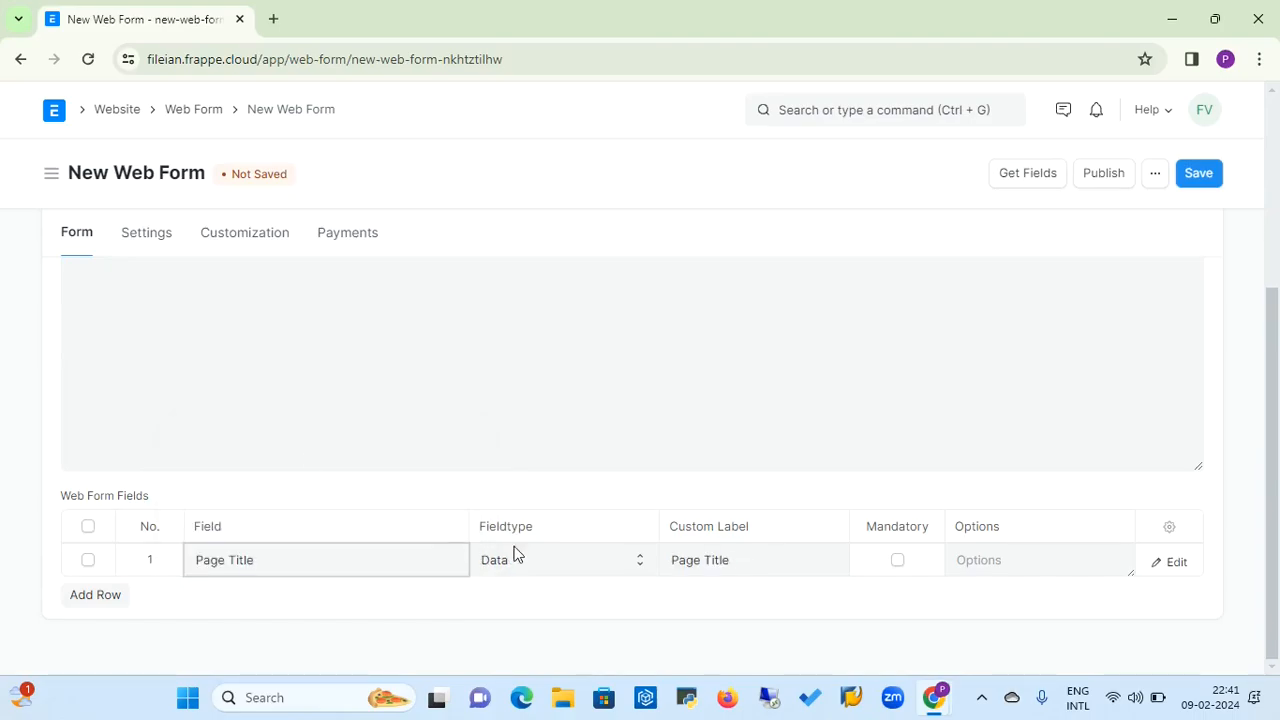
left_click(989, 561)
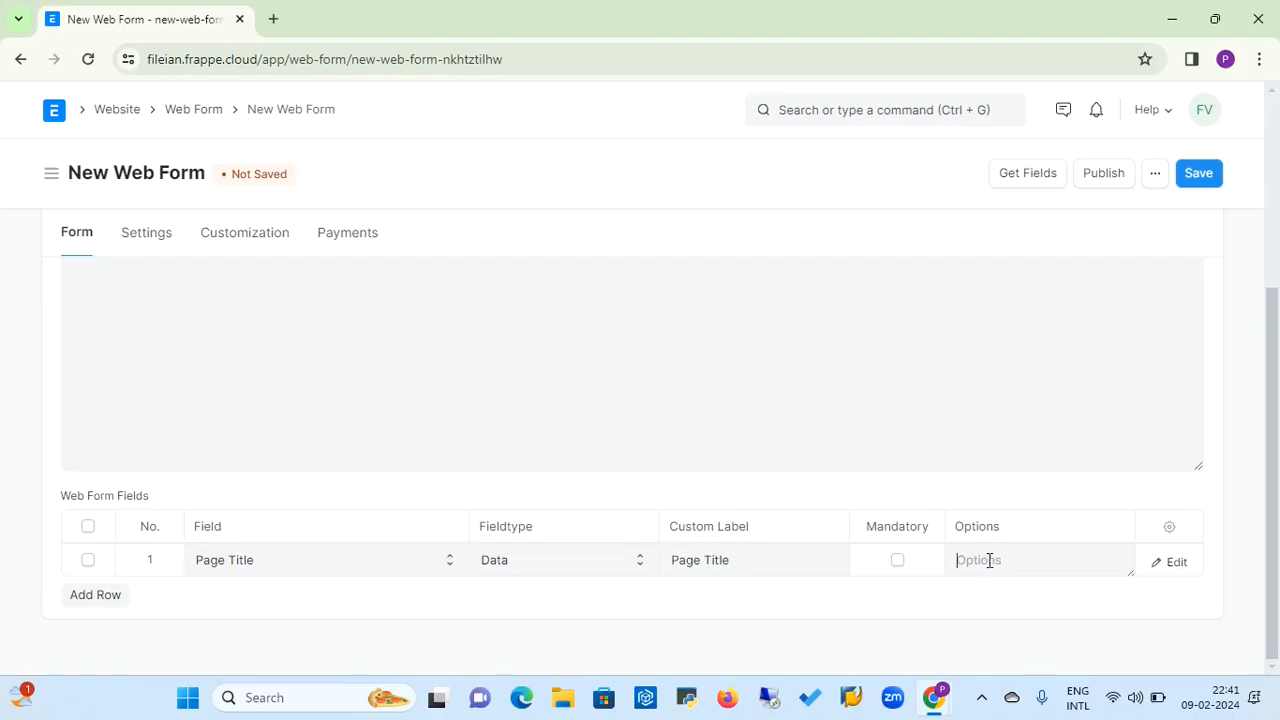
Add a second web form field row and set its field to Company Introduction
left_click(117, 600)
left_click(211, 600)
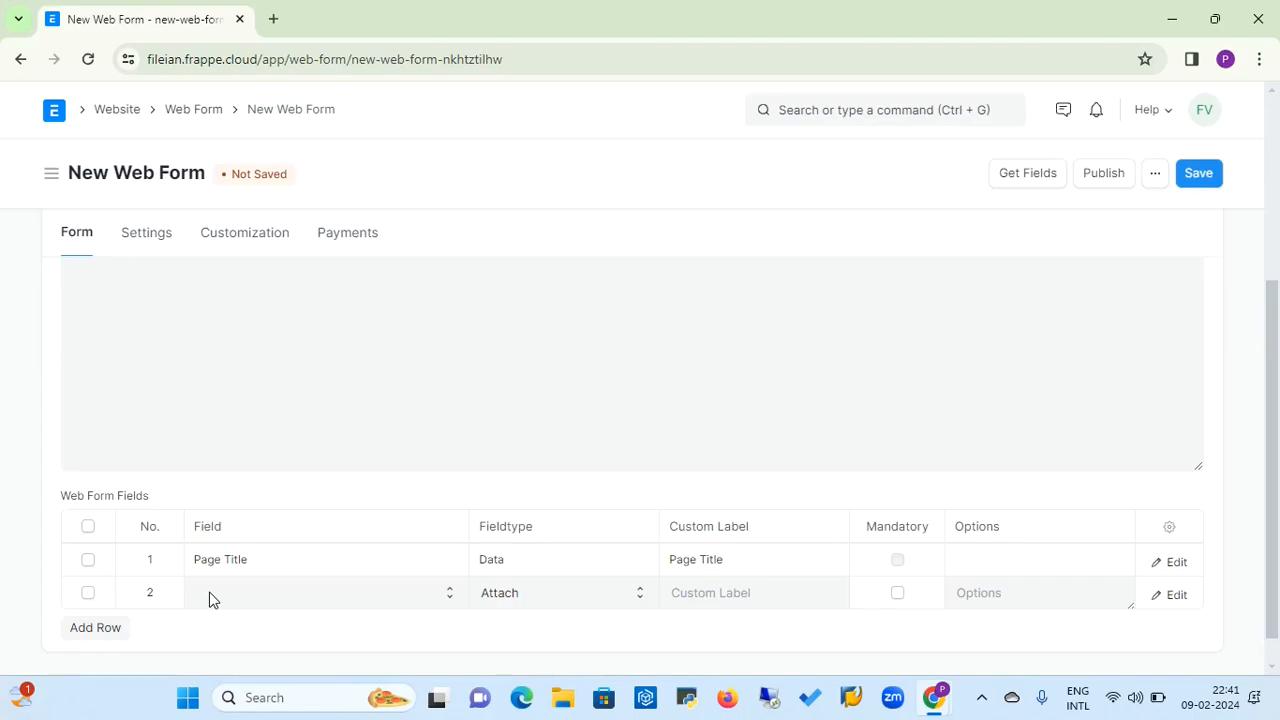
left_click(209, 598)
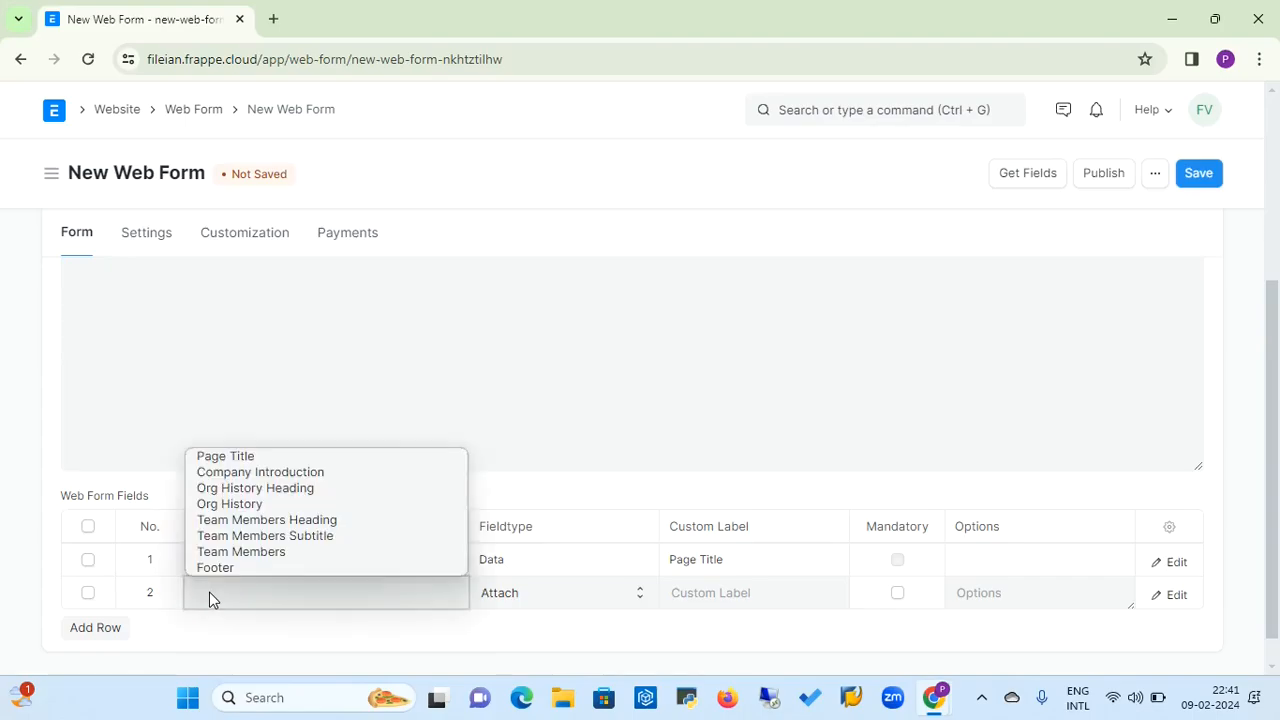
left_click(274, 476)
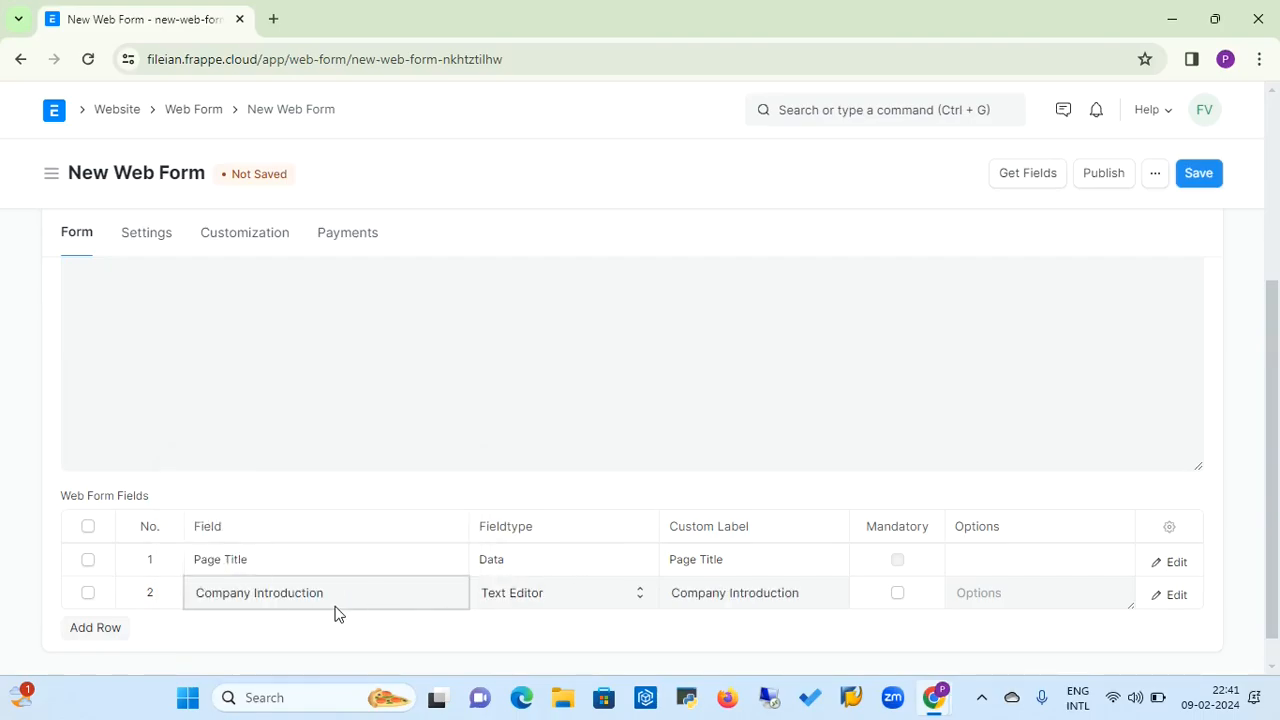
Add a third web form field row and set its field to Footer
left_click(97, 640)
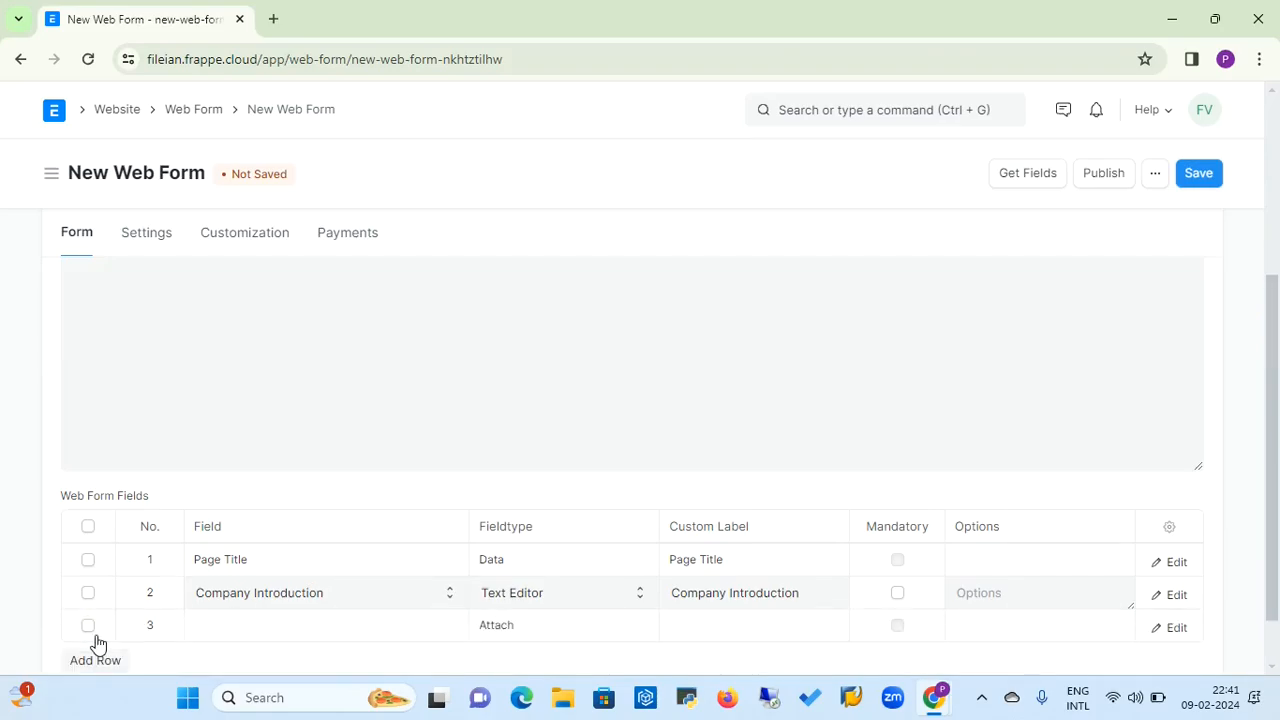
left_click(251, 630)
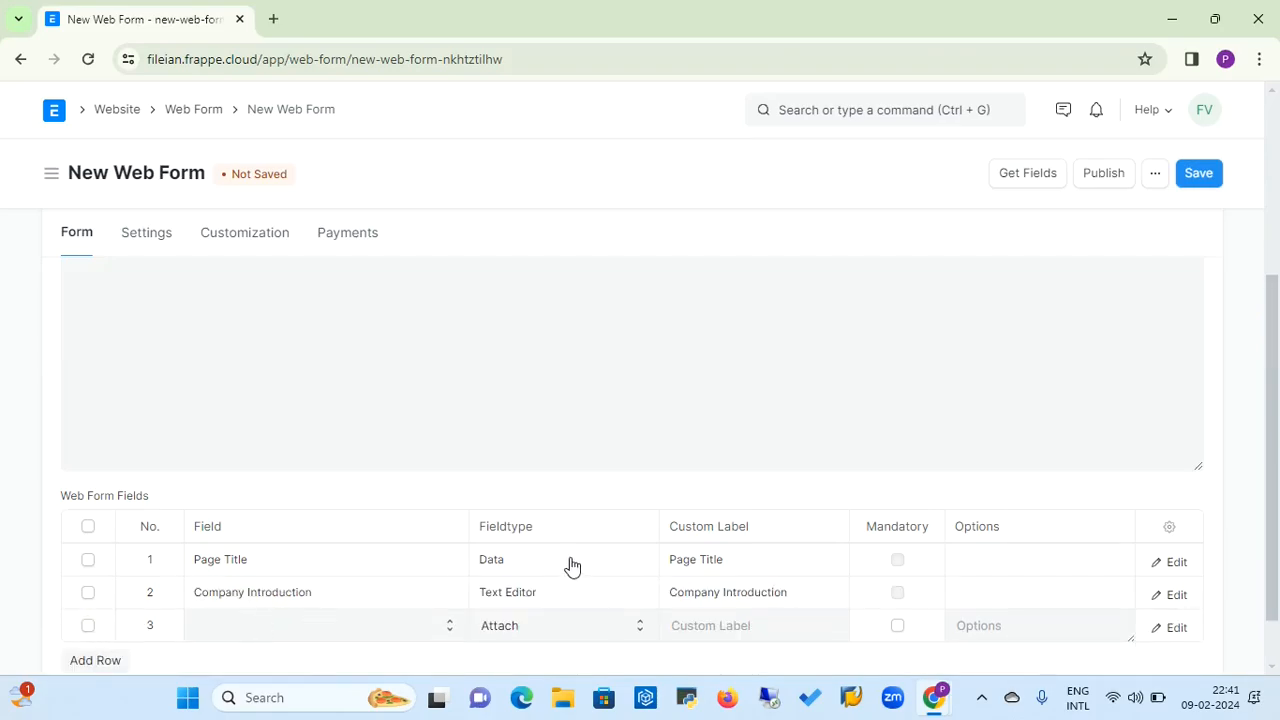
scroll(1273, 347, "down", 1)
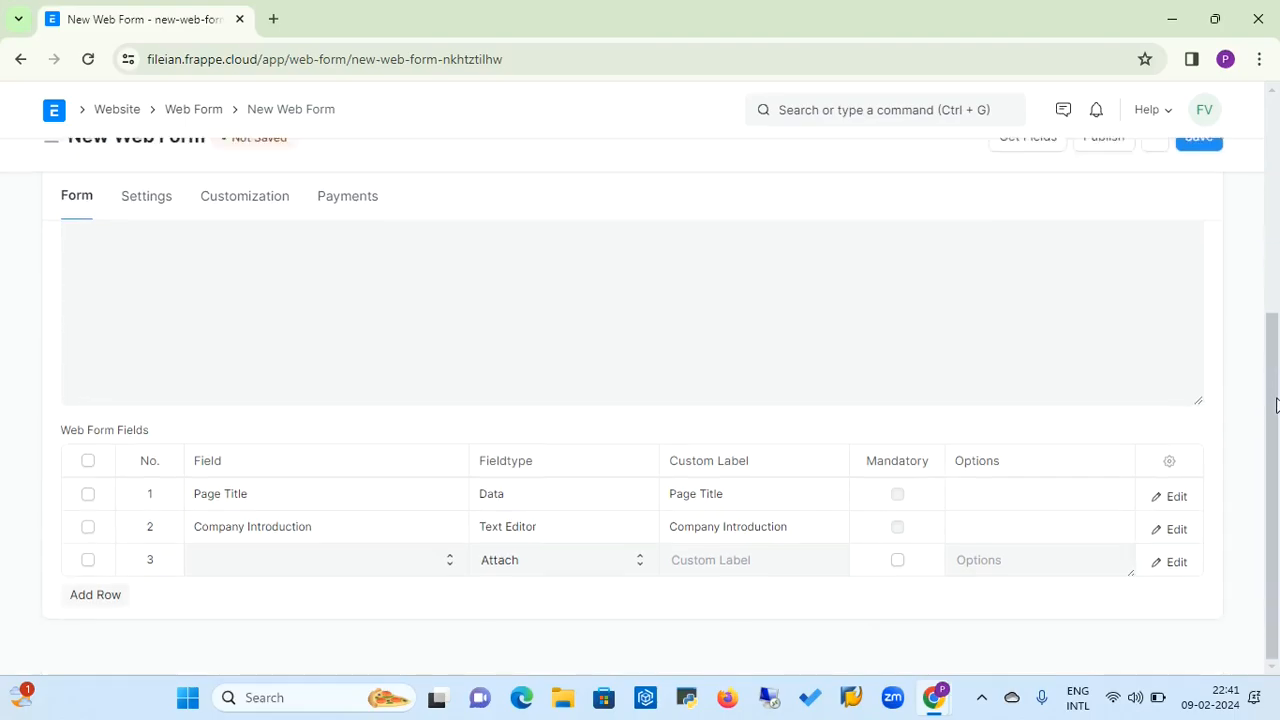
left_click(322, 573)
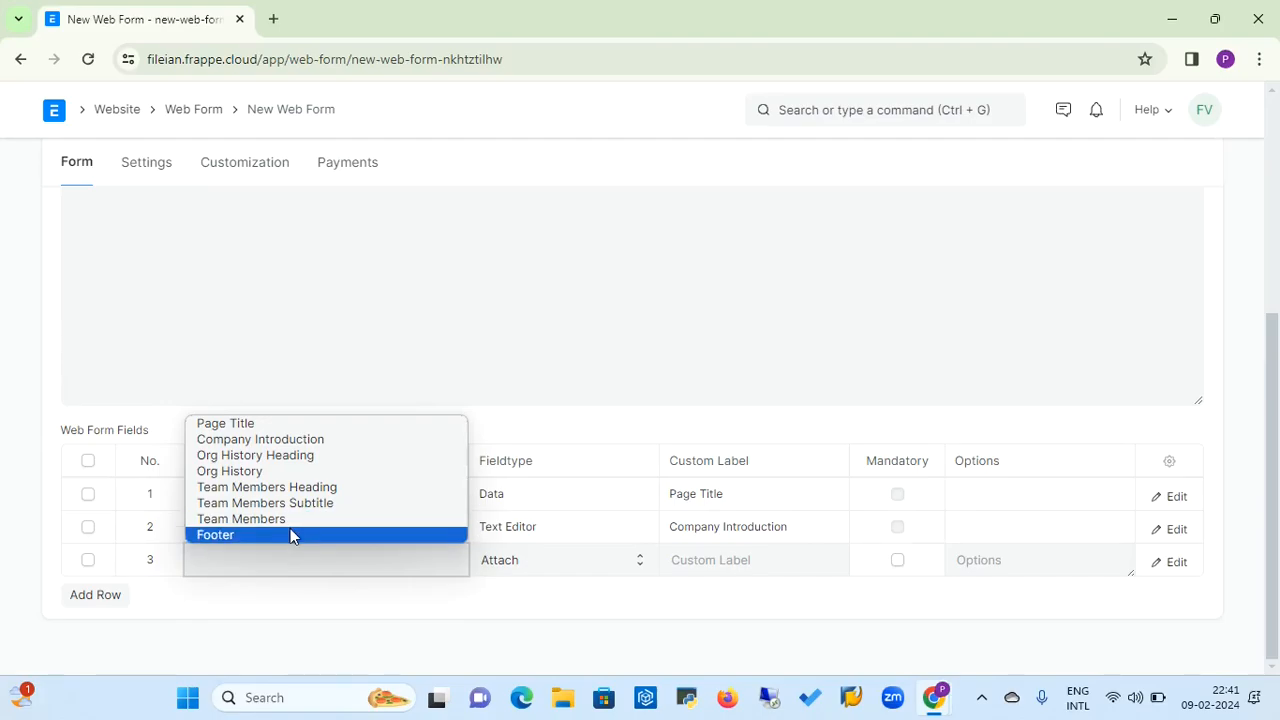
left_click(290, 532)
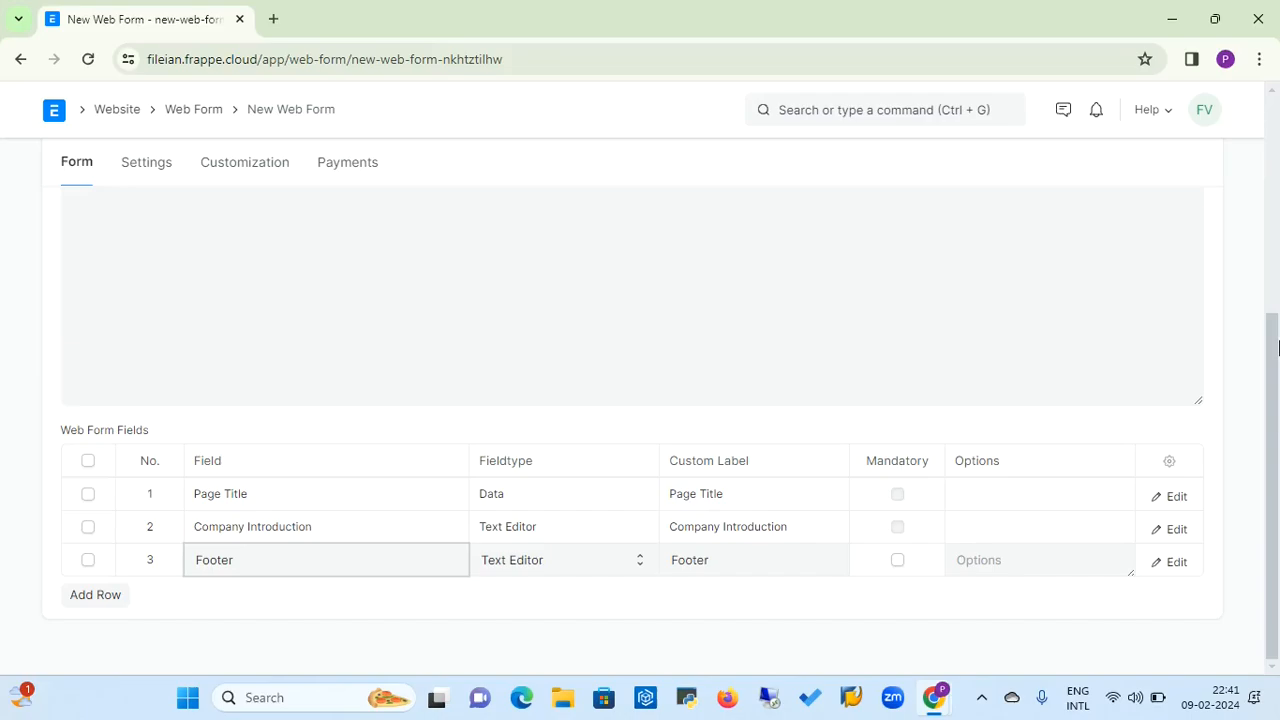
right_click(1278, 346)
left_click(1243, 265)
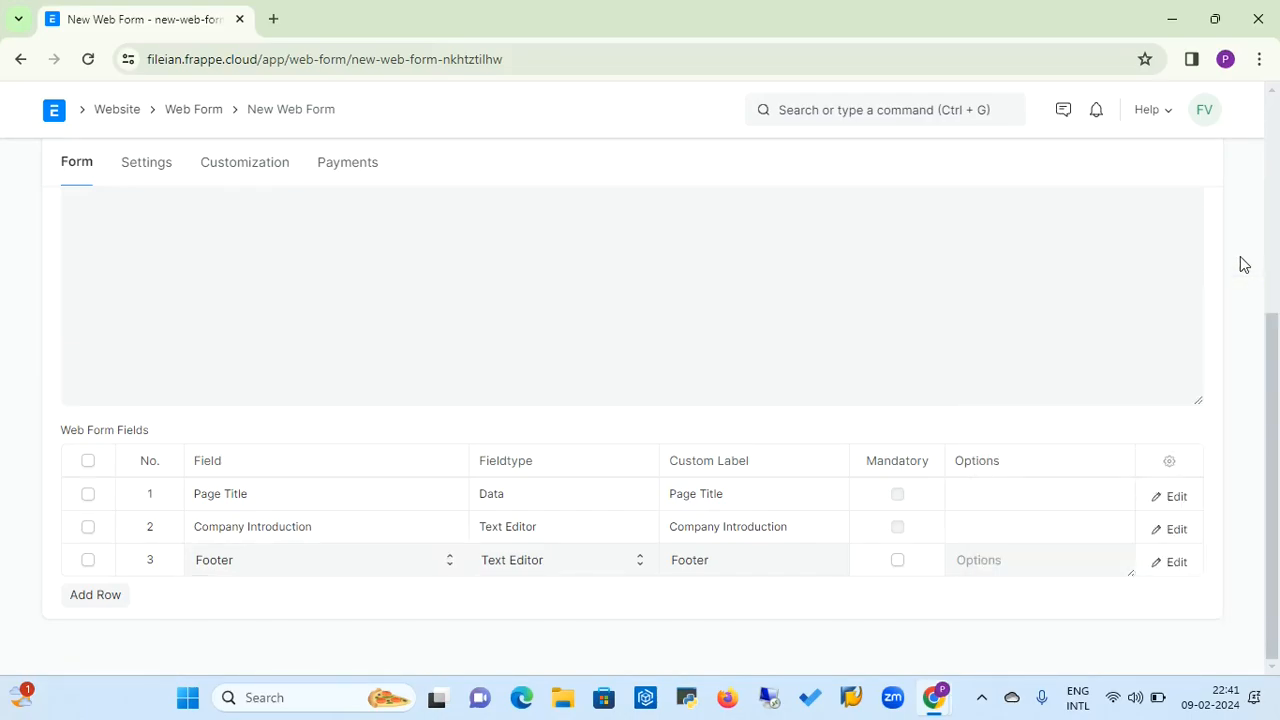
Change the Contact Info web form's DocType to Employee
left_click_drag(1271, 387, 1277, 158)
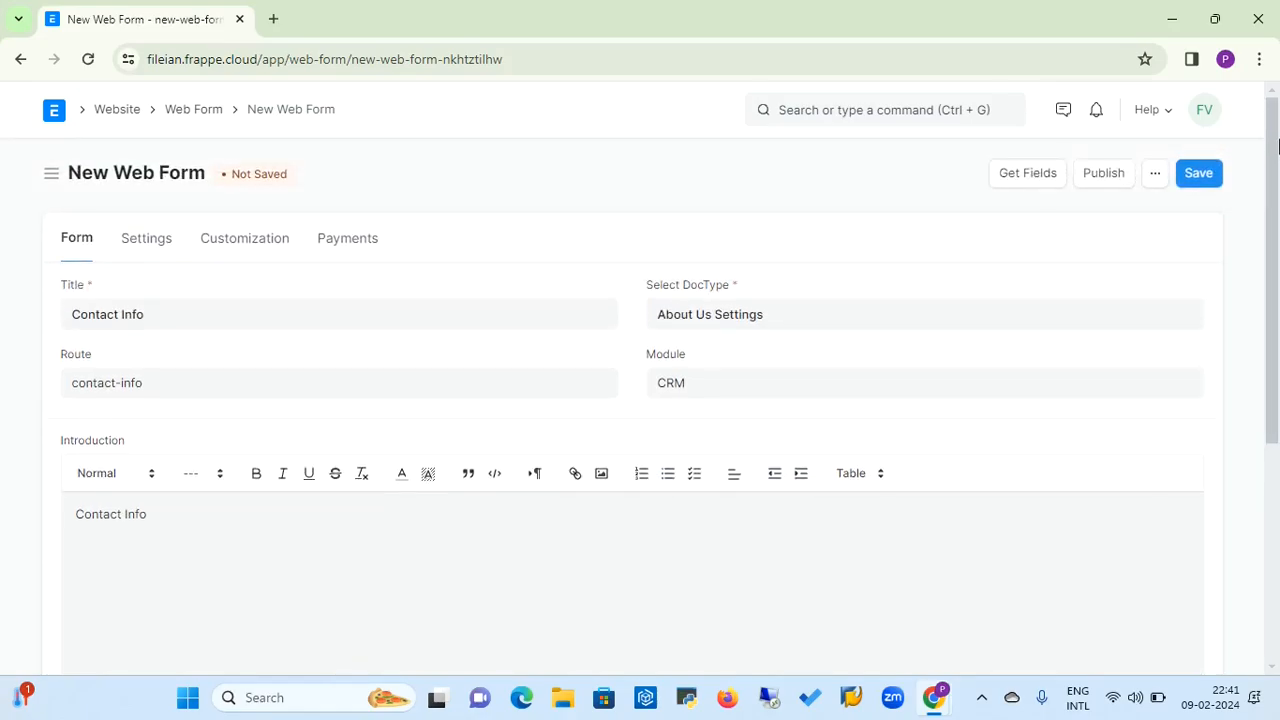
left_click(802, 320)
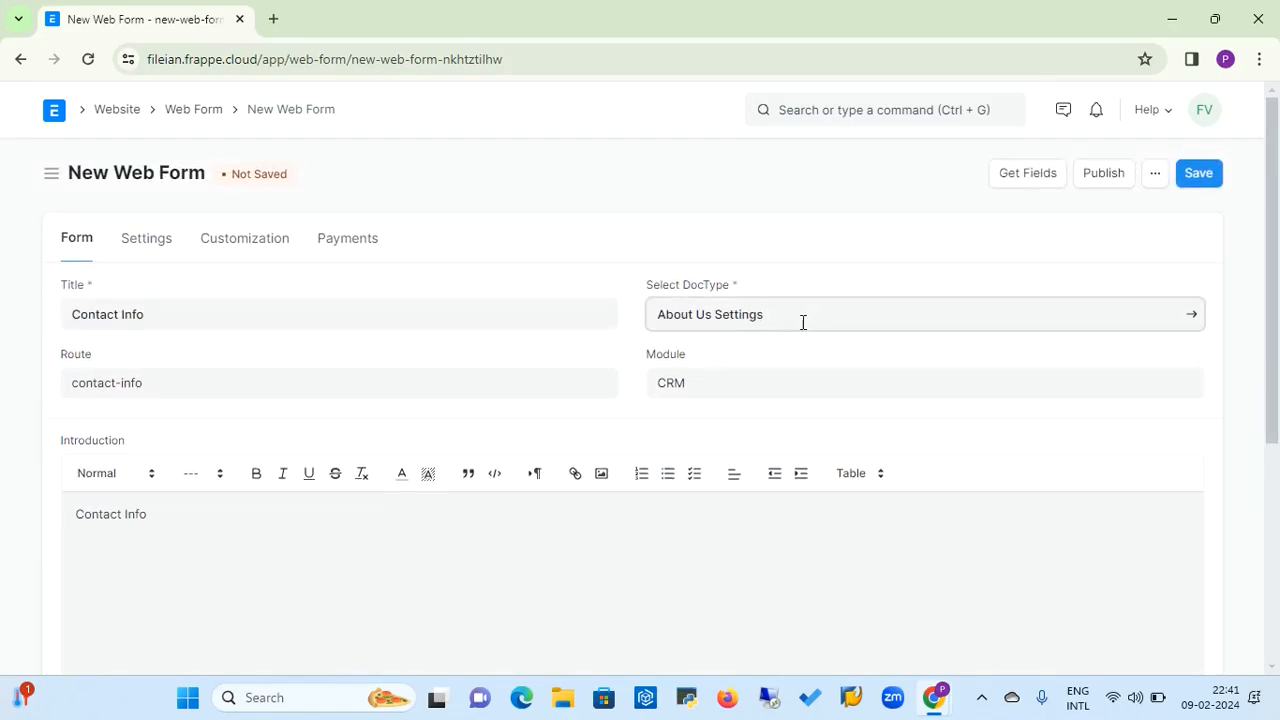
key("BackSpace")
key("BackSpace")
key("BackSpace")
key("BackSpace")
key("BackSpace")
key("BackSpace")
key("BackSpace")
key("BackSpace")
key("BackSpace")
key("BackSpace")
key("BackSpace")
key("BackSpace")
key("BackSpace")
key("BackSpace")
key("BackSpace")
key("BackSpace")
key("BackSpace")
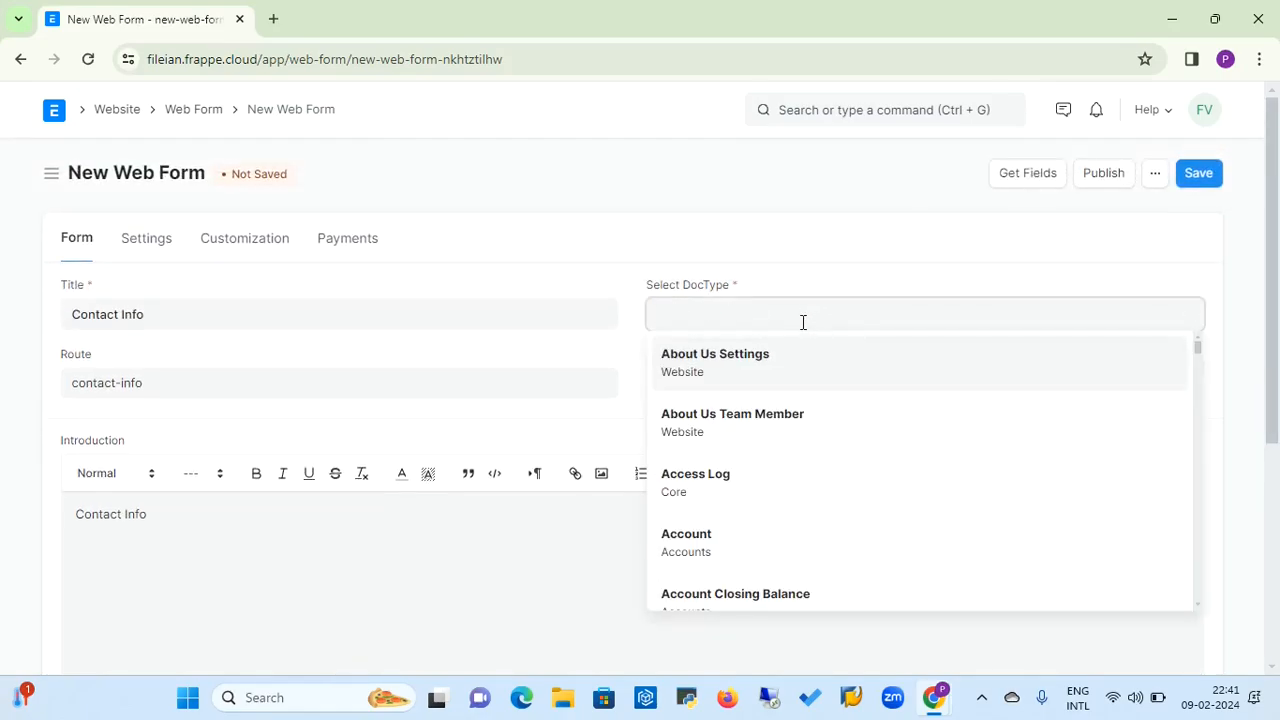
type("emp")
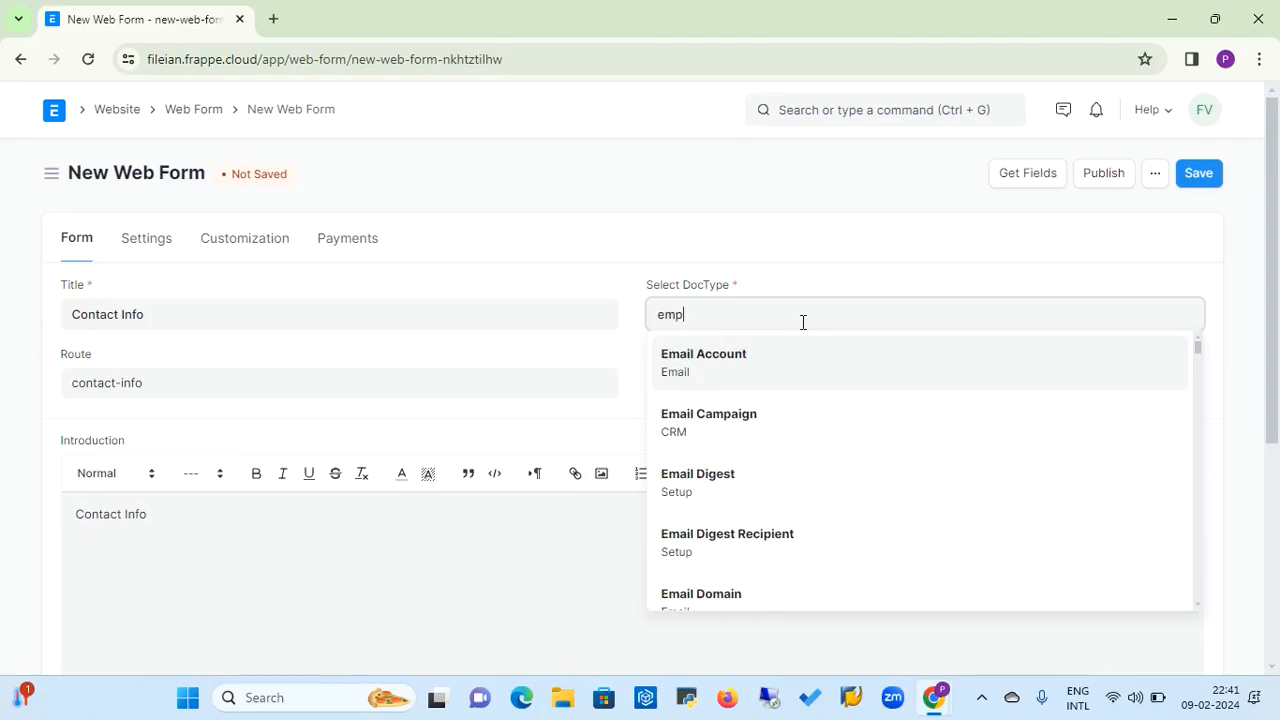
type("lo")
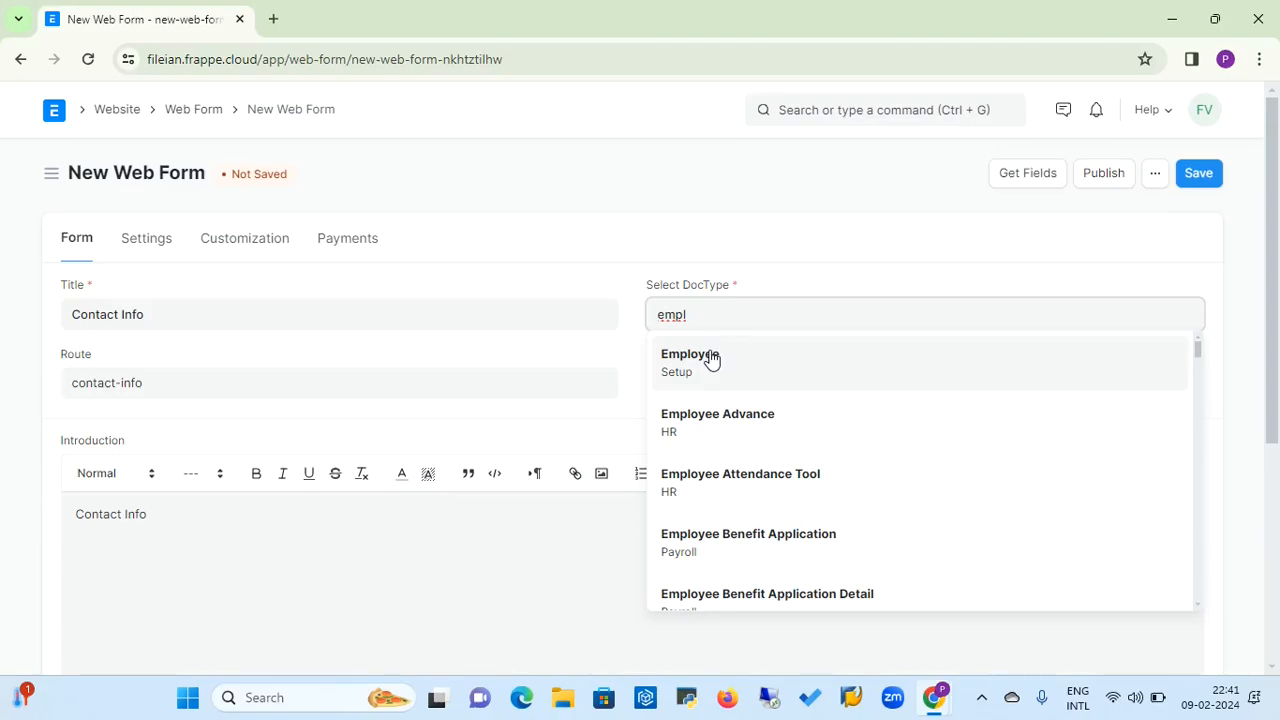
left_click(709, 357)
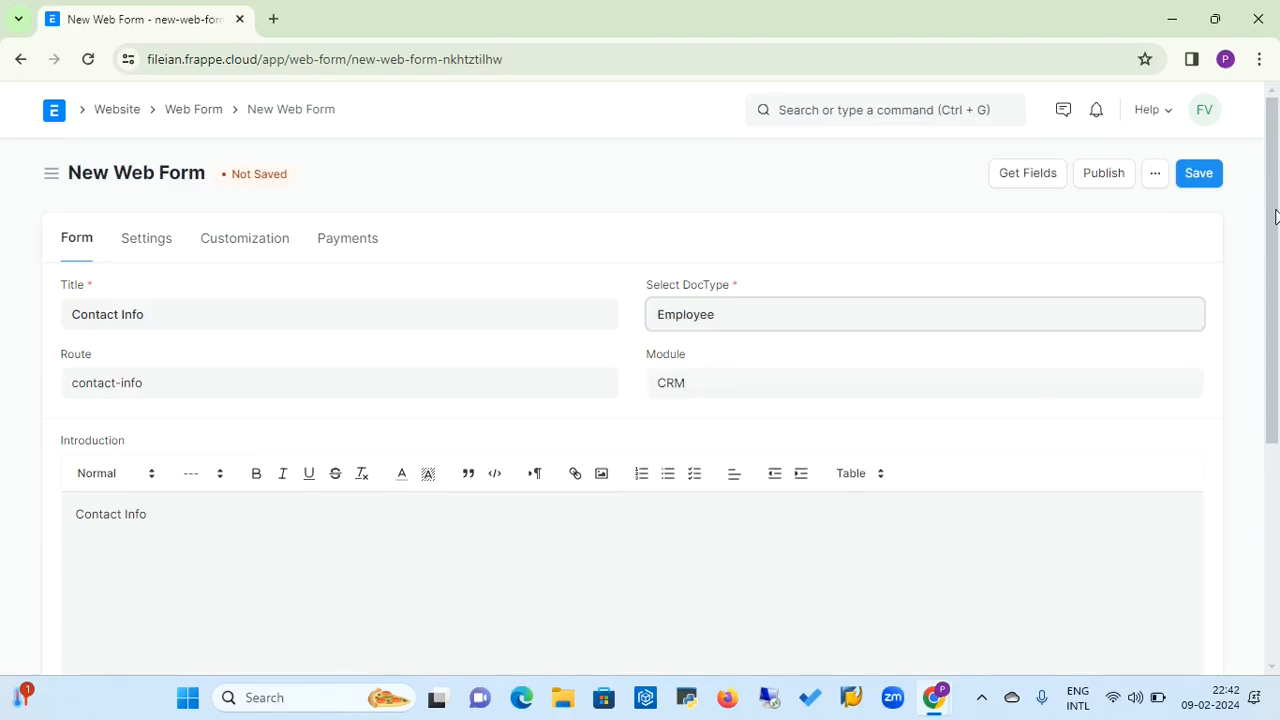
Set the first web form field row to First Name and the second row to Last Name
left_click_drag(1275, 217, 1276, 450)
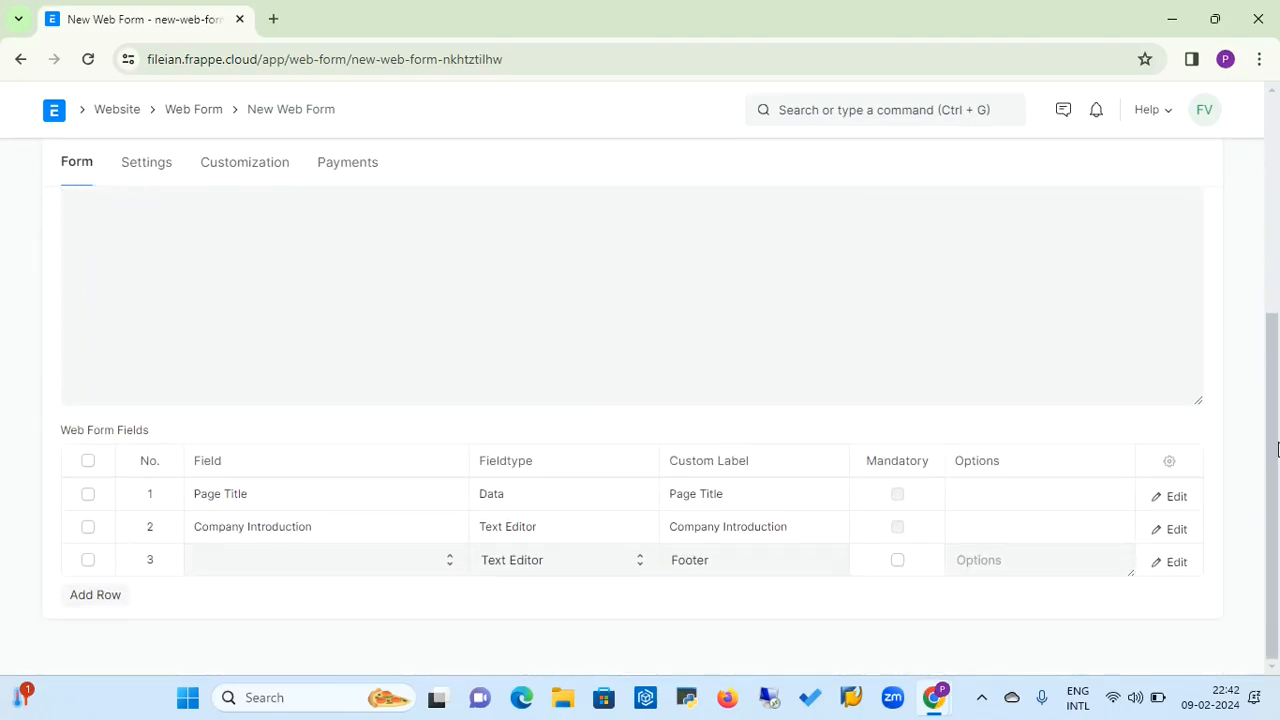
left_click(406, 486)
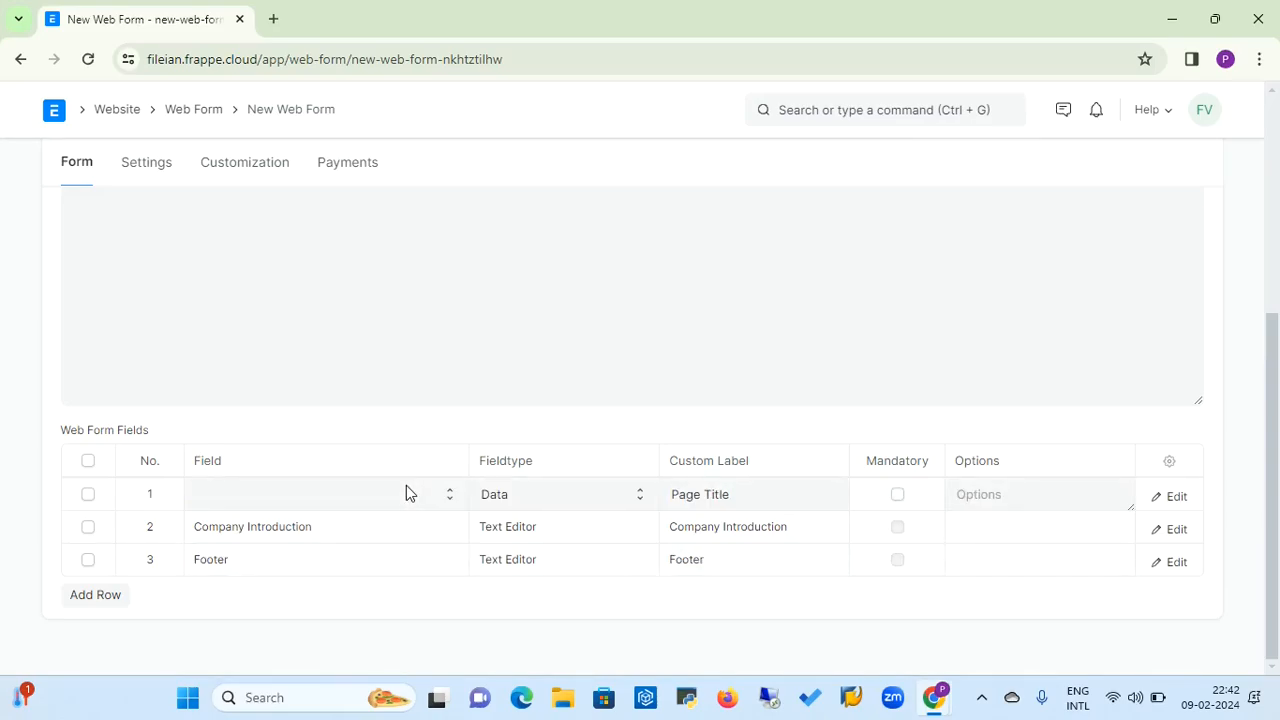
left_click(385, 500)
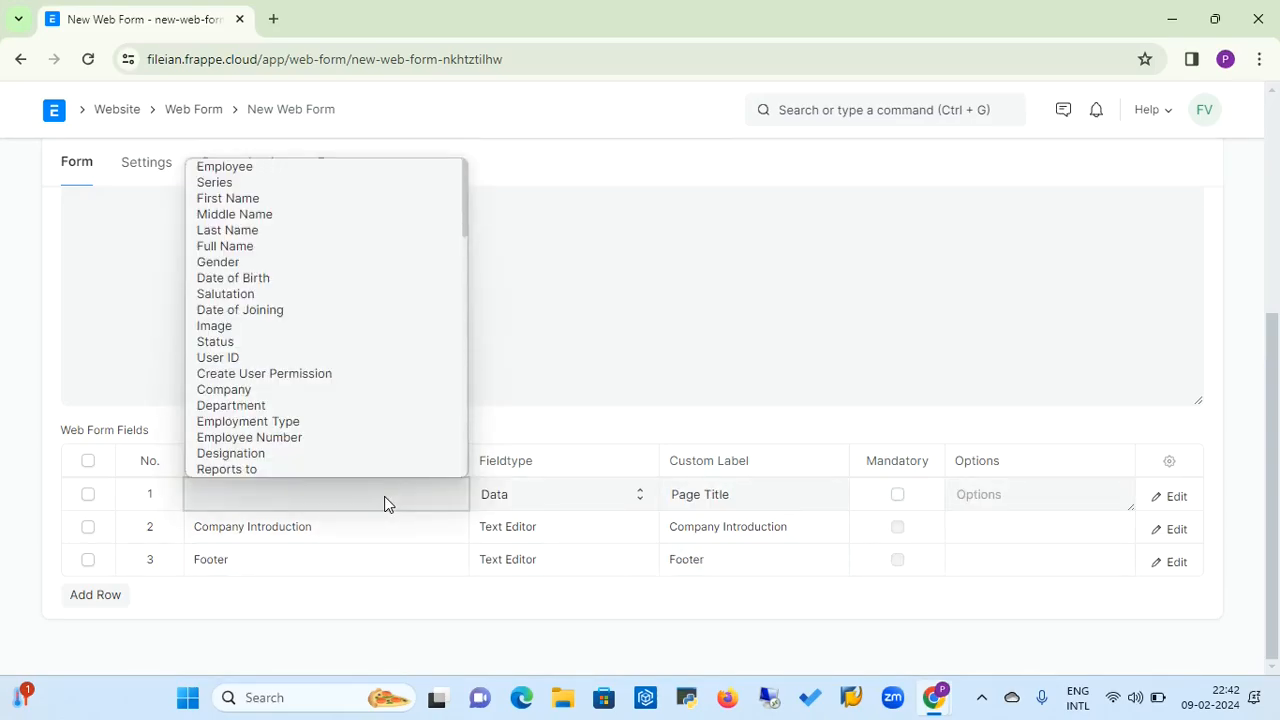
left_click(295, 200)
left_click(310, 541)
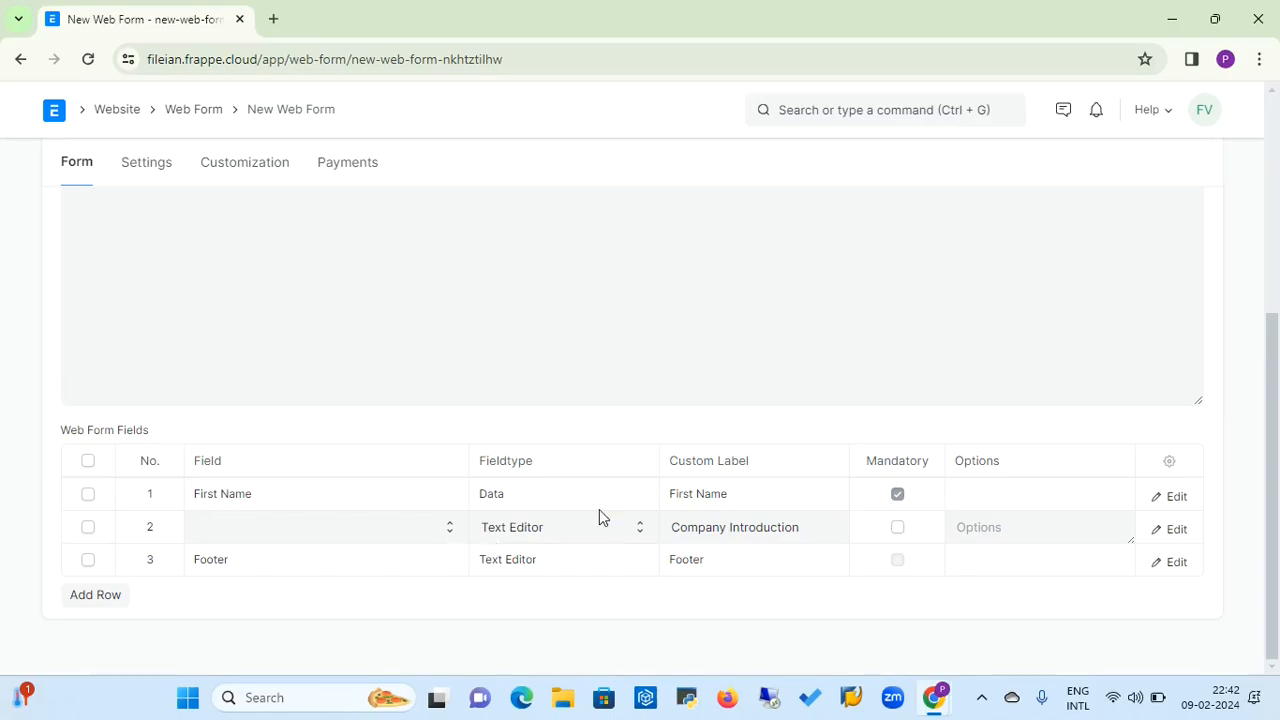
left_click(385, 526)
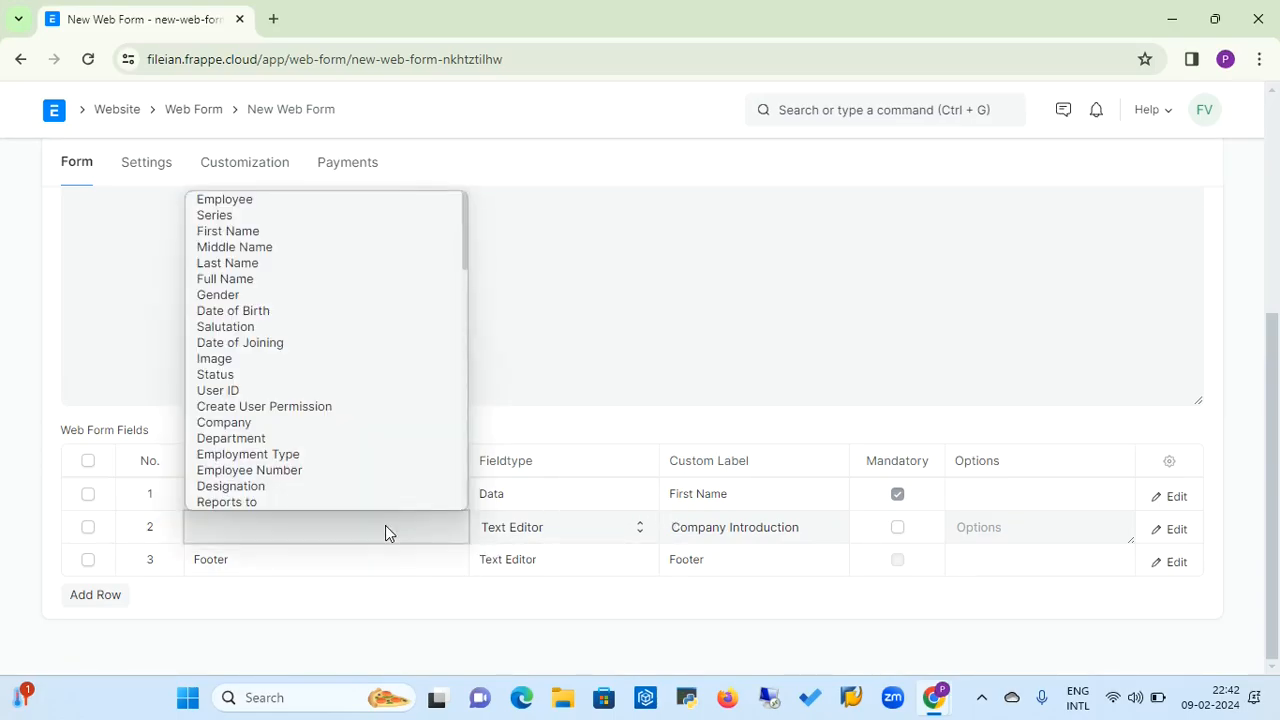
left_click(344, 262)
Set the third web form field row to Gender
left_click(276, 560)
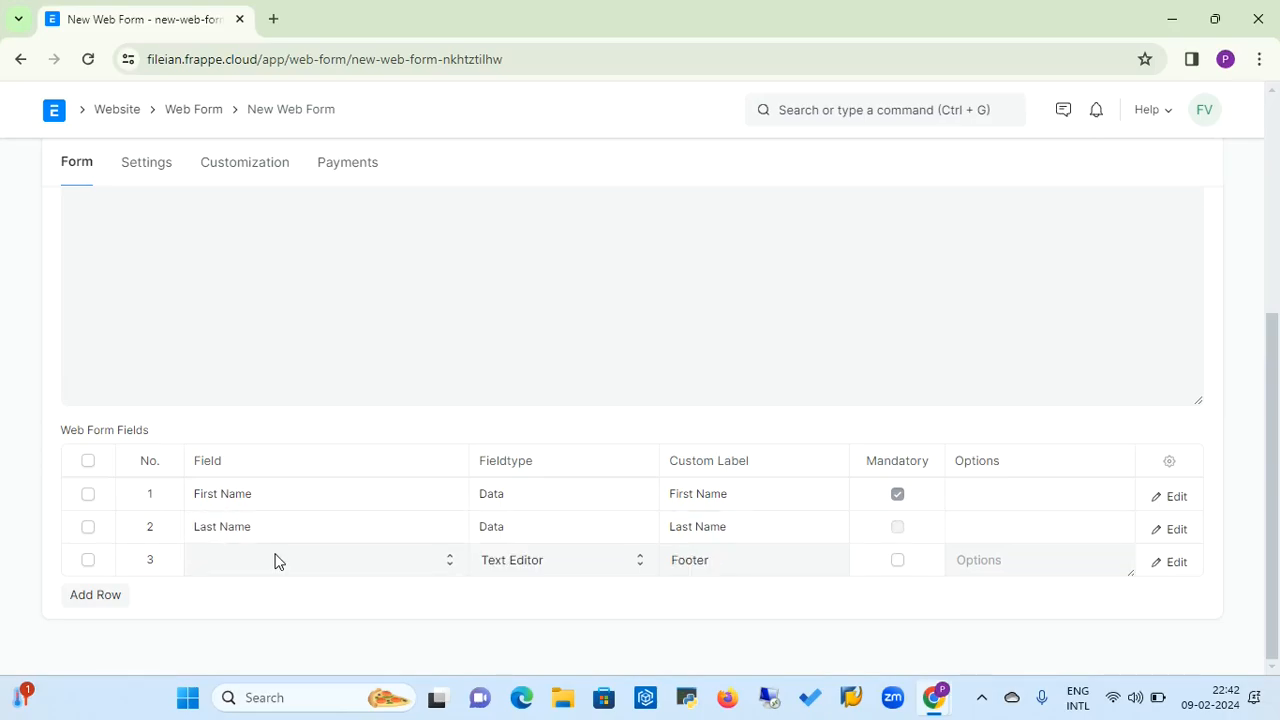
left_click(285, 564)
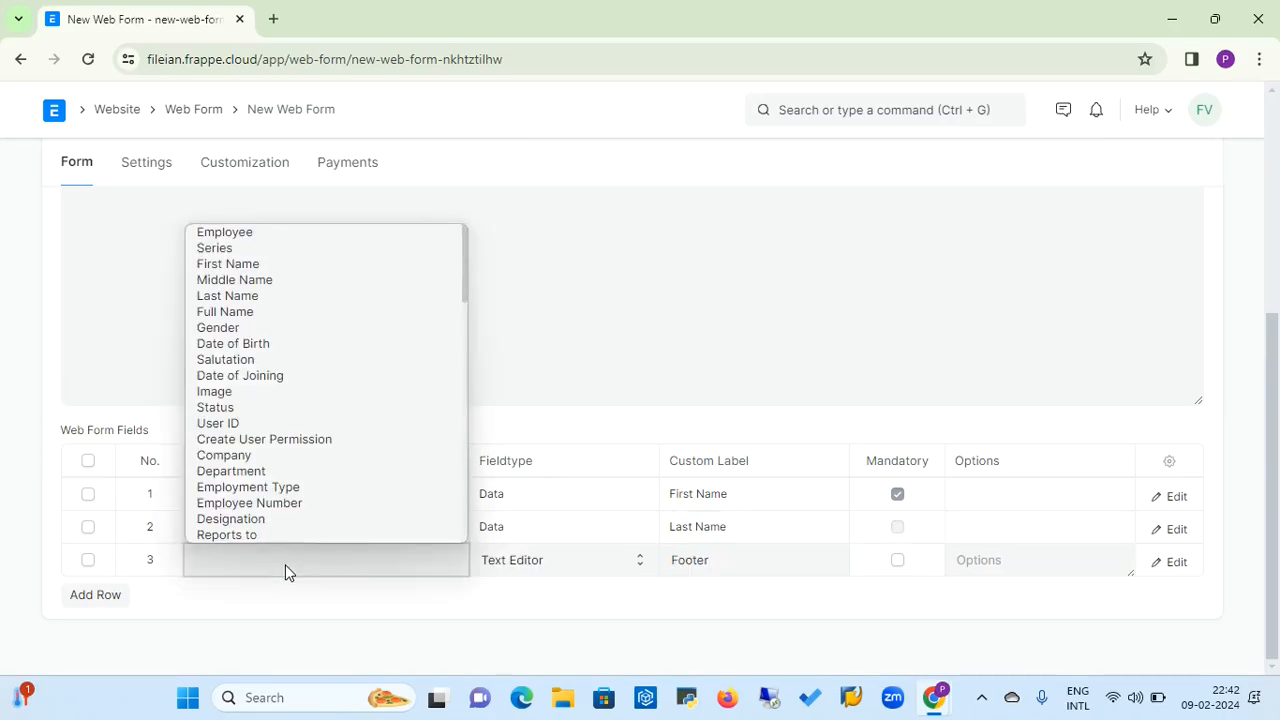
left_click(363, 337)
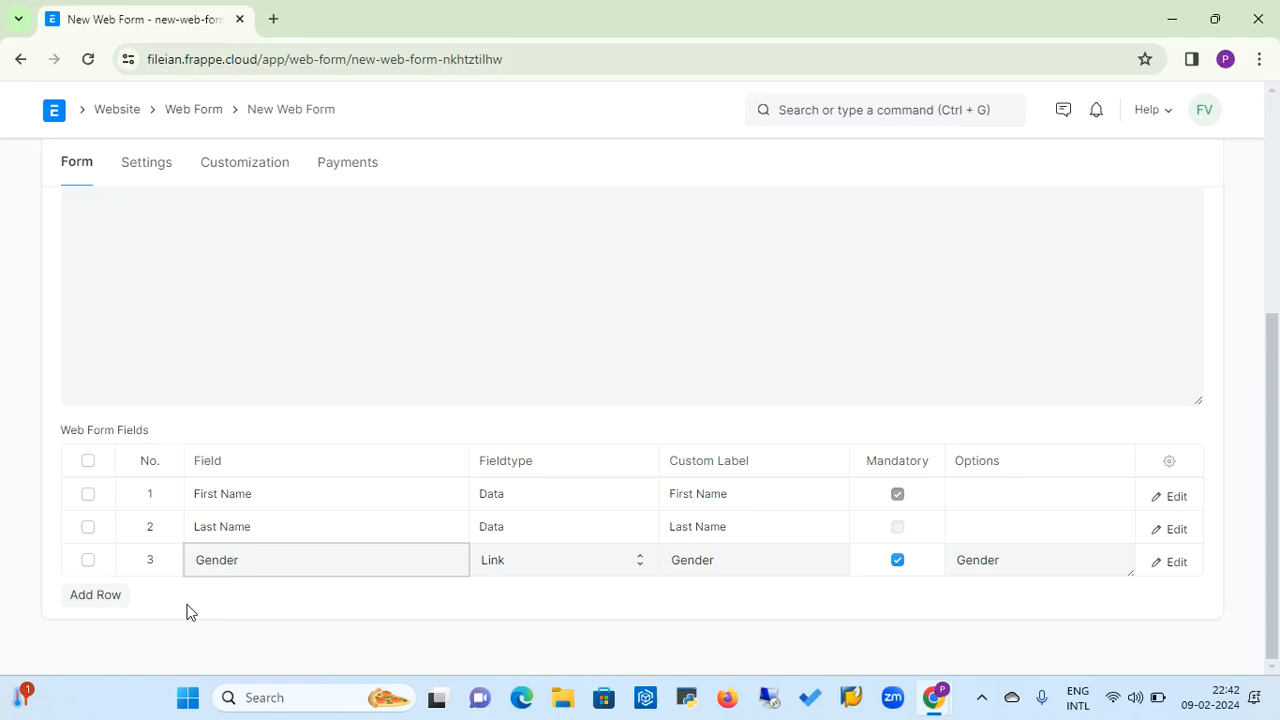
Add a fourth row to the Web Form Fields and set its field to Department
left_click(95, 595)
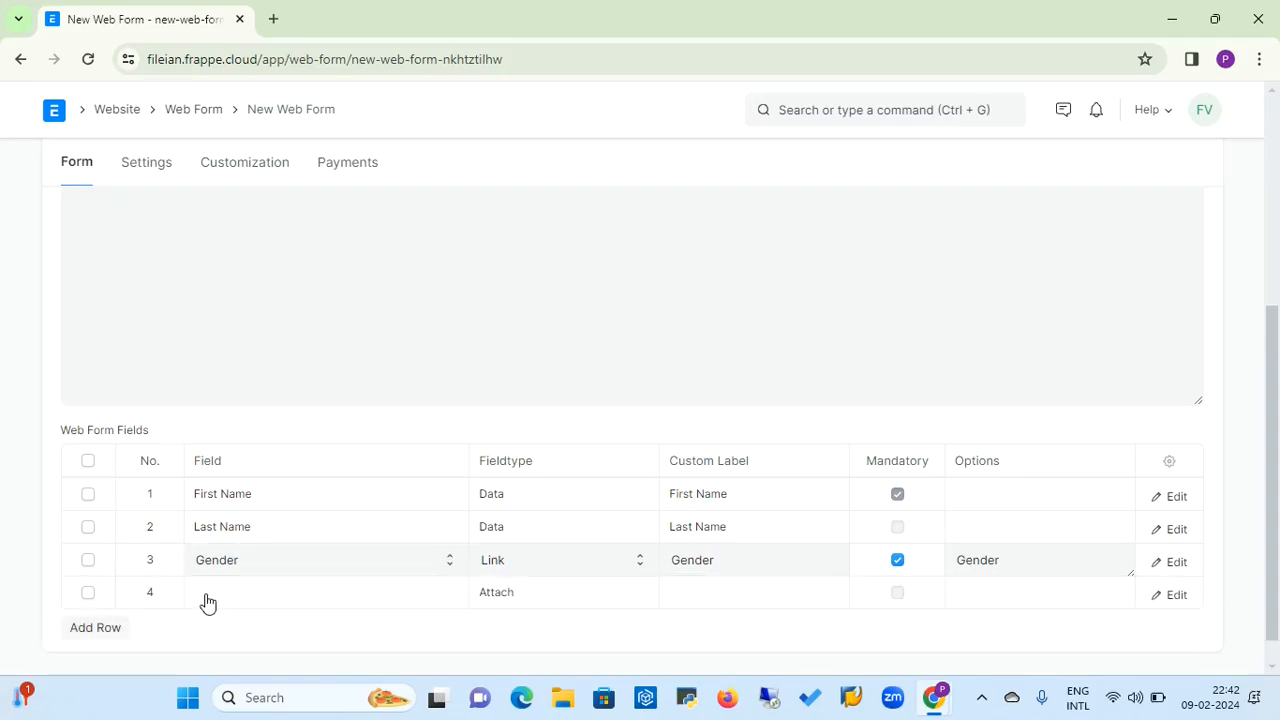
left_click(206, 601)
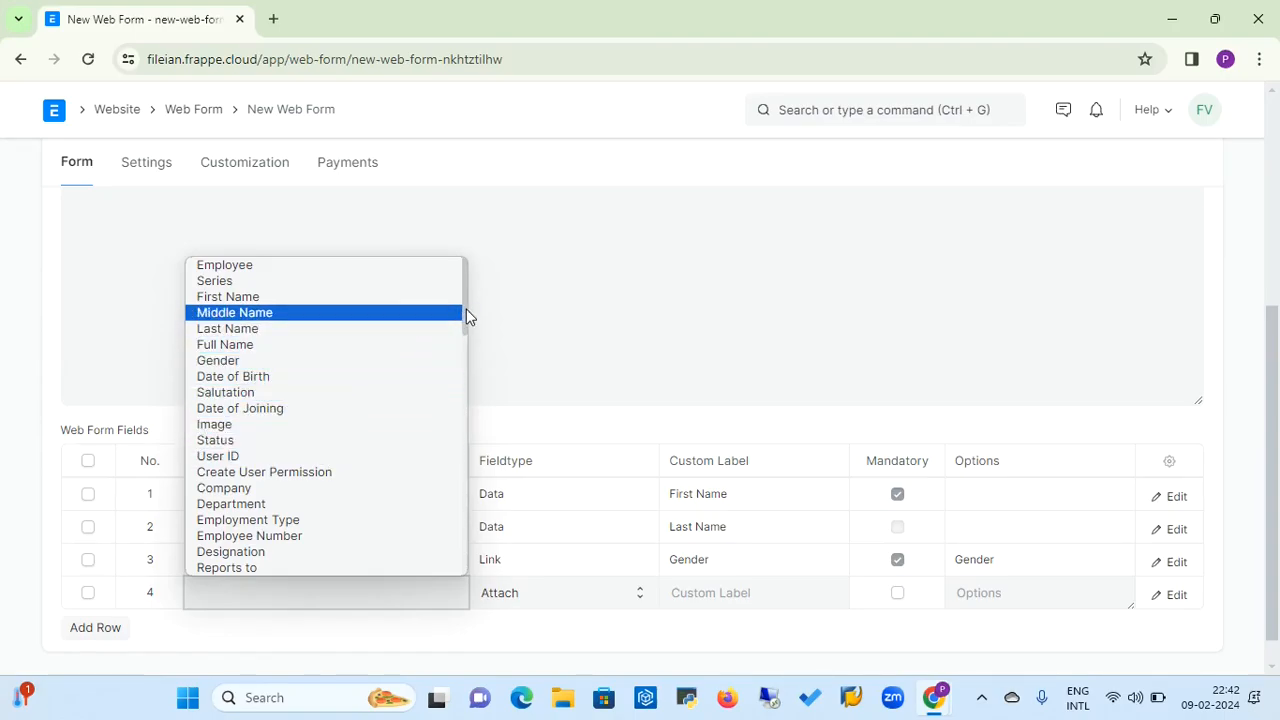
mouse_move(466, 312)
left_mouse_down()
mouse_move(466, 347)
mouse_move(466, 331)
left_mouse_up()
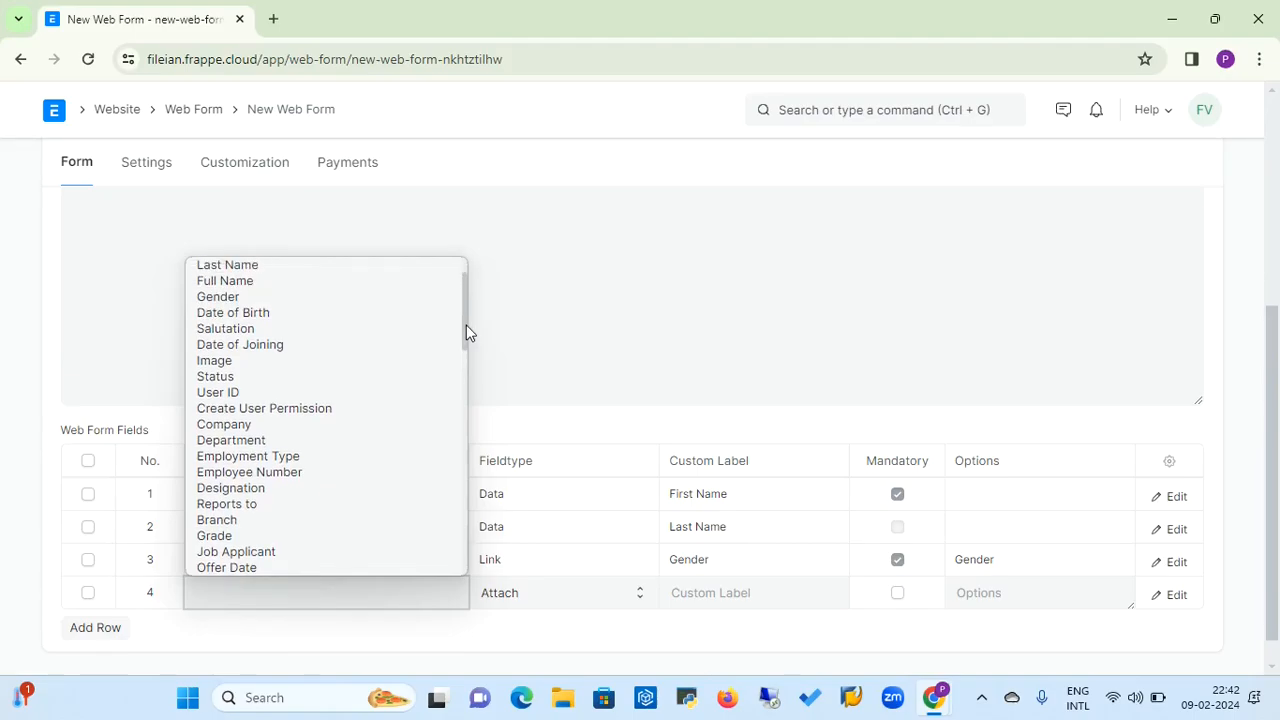
left_click(238, 448)
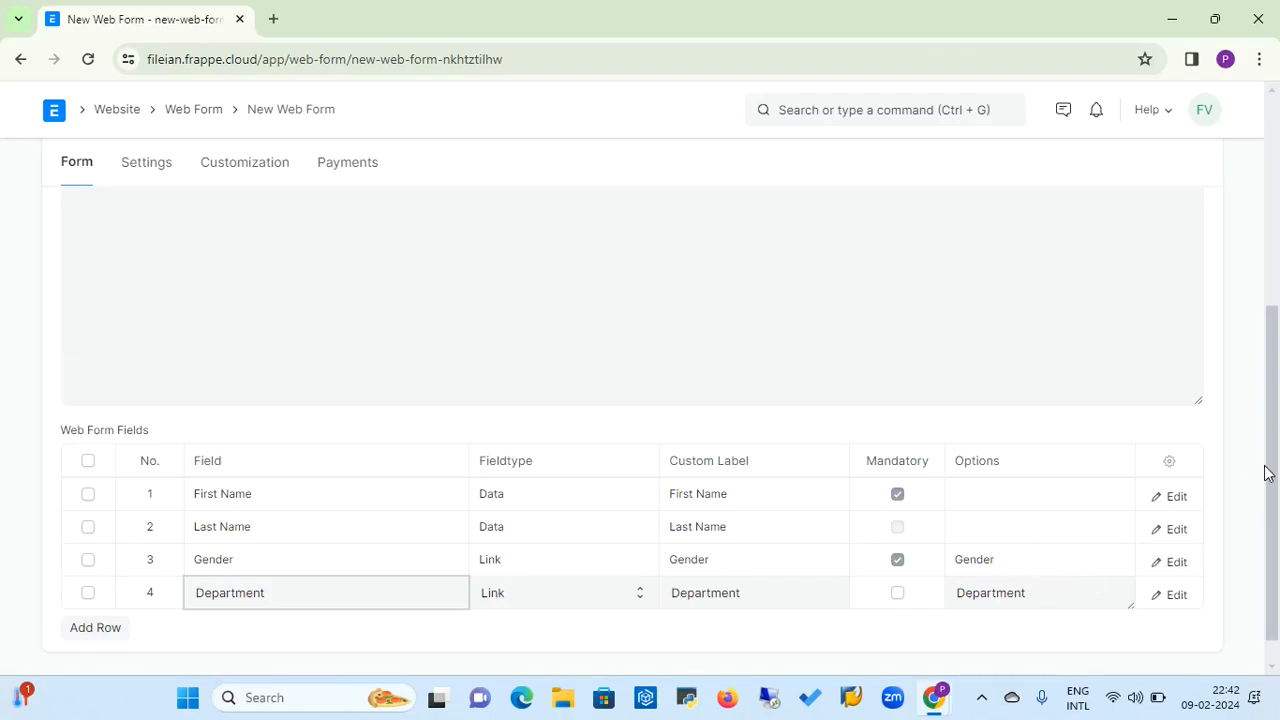
Save the Contact Info web form, then reopen it from the Web Form list and publish it
left_click_drag(1276, 468, 1243, 271)
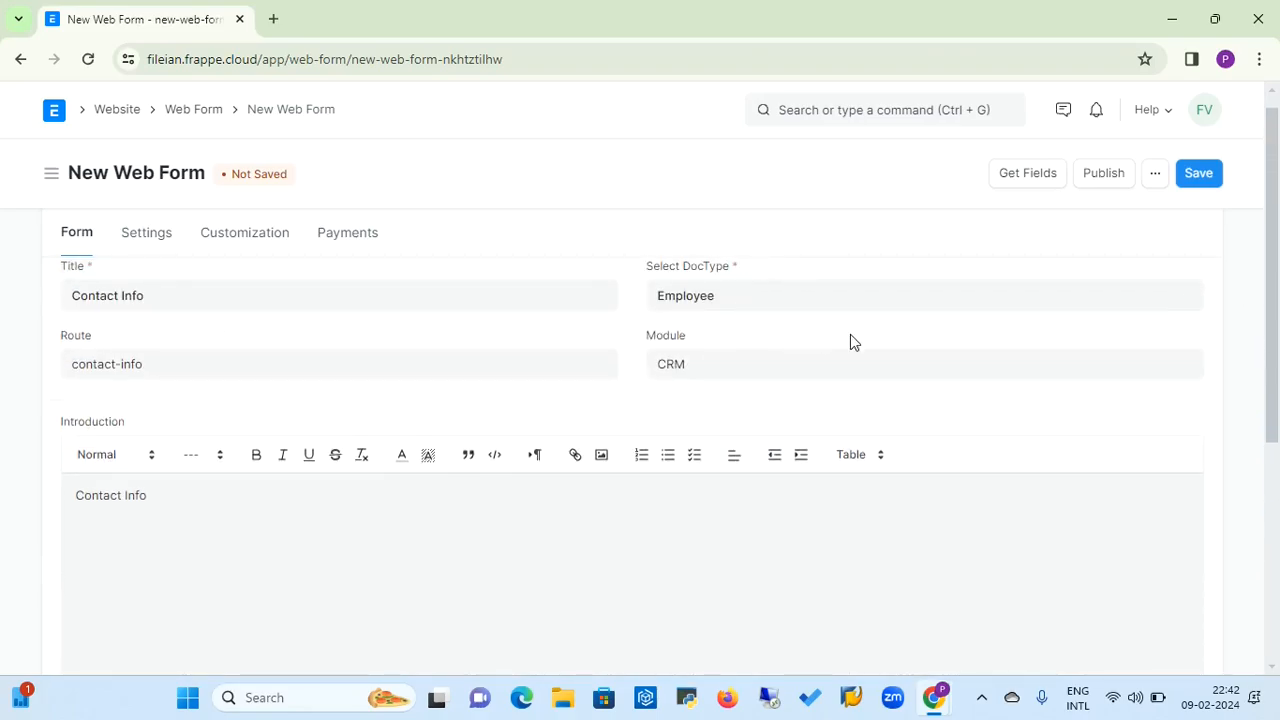
left_click(1198, 173)
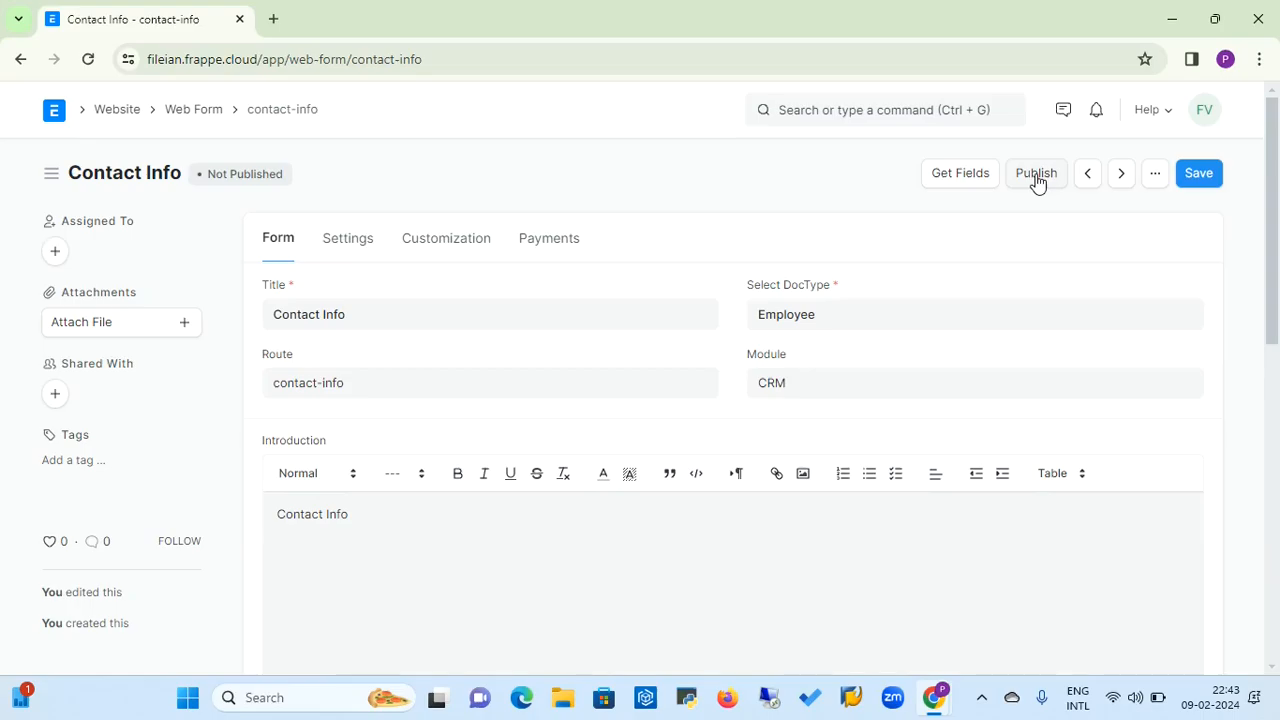
left_click(192, 118)
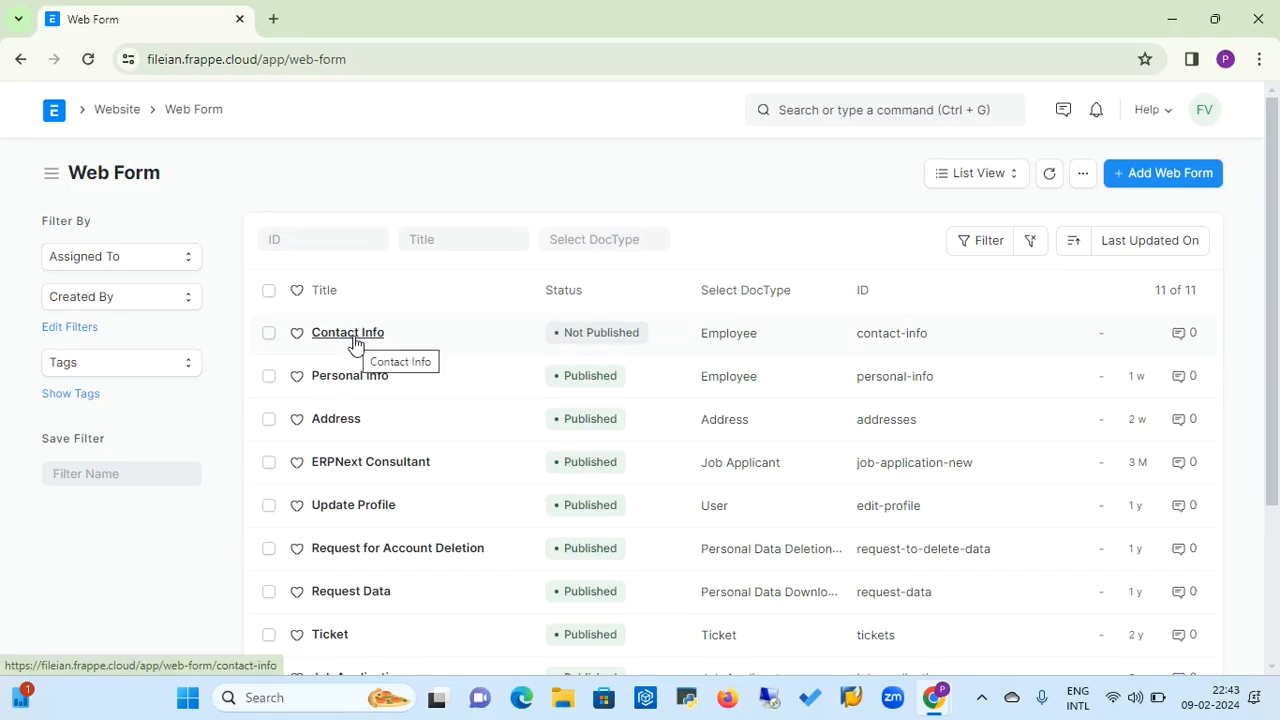
left_click(350, 333)
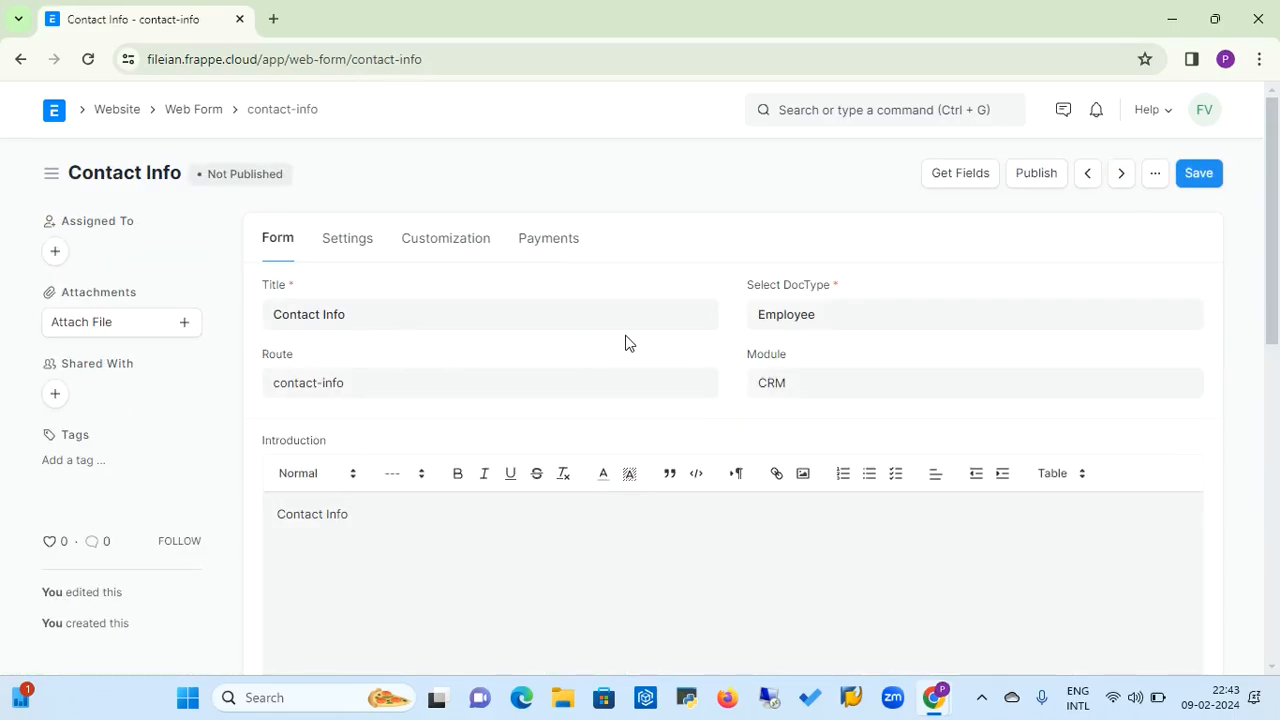
left_click(1040, 185)
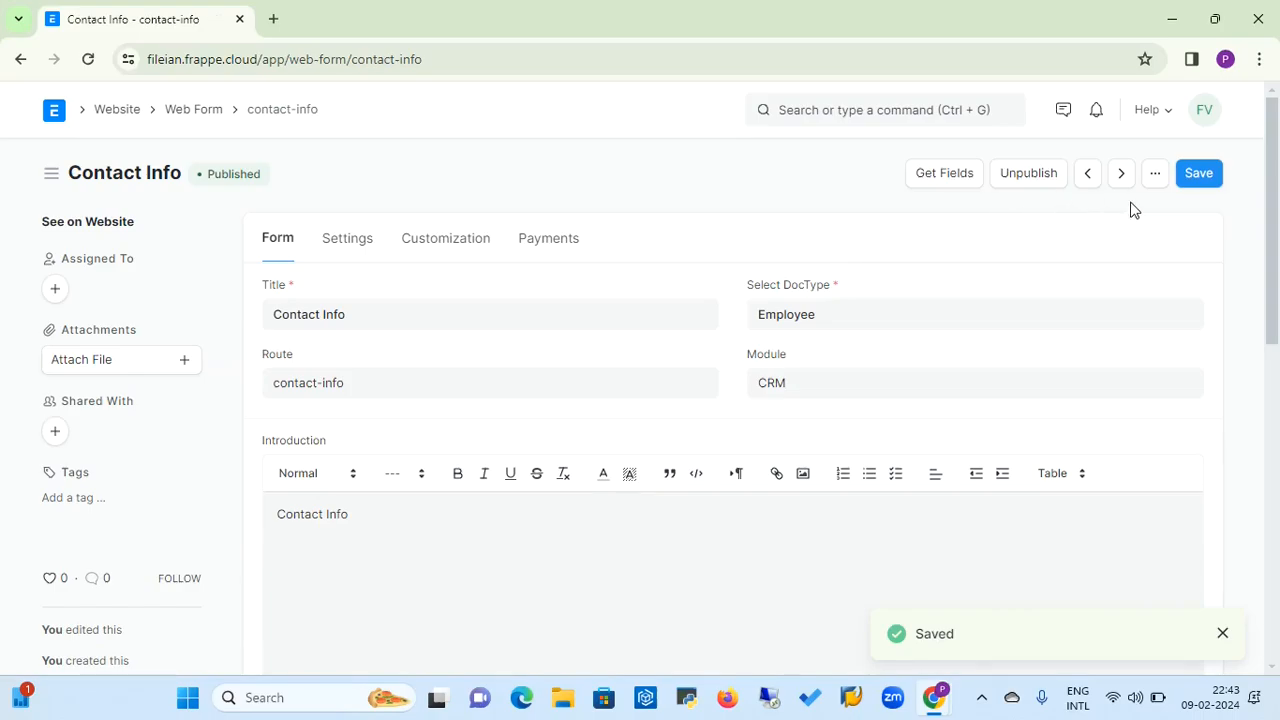
left_click(1154, 175)
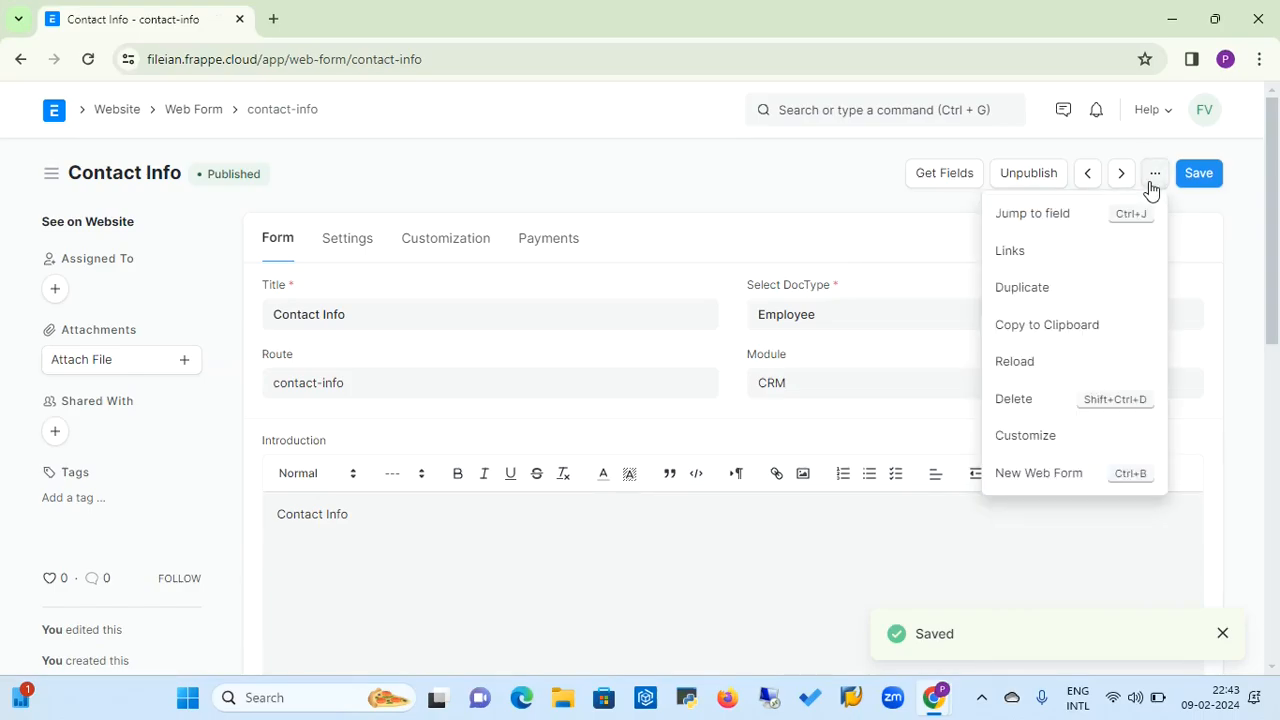
left_click(877, 236)
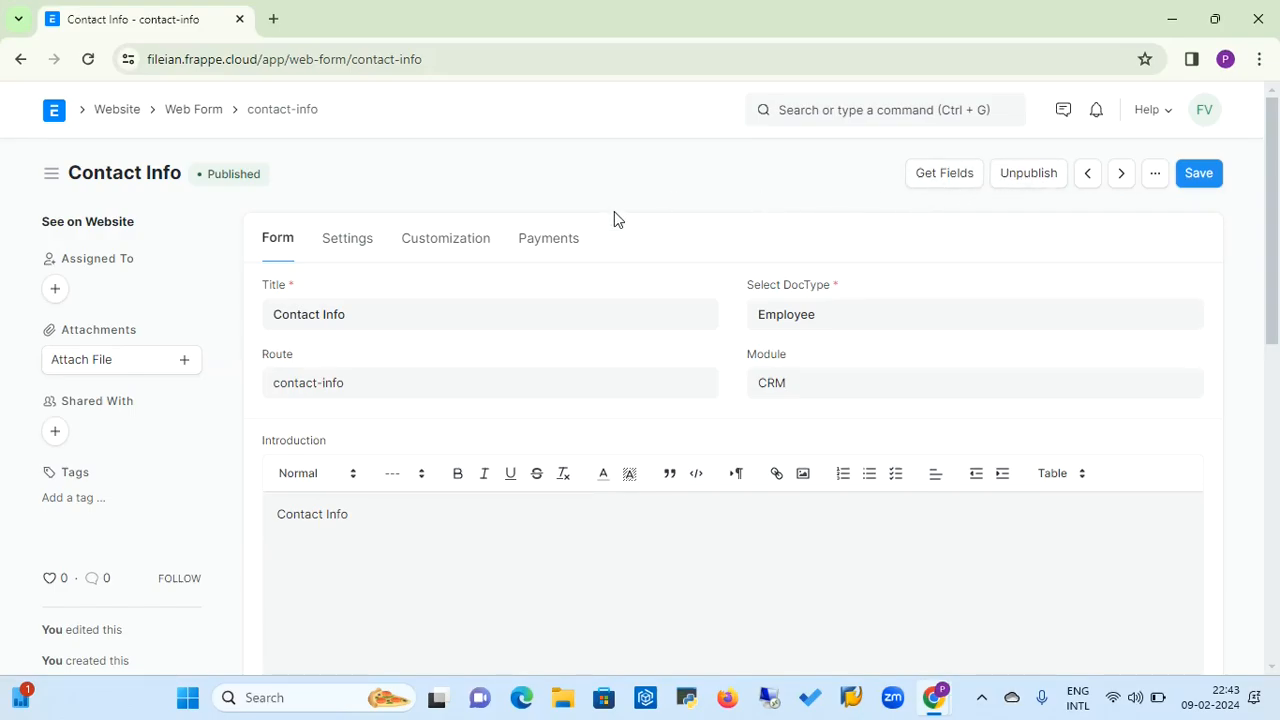
Check the publication status of Contact Info in the Web Form list and return to the Website workspace overview
left_click(118, 110)
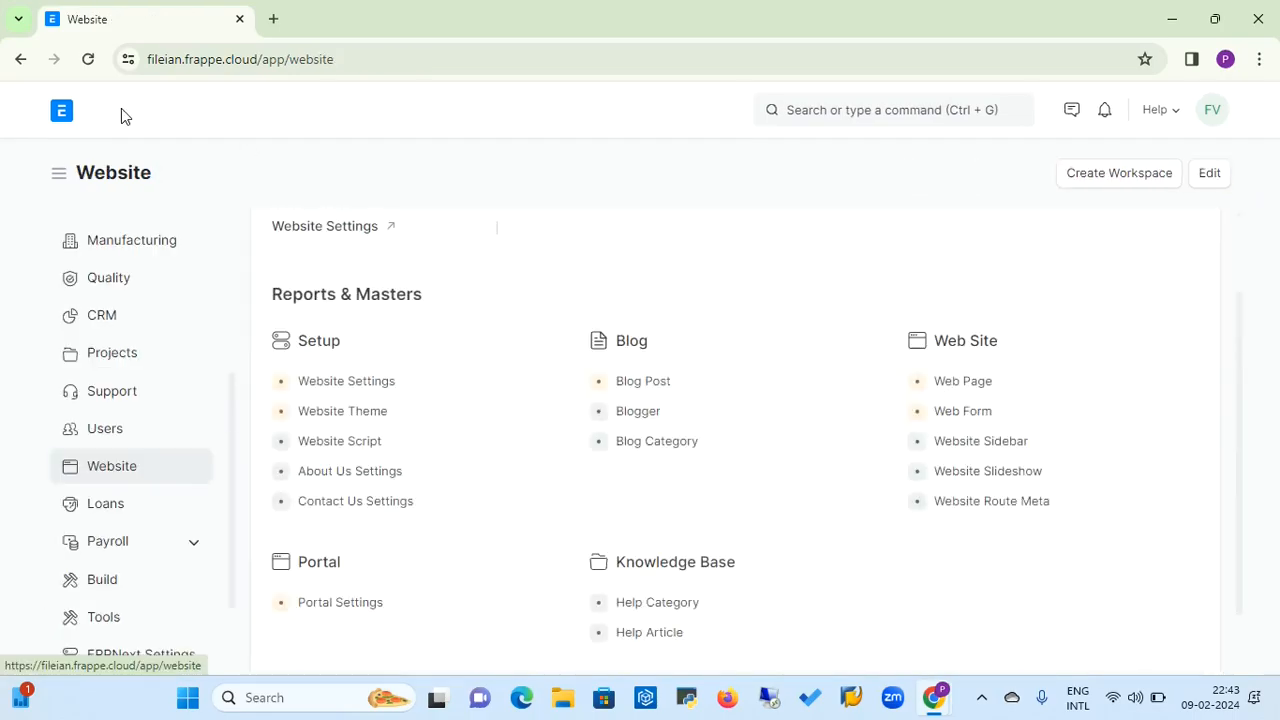
left_click(958, 417)
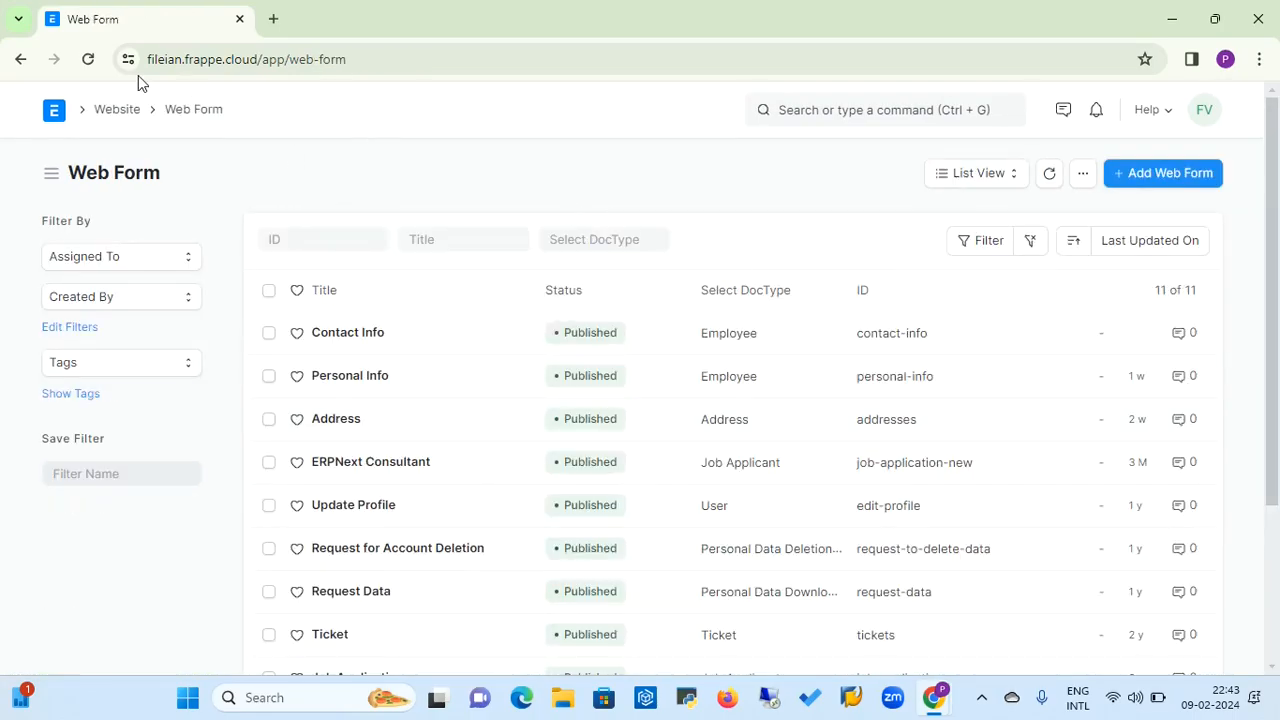
left_click(108, 112)
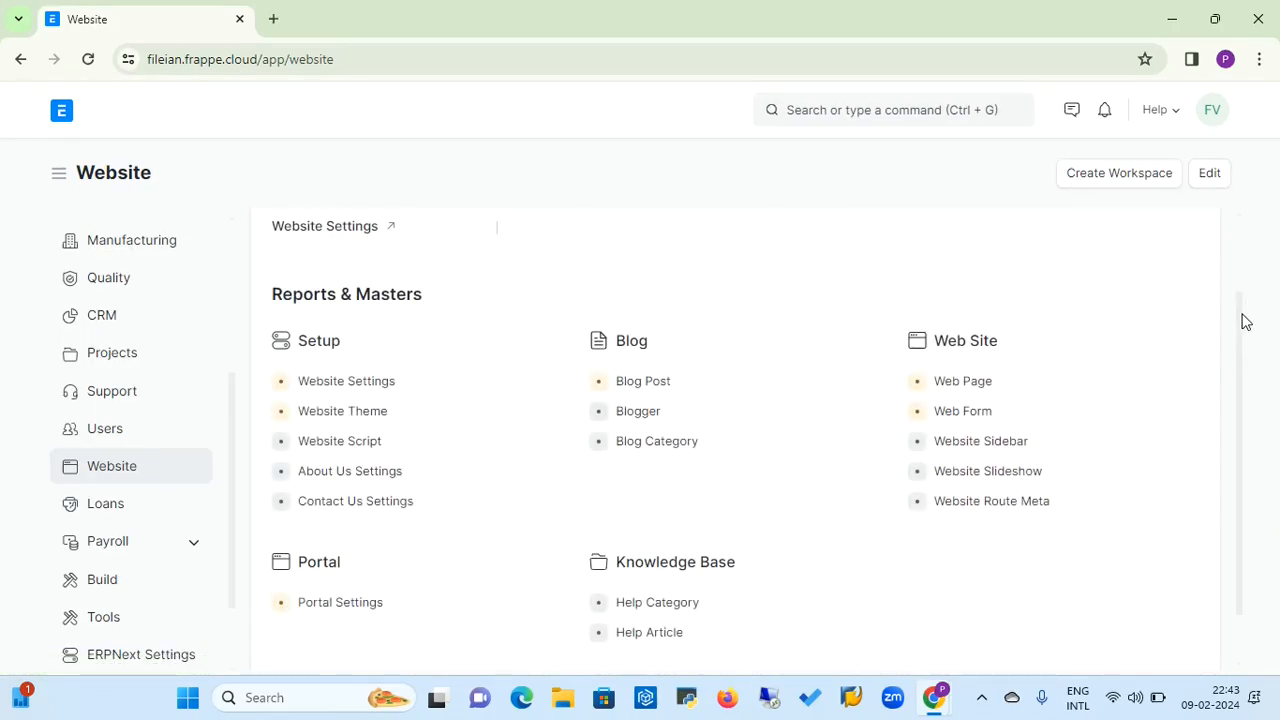
left_click_drag(1245, 321, 1236, 289)
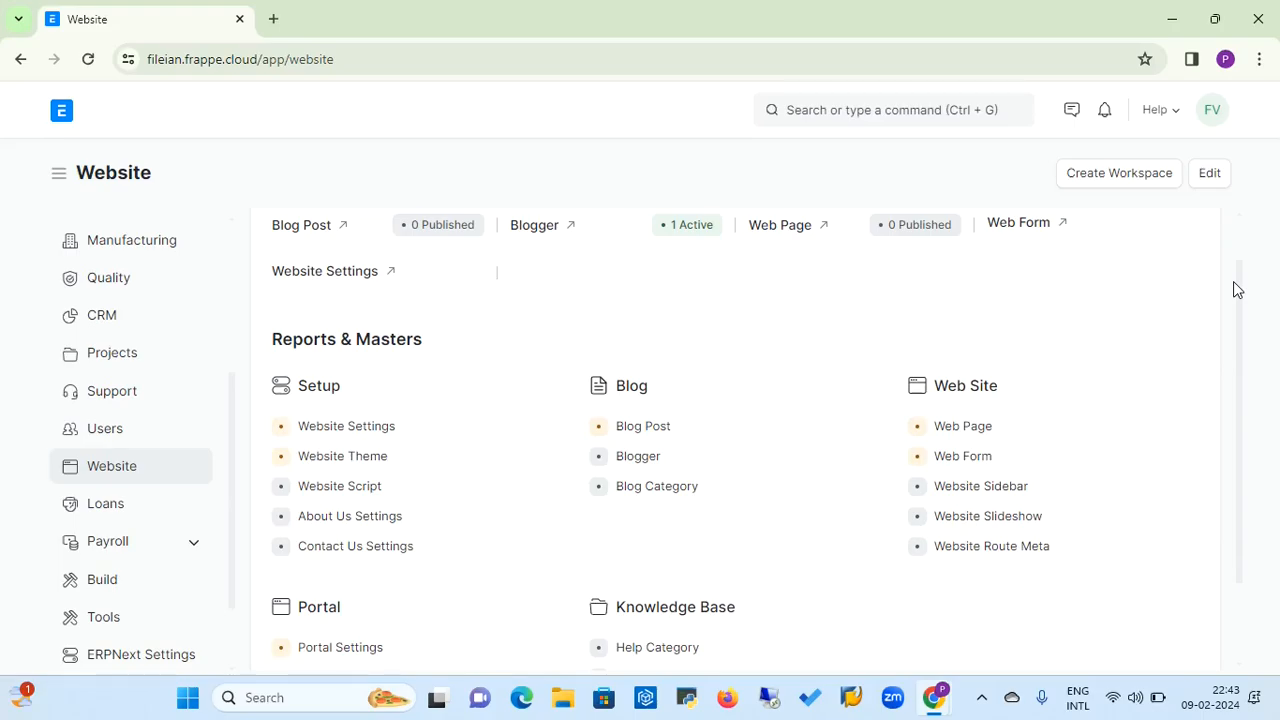
left_click_drag(1234, 283, 1211, 194)
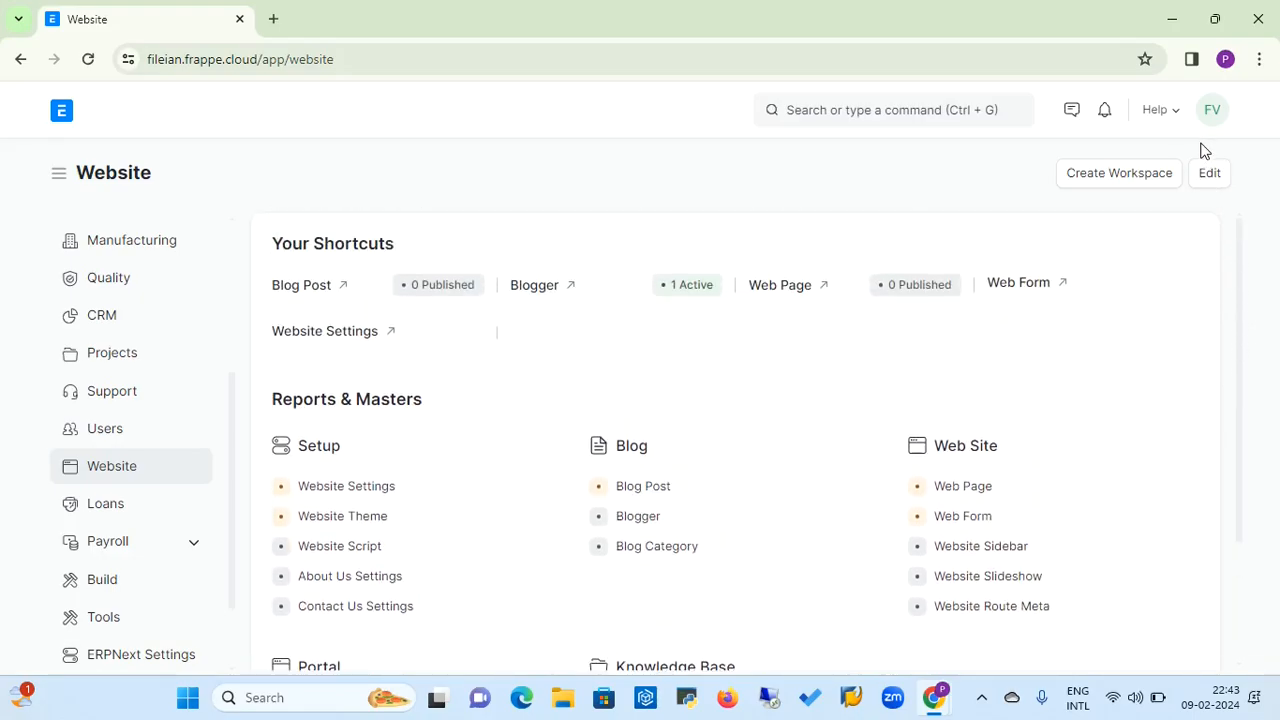